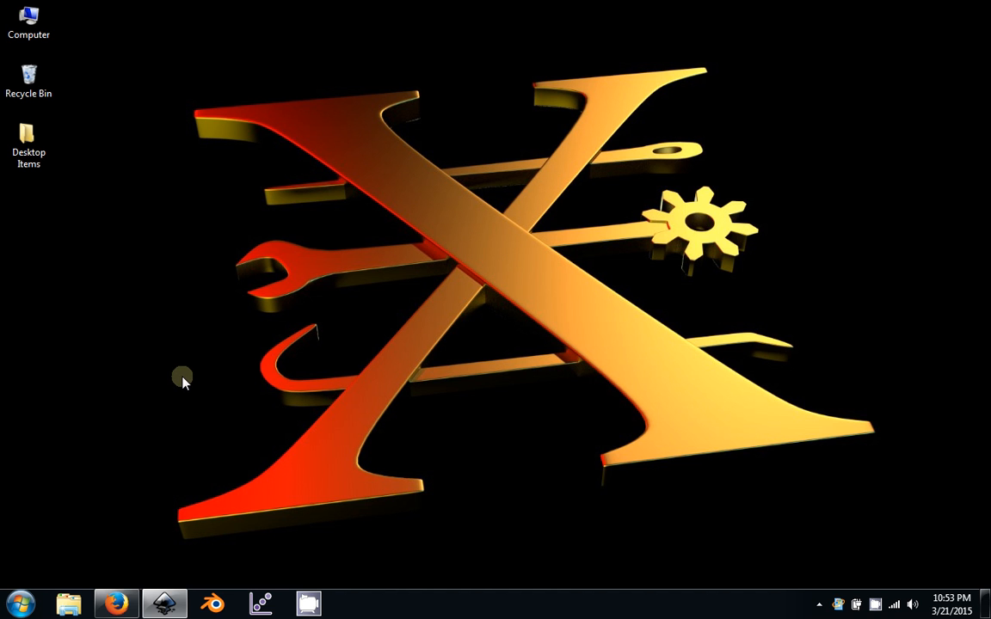
Switch to the browser and open the Windows installer download page on the Inkscape website.
{"action": "left_click", "coordinate": [117, 604]}
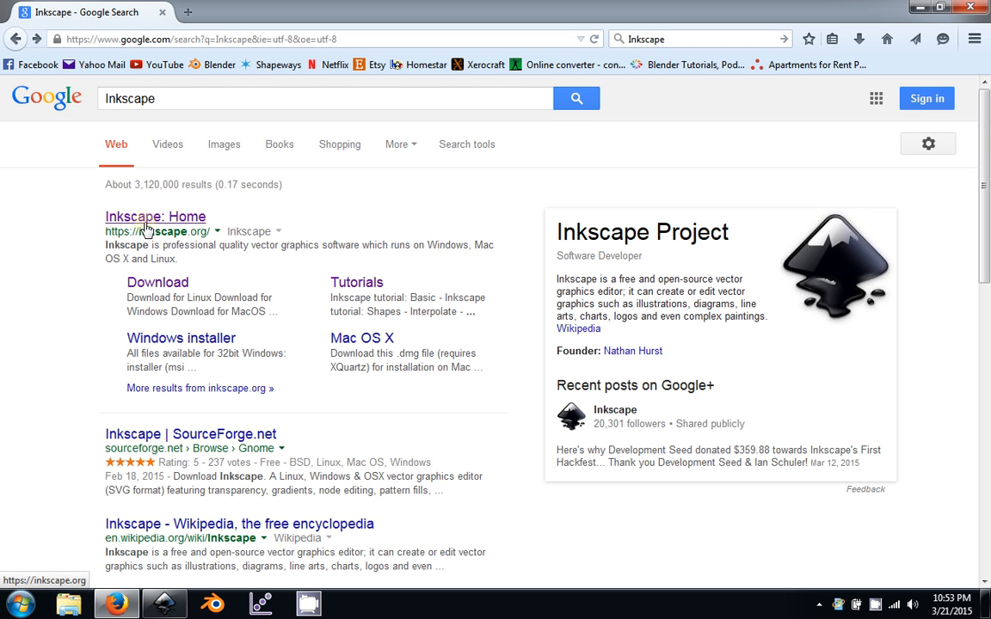
{"action": "left_click", "coordinate": [162, 286]}
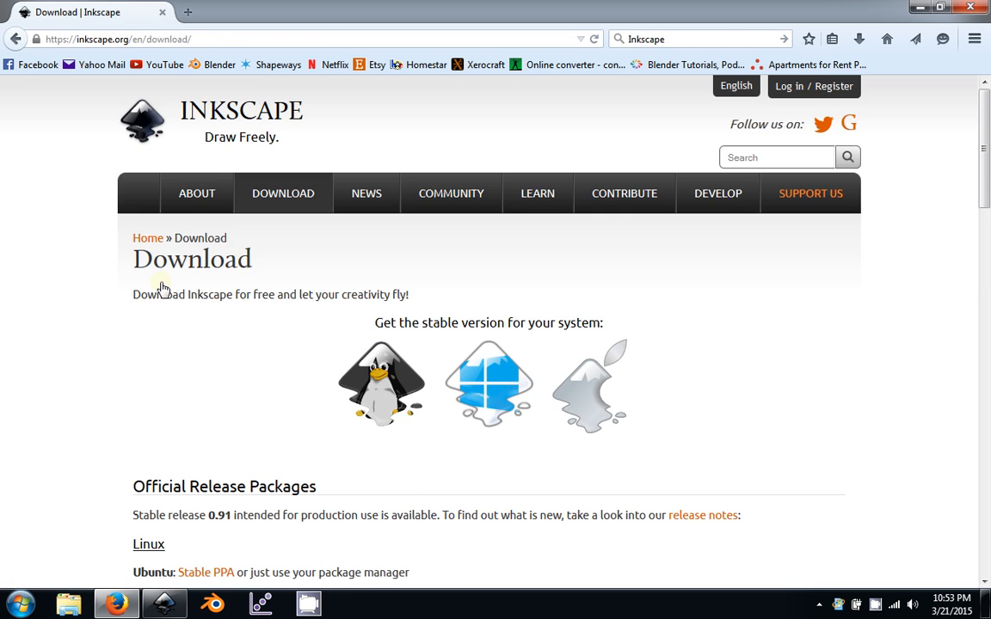
{"action": "mouse_move", "coordinate": [265, 193]}
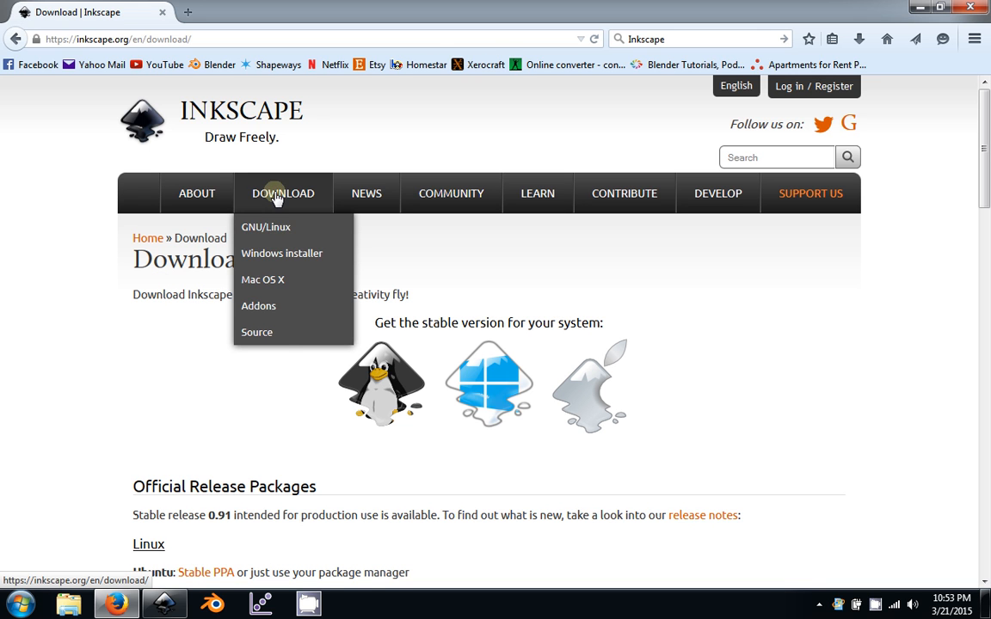
{"action": "left_click", "coordinate": [306, 260]}
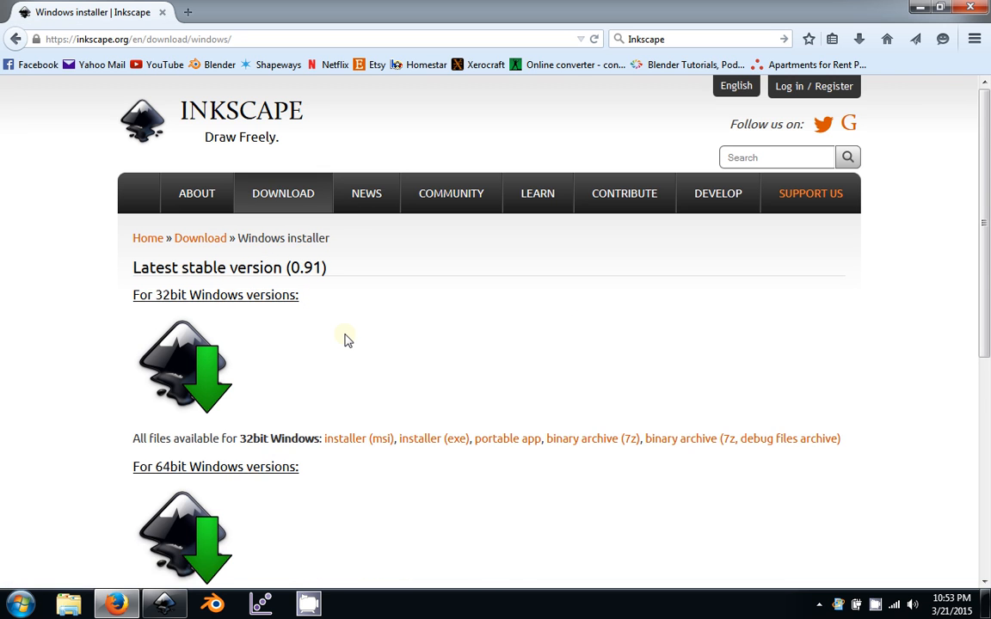
Request the 32-bit Windows msi installer of the latest stable version, then cancel the download.
{"action": "scroll", "coordinate": [344, 339], "scroll_direction": "down", "scroll_amount": 2}
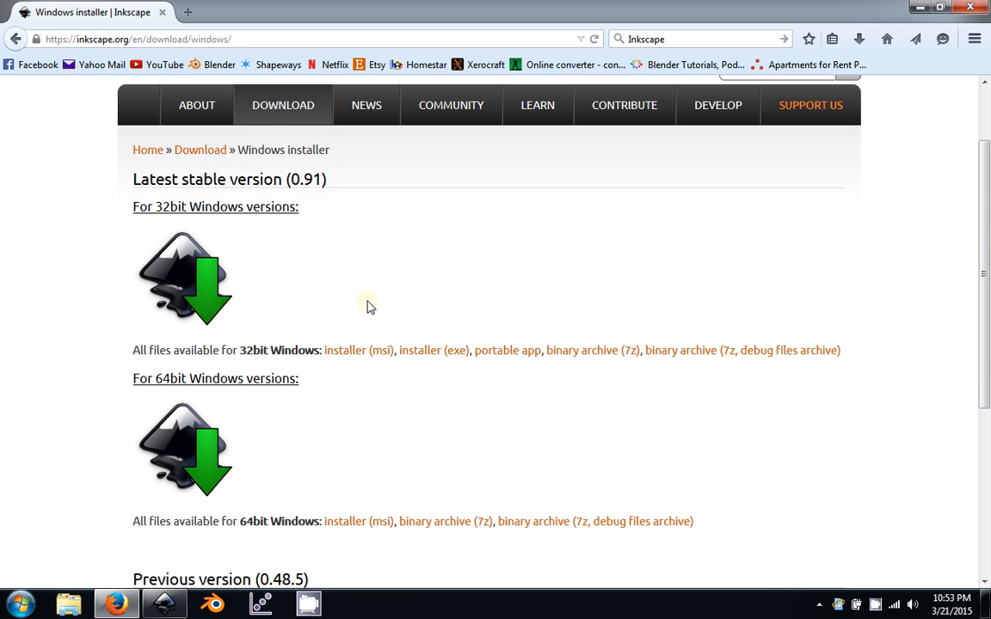
{"action": "left_click", "coordinate": [352, 359]}
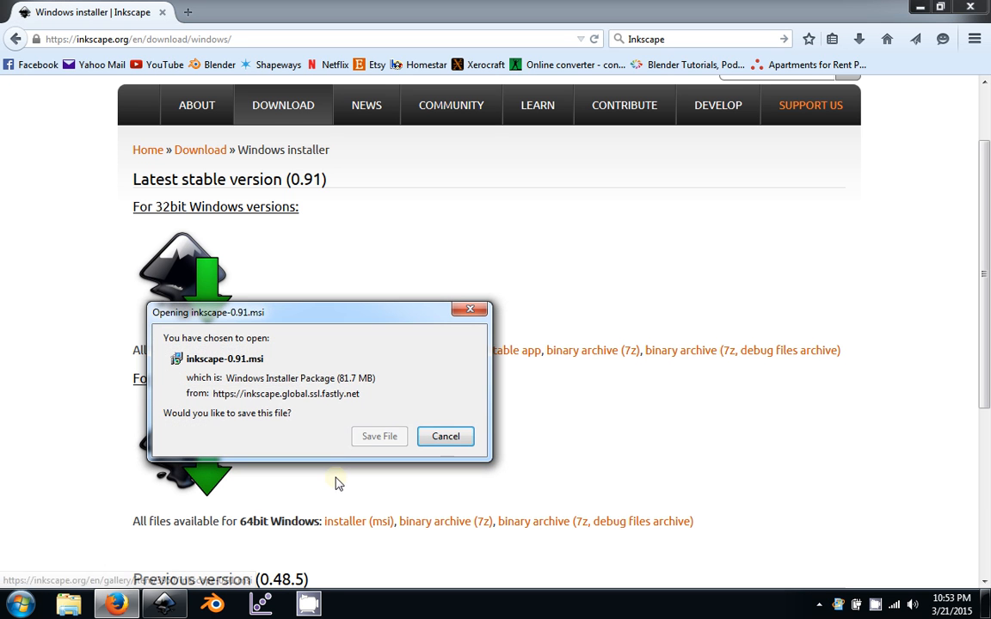
{"action": "left_click", "coordinate": [425, 434]}
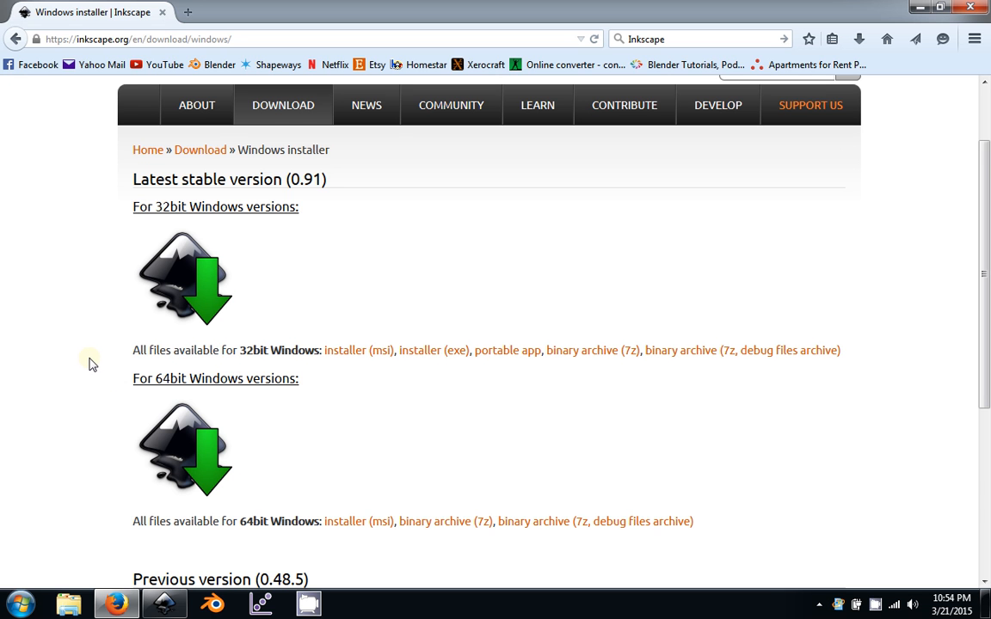
Examine the Windows download options for the previous version and the latest stable version of Inkscape.
{"action": "scroll", "coordinate": [90, 363], "scroll_direction": "down", "scroll_amount": 4}
{"action": "scroll", "coordinate": [90, 356], "scroll_direction": "up", "scroll_amount": 4}
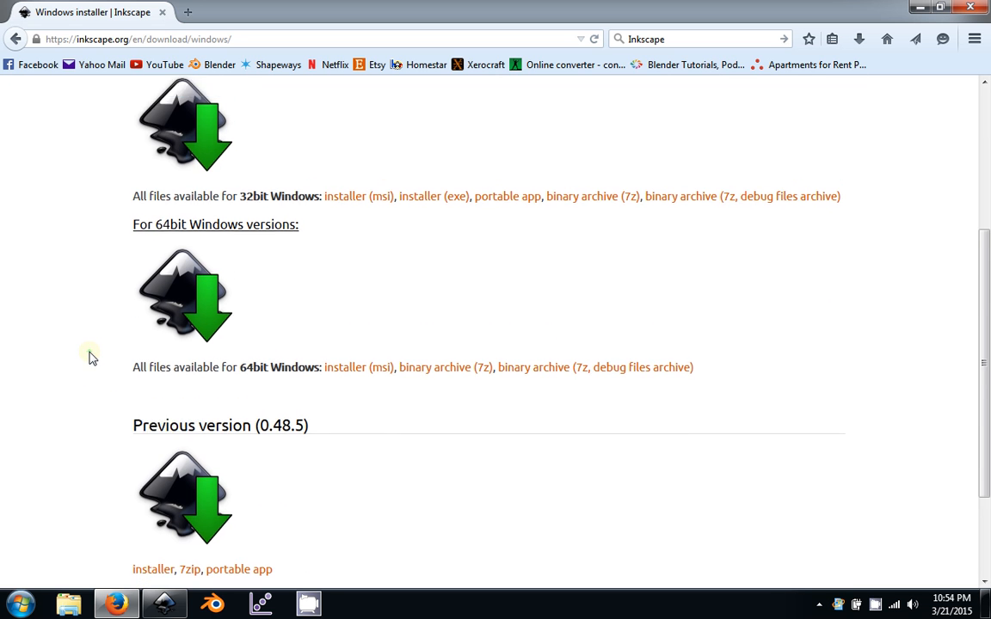
{"action": "scroll", "coordinate": [153, 297], "scroll_direction": "down", "scroll_amount": 5}
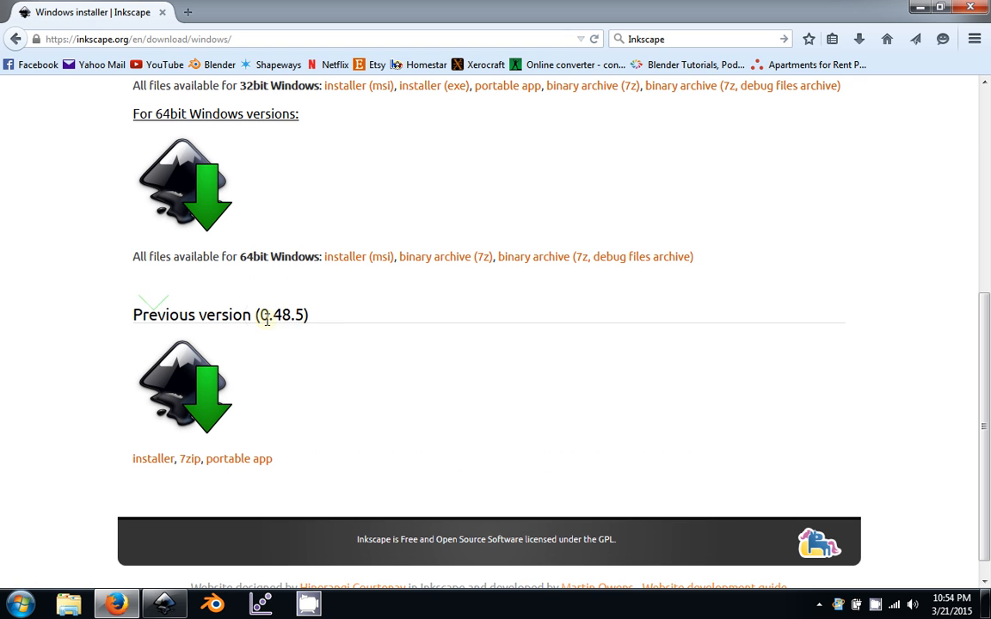
{"action": "left_click_drag", "start_coordinate": [258, 316], "coordinate": [335, 329]}
{"action": "left_click", "coordinate": [340, 382]}
{"action": "scroll", "coordinate": [316, 387], "scroll_direction": "up", "scroll_amount": 5}
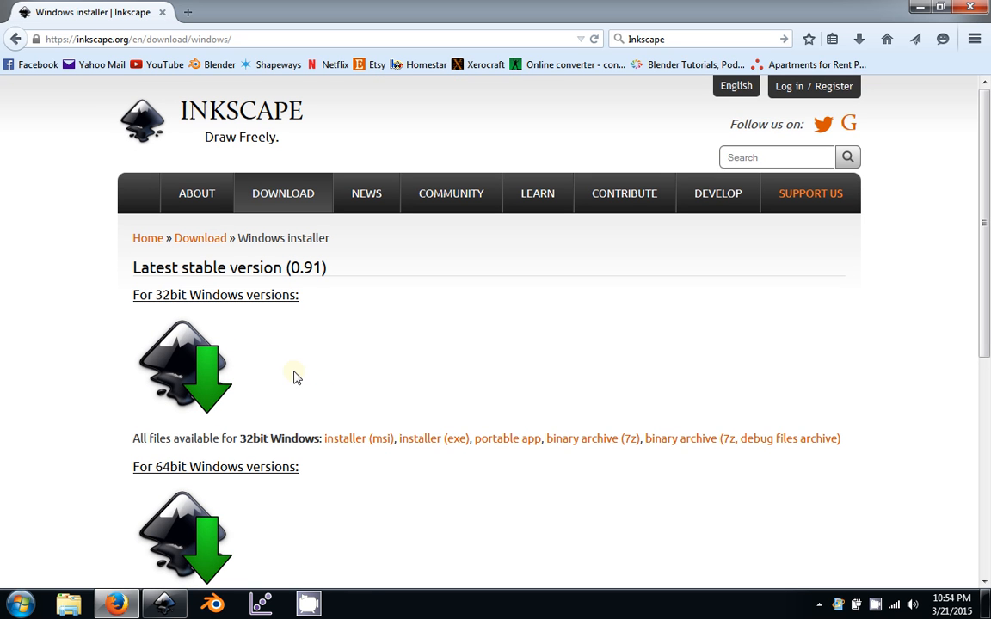
{"action": "left_click_drag", "start_coordinate": [299, 268], "coordinate": [323, 269]}
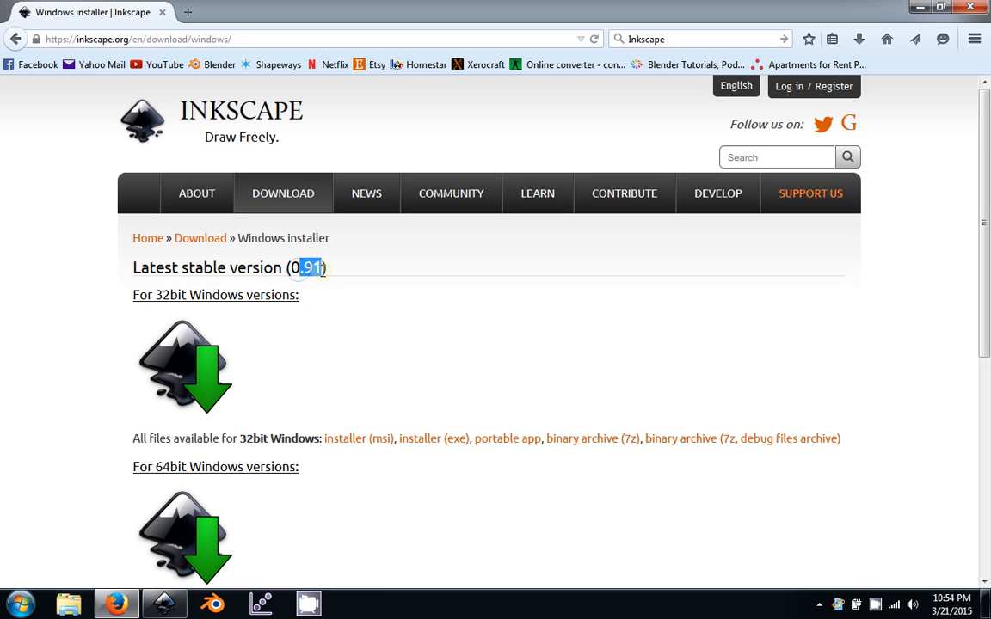
{"action": "left_click", "coordinate": [384, 376]}
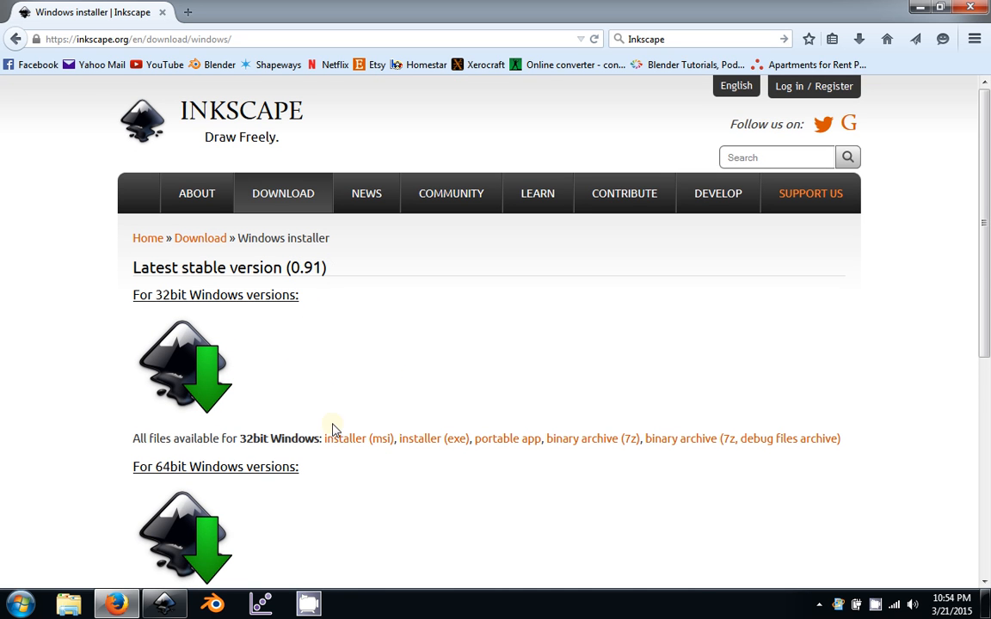
{"action": "scroll", "coordinate": [334, 430], "scroll_direction": "down", "scroll_amount": 1}
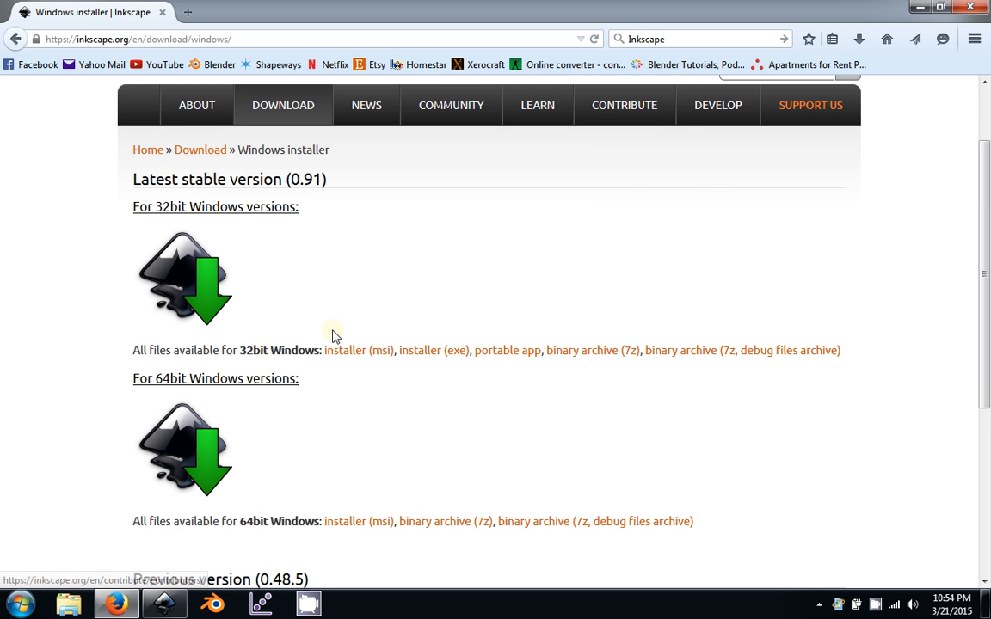
Switch from the browser to Inkscape and bring the whole blank page into view.
{"action": "left_click", "coordinate": [979, 10]}
{"action": "left_click", "coordinate": [164, 604]}
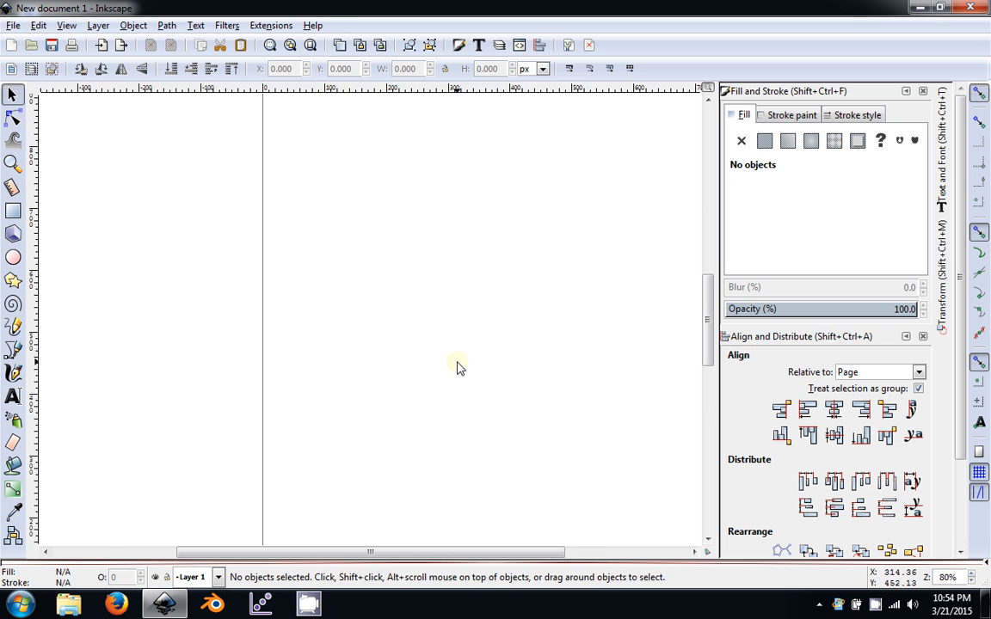
{"action": "scroll", "coordinate": [457, 368], "scroll_direction": "down", "scroll_amount": 3}
{"action": "left_click_drag", "start_coordinate": [469, 362], "coordinate": [398, 341]}
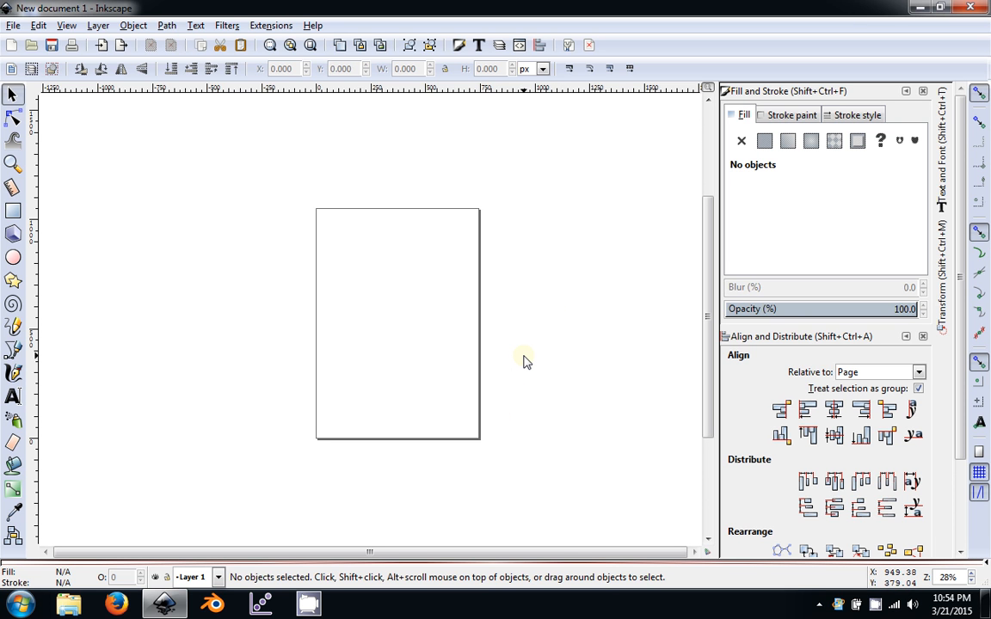
Scroll and pan the canvas around the blank page.
{"action": "scroll", "coordinate": [525, 361], "scroll_direction": "down", "scroll_amount": 3}
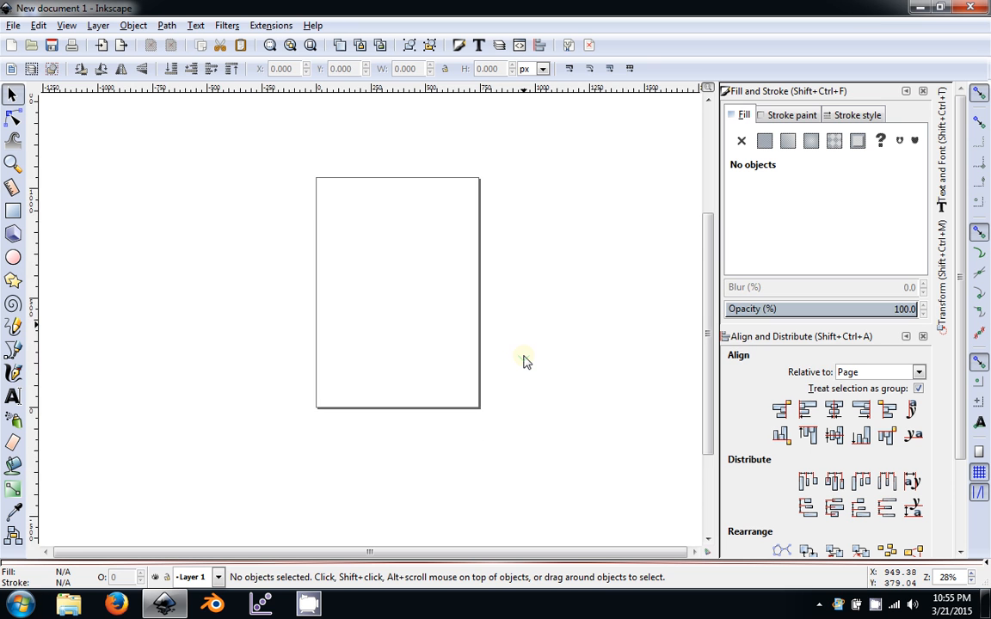
{"action": "scroll", "coordinate": [525, 361], "scroll_direction": "up", "scroll_amount": 6}
{"action": "scroll", "coordinate": [525, 361], "scroll_direction": "down", "scroll_amount": 6}
{"action": "scroll", "coordinate": [525, 361], "scroll_direction": "up", "scroll_amount": 3}
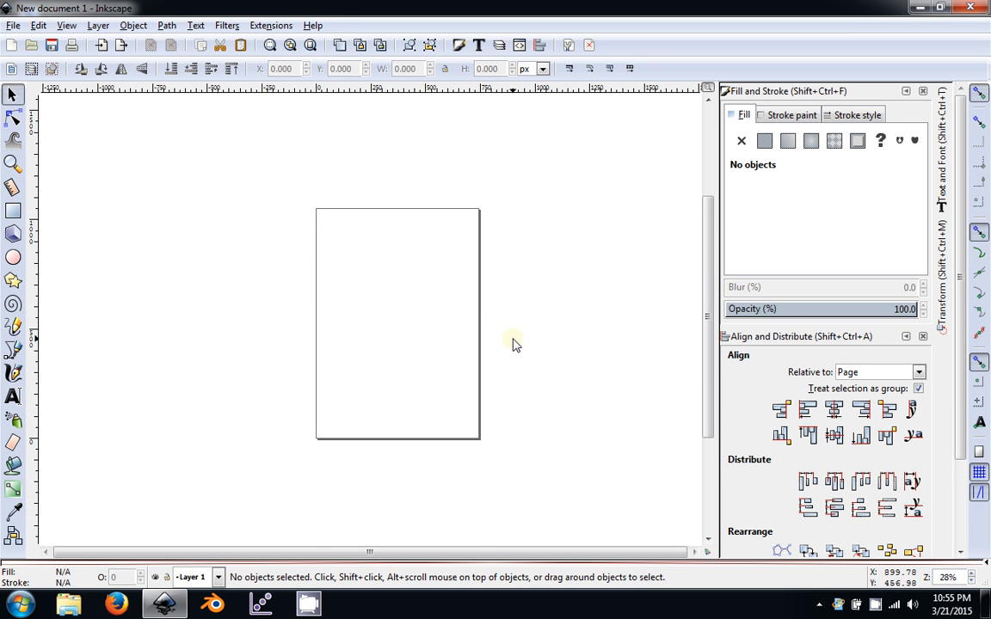
{"action": "left_click_drag", "start_coordinate": [512, 343], "coordinate": [450, 354]}
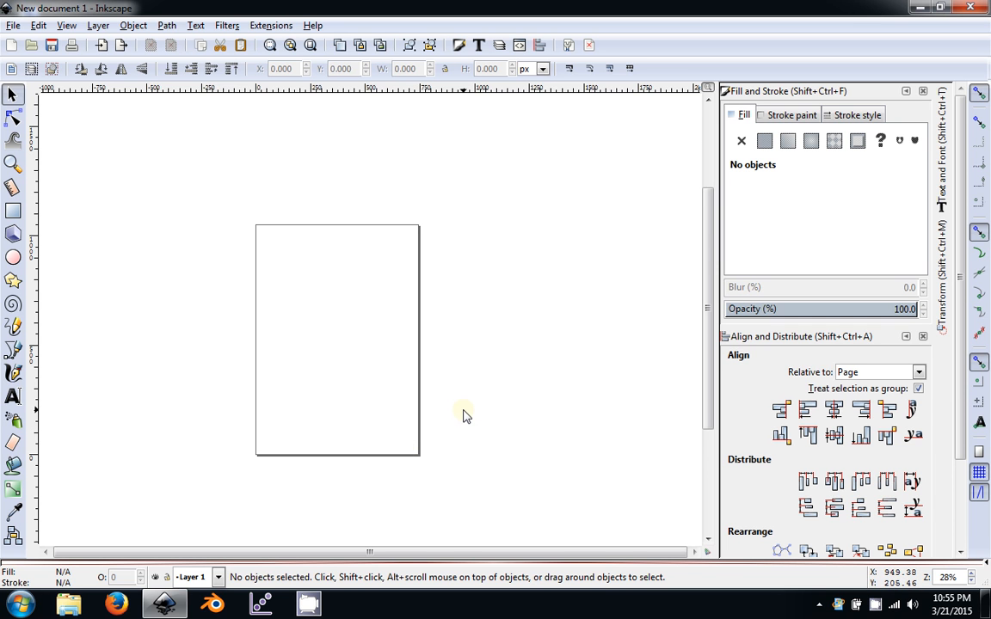
{"action": "scroll", "coordinate": [462, 398], "scroll_direction": "down", "scroll_amount": 1}
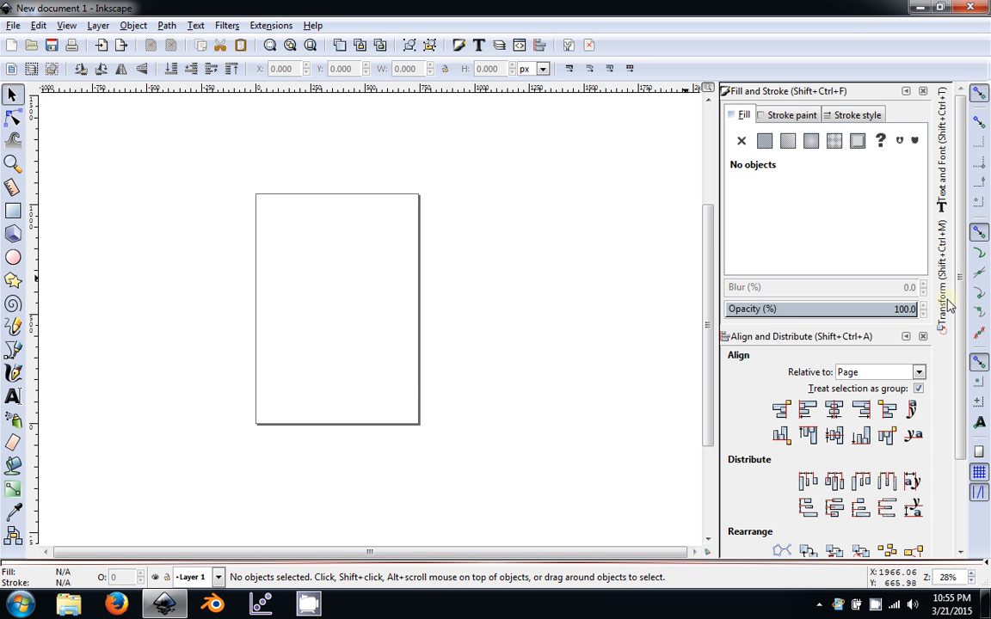
Collapse the Fill and Stroke and the Align and Distribute dialogs to enlarge the canvas around the page.
{"action": "left_click", "coordinate": [906, 91]}
{"action": "left_click", "coordinate": [906, 90]}
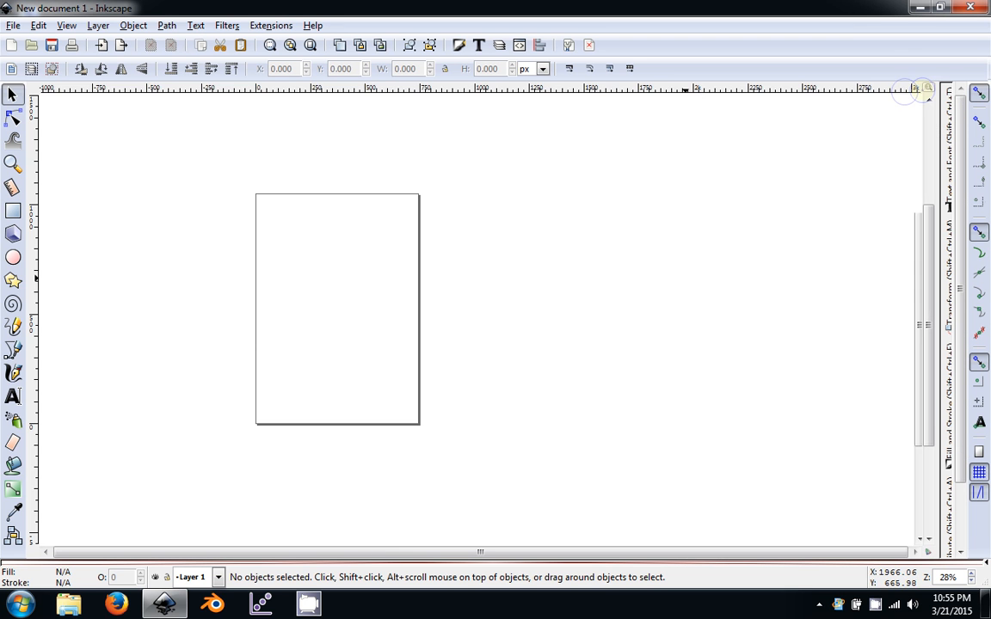
{"action": "left_click_drag", "start_coordinate": [468, 269], "coordinate": [620, 271]}
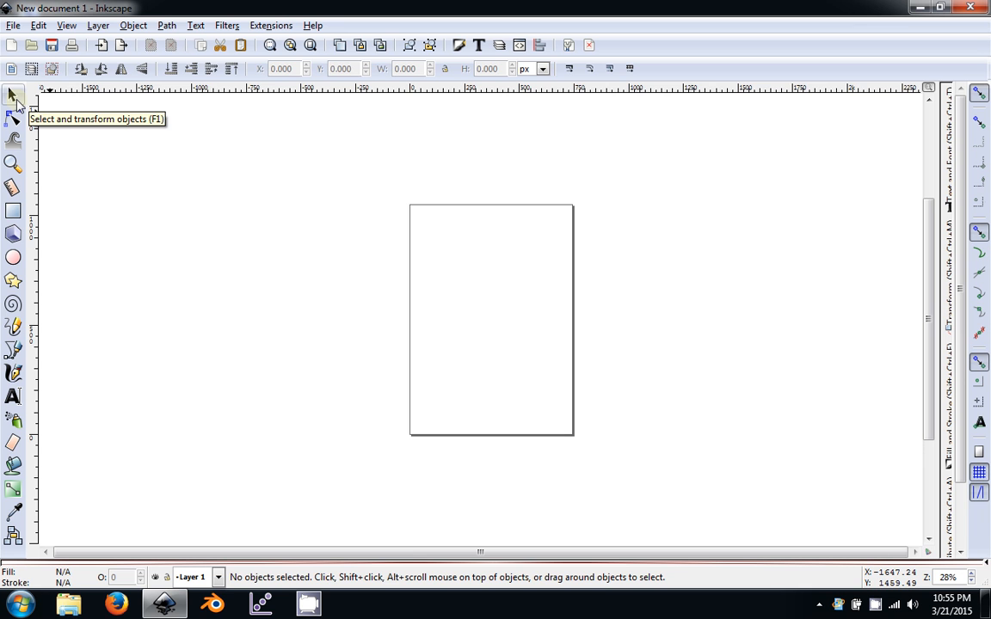
Draw a blue rectangle about 674 by 571 px across the upper part of the page's left edge and deselect it.
{"action": "left_click", "coordinate": [13, 211]}
{"action": "left_click_drag", "start_coordinate": [281, 198], "coordinate": [428, 322]}
{"action": "key", "text": "F1"}
{"action": "left_click", "coordinate": [239, 383]}
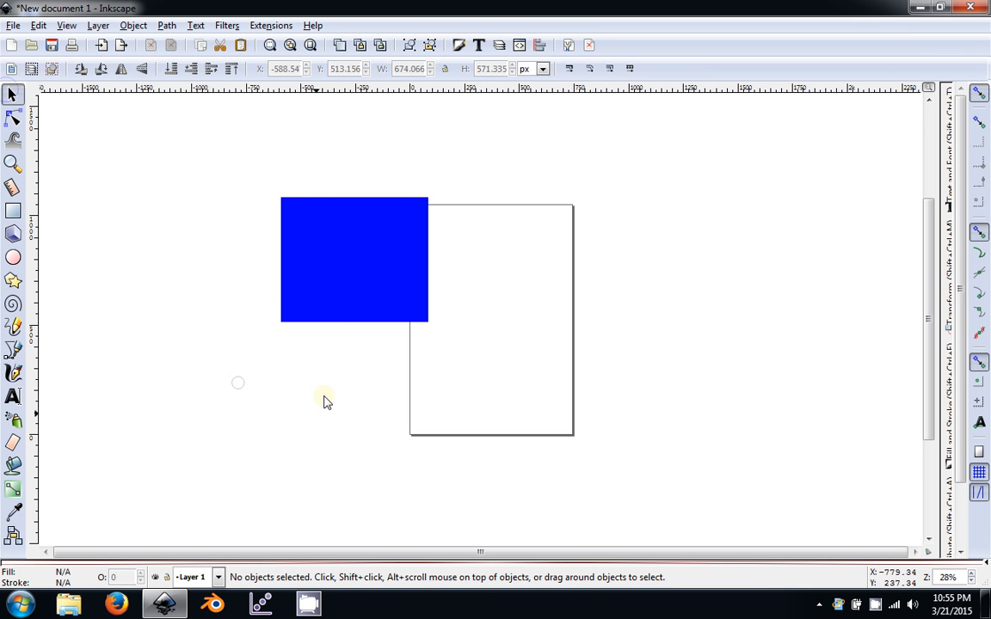
Move the rectangle to the right of the page and stretch it to about 462 by 568 px.
{"action": "left_click", "coordinate": [339, 258]}
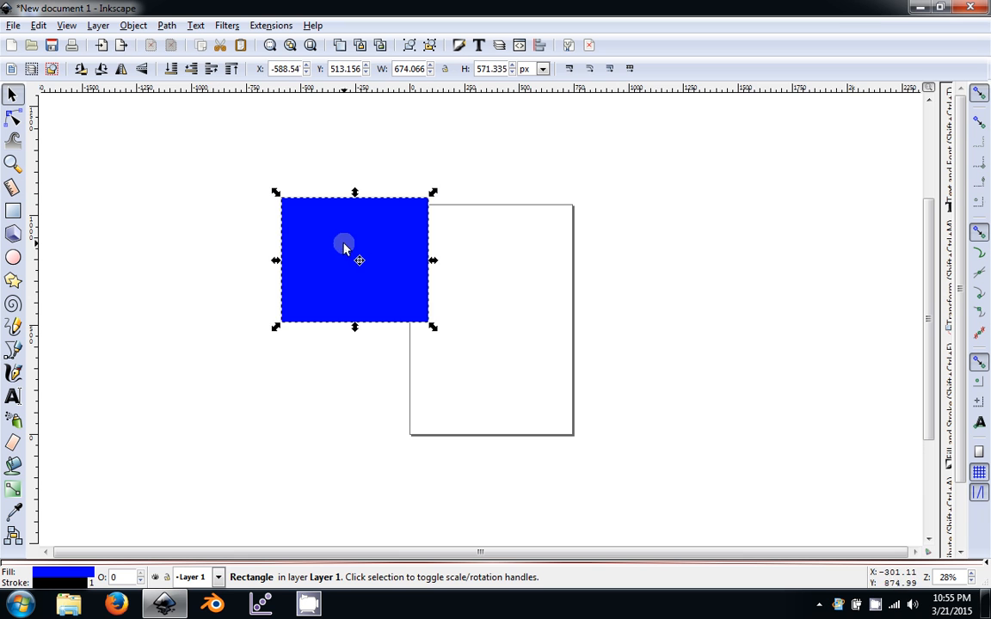
{"action": "left_click_drag", "start_coordinate": [343, 249], "coordinate": [649, 265]}
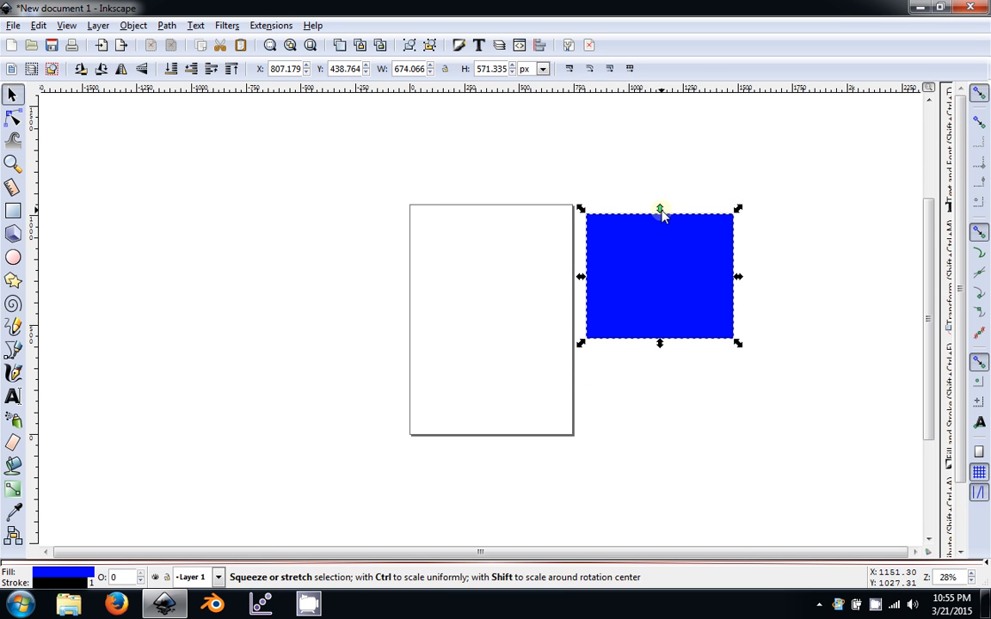
{"action": "left_click_drag", "start_coordinate": [659, 209], "coordinate": [689, 281]}
{"action": "mouse_move", "coordinate": [692, 342]}
{"action": "left_mouse_down"}
{"action": "mouse_move", "coordinate": [769, 403]}
{"action": "mouse_move", "coordinate": [702, 224]}
{"action": "mouse_move", "coordinate": [836, 409]}
{"action": "mouse_move", "coordinate": [732, 272]}
{"action": "mouse_move", "coordinate": [623, 421]}
{"action": "mouse_move", "coordinate": [805, 238]}
{"action": "mouse_move", "coordinate": [714, 469]}
{"action": "mouse_move", "coordinate": [611, 465]}
{"action": "mouse_move", "coordinate": [725, 318]}
{"action": "mouse_move", "coordinate": [717, 247]}
{"action": "mouse_move", "coordinate": [671, 291]}
{"action": "mouse_move", "coordinate": [693, 345]}
{"action": "left_mouse_up"}
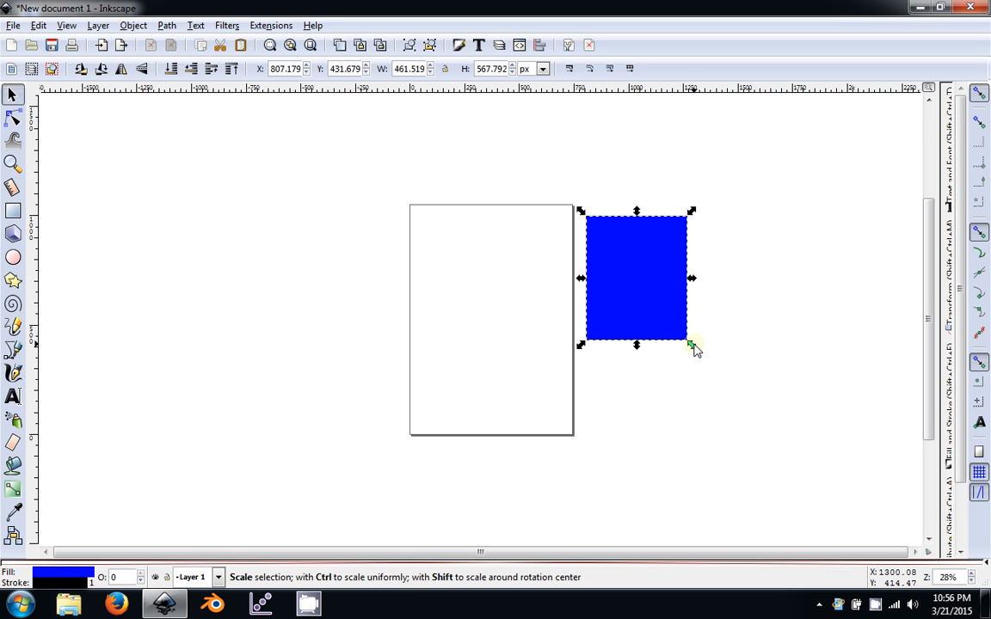
Scale the rectangle proportionally up to about 709 by 873 px, then down to about 515 by 633 px.
{"action": "key", "text": "ctrl"}
{"action": "left_click_drag", "start_coordinate": [693, 346], "coordinate": [752, 430]}
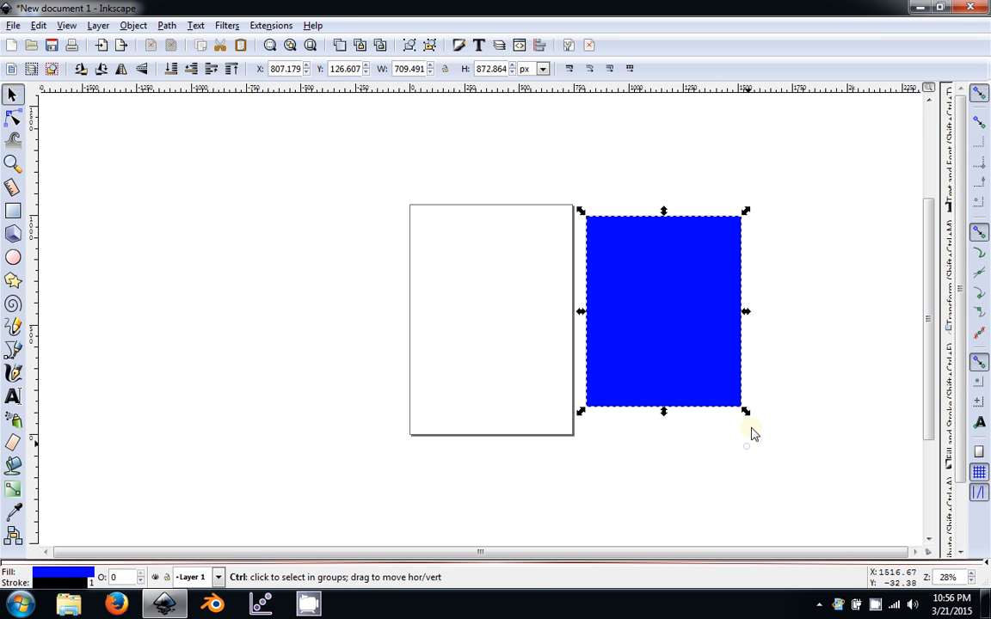
{"action": "left_click_drag", "start_coordinate": [746, 314], "coordinate": [703, 314]}
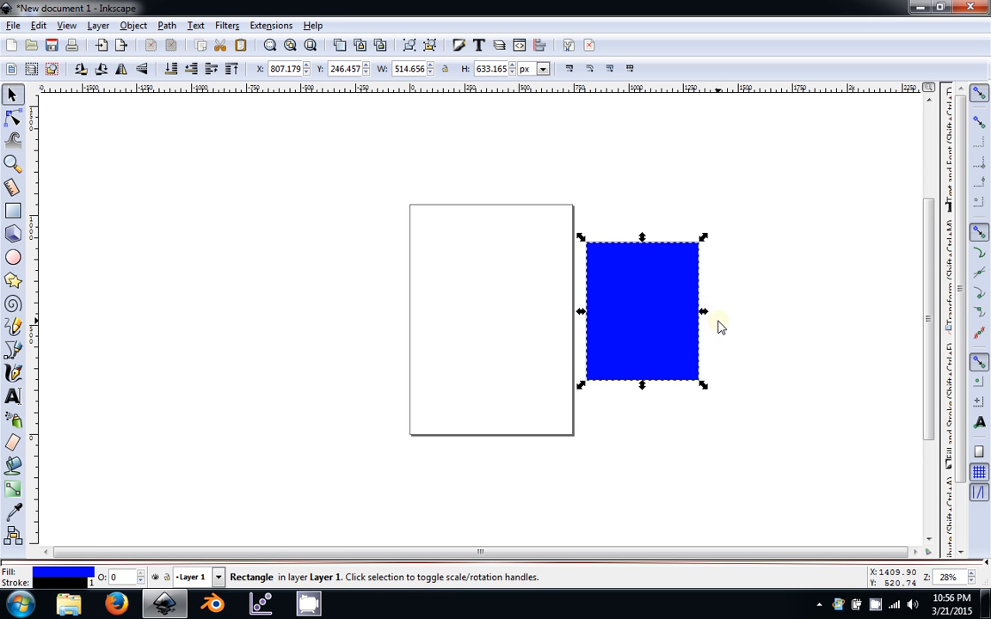
Resize the rectangle to about 348 by 360 px and place it above and to the right of the page.
{"action": "left_click_drag", "start_coordinate": [704, 315], "coordinate": [744, 314]}
{"action": "left_click_drag", "start_coordinate": [750, 390], "coordinate": [705, 323]}
{"action": "left_click_drag", "start_coordinate": [634, 302], "coordinate": [700, 308]}
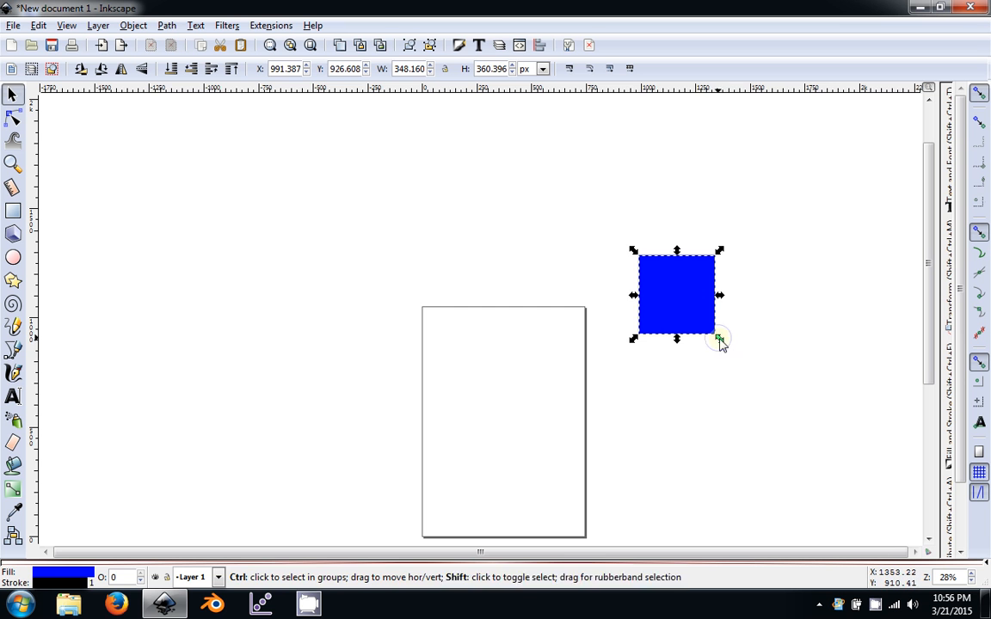
Scale the rectangle proportionally around its centre to about 610 by 632 px and widen the dock of collapsed dialogs.
{"action": "left_click_drag", "start_coordinate": [719, 339], "coordinate": [747, 387]}
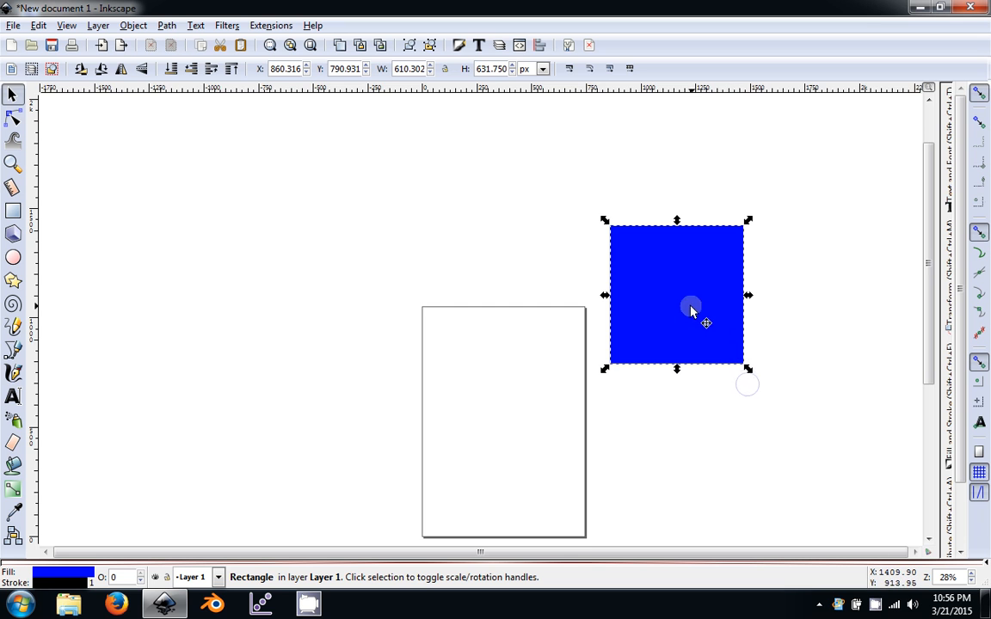
{"action": "left_click_drag", "start_coordinate": [782, 306], "coordinate": [706, 292]}
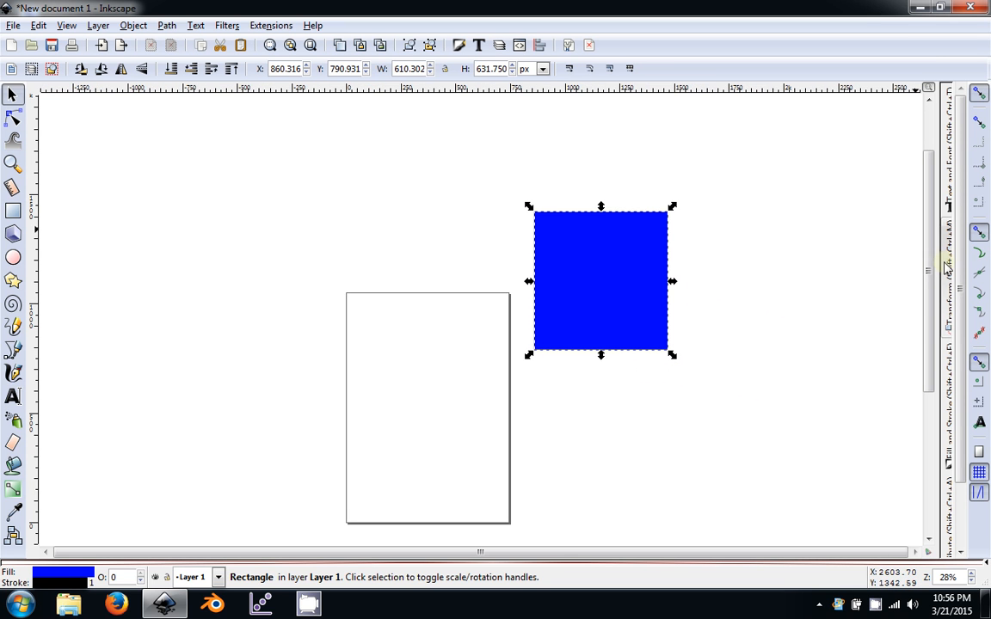
{"action": "left_click_drag", "start_coordinate": [961, 389], "coordinate": [921, 446]}
Rotate the rectangle around its centre by snapped angles and bring it back upright.
{"action": "left_click", "coordinate": [606, 281]}
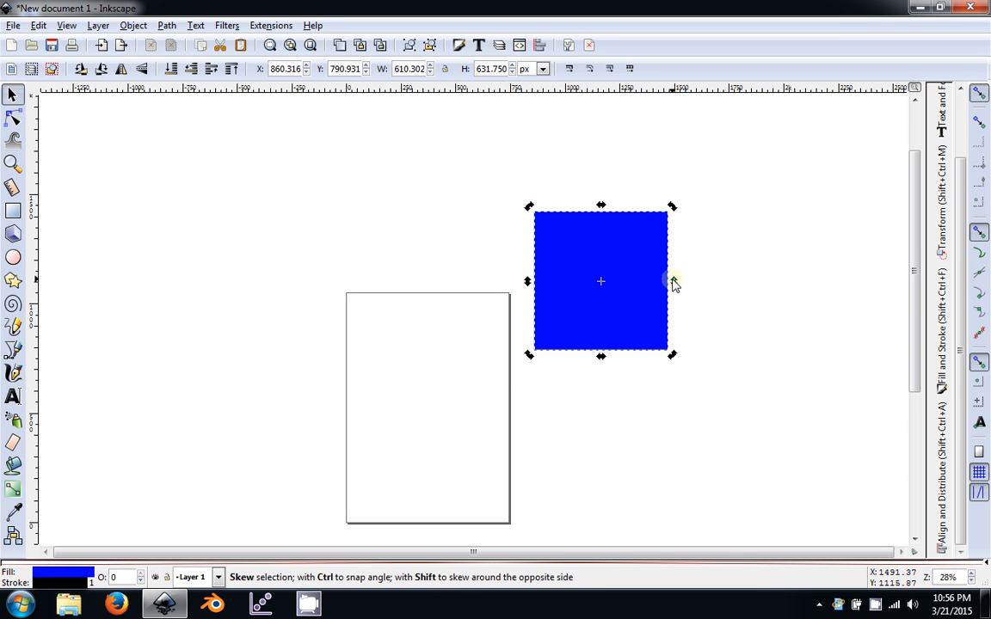
{"action": "left_click_drag", "start_coordinate": [673, 209], "coordinate": [729, 247]}
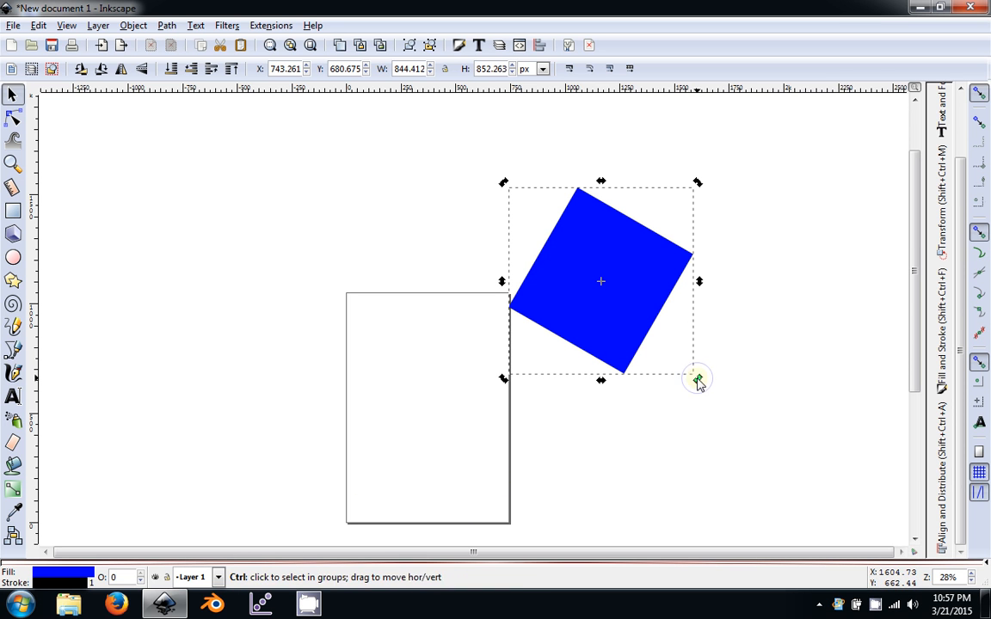
{"action": "left_click_drag", "start_coordinate": [698, 381], "coordinate": [500, 254]}
{"action": "left_click_drag", "start_coordinate": [670, 210], "coordinate": [708, 378]}
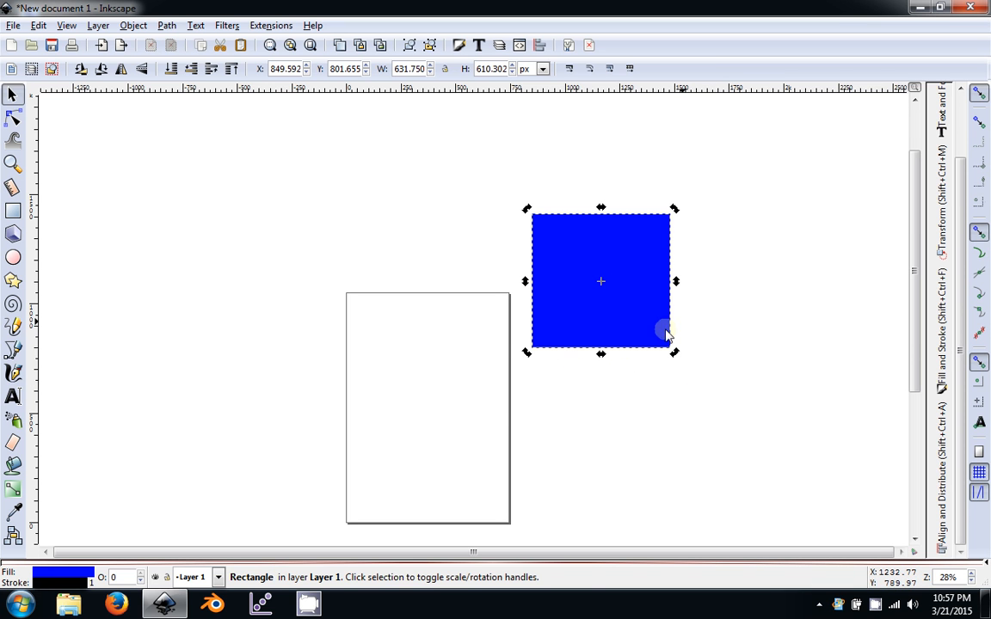
{"action": "left_click_drag", "start_coordinate": [674, 355], "coordinate": [685, 210]}
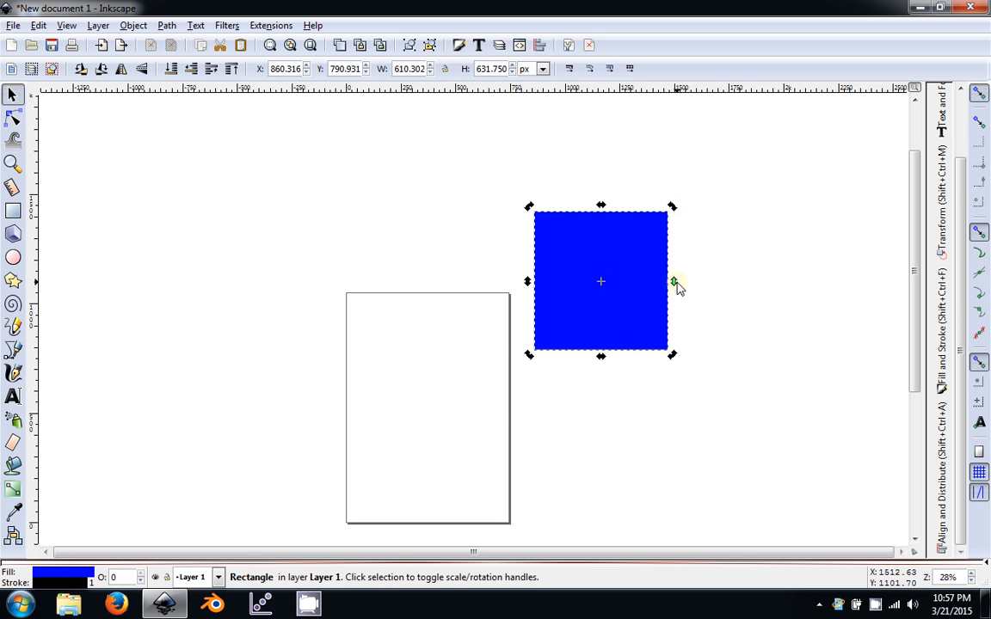
Skew the rectangle vertically so its right side sits higher, with an overall height of about 752 px.
{"action": "left_click_drag", "start_coordinate": [677, 282], "coordinate": [627, 242]}
{"action": "left_click_drag", "start_coordinate": [601, 194], "coordinate": [601, 221]}
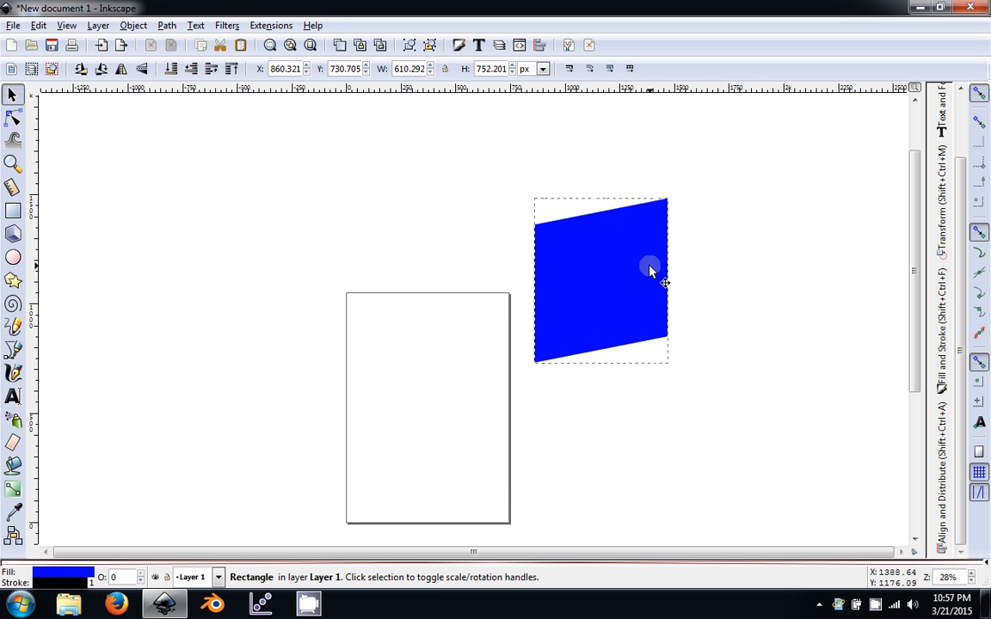
Delete the skewed rectangle and draw a yellow polygon with 6 corners, about 1148 by 1043 px, overlapping the page's right edge.
{"action": "key", "text": "Delete"}
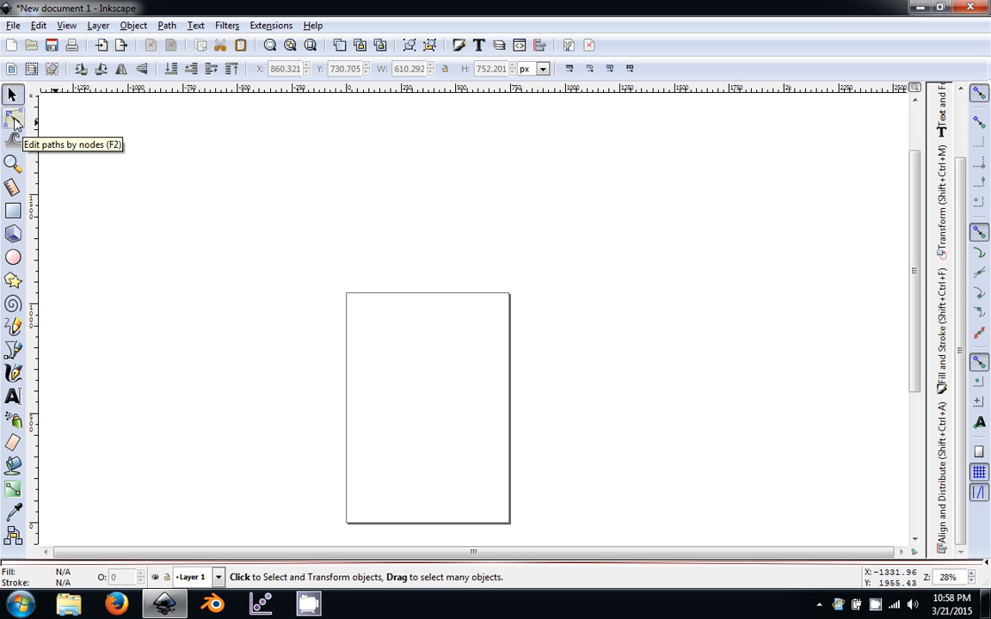
{"action": "left_click", "coordinate": [14, 281]}
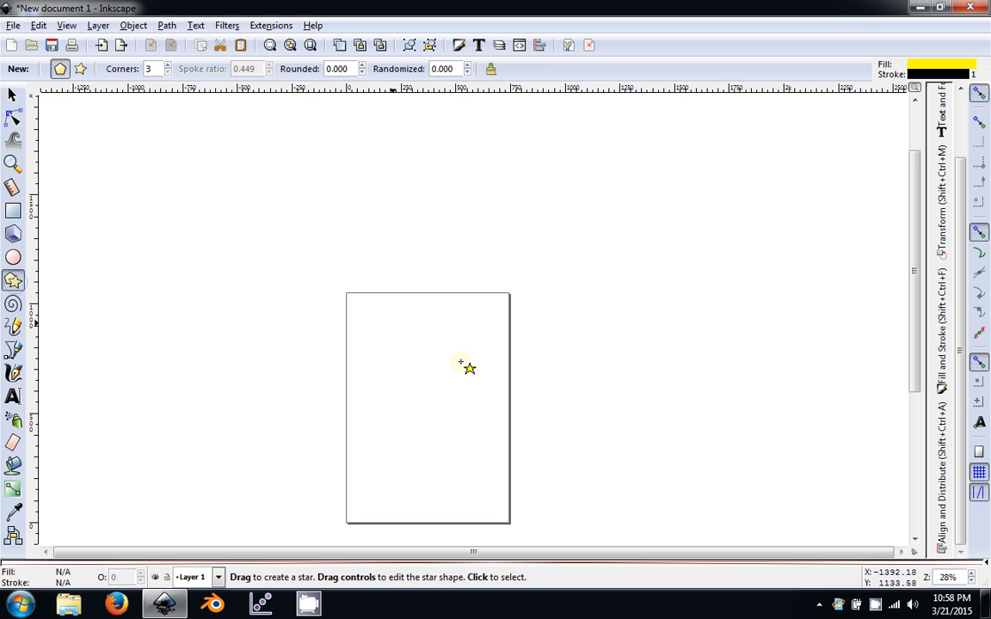
{"action": "left_click_drag", "start_coordinate": [586, 330], "coordinate": [639, 217]}
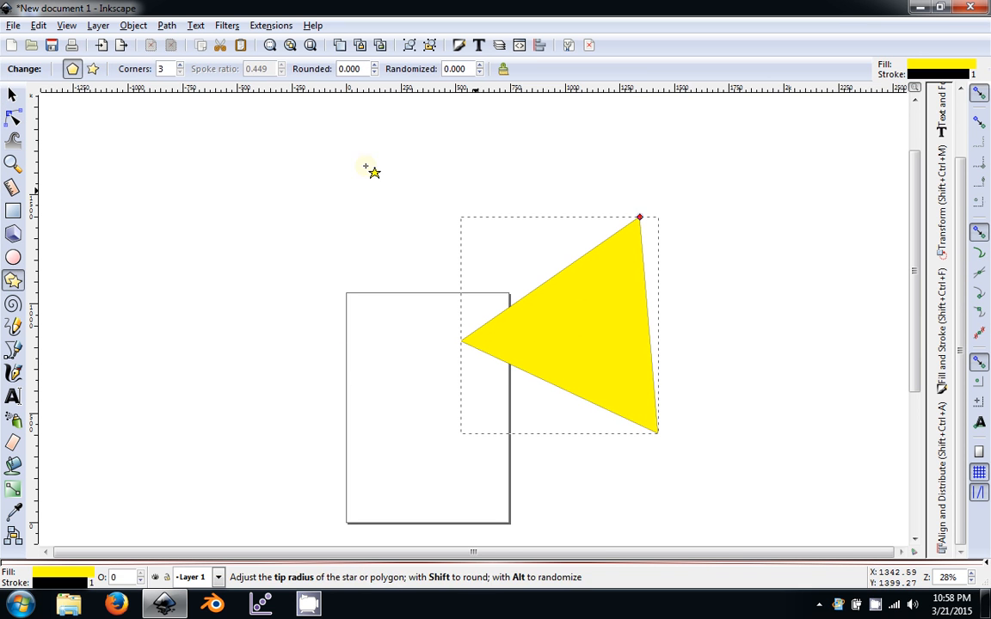
{"action": "left_click", "coordinate": [180, 64]}
{"action": "left_click", "coordinate": [180, 65]}
{"action": "left_click", "coordinate": [180, 65]}
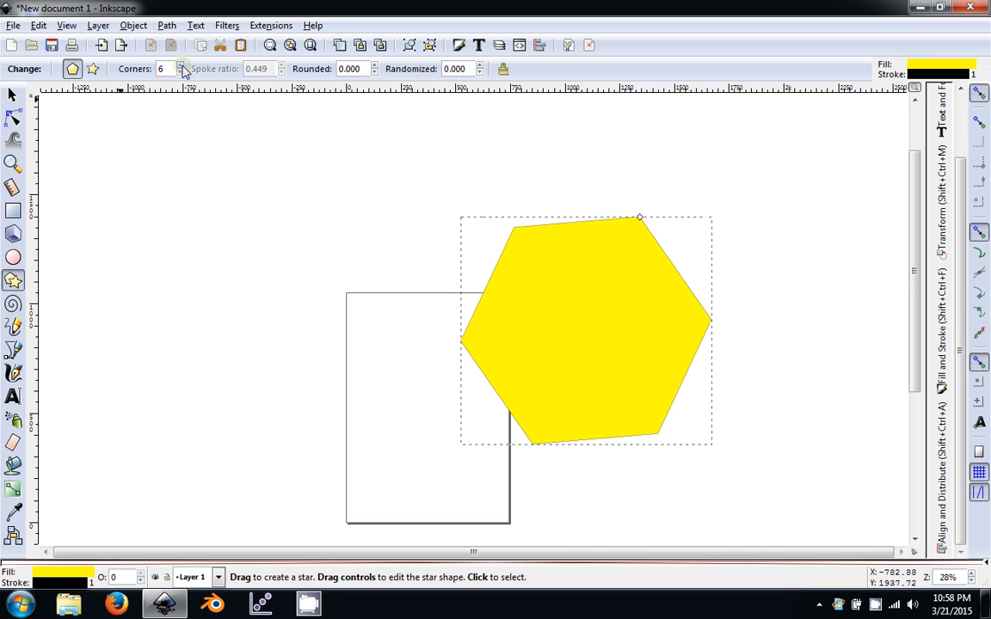
Convert the yellow hexagon to a path and switch to the selection tool.
{"action": "left_click", "coordinate": [160, 27]}
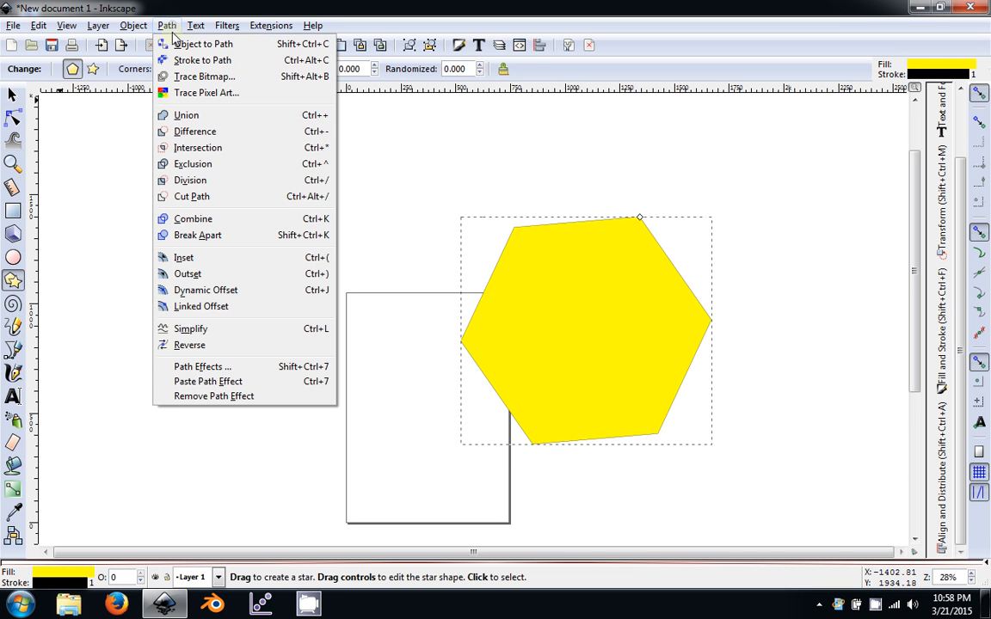
{"action": "left_click", "coordinate": [172, 42]}
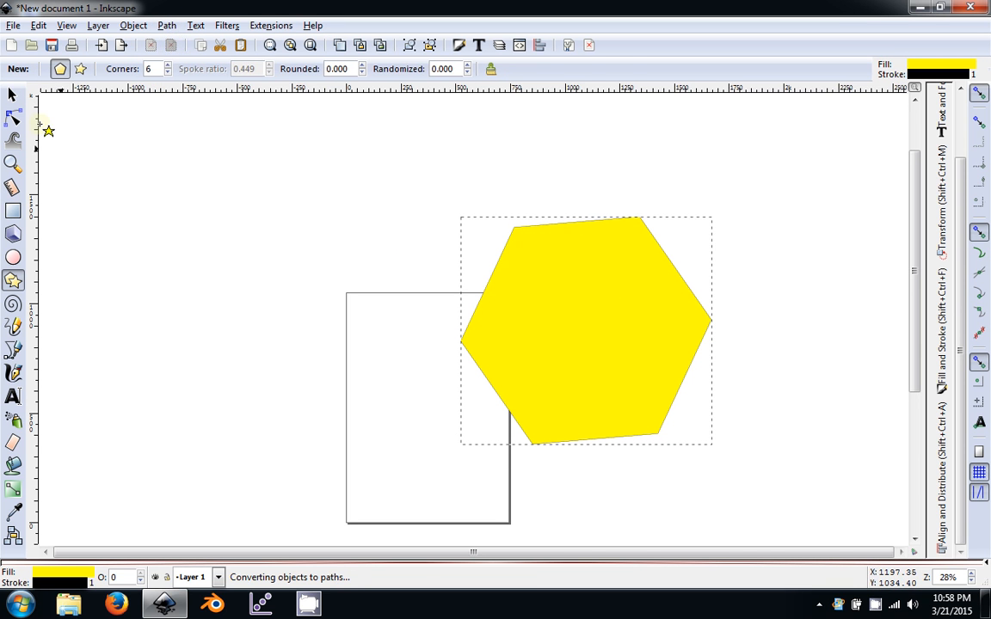
{"action": "left_click", "coordinate": [13, 94]}
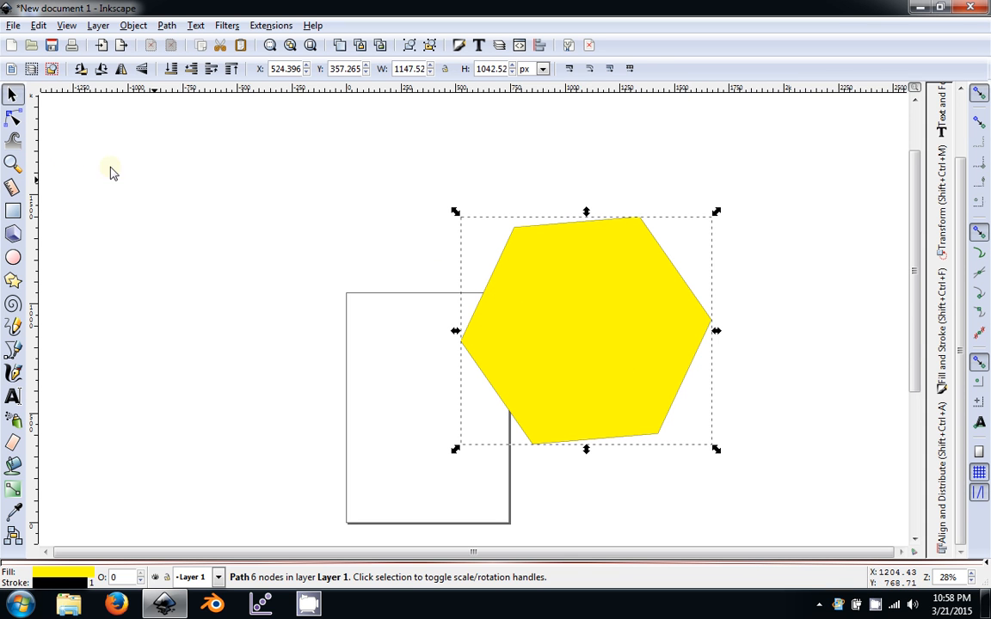
Reshape the hexagon path by moving its three right-hand nodes so they form an open notch on its right side.
{"action": "left_click", "coordinate": [13, 118]}
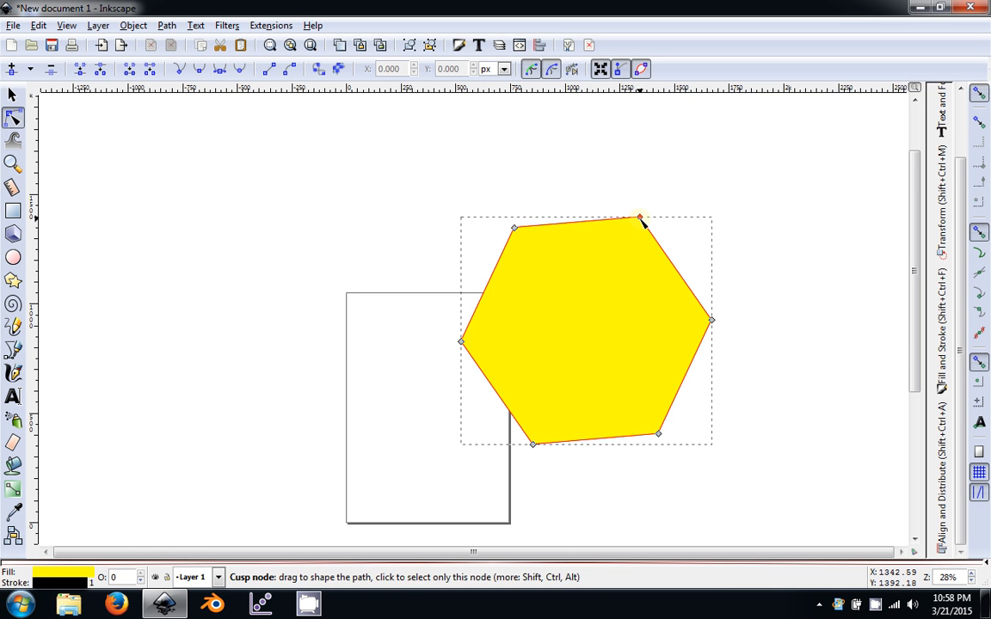
{"action": "left_click_drag", "start_coordinate": [640, 221], "coordinate": [768, 241]}
{"action": "left_click_drag", "start_coordinate": [711, 320], "coordinate": [640, 326]}
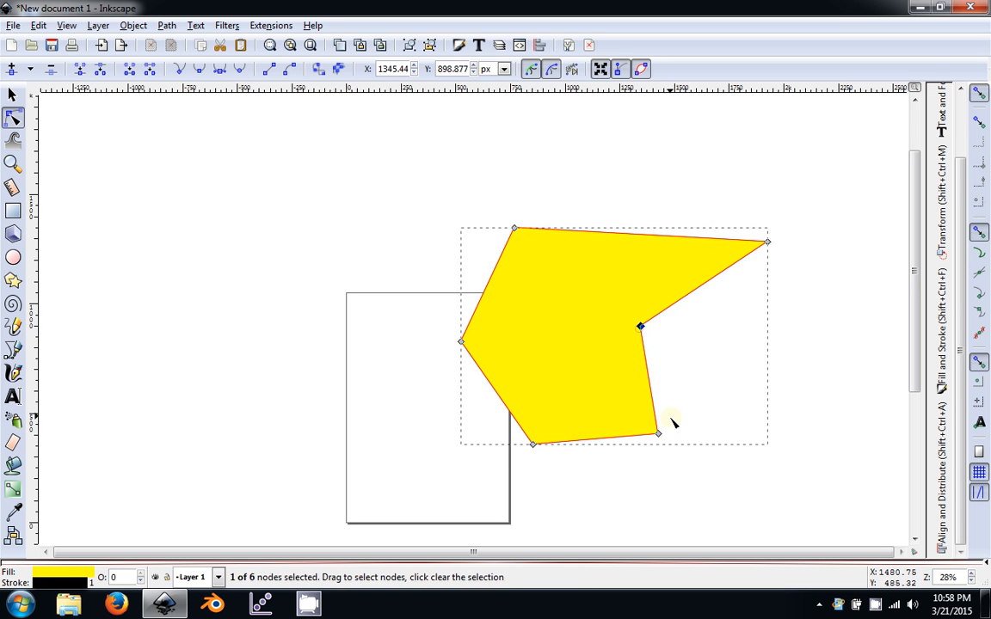
{"action": "left_click_drag", "start_coordinate": [658, 435], "coordinate": [750, 375]}
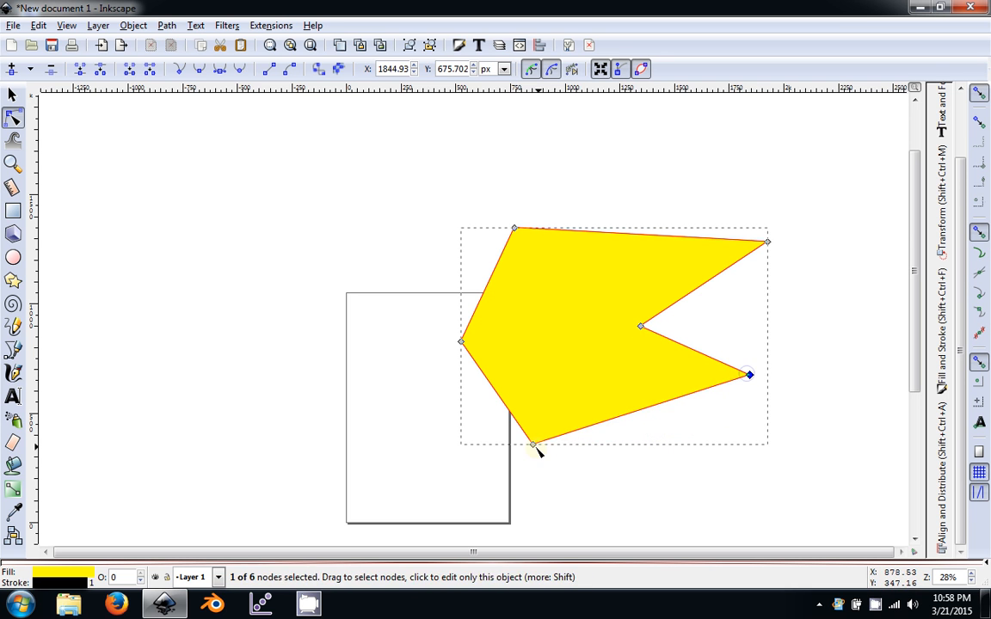
Move the path's bottom, left and upper-left nodes inward to give a notched shape about 1100 by 983 px overall.
{"action": "left_click_drag", "start_coordinate": [546, 450], "coordinate": [706, 449]}
{"action": "left_click_drag", "start_coordinate": [462, 342], "coordinate": [535, 413]}
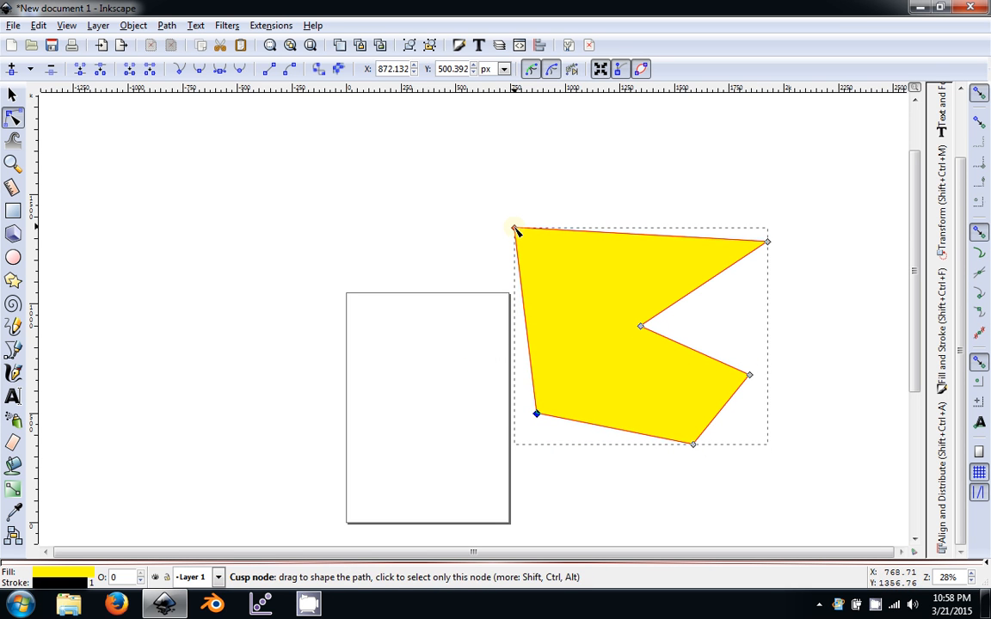
{"action": "left_click_drag", "start_coordinate": [544, 225], "coordinate": [622, 217]}
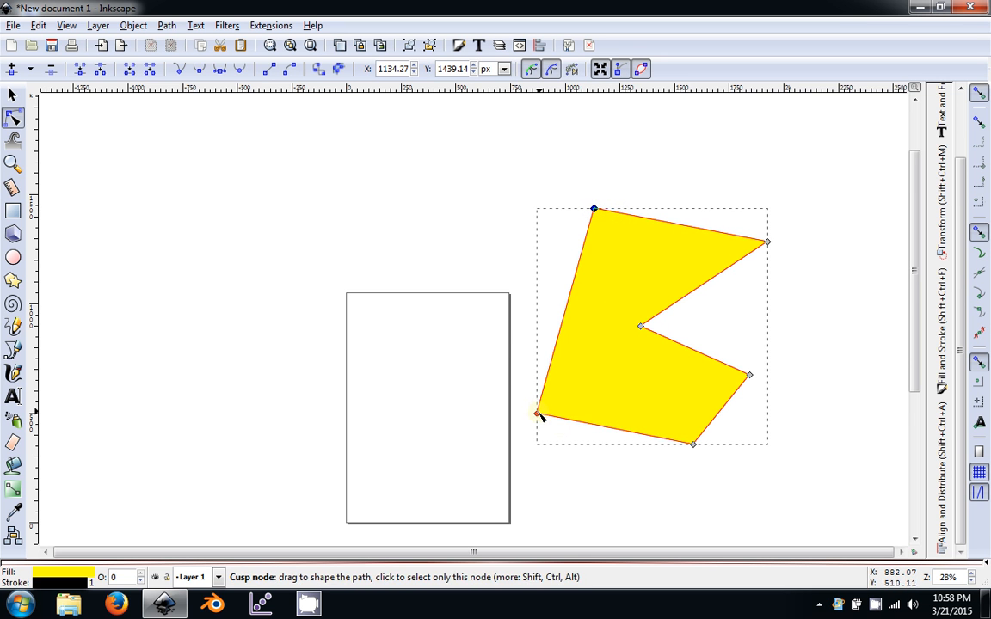
{"action": "left_click_drag", "start_coordinate": [535, 413], "coordinate": [530, 332]}
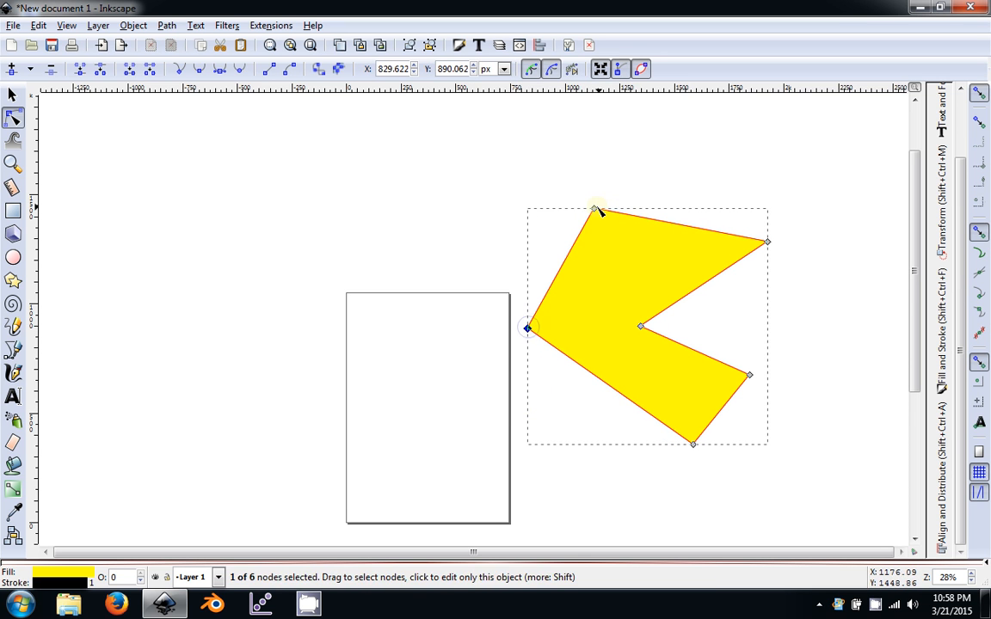
{"action": "left_click_drag", "start_coordinate": [593, 212], "coordinate": [634, 230]}
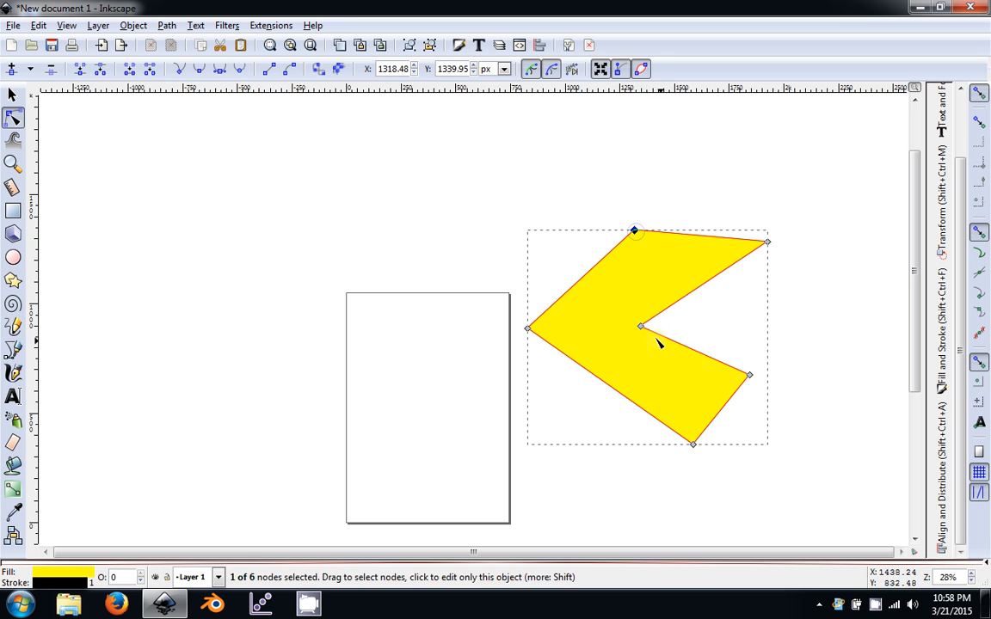
{"action": "left_click", "coordinate": [14, 96]}
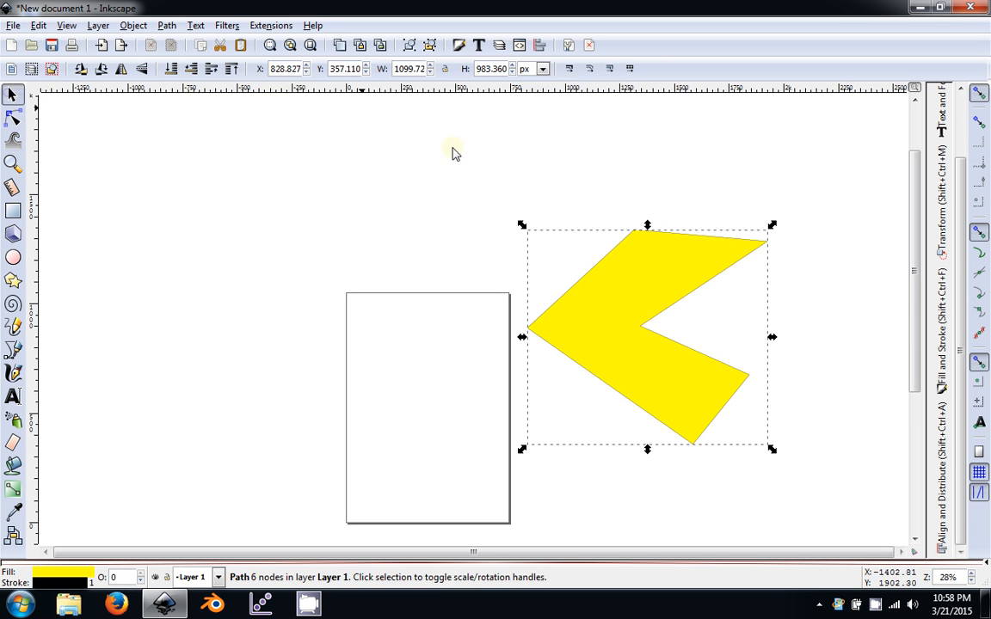
Deselect the yellow path, display its nodes with the node editing tool and clear the selection.
{"action": "left_click", "coordinate": [437, 229]}
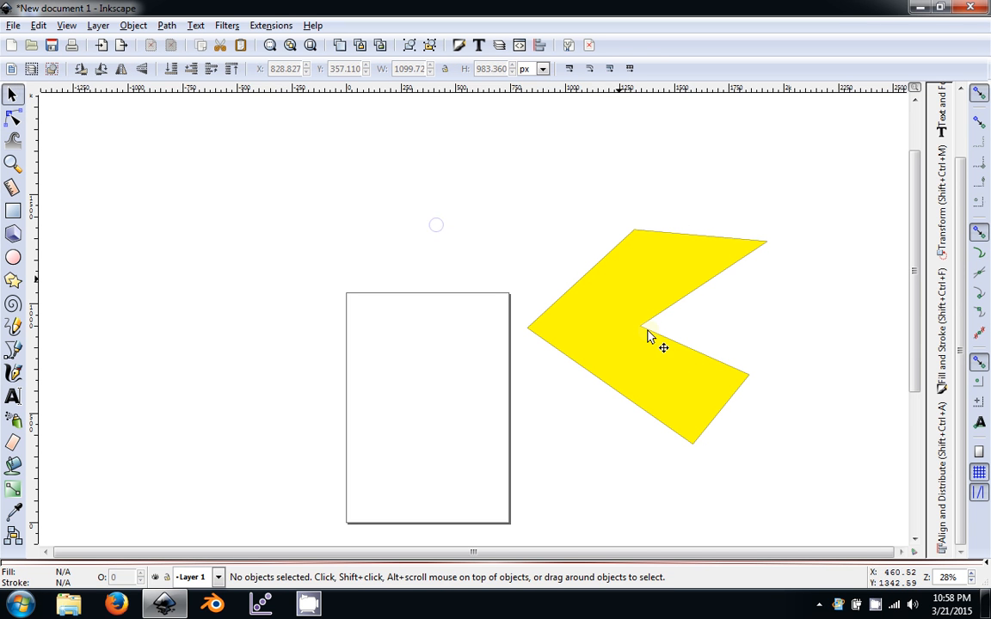
{"action": "left_click", "coordinate": [14, 121]}
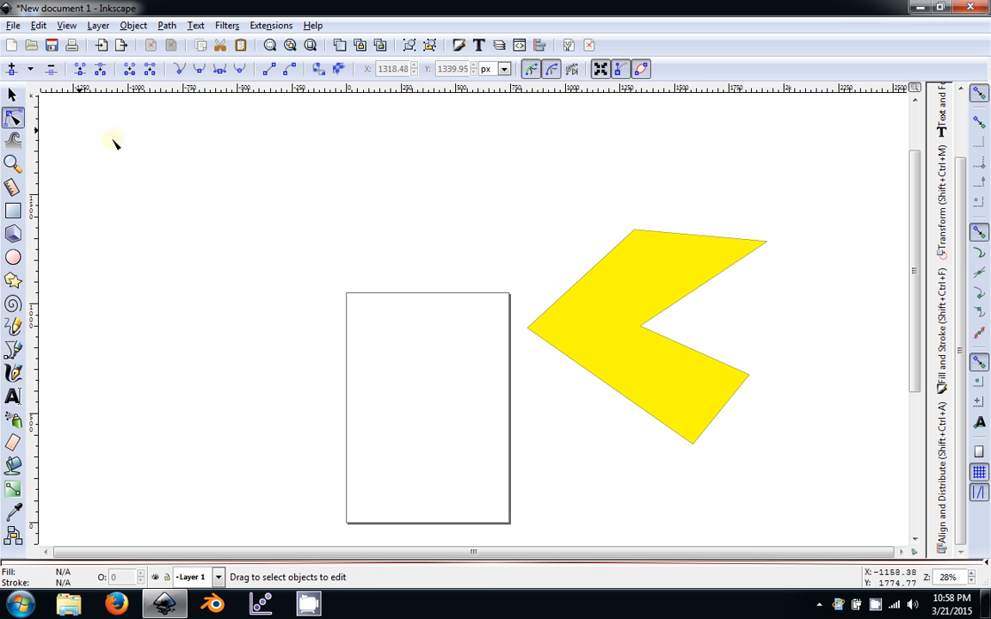
{"action": "left_click", "coordinate": [599, 300]}
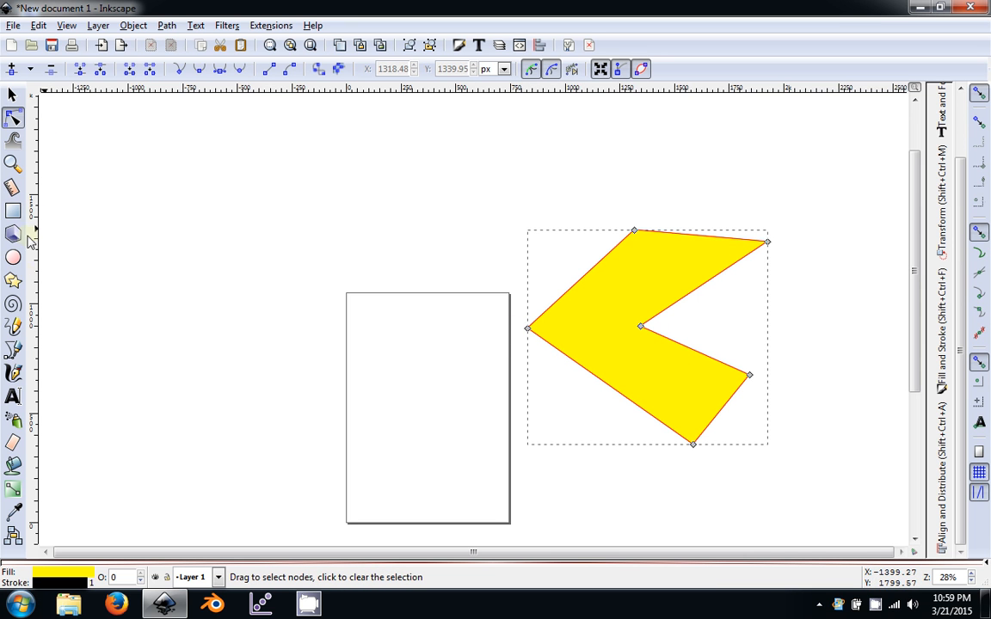
{"action": "left_click", "coordinate": [477, 269]}
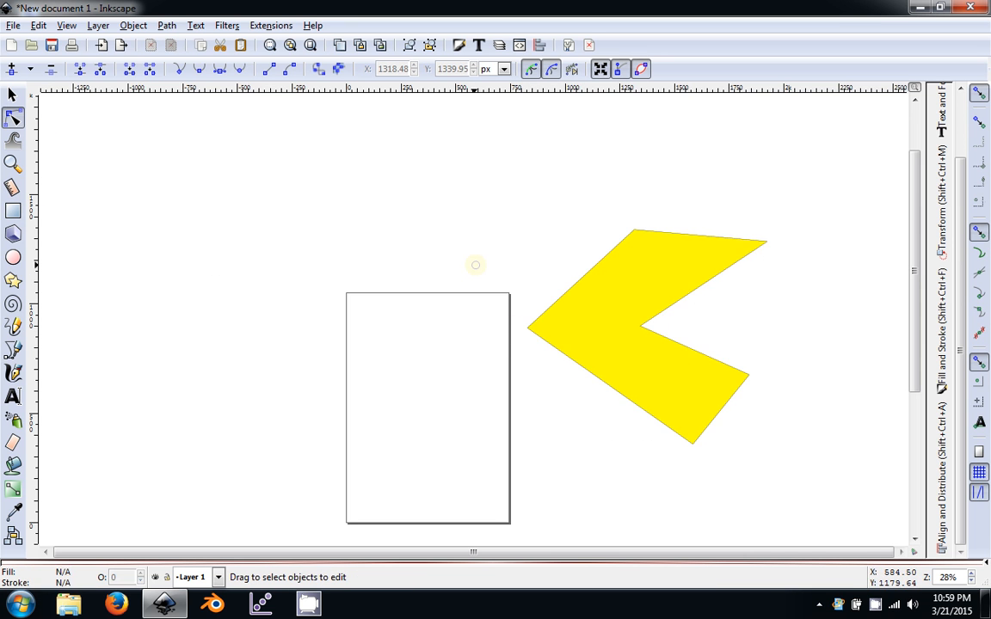
Delete the yellow path and draw a blue rectangle about 1209 by 989 px overlapping the page's upper-left part.
{"action": "key", "text": "s"}
{"action": "left_click", "coordinate": [585, 360]}
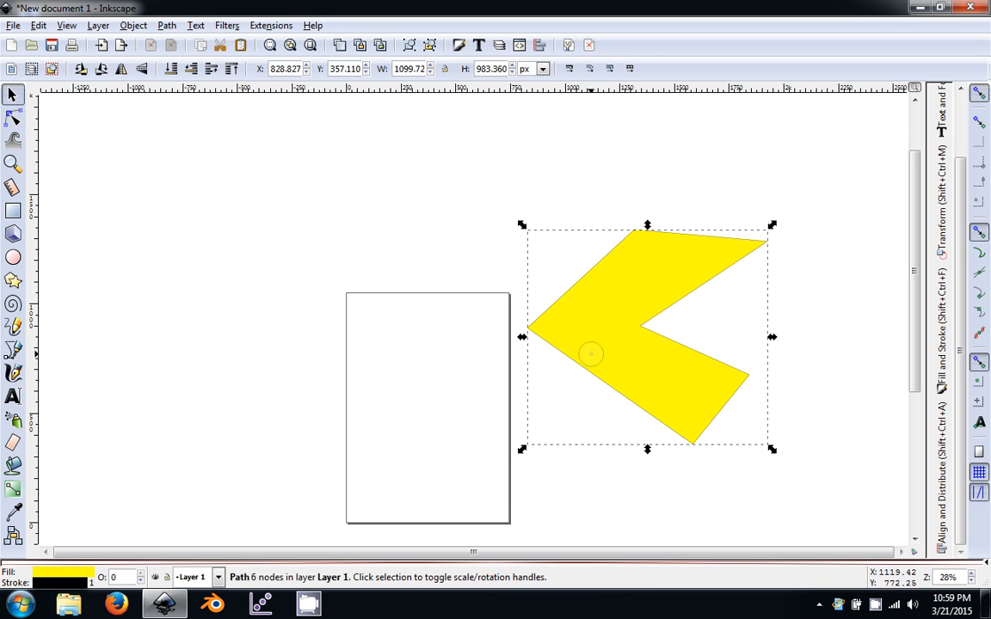
{"action": "key", "text": "Delete"}
{"action": "key", "text": "Delete"}
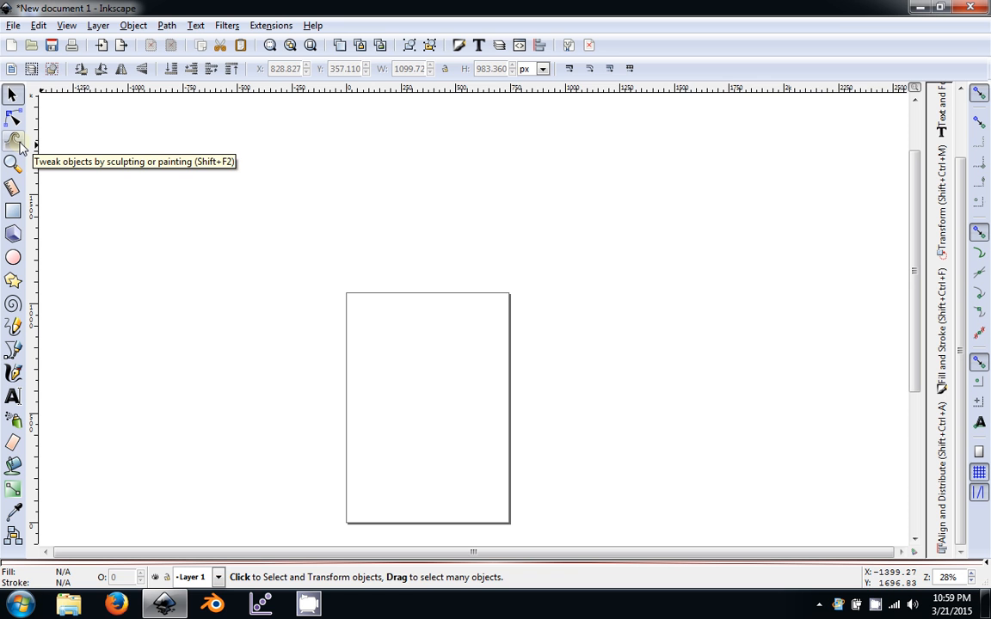
{"action": "left_click", "coordinate": [13, 211]}
{"action": "left_click_drag", "start_coordinate": [173, 220], "coordinate": [438, 435]}
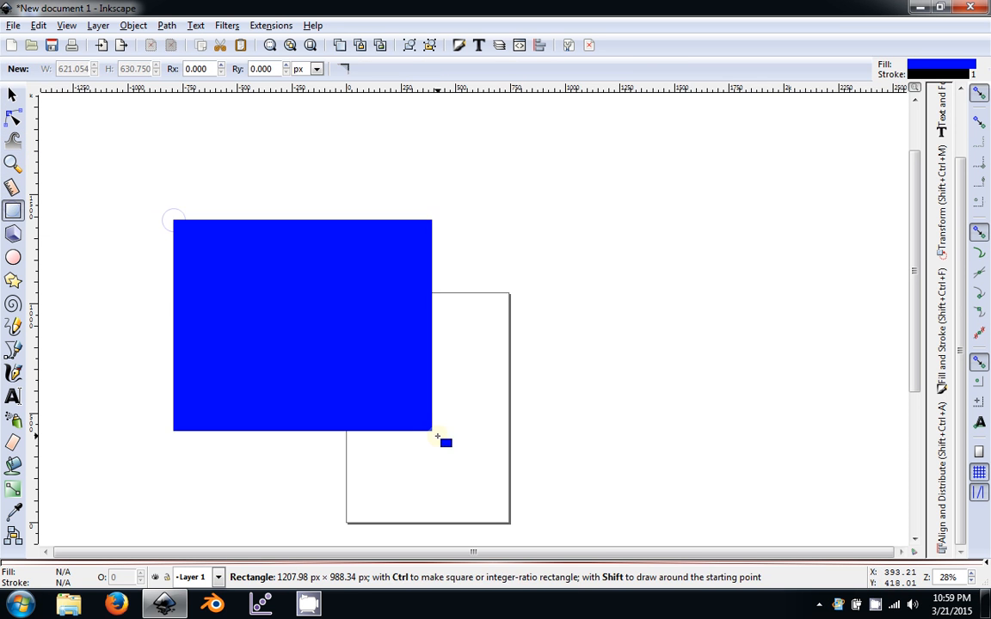
Push the blue rectangle away to the far left of the page with the Tweak tool in move mode.
{"action": "left_click", "coordinate": [13, 139]}
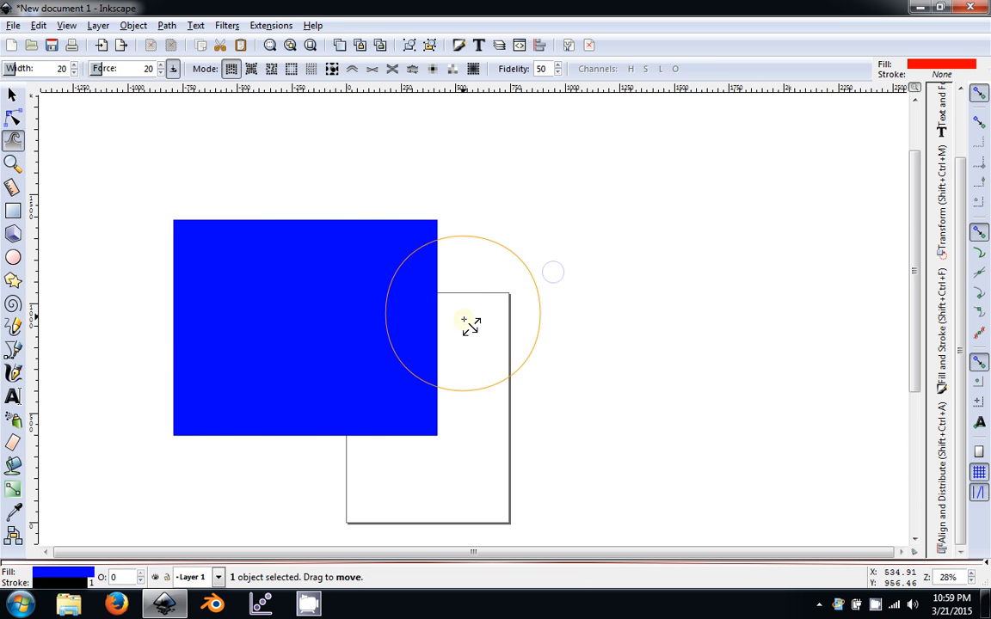
{"action": "mouse_move", "coordinate": [468, 325]}
{"action": "left_mouse_down"}
{"action": "mouse_move", "coordinate": [342, 354]}
{"action": "mouse_move", "coordinate": [274, 340]}
{"action": "mouse_move", "coordinate": [244, 296]}
{"action": "left_mouse_up"}
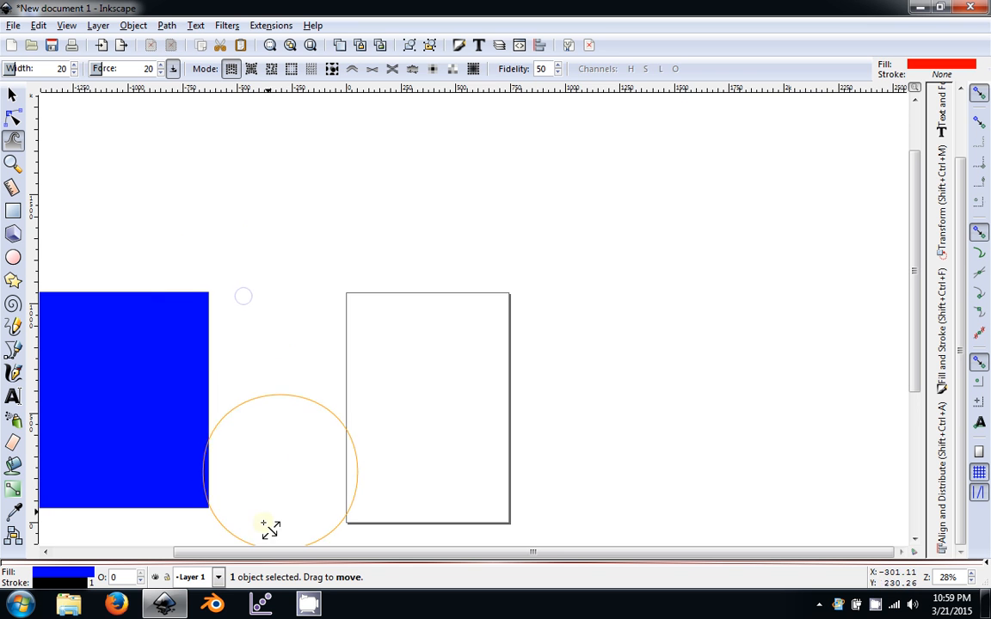
{"action": "mouse_move", "coordinate": [246, 509]}
{"action": "left_mouse_down"}
{"action": "mouse_move", "coordinate": [146, 390]}
{"action": "mouse_move", "coordinate": [144, 347]}
{"action": "left_mouse_up"}
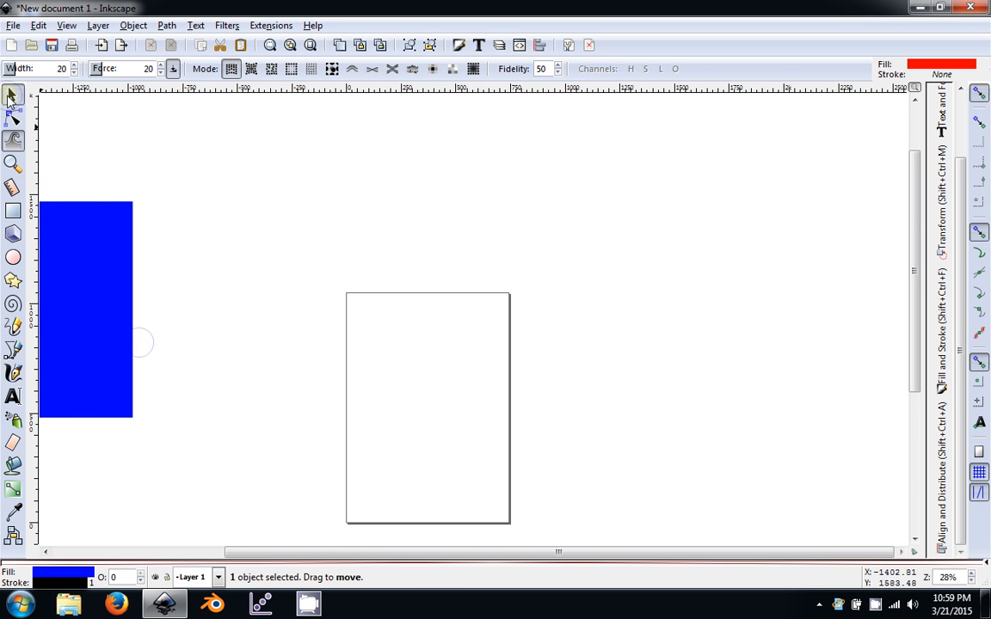
Bring the blue rectangle back with the selection tool and place it directly beside the page's right edge.
{"action": "left_click", "coordinate": [13, 94]}
{"action": "left_click_drag", "start_coordinate": [81, 277], "coordinate": [607, 302]}
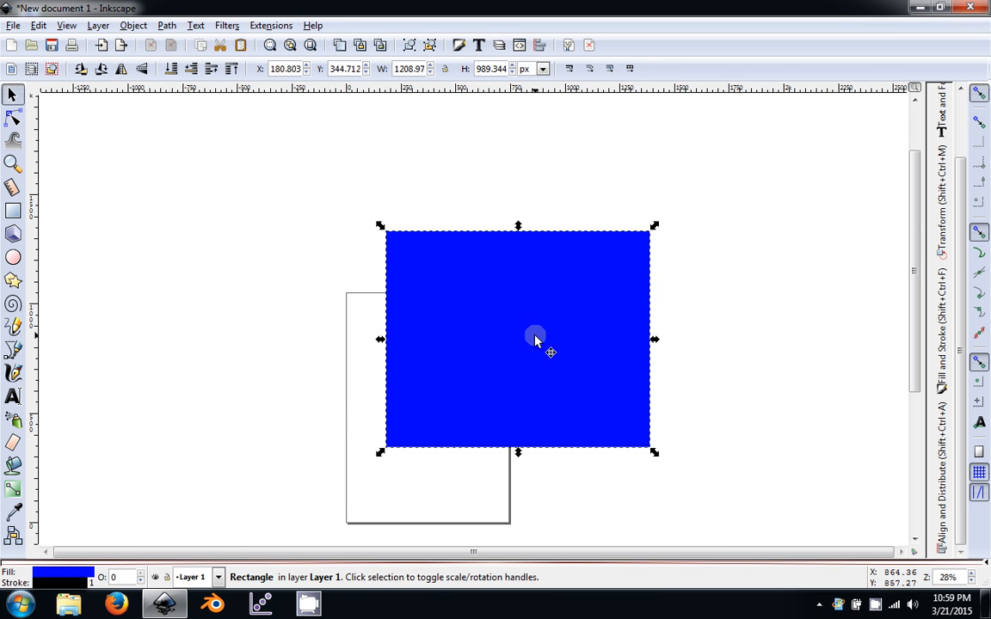
{"action": "left_click_drag", "start_coordinate": [535, 340], "coordinate": [657, 406]}
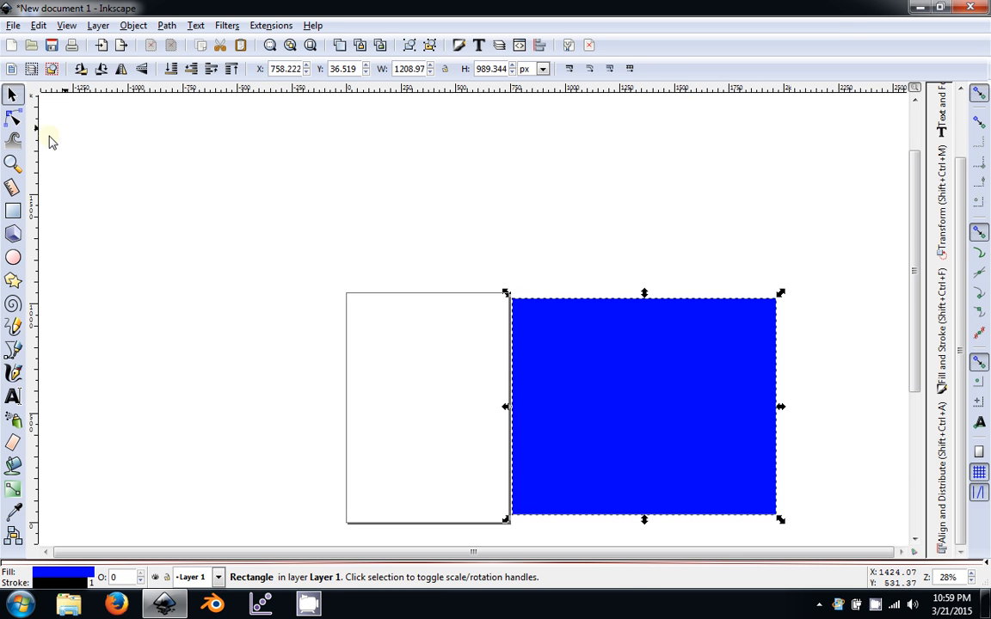
Push the blue rectangle down and to the right with the Tweak tool, to about X 1066, Y -282 px.
{"action": "left_click", "coordinate": [13, 140]}
{"action": "mouse_move", "coordinate": [573, 271]}
{"action": "left_mouse_down"}
{"action": "mouse_move", "coordinate": [586, 313]}
{"action": "mouse_move", "coordinate": [621, 358]}
{"action": "left_mouse_up"}
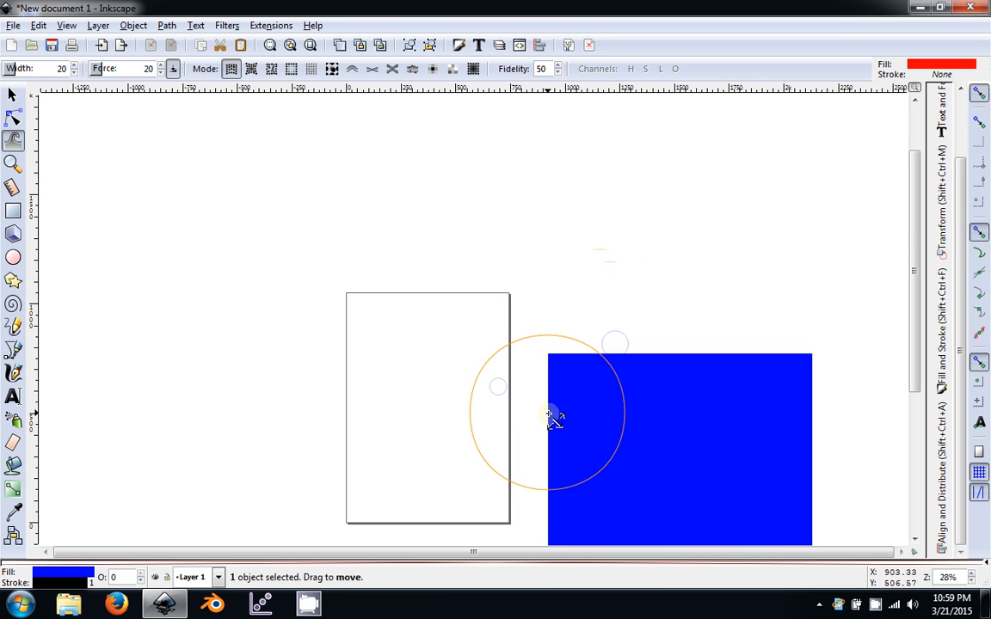
{"action": "left_click_drag", "start_coordinate": [551, 419], "coordinate": [578, 416]}
Move the blue rectangle back beside the page's right edge with the selection tool and delete it.
{"action": "left_click", "coordinate": [13, 94]}
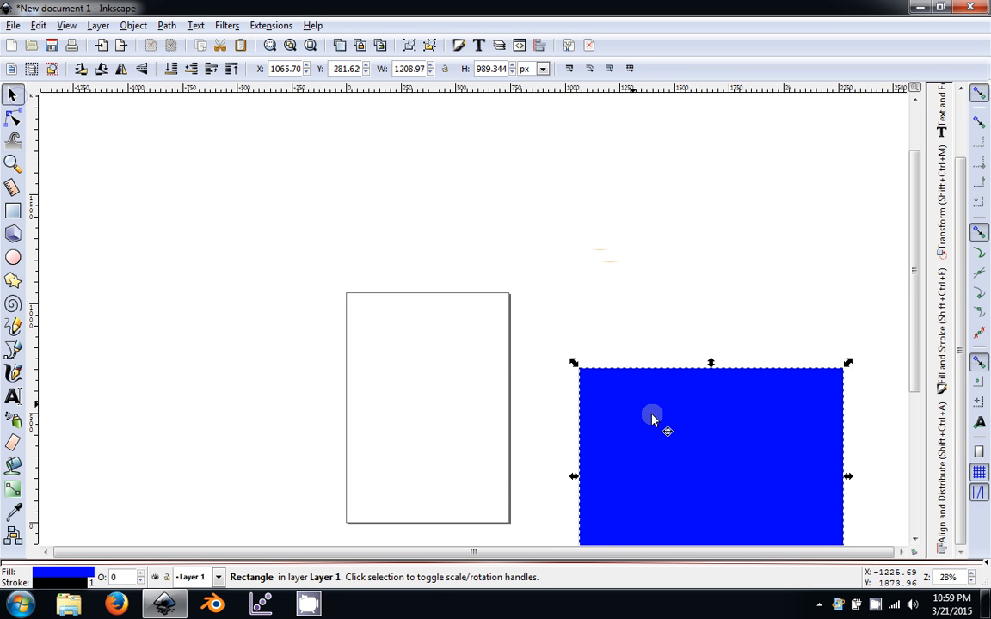
{"action": "left_click_drag", "start_coordinate": [652, 419], "coordinate": [622, 358]}
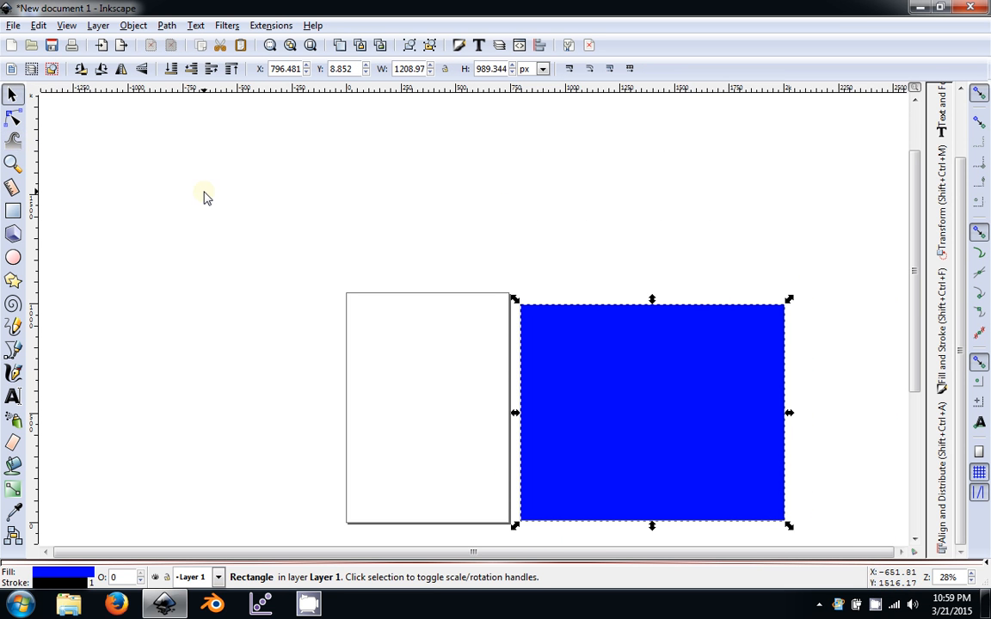
{"action": "key", "text": "Delete"}
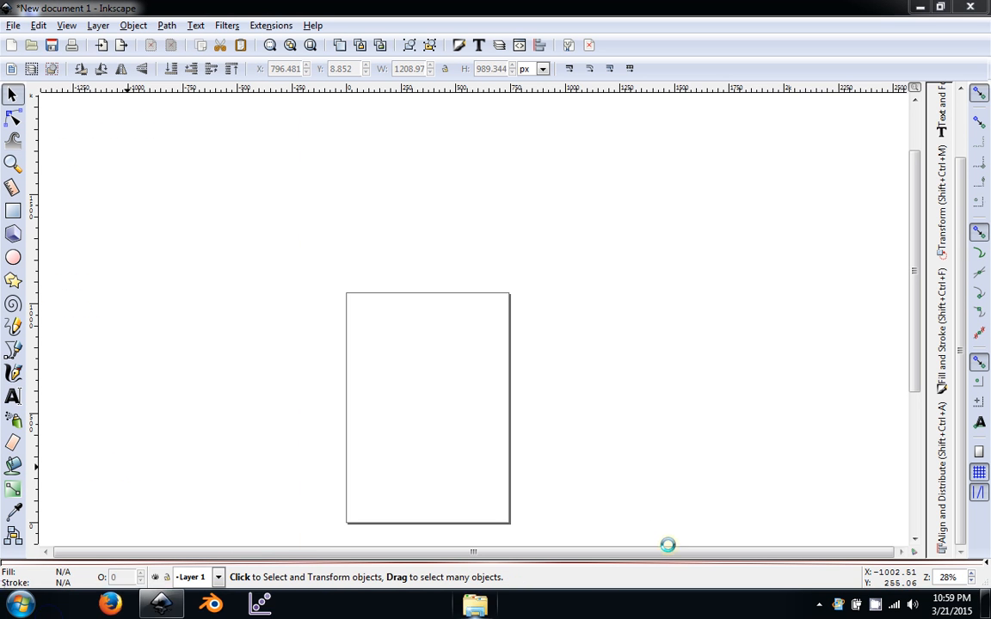
{"action": "right_click", "coordinate": [987, 606]}
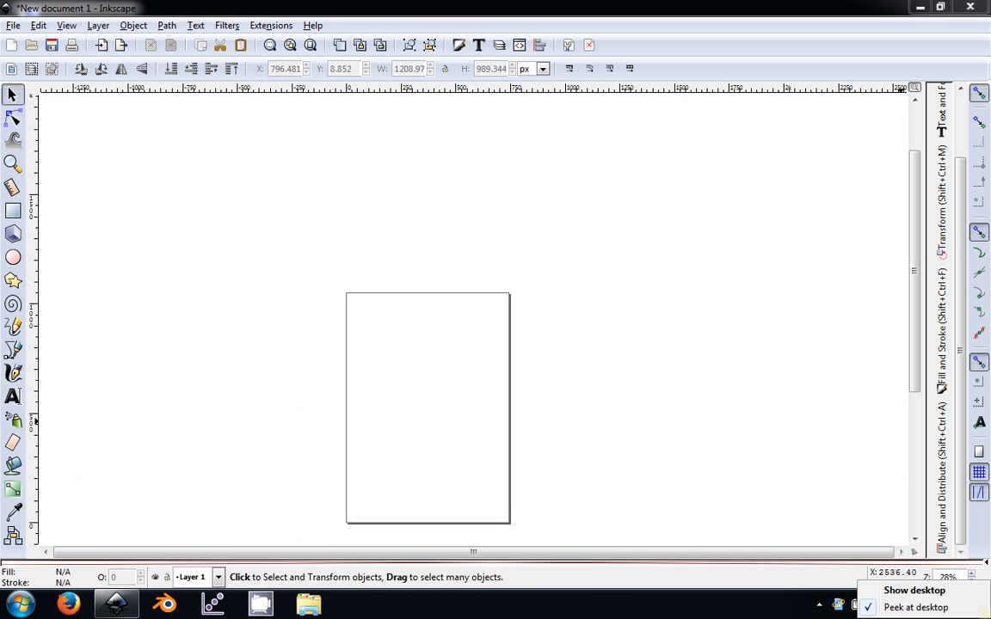
{"action": "left_click", "coordinate": [509, 517]}
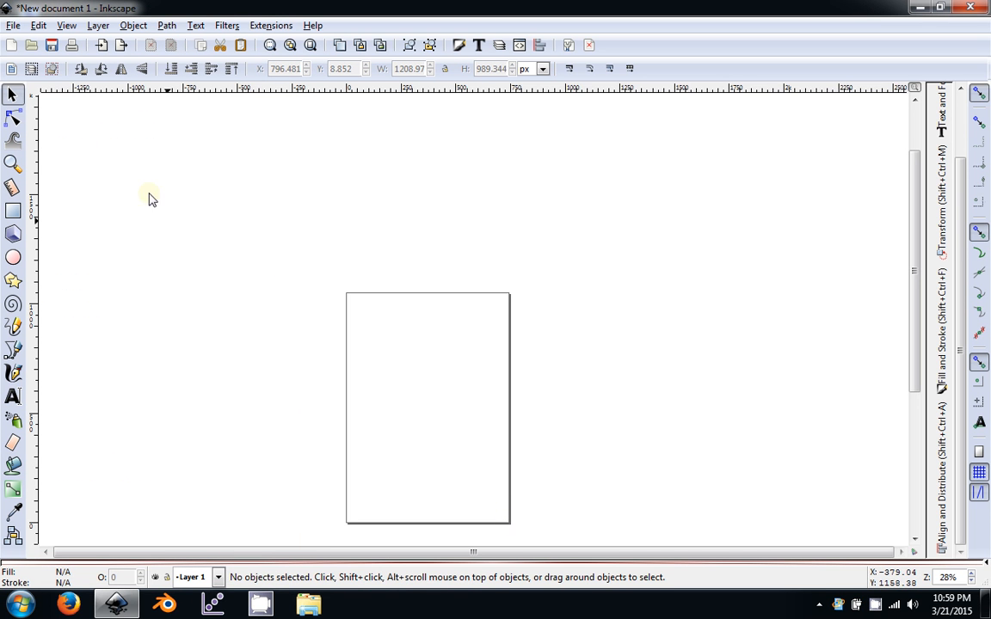
Zoom in on the middle of the page to 57% with the Zoom tool.
{"action": "left_click", "coordinate": [12, 162]}
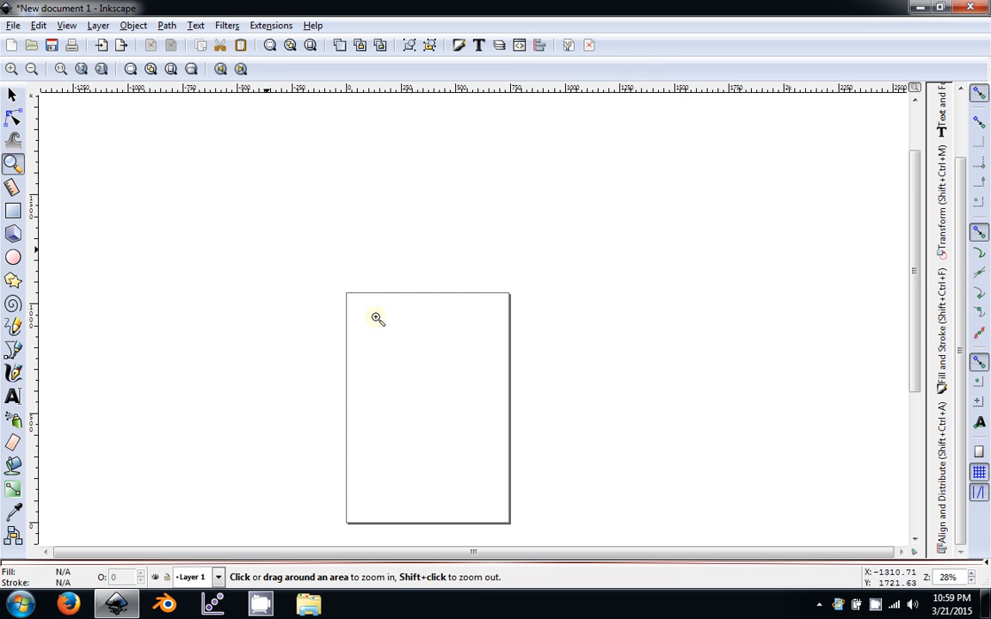
{"action": "left_click", "coordinate": [414, 400]}
{"action": "left_click", "coordinate": [414, 400]}
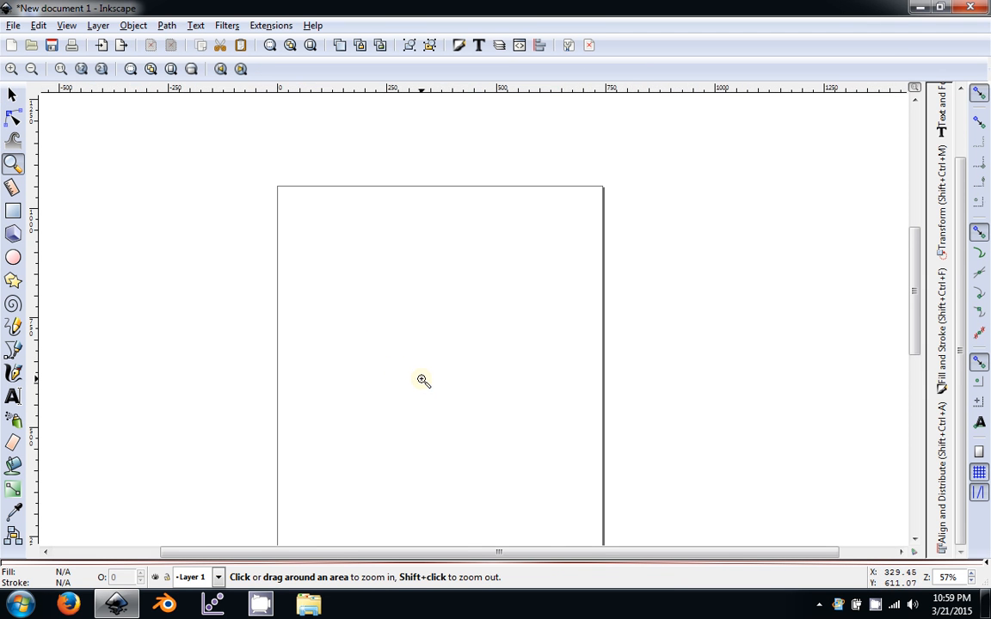
Zoom out around the middle of the page to 7.1% with the Zoom tool.
{"action": "left_click", "coordinate": [422, 380], "text": "shift"}
{"action": "left_click", "coordinate": [423, 382], "text": "shift"}
{"action": "left_click", "coordinate": [425, 384], "text": "shift"}
{"action": "left_click", "coordinate": [425, 384], "text": "shift"}
{"action": "left_click", "coordinate": [427, 384], "text": "shift"}
{"action": "left_click", "coordinate": [428, 384], "text": "shift"}
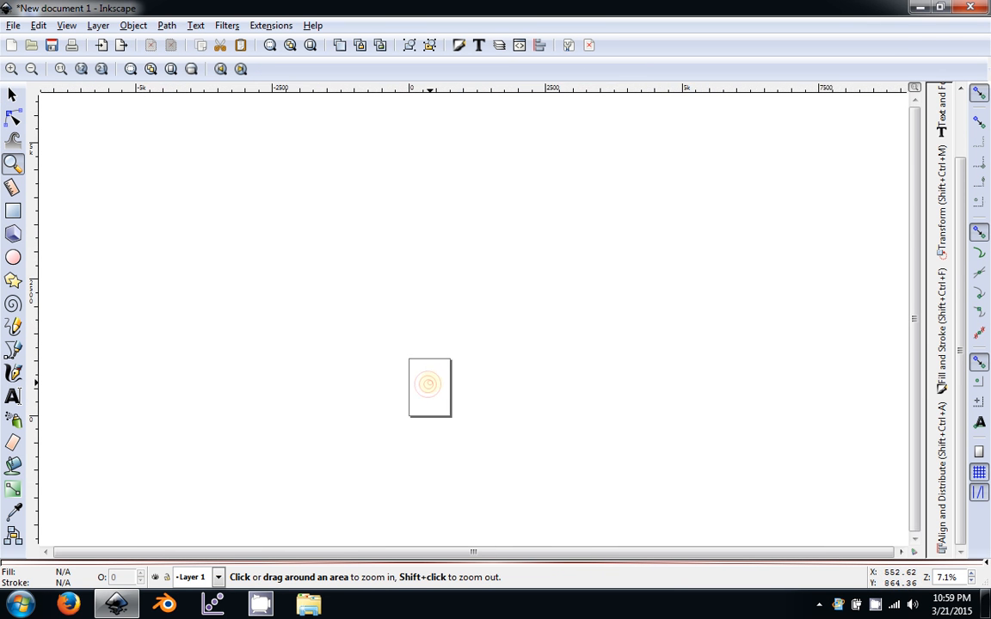
Zoom back in on the page and out again to 14% with the Zoom tool.
{"action": "left_click", "coordinate": [429, 384]}
{"action": "left_click", "coordinate": [428, 386]}
{"action": "left_click", "coordinate": [428, 385]}
{"action": "left_click", "coordinate": [428, 385]}
{"action": "left_click", "coordinate": [429, 387]}
{"action": "left_click", "coordinate": [428, 386]}
{"action": "left_click", "coordinate": [428, 386], "text": "shift"}
{"action": "left_click", "coordinate": [428, 386], "text": "shift"}
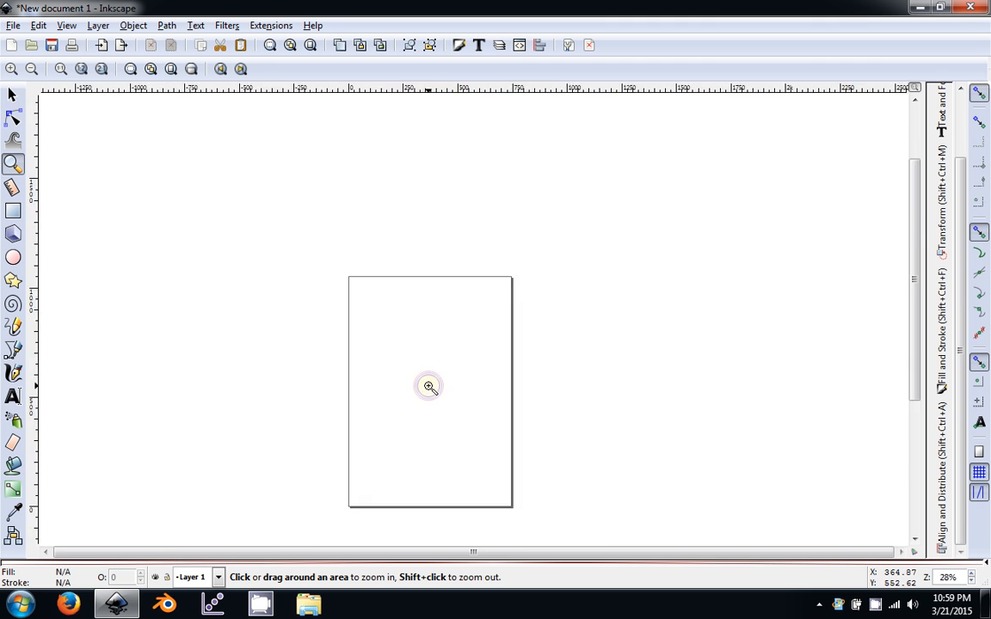
{"action": "left_click", "coordinate": [429, 387], "text": "shift"}
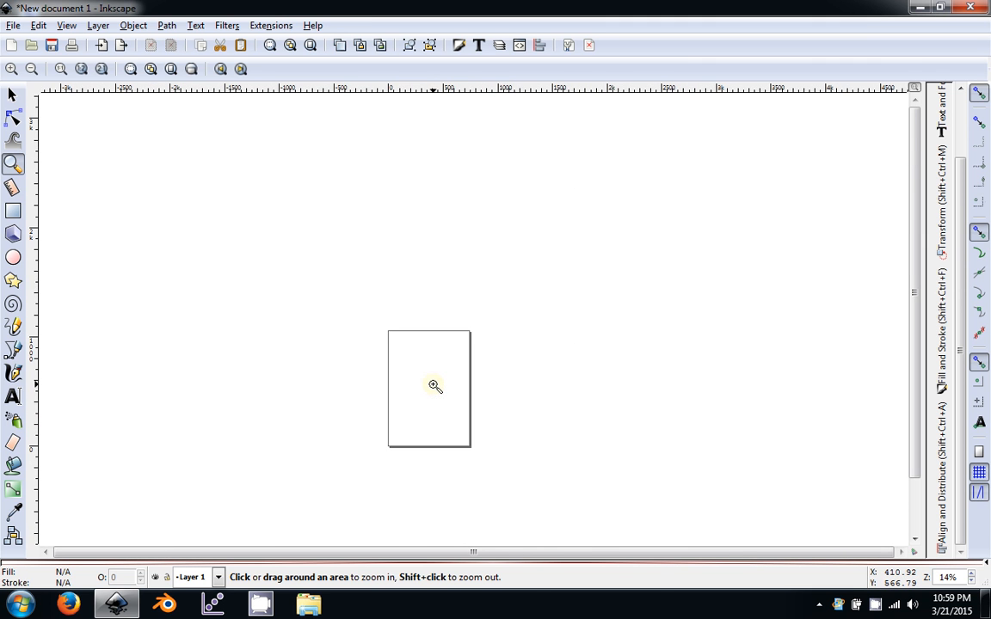
Switch to the selection tool, pan the page upward, and practise zooming in and out around it, finishing at 40%.
{"action": "left_click", "coordinate": [12, 95]}
{"action": "left_click_drag", "start_coordinate": [380, 376], "coordinate": [385, 306]}
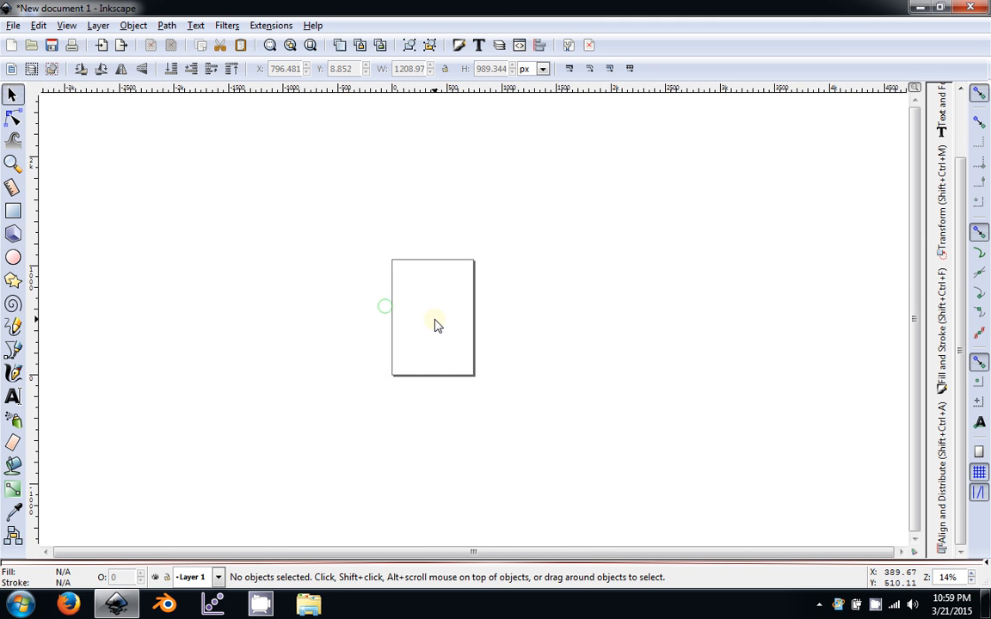
{"action": "key", "text": "ctrl"}
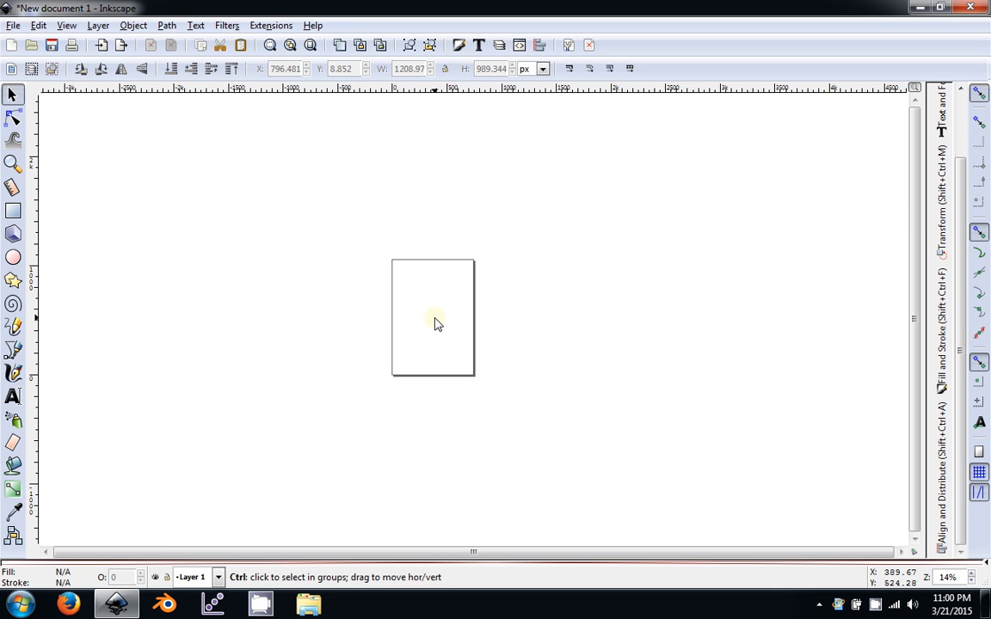
{"action": "scroll", "coordinate": [434, 323], "scroll_direction": "up", "scroll_amount": 4}
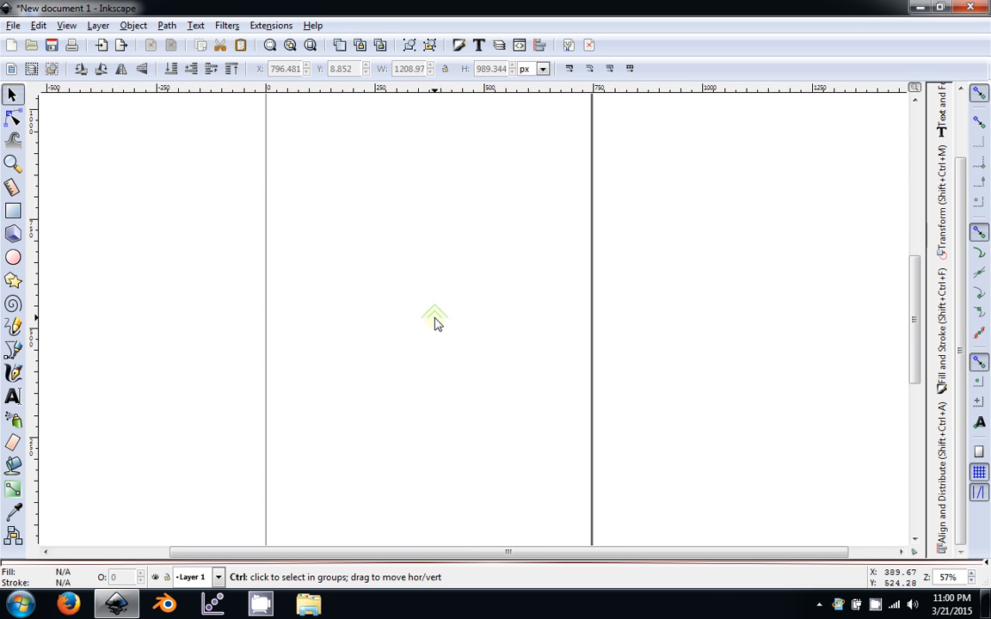
{"action": "scroll", "coordinate": [434, 323], "scroll_direction": "down", "scroll_amount": 1}
{"action": "scroll", "coordinate": [434, 323], "scroll_direction": "down", "scroll_amount": 4}
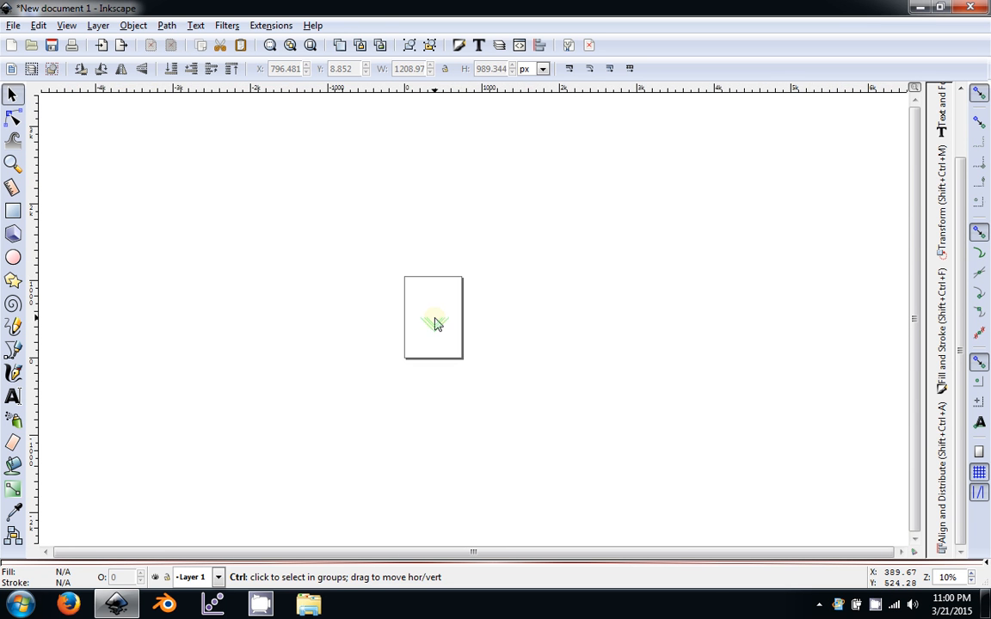
{"action": "scroll", "coordinate": [434, 324], "scroll_direction": "up", "scroll_amount": 5}
{"action": "scroll", "coordinate": [435, 323], "scroll_direction": "down", "scroll_amount": 1}
{"action": "scroll", "coordinate": [435, 323], "scroll_direction": "down", "scroll_amount": 3}
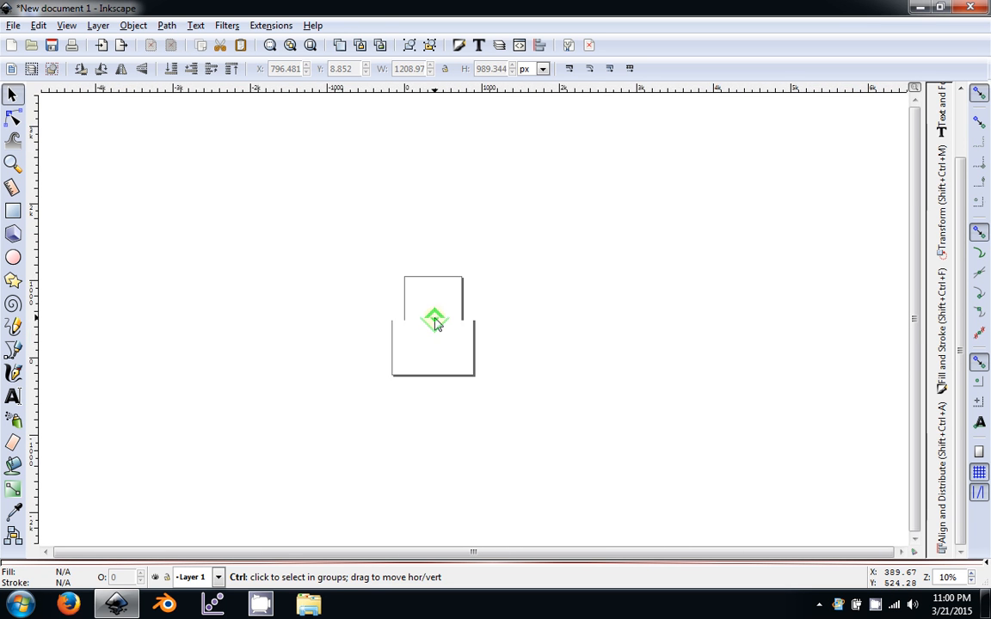
{"action": "scroll", "coordinate": [434, 323], "scroll_direction": "up", "scroll_amount": 3}
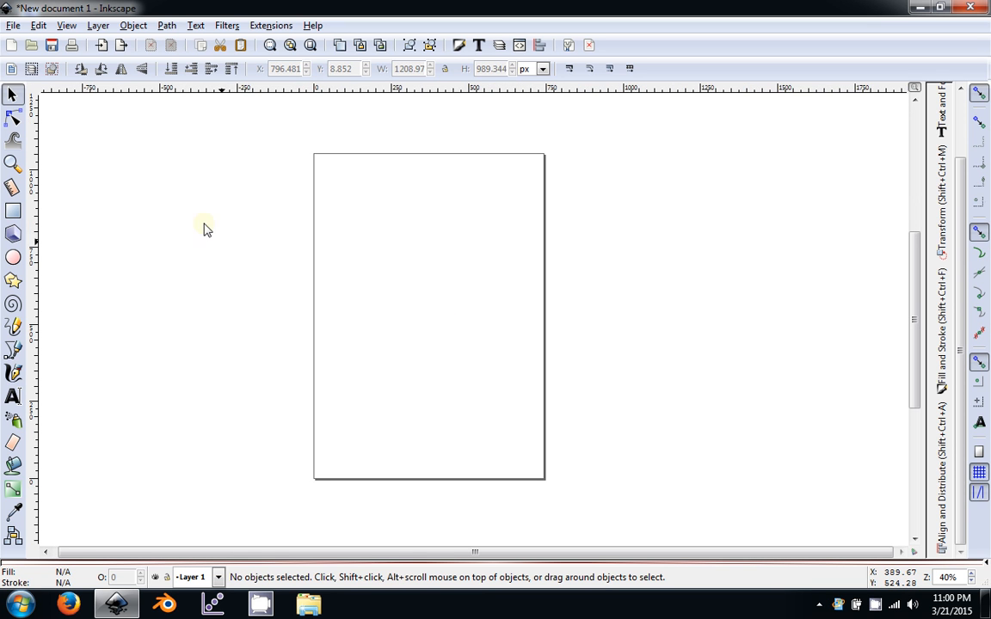
Set the Measure tool's units to inches and measure the diagonal from the page's lower-left corner to a point beyond its right edge.
{"action": "left_click", "coordinate": [19, 191]}
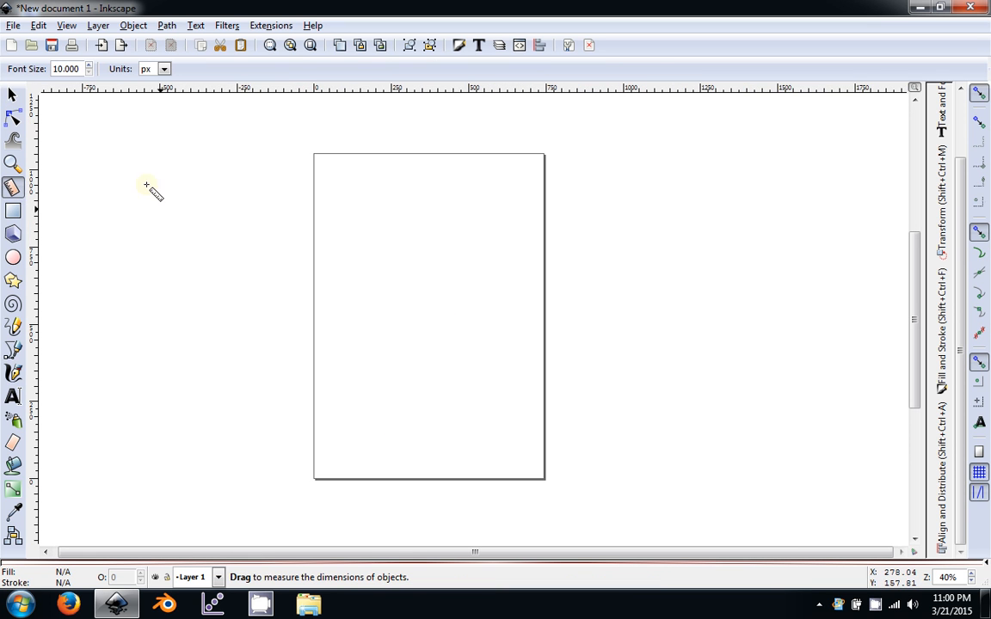
{"action": "left_click", "coordinate": [163, 70]}
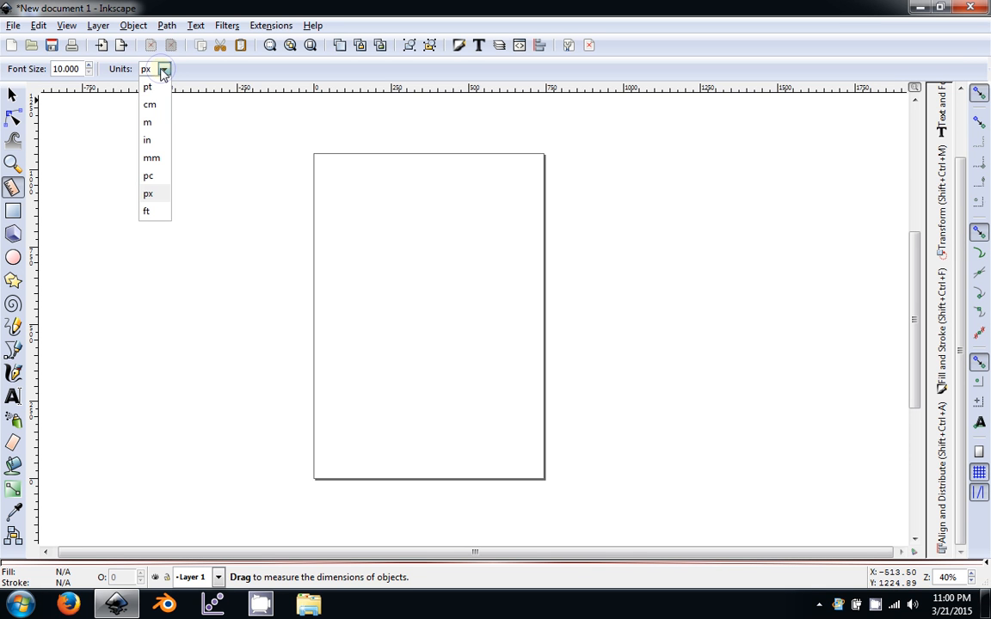
{"action": "left_click", "coordinate": [158, 146]}
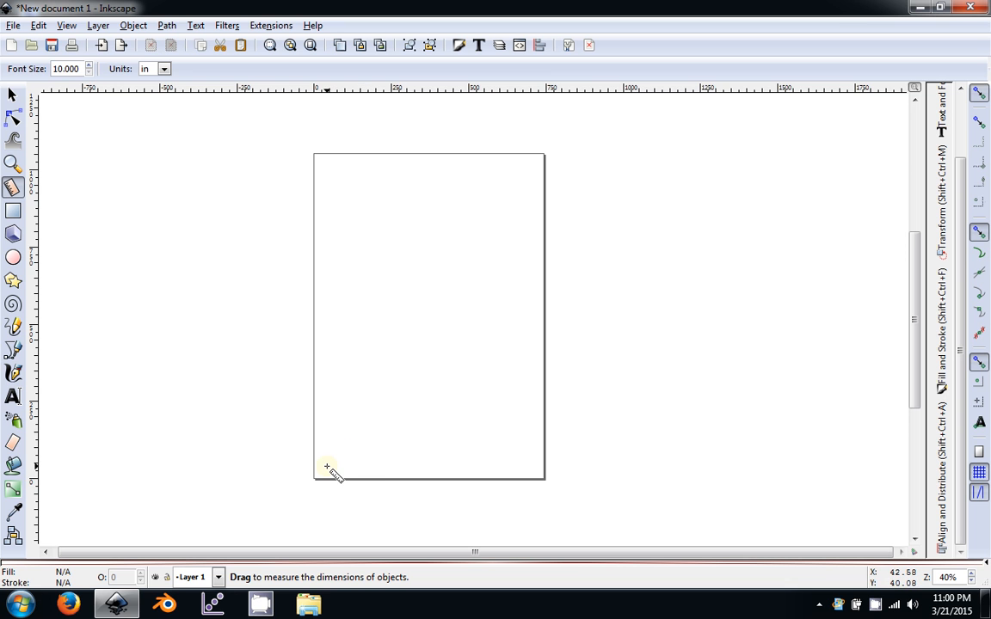
{"action": "left_click_drag", "start_coordinate": [327, 467], "coordinate": [629, 181]}
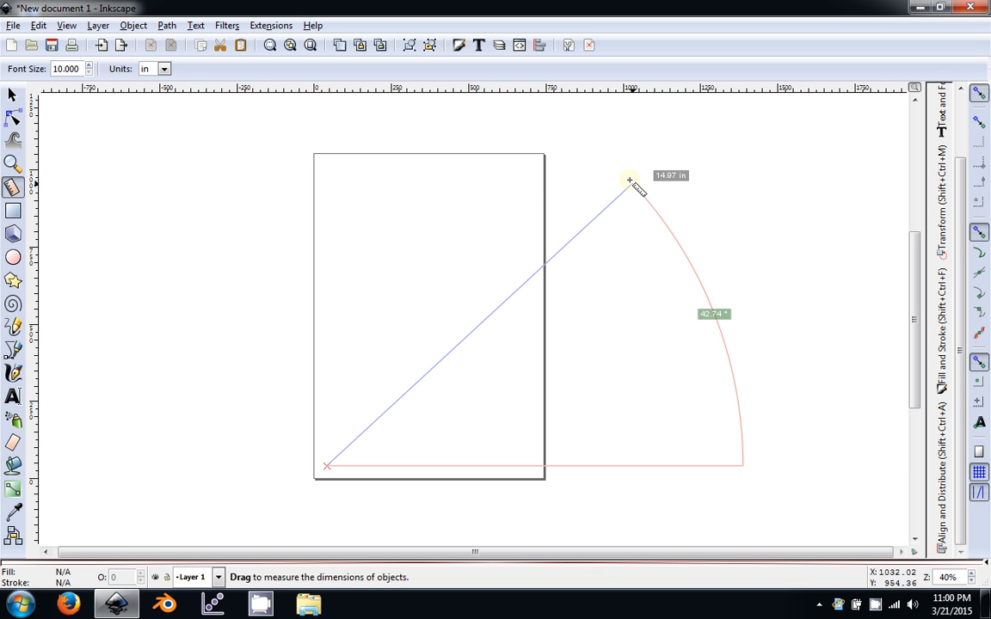
{"action": "left_click_drag", "start_coordinate": [628, 181], "coordinate": [569, 173]}
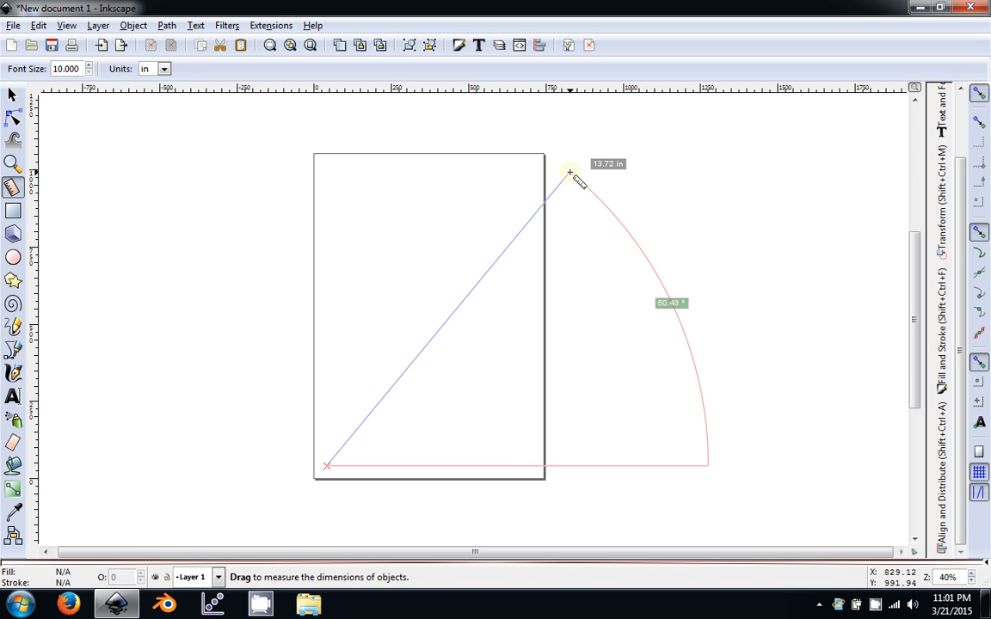
{"action": "left_click_drag", "start_coordinate": [569, 172], "coordinate": [569, 173]}
{"action": "left_click_drag", "start_coordinate": [569, 173], "coordinate": [569, 173]}
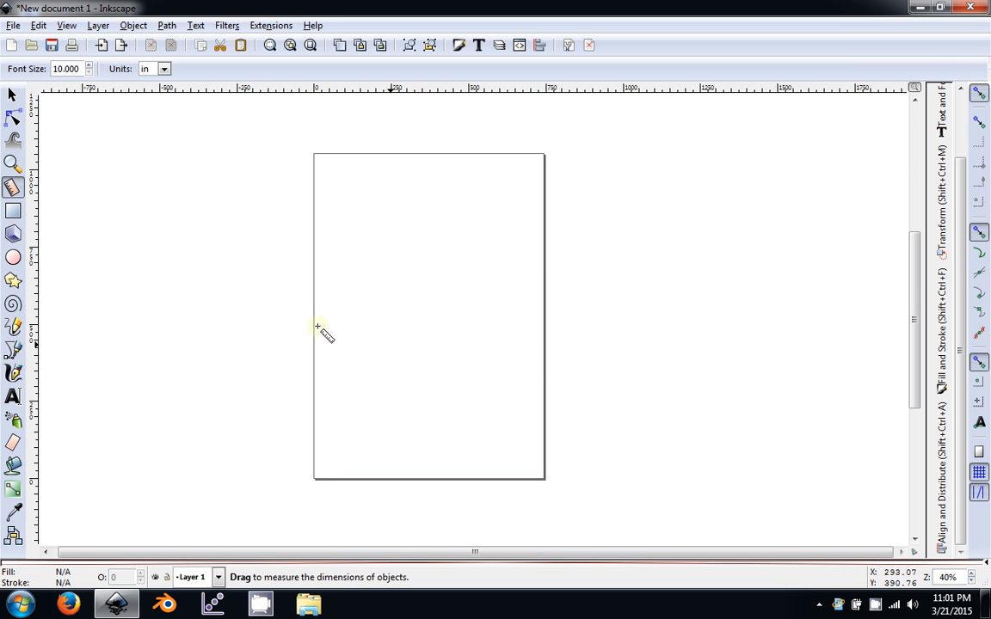
Draw a blue square about 228 px wide in the page's upper-left area and resize it by its corners to about 434 by 231 px.
{"action": "left_click", "coordinate": [13, 211]}
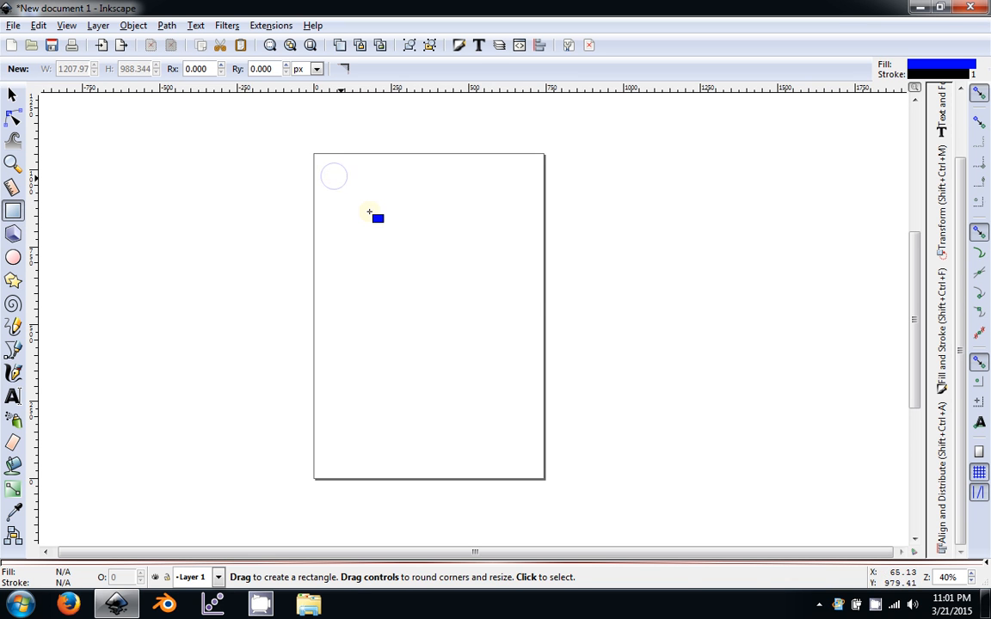
{"action": "left_click_drag", "start_coordinate": [334, 175], "coordinate": [404, 255]}
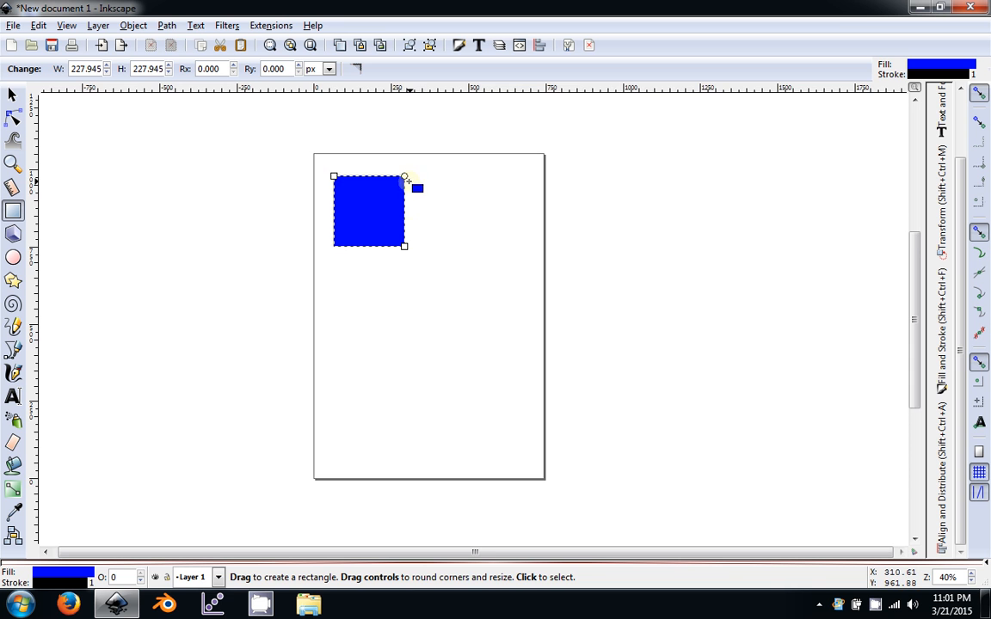
{"action": "scroll", "coordinate": [385, 221], "scroll_direction": "up", "scroll_amount": 2}
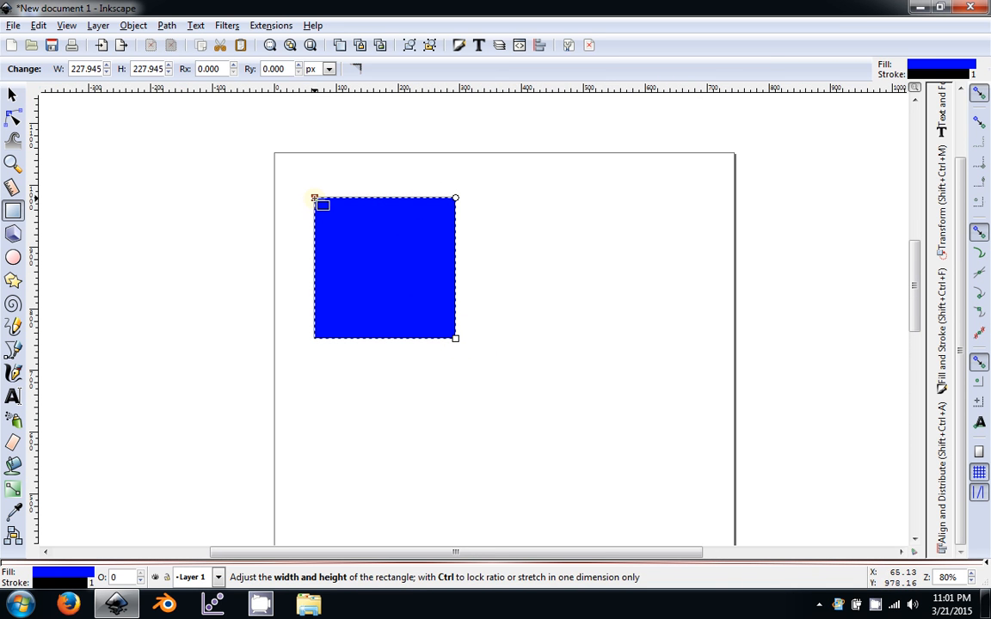
{"action": "left_click_drag", "start_coordinate": [314, 198], "coordinate": [166, 152]}
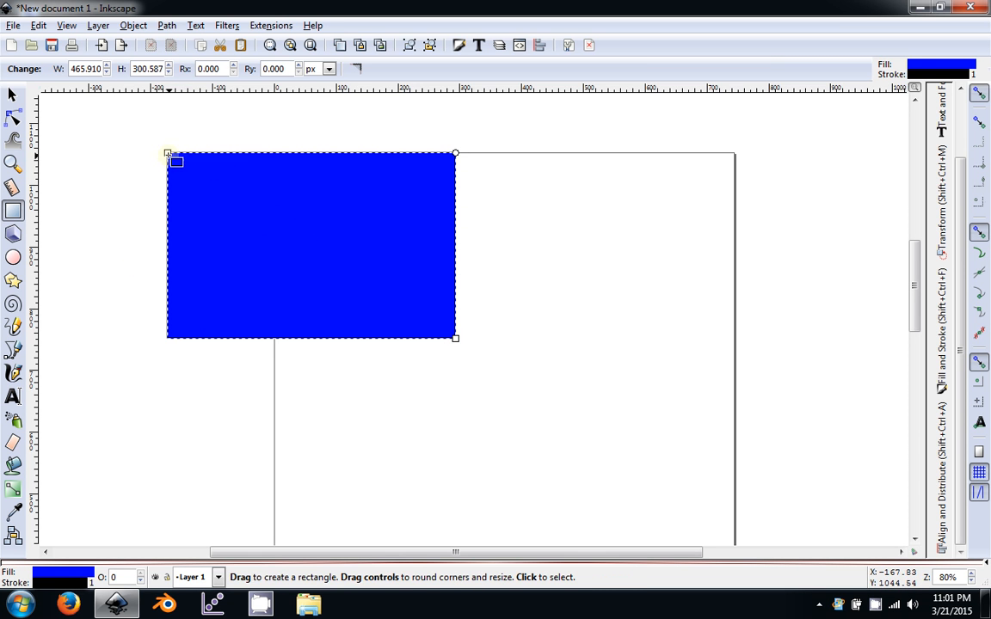
{"action": "left_click_drag", "start_coordinate": [168, 154], "coordinate": [406, 232]}
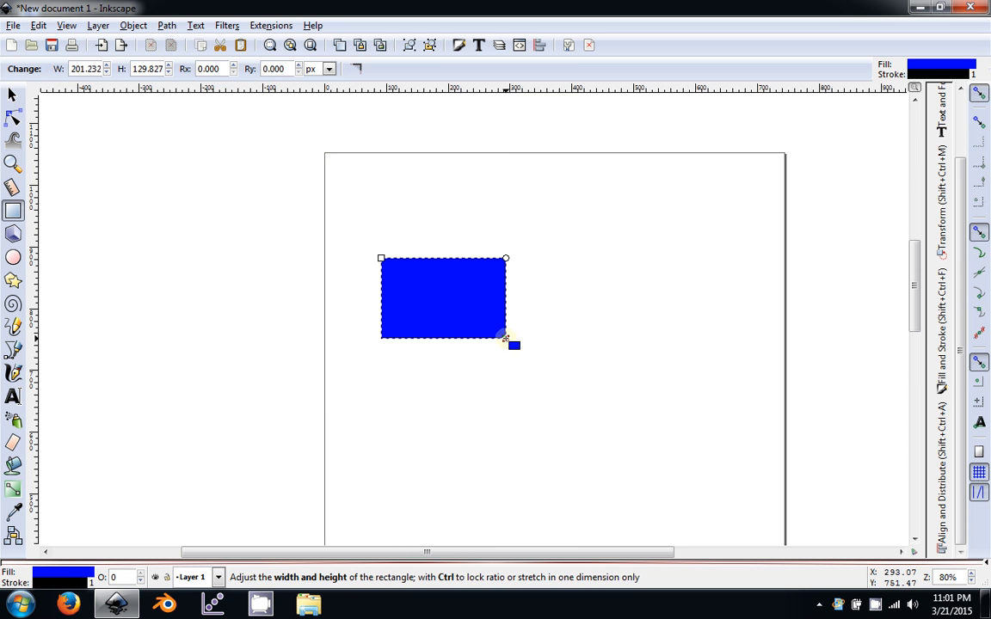
{"action": "left_click_drag", "start_coordinate": [513, 343], "coordinate": [650, 401]}
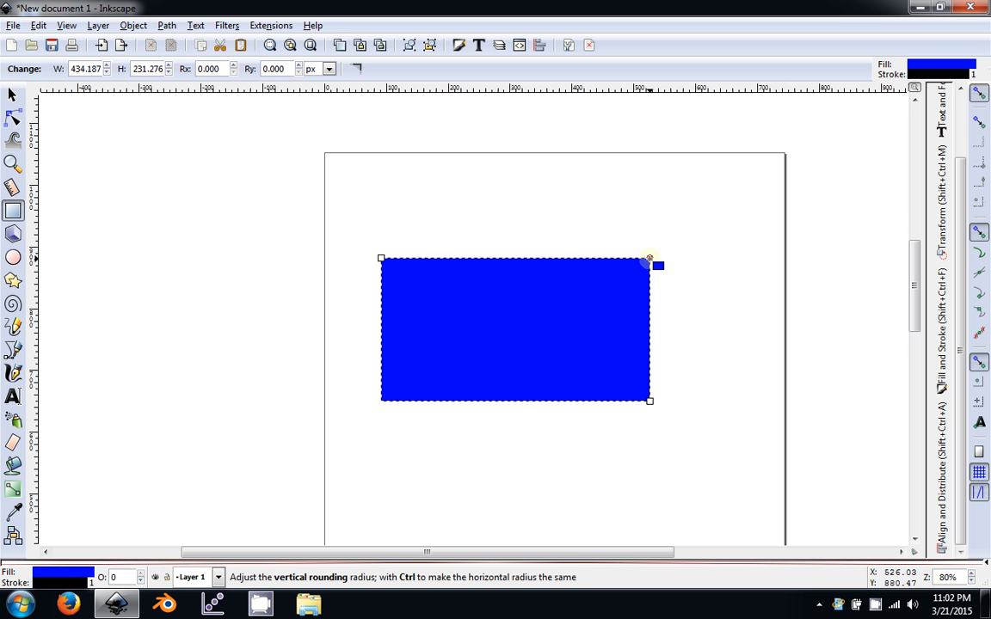
Round the rectangle's corners with the rounding handles to about Rx 217, Ry 19 px, and deselect it with the selection tool.
{"action": "left_click_drag", "start_coordinate": [649, 258], "coordinate": [594, 258]}
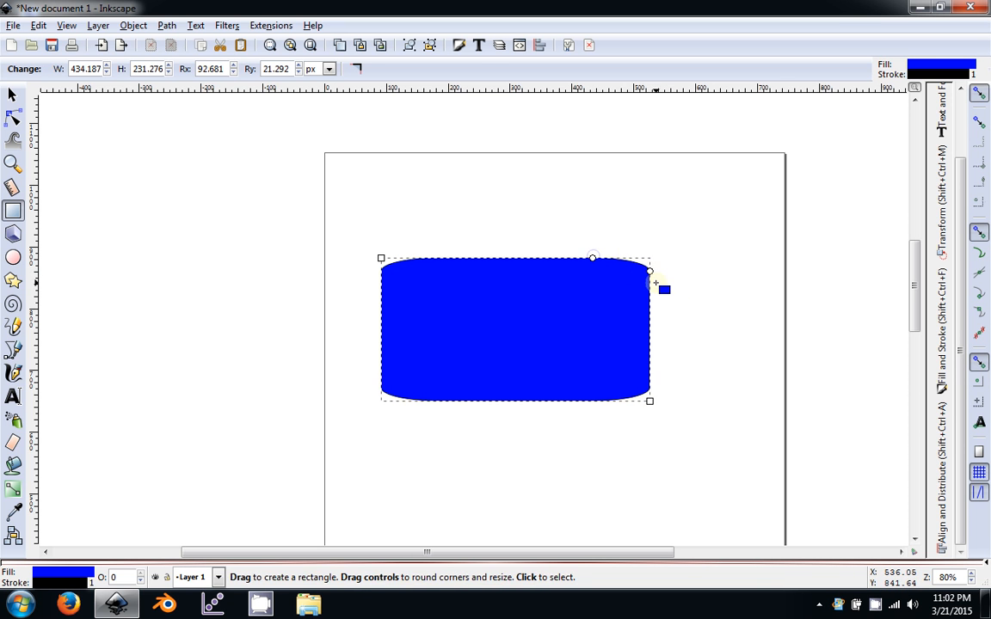
{"action": "left_click_drag", "start_coordinate": [651, 273], "coordinate": [650, 289]}
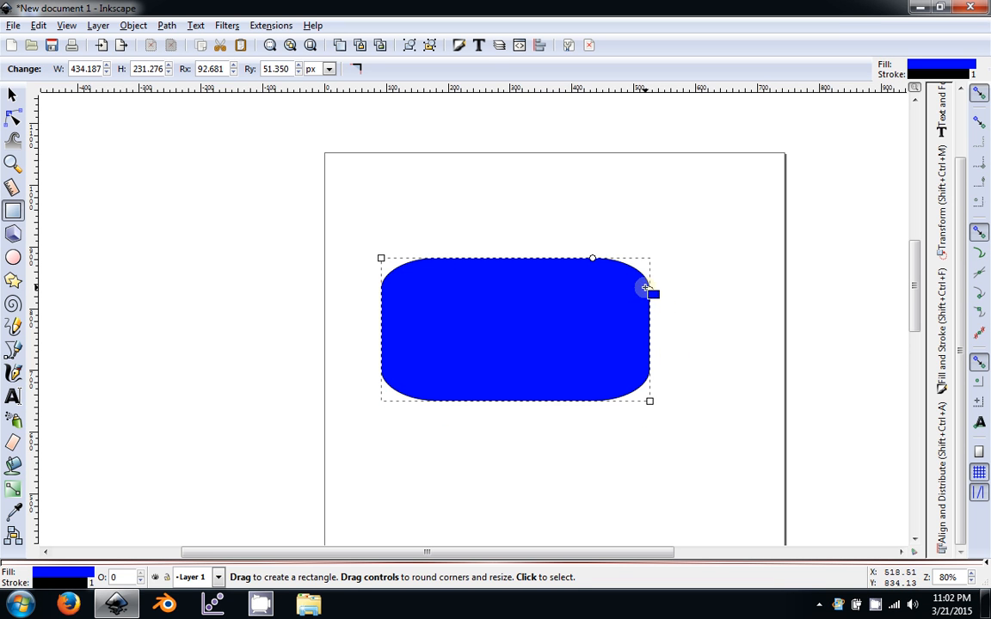
{"action": "left_click_drag", "start_coordinate": [646, 288], "coordinate": [650, 270]}
{"action": "left_click_drag", "start_coordinate": [585, 264], "coordinate": [493, 268]}
{"action": "key", "text": "s"}
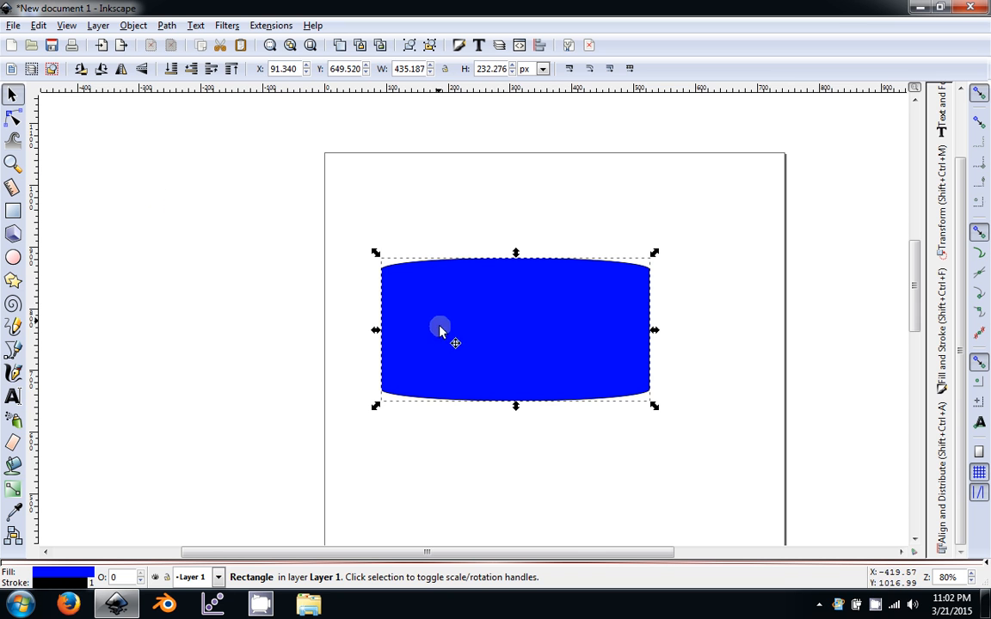
{"action": "left_click", "coordinate": [752, 364]}
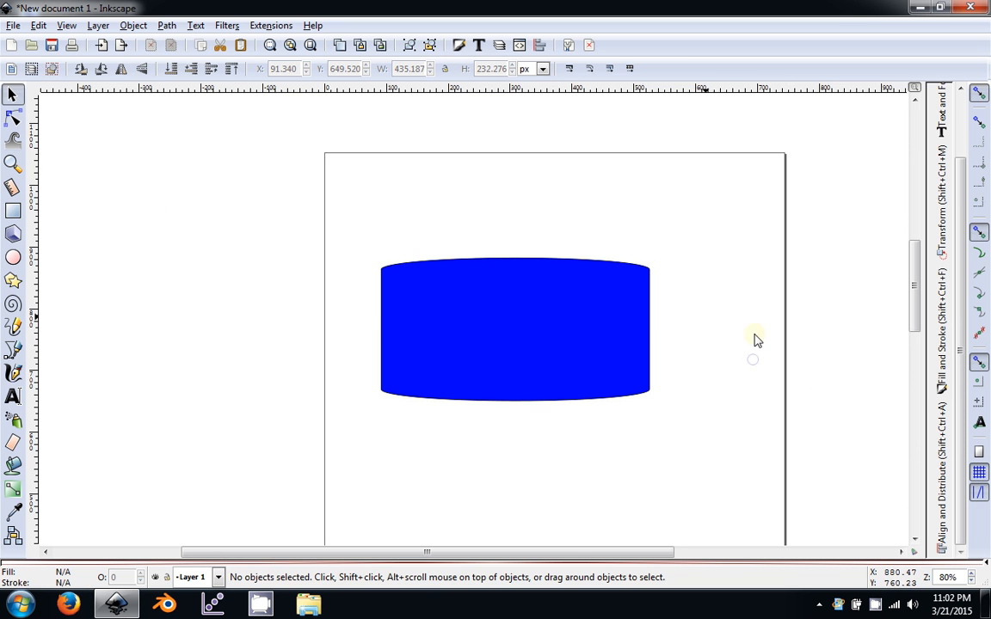
Reopen the blue rectangle's shape handles from the selection tool and reshape its corner rounding to about Rx 86, Ry 59 px.
{"action": "left_click", "coordinate": [571, 347]}
{"action": "left_click", "coordinate": [526, 329]}
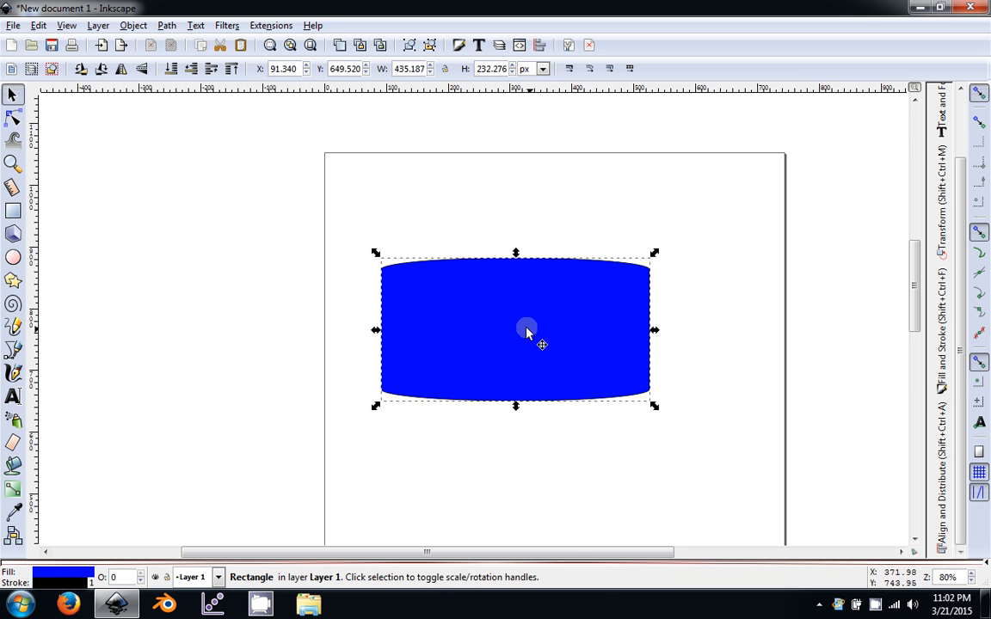
{"action": "double_click", "coordinate": [526, 331]}
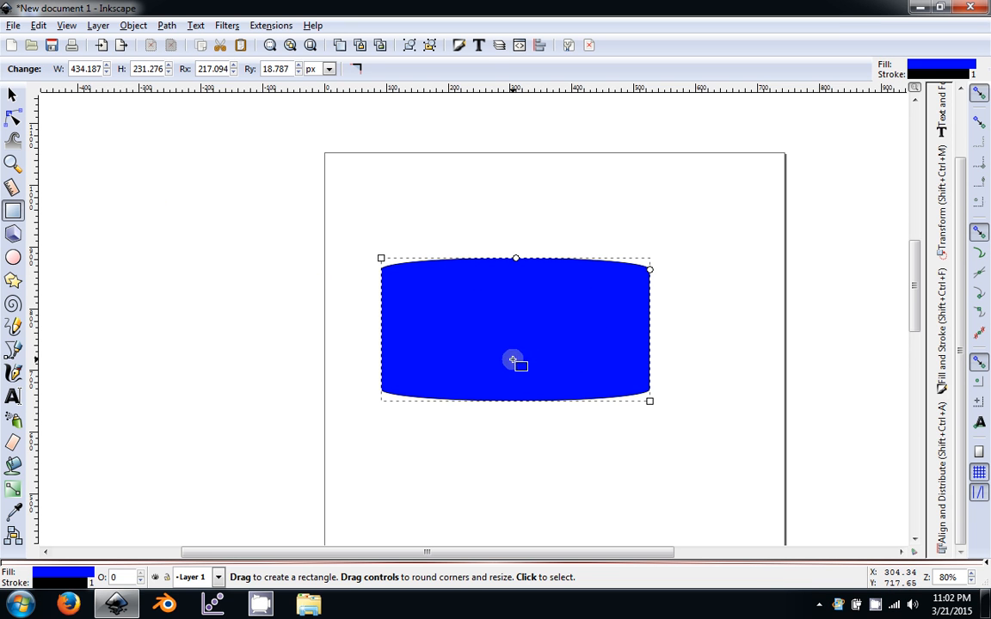
{"action": "left_click_drag", "start_coordinate": [515, 259], "coordinate": [649, 299]}
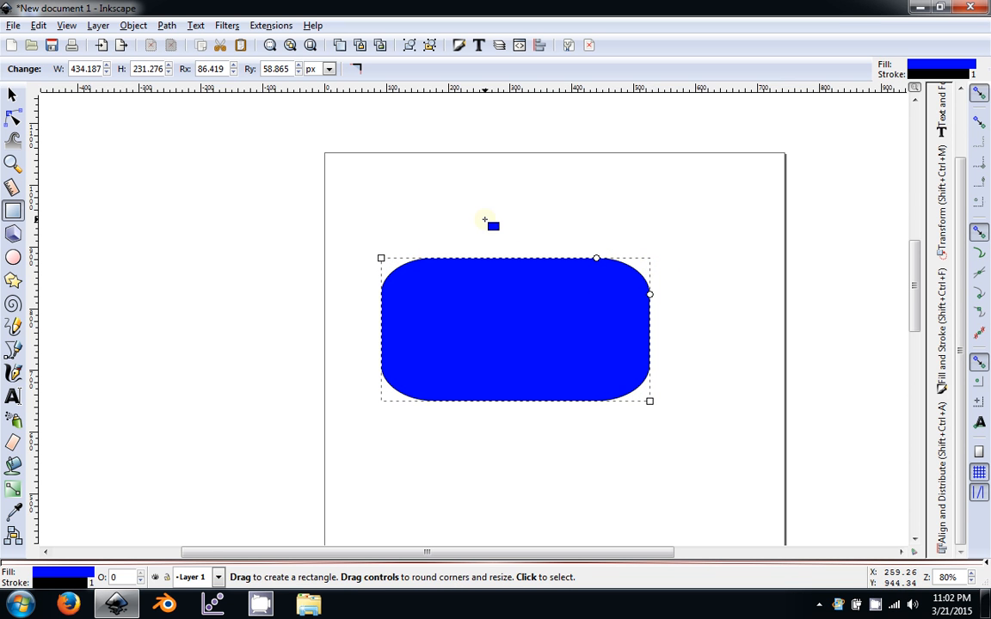
Make the rectangle's corners sharp and set its corner radii to Rx 66.2 and Ry 104.7 px.
{"action": "left_click", "coordinate": [356, 70]}
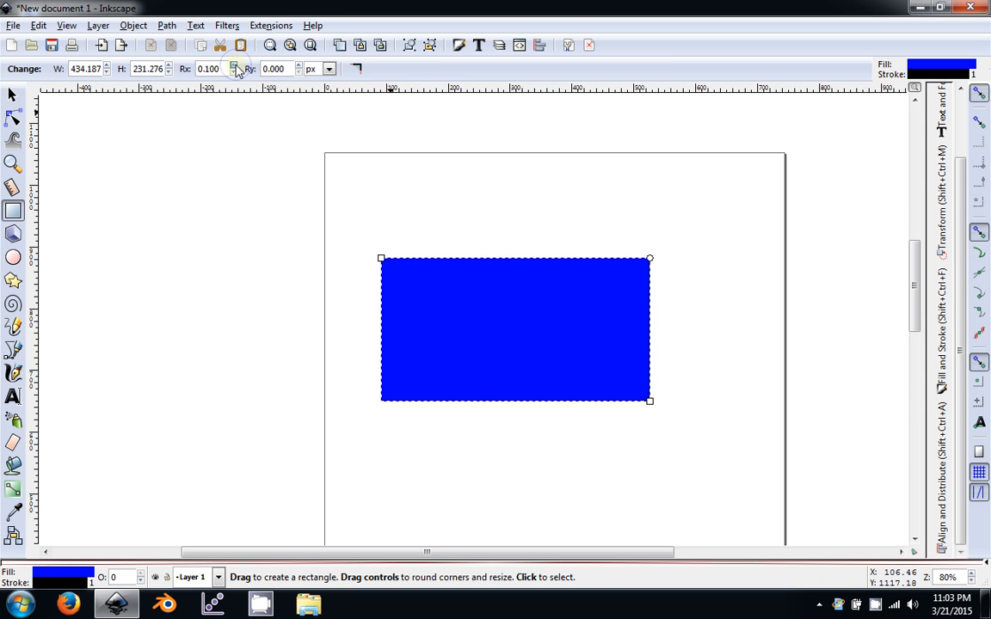
{"action": "left_click", "coordinate": [234, 66]}
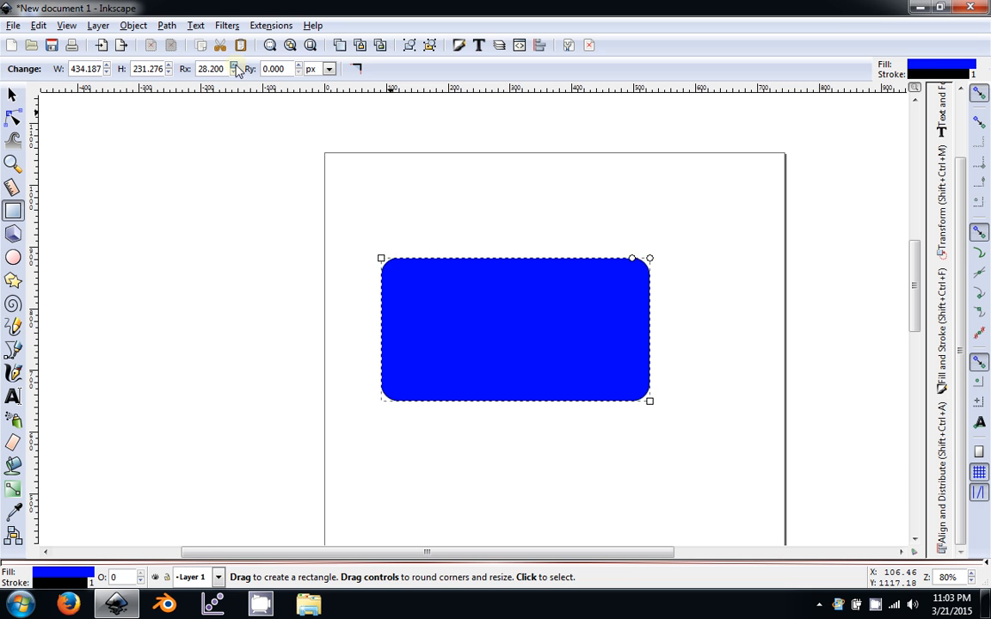
{"action": "left_click", "coordinate": [235, 66]}
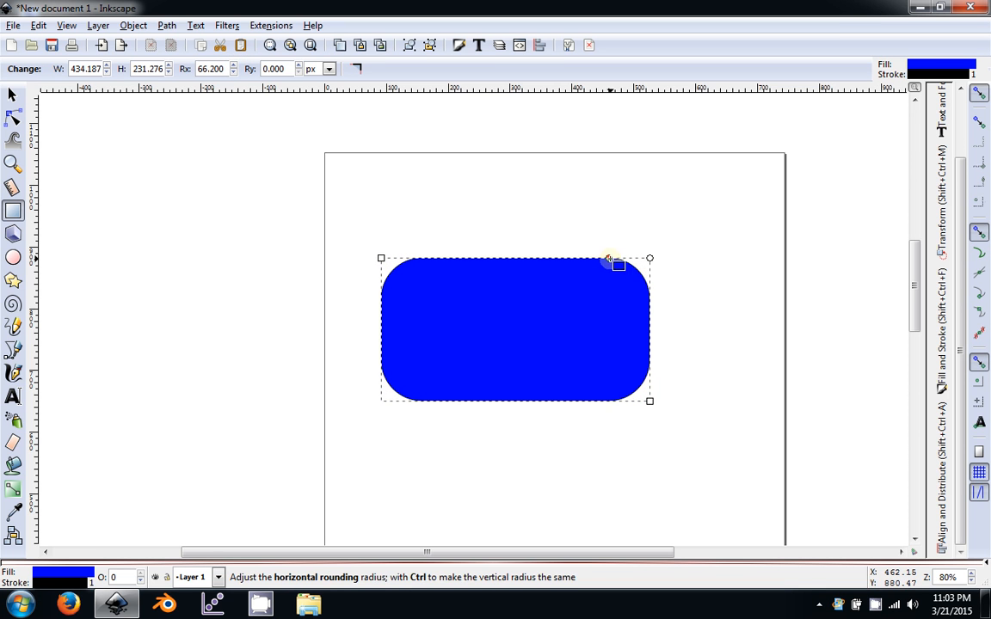
{"action": "left_click", "coordinate": [299, 66]}
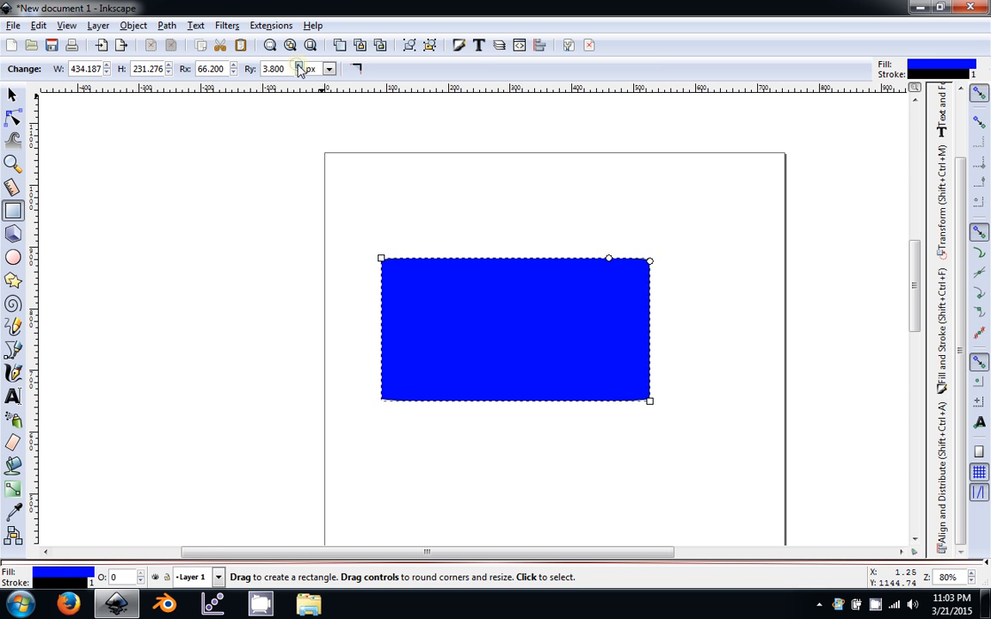
{"action": "left_click_drag", "start_coordinate": [299, 67], "coordinate": [301, 68]}
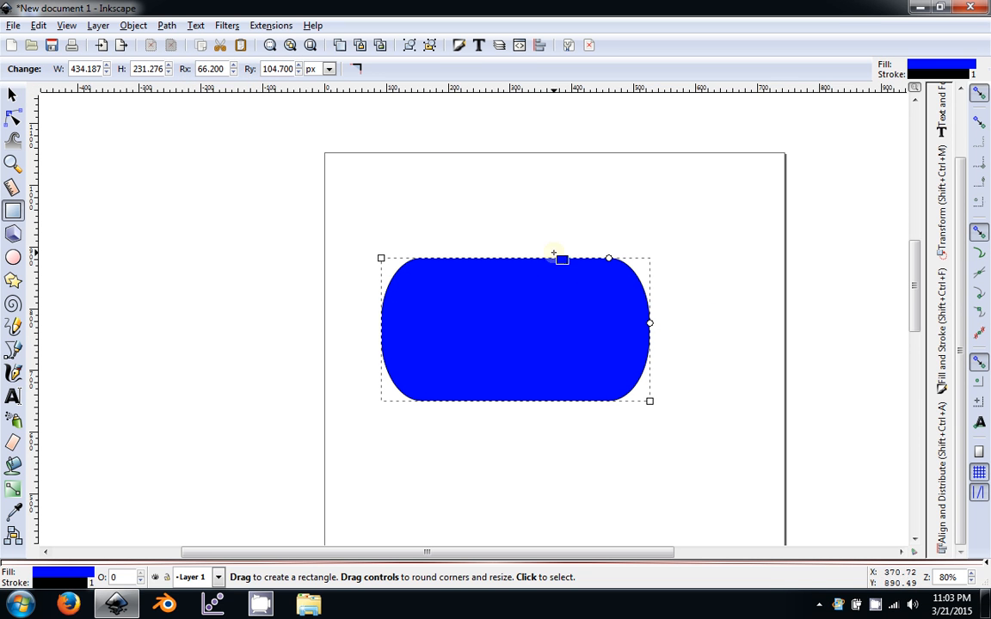
Adjust the corner rounding by its handles to about Rx 80, Ry 35 px, then clear it and set both radii to 5 px.
{"action": "mouse_move", "coordinate": [608, 258]}
{"action": "left_mouse_down"}
{"action": "mouse_move", "coordinate": [556, 257]}
{"action": "mouse_move", "coordinate": [600, 258]}
{"action": "left_mouse_up"}
{"action": "left_click_drag", "start_coordinate": [648, 325], "coordinate": [656, 284]}
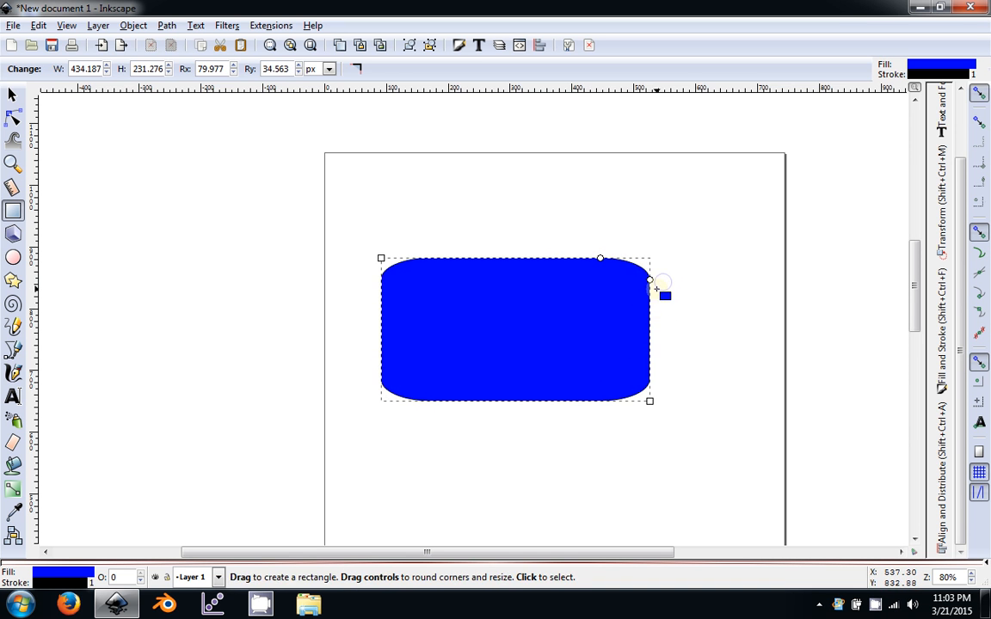
{"action": "left_click", "coordinate": [357, 71]}
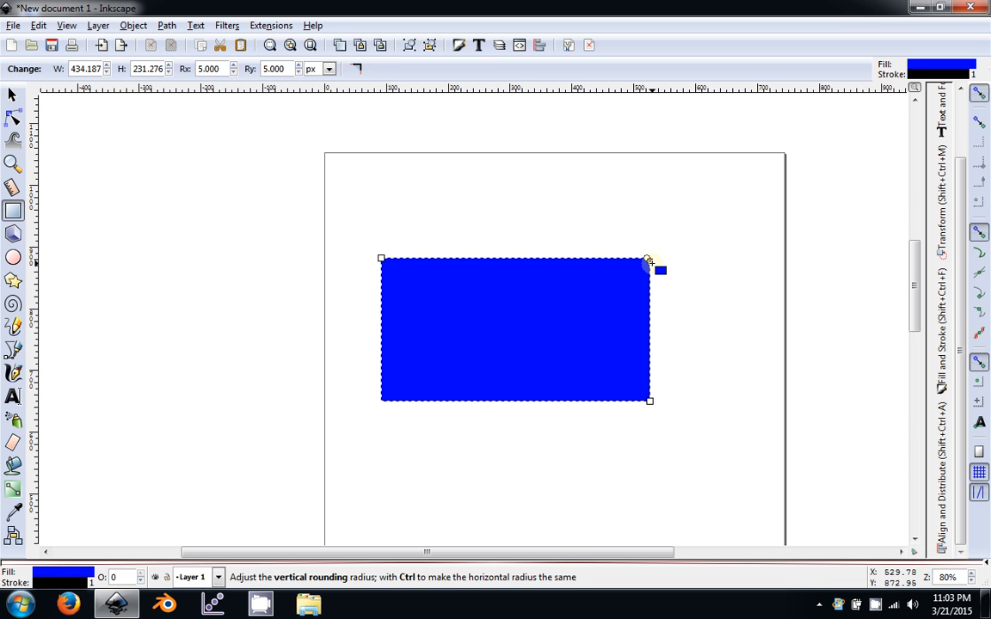
Round the blue rectangle's corners evenly to a radius of about 50 px, and delete the rectangle with the selection tool.
{"action": "key", "text": "ctrl"}
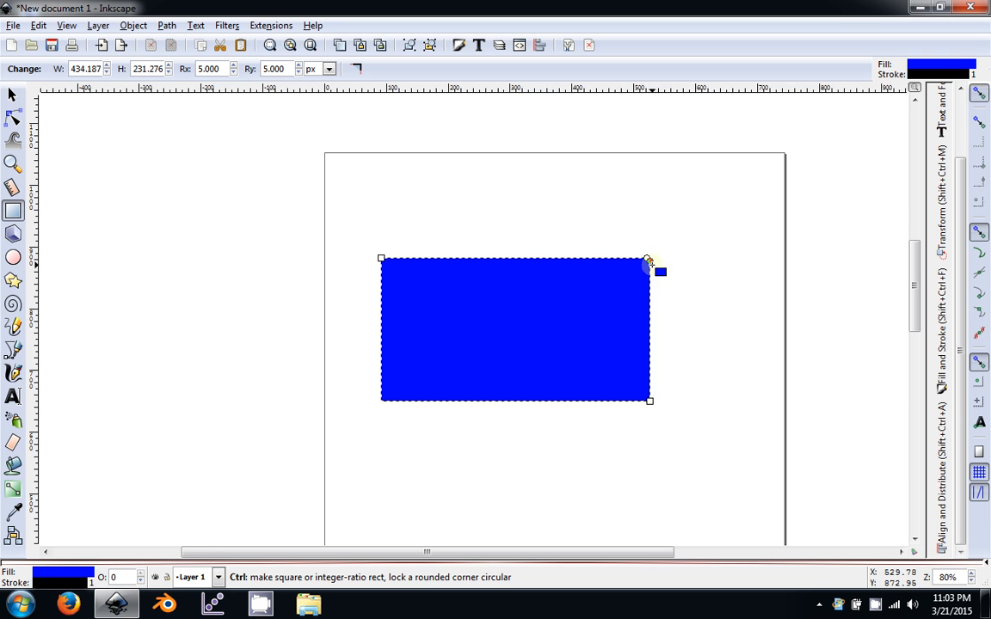
{"action": "left_click_drag", "start_coordinate": [649, 262], "coordinate": [650, 289]}
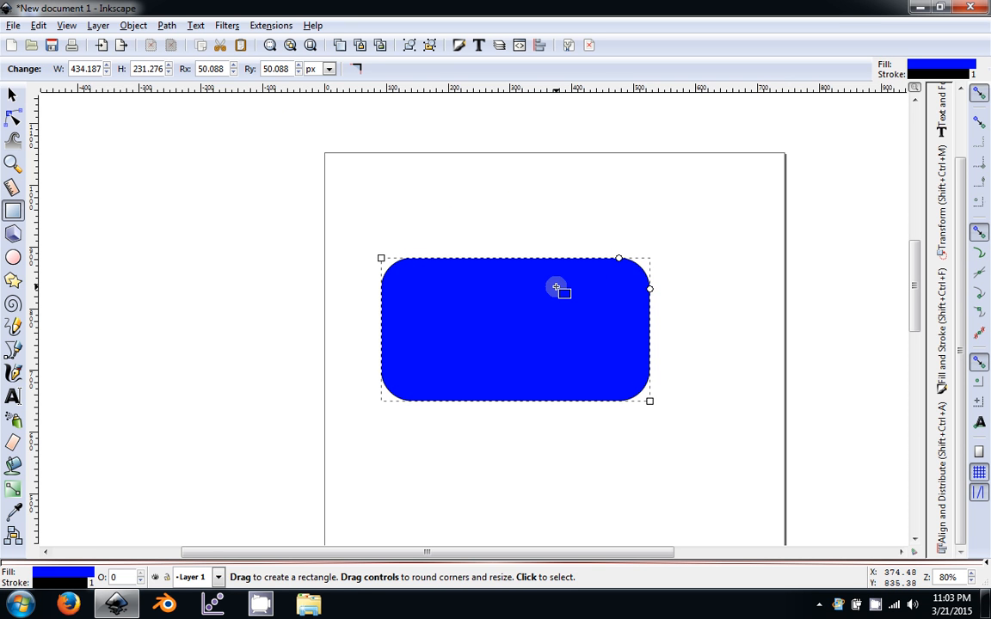
{"action": "left_click", "coordinate": [12, 94]}
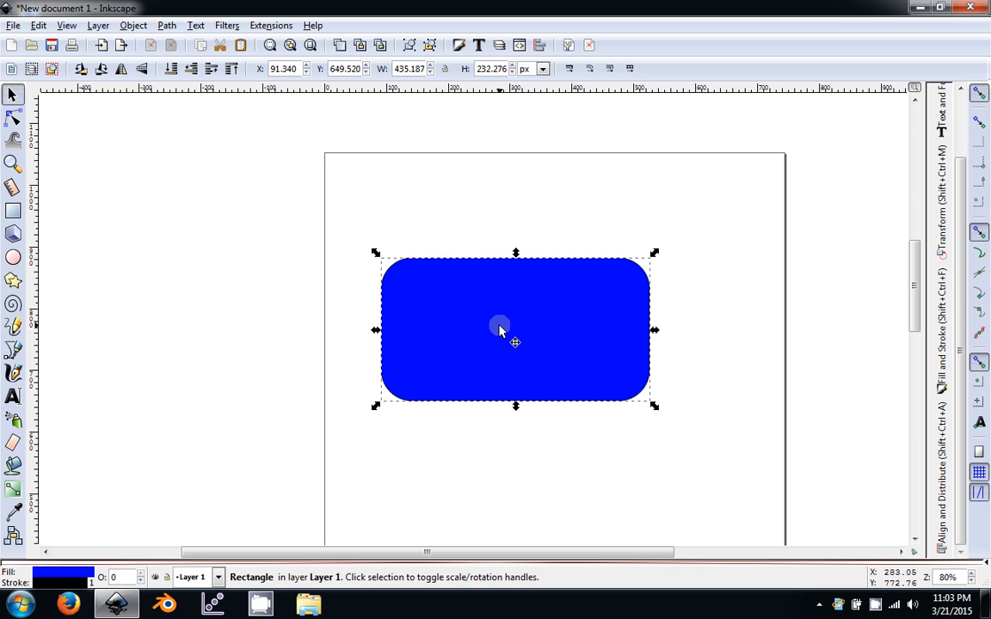
{"action": "key", "text": "Delete"}
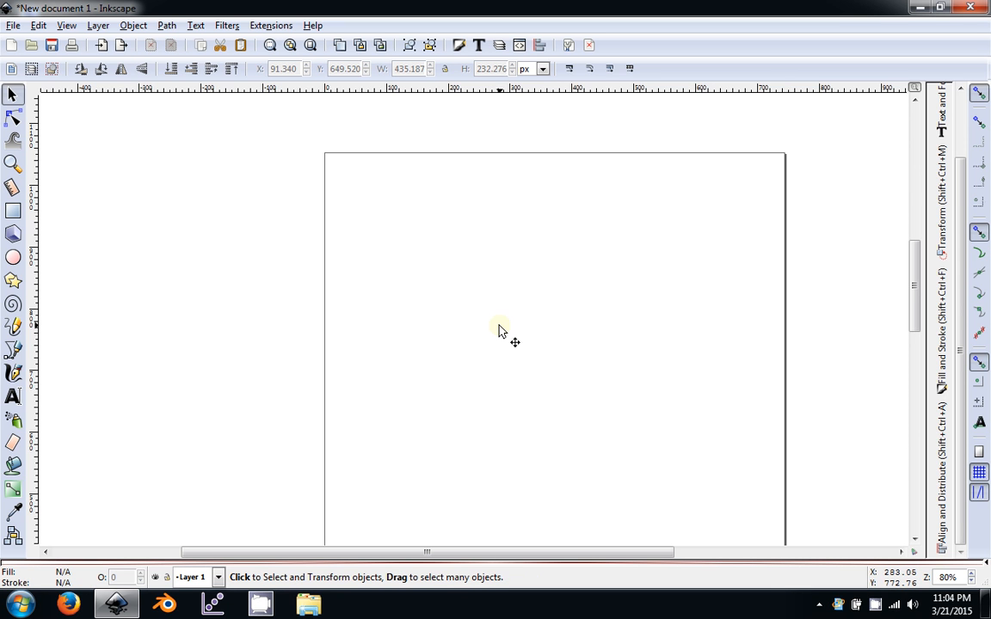
Draw a 3D box on the page and reshape it in perspective by its depth, width and front corner handles.
{"action": "left_click", "coordinate": [13, 234]}
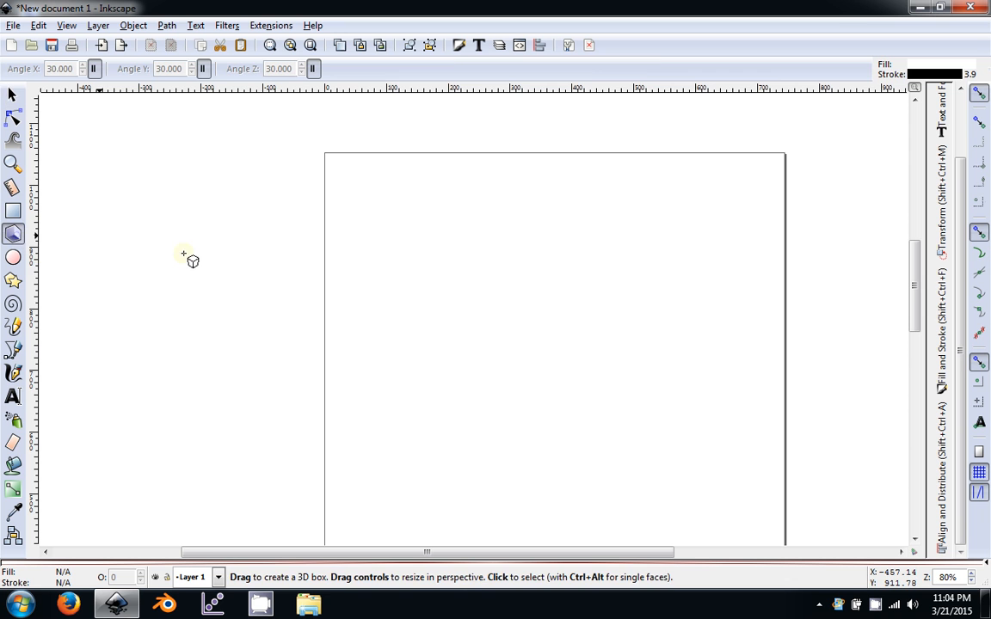
{"action": "left_click_drag", "start_coordinate": [444, 303], "coordinate": [546, 325]}
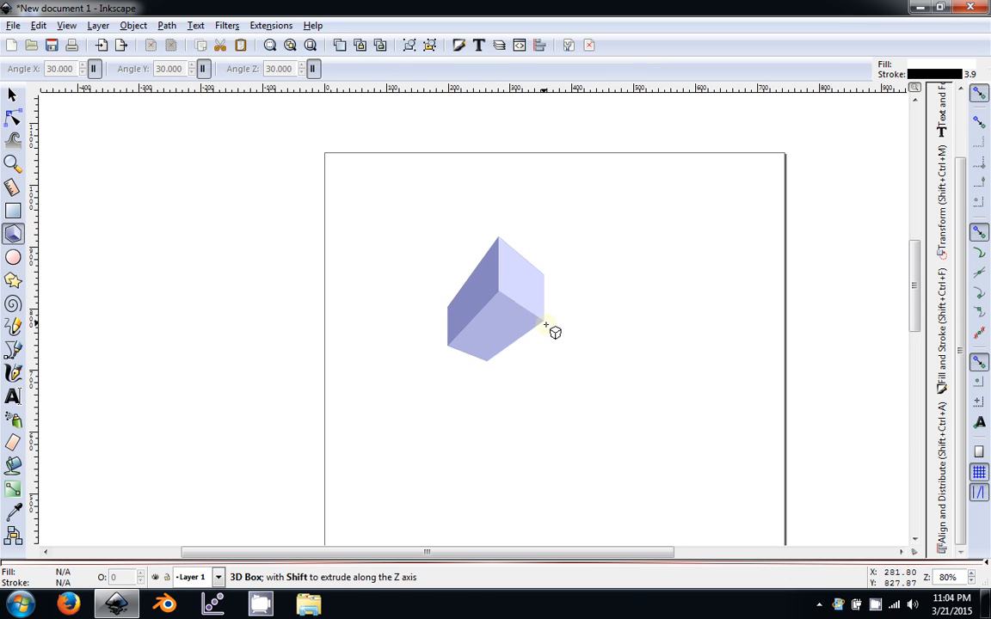
{"action": "left_click_drag", "start_coordinate": [482, 384], "coordinate": [386, 396]}
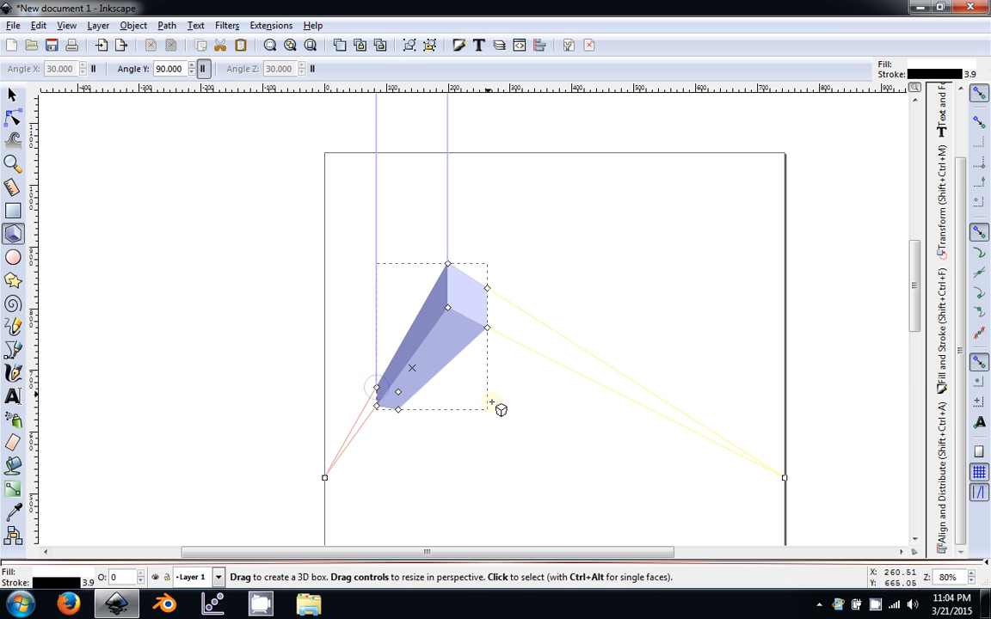
{"action": "left_click_drag", "start_coordinate": [487, 289], "coordinate": [610, 326]}
{"action": "left_click_drag", "start_coordinate": [446, 308], "coordinate": [392, 427]}
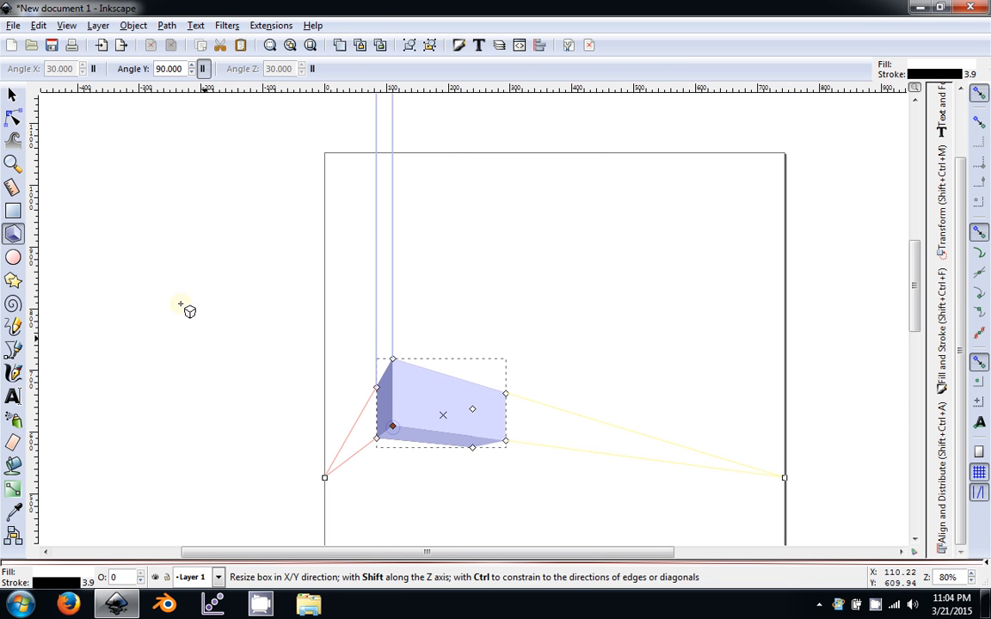
Move the 3D box around the page with the selection tool and delete it.
{"action": "left_click", "coordinate": [20, 93]}
{"action": "left_click_drag", "start_coordinate": [551, 440], "coordinate": [558, 314]}
{"action": "left_click", "coordinate": [581, 413]}
{"action": "left_click_drag", "start_coordinate": [453, 312], "coordinate": [449, 274]}
{"action": "left_click_drag", "start_coordinate": [555, 250], "coordinate": [550, 307]}
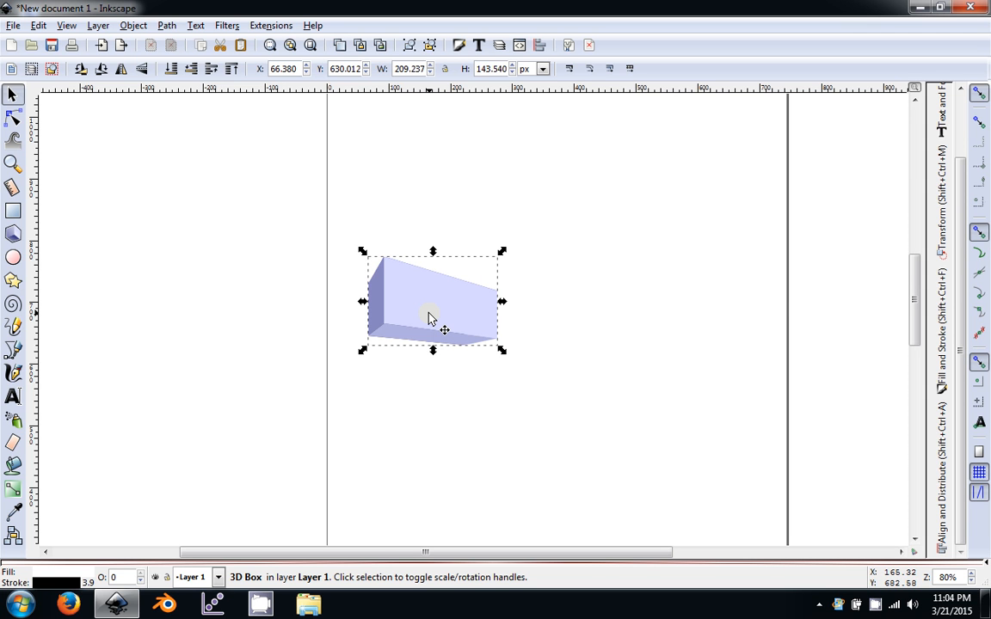
{"action": "key", "text": "Delete"}
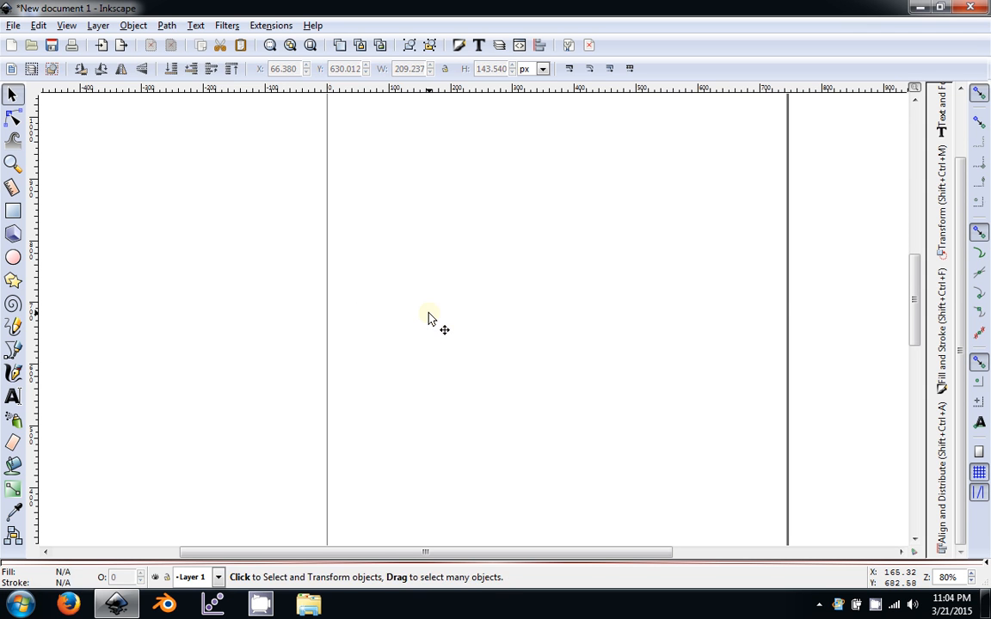
Draw a red circle about 209 px across, stretch it into a wide ellipse, and undo the stretch.
{"action": "left_click", "coordinate": [17, 260]}
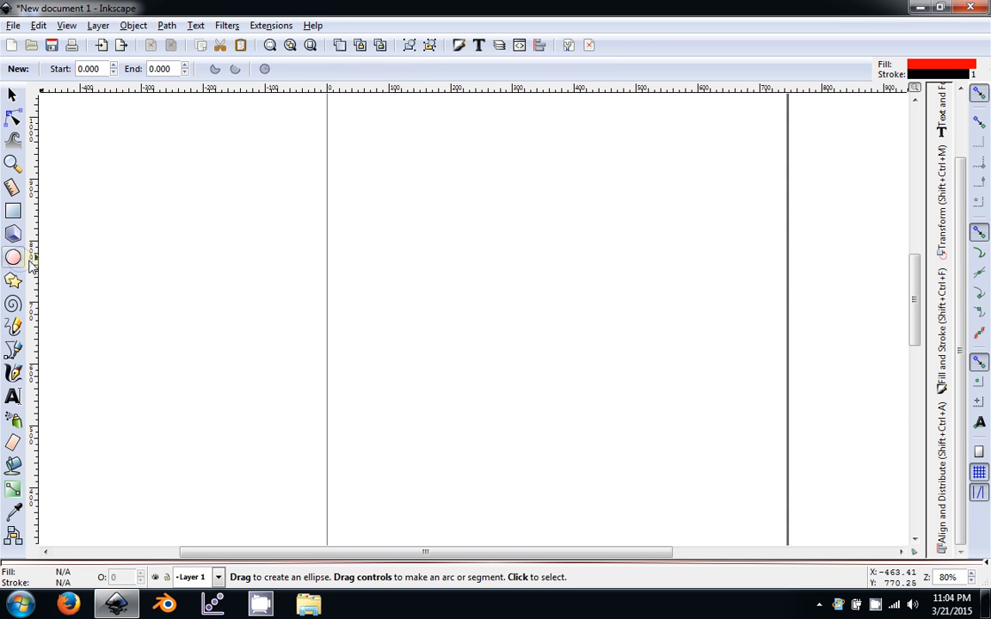
{"action": "left_click_drag", "start_coordinate": [400, 226], "coordinate": [464, 299]}
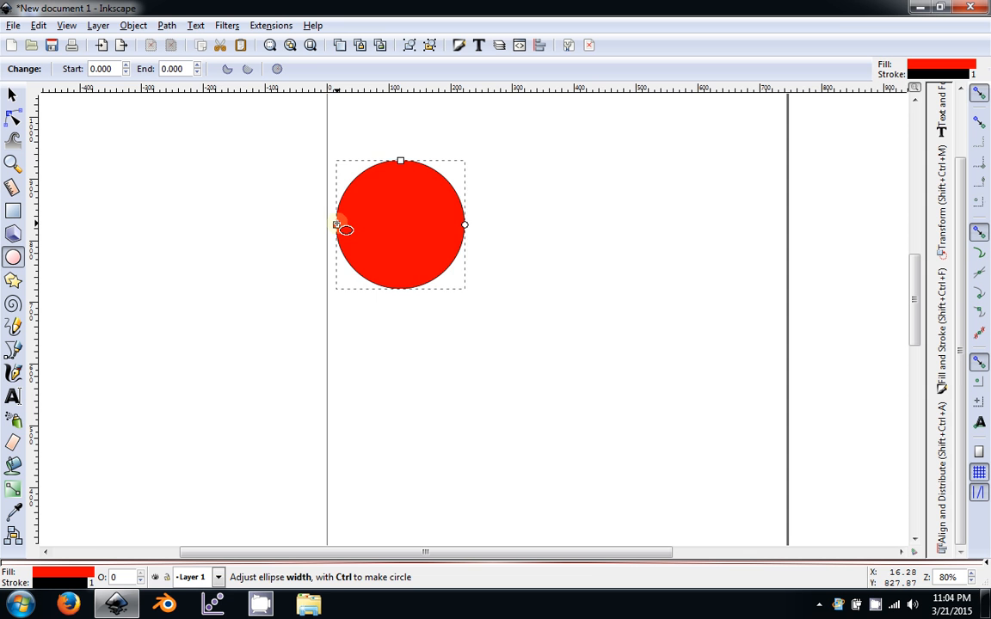
{"action": "left_click_drag", "start_coordinate": [337, 224], "coordinate": [301, 240]}
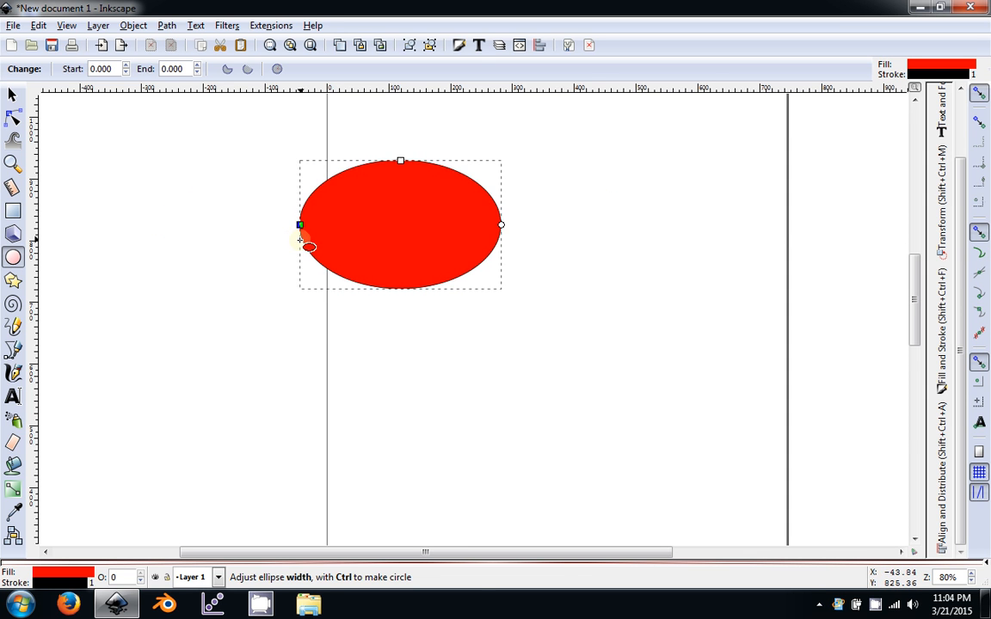
{"action": "key", "text": "ctrl+z"}
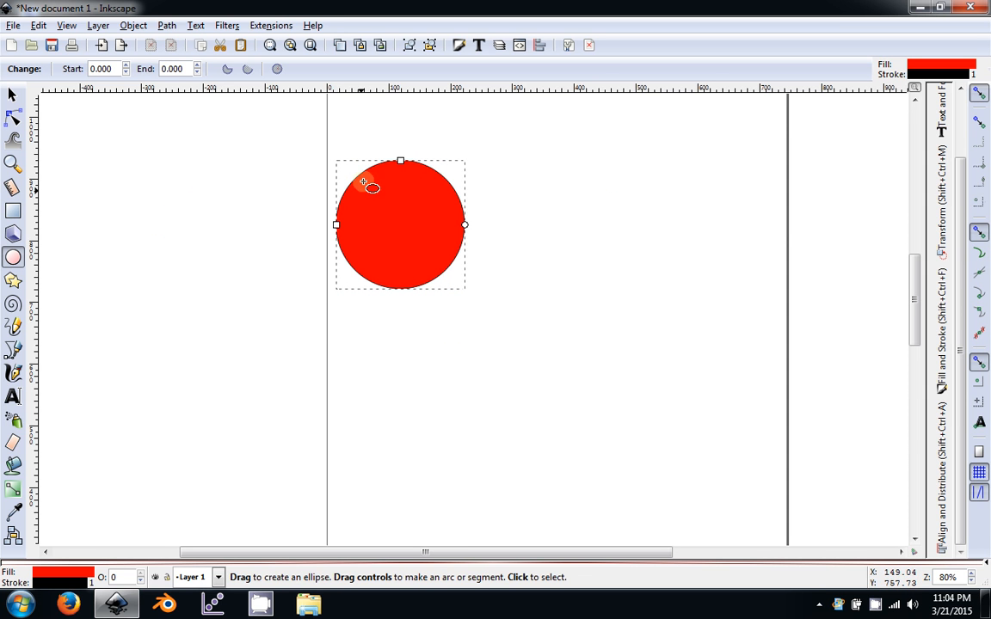
Cut a wedge out of the red circle's side, with the segment starting at about 37° and ending at about 321°.
{"action": "scroll", "coordinate": [516, 280], "scroll_direction": "up", "scroll_amount": 3}
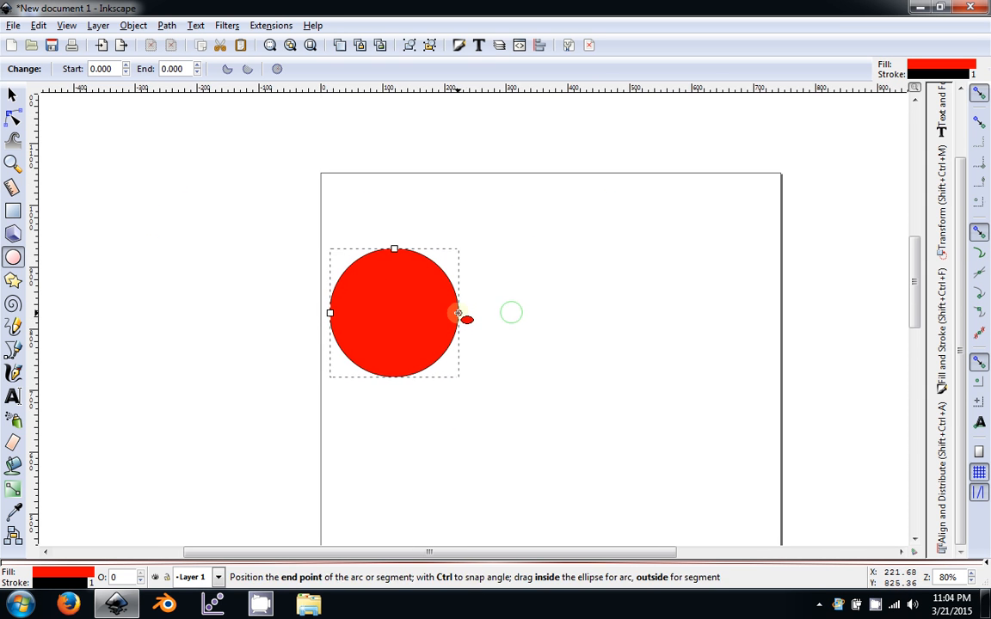
{"action": "left_click_drag", "start_coordinate": [459, 313], "coordinate": [447, 353]}
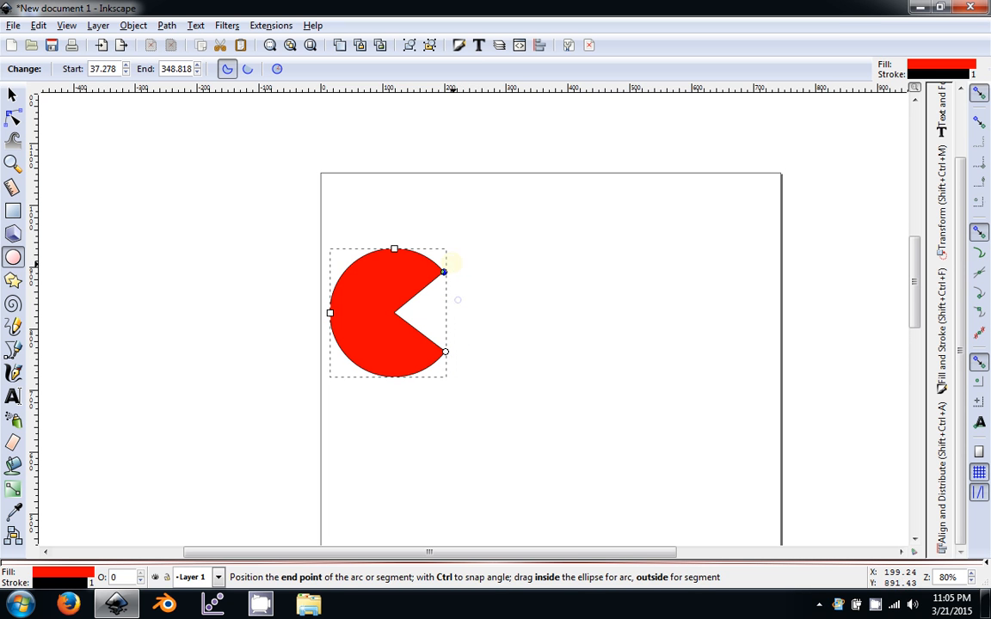
{"action": "left_click_drag", "start_coordinate": [452, 264], "coordinate": [453, 265]}
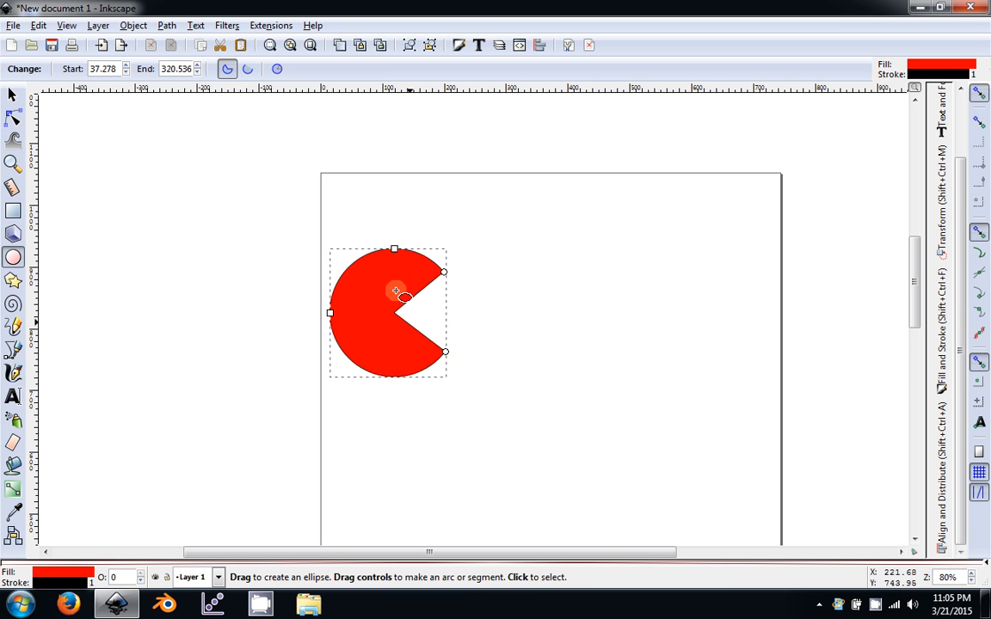
Switch the red segment to an open arc, bring its end angle to about 219°, and choose the closed segment form.
{"action": "left_click", "coordinate": [248, 70]}
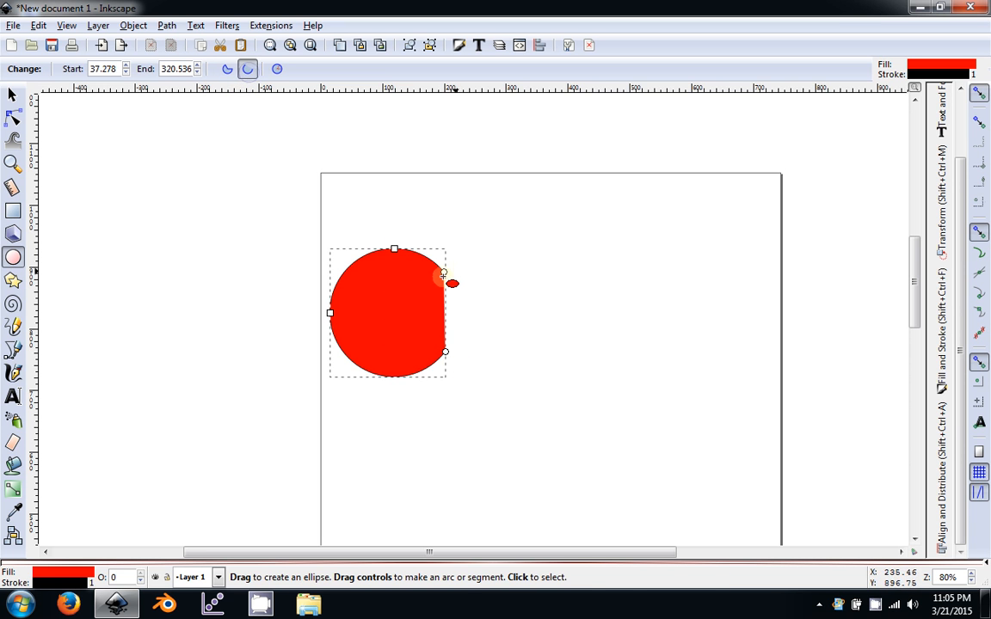
{"action": "left_click_drag", "start_coordinate": [444, 272], "coordinate": [345, 273]}
{"action": "left_click", "coordinate": [227, 69]}
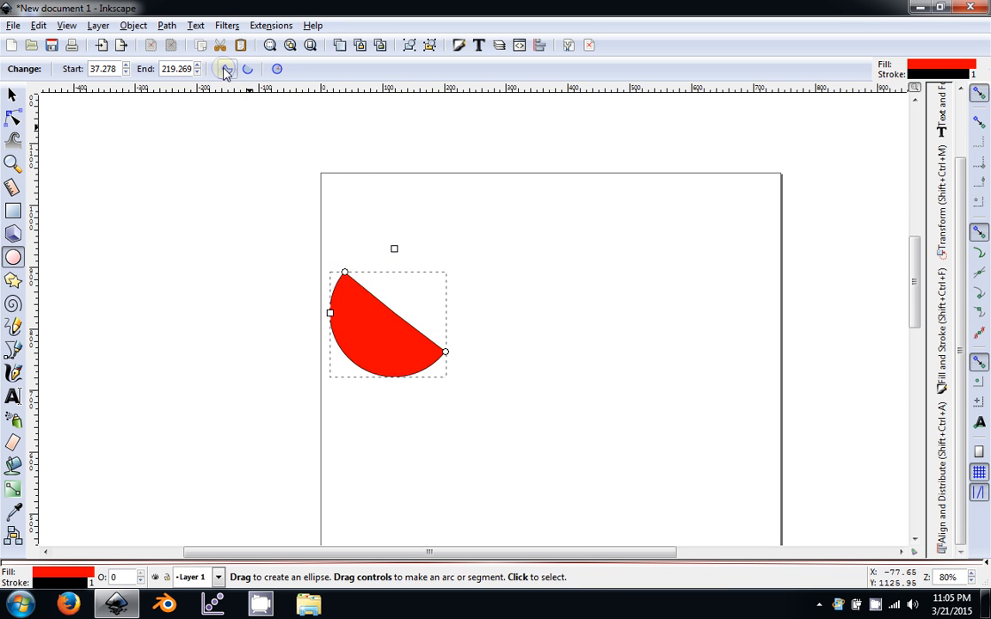
Move the red shape's end angle to about 288° and compare its open arc and closed segment forms, ending on the segment.
{"action": "left_click_drag", "start_coordinate": [344, 274], "coordinate": [414, 251]}
{"action": "left_click", "coordinate": [228, 70]}
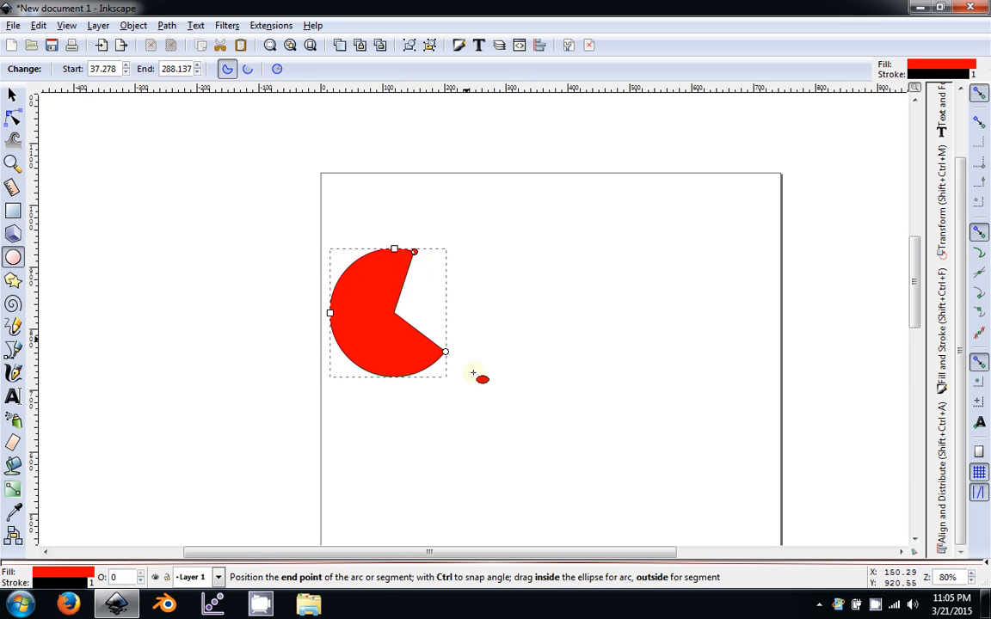
{"action": "left_click", "coordinate": [248, 70]}
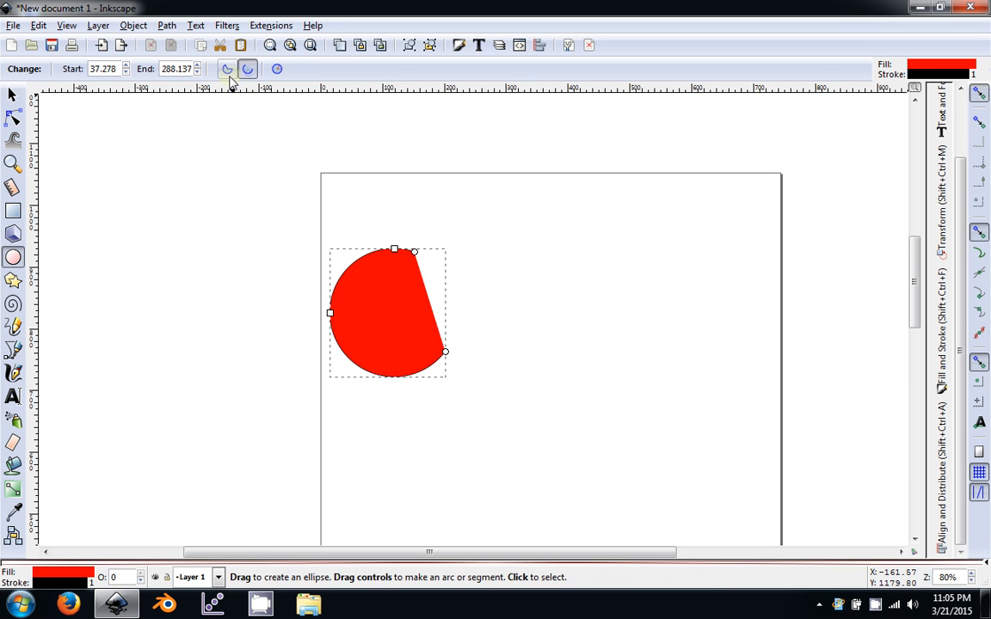
{"action": "left_click", "coordinate": [227, 69]}
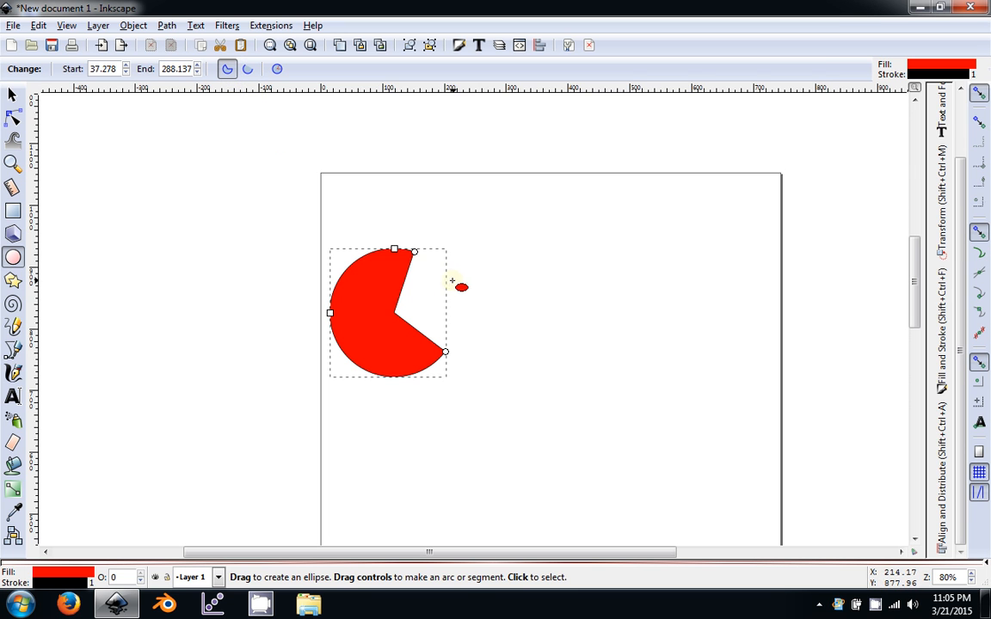
Restore the red segment to a whole circle and delete it with the selection tool.
{"action": "left_click", "coordinate": [278, 70]}
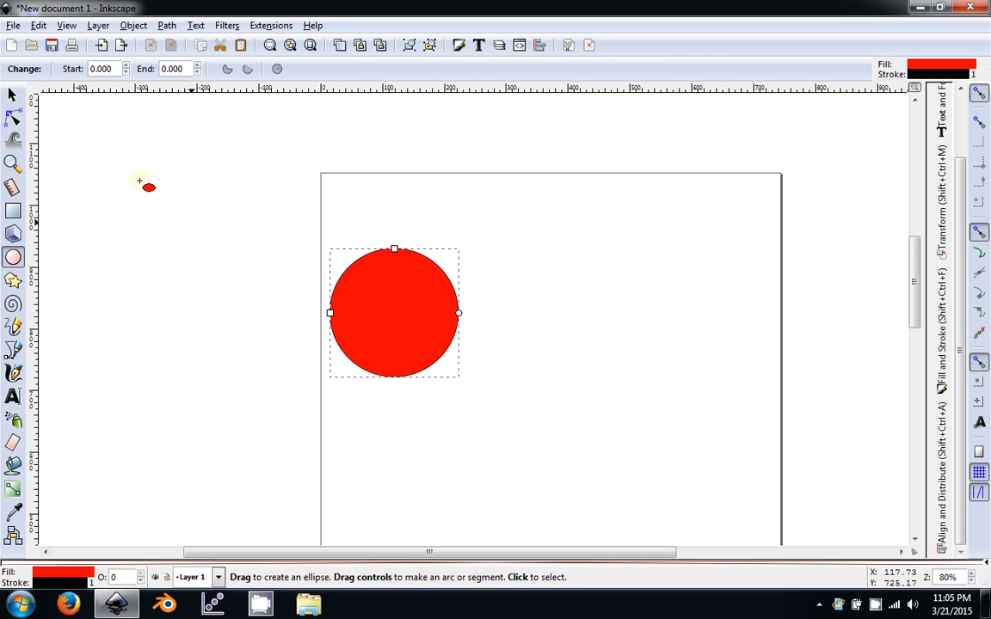
{"action": "left_click", "coordinate": [16, 95]}
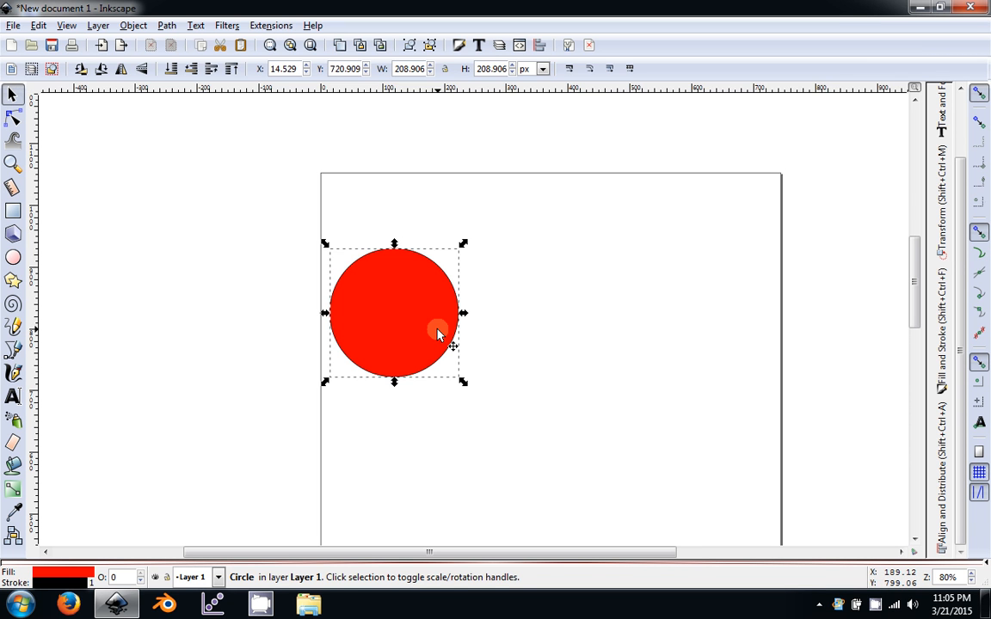
{"action": "key", "text": "Delete"}
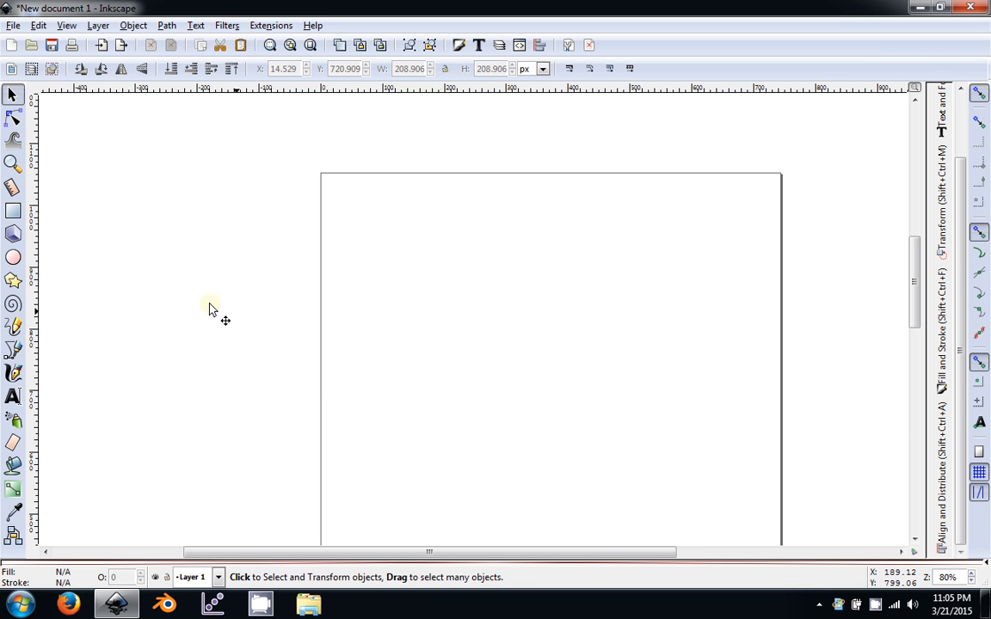
Draw a trial yellow six-cornered polygon on the page and delete it.
{"action": "left_click", "coordinate": [13, 281]}
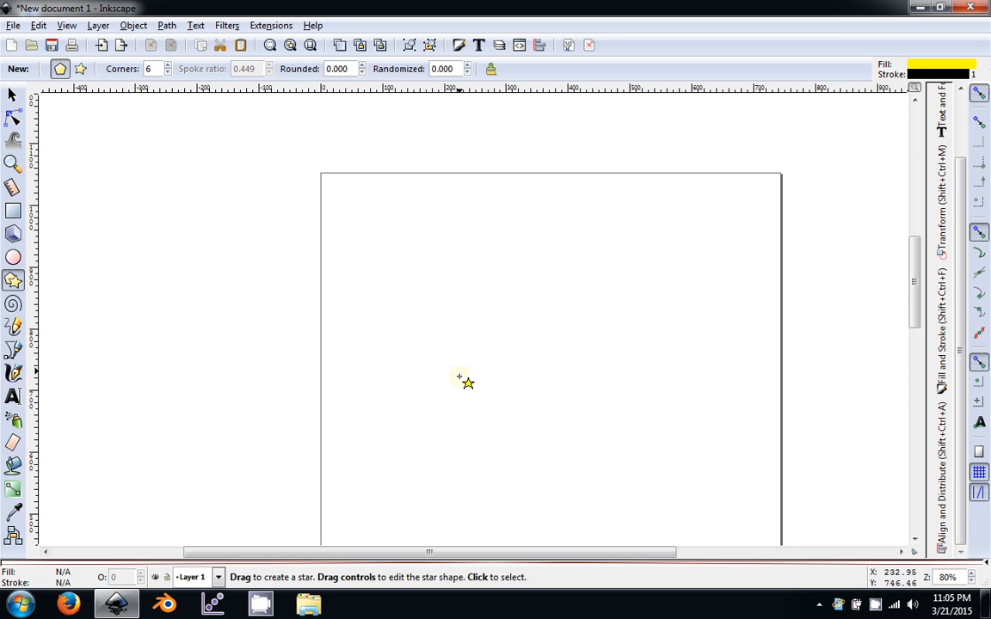
{"action": "left_click_drag", "start_coordinate": [439, 356], "coordinate": [561, 333]}
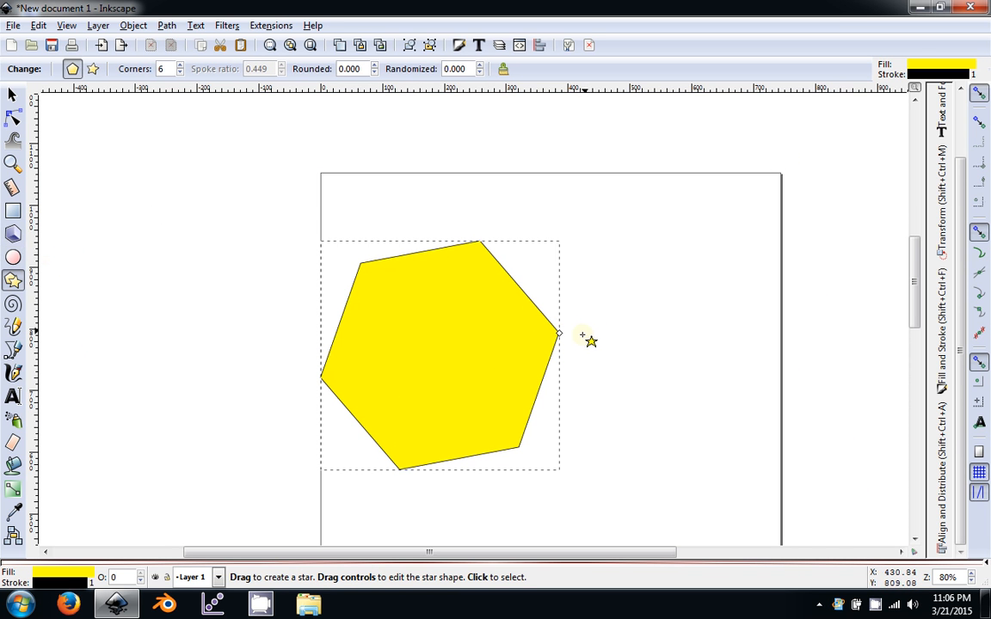
{"action": "key", "text": "Delete"}
Draw a yellow hexagon with one corner pointing straight up, and undo a trial resize and rotation of it.
{"action": "left_click_drag", "start_coordinate": [469, 404], "coordinate": [372, 297]}
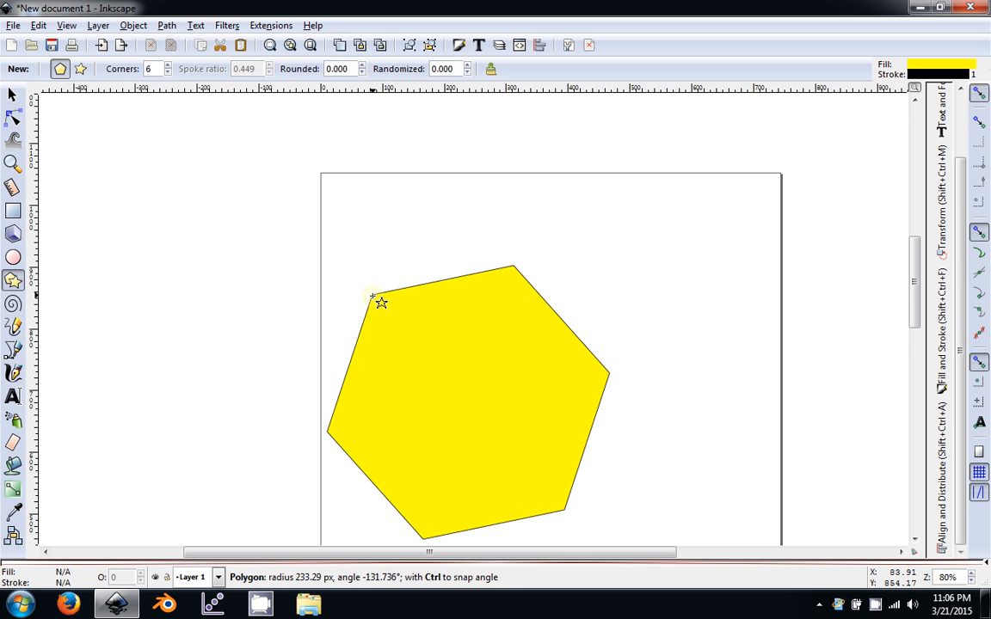
{"action": "left_click_drag", "start_coordinate": [373, 297], "coordinate": [426, 272]}
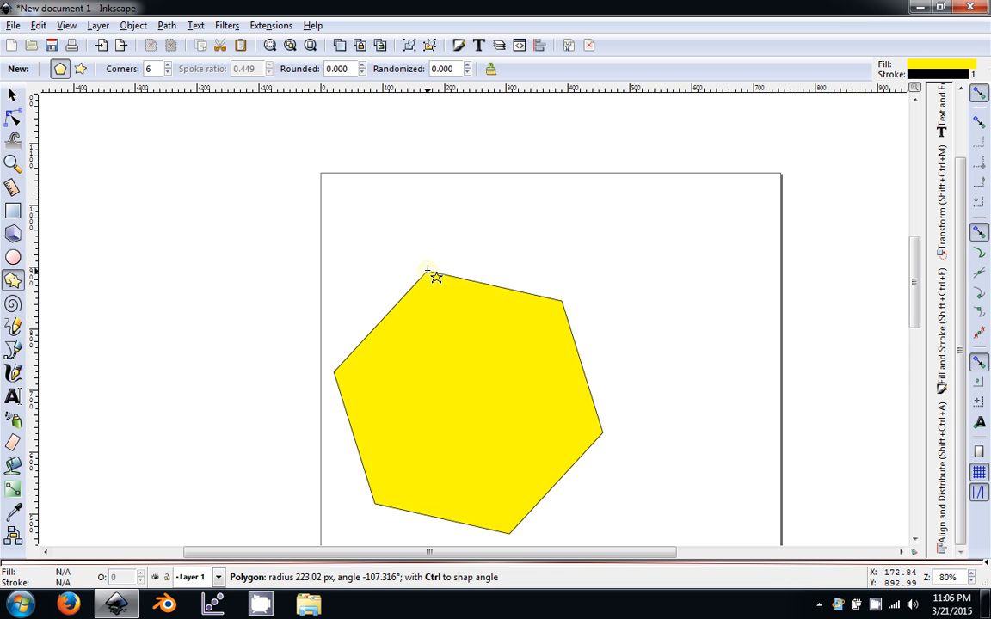
{"action": "mouse_move", "coordinate": [426, 271]}
{"action": "left_mouse_down"}
{"action": "mouse_move", "coordinate": [466, 270]}
{"action": "mouse_move", "coordinate": [469, 226]}
{"action": "mouse_move", "coordinate": [467, 318]}
{"action": "mouse_move", "coordinate": [479, 277]}
{"action": "mouse_move", "coordinate": [498, 284]}
{"action": "mouse_move", "coordinate": [422, 278]}
{"action": "mouse_move", "coordinate": [465, 287]}
{"action": "mouse_move", "coordinate": [467, 269]}
{"action": "mouse_move", "coordinate": [468, 343]}
{"action": "mouse_move", "coordinate": [470, 280]}
{"action": "mouse_move", "coordinate": [464, 306]}
{"action": "left_mouse_up"}
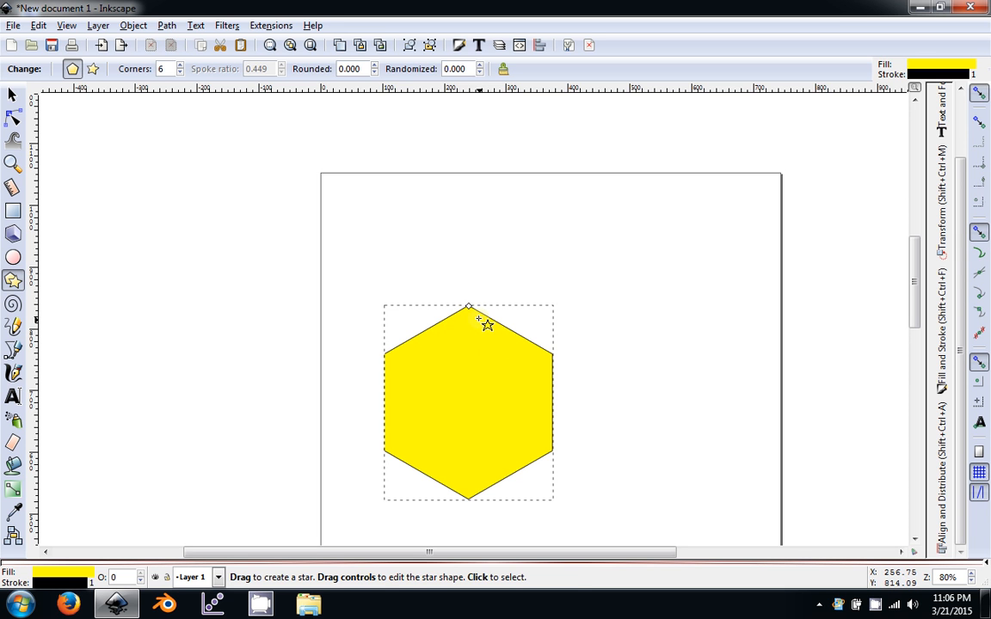
{"action": "left_click_drag", "start_coordinate": [469, 307], "coordinate": [521, 252]}
{"action": "key", "text": "ctrl+z"}
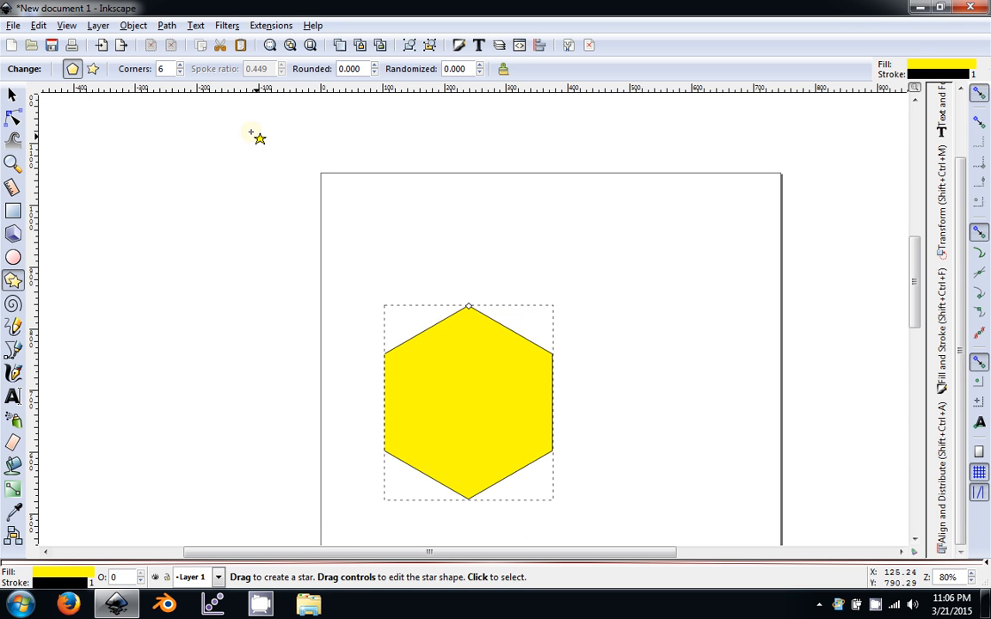
Reduce the yellow polygon's corner count to 3, and raise it through 115 to 712 corners.
{"action": "left_click", "coordinate": [180, 73]}
{"action": "left_click", "coordinate": [179, 73]}
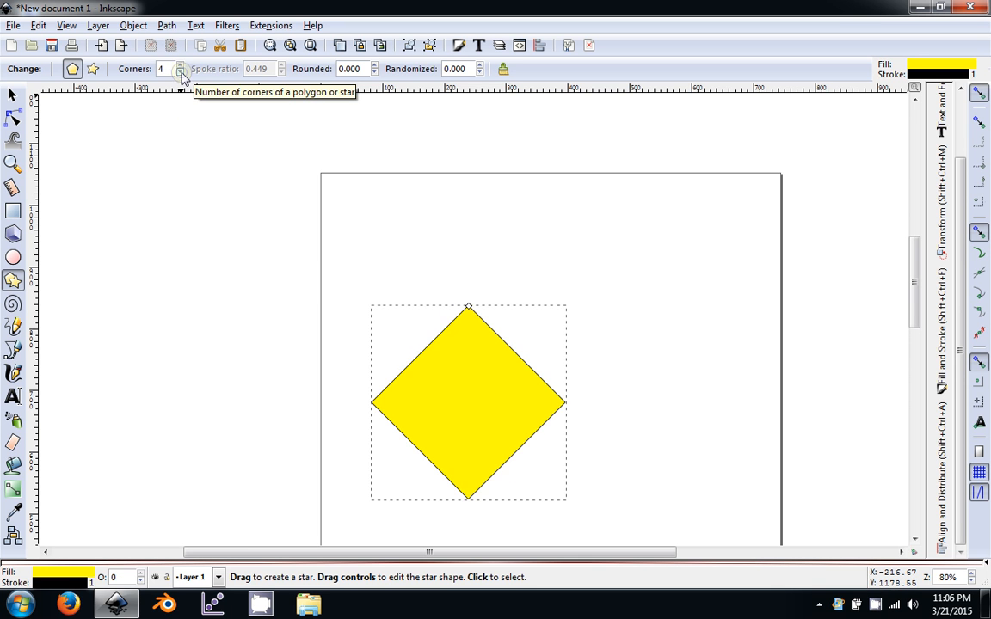
{"action": "left_click", "coordinate": [180, 73]}
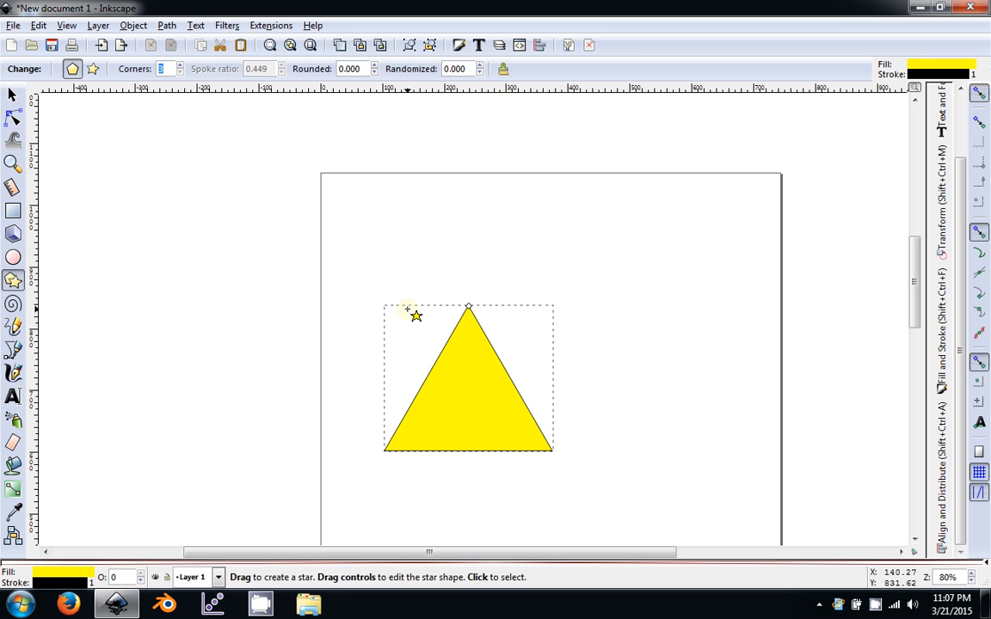
{"action": "left_click", "coordinate": [180, 64]}
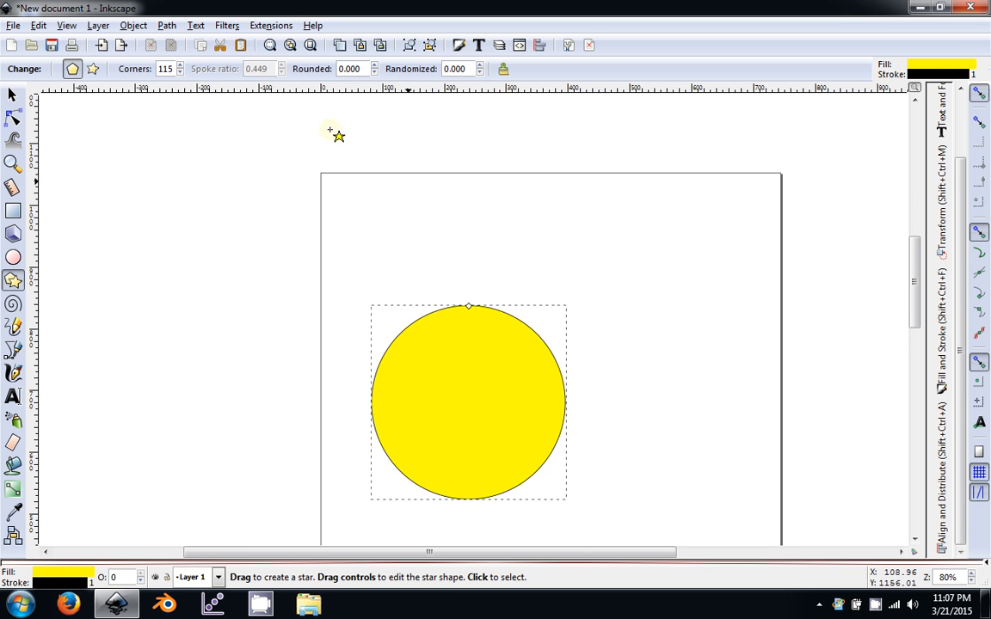
{"action": "left_click", "coordinate": [180, 65]}
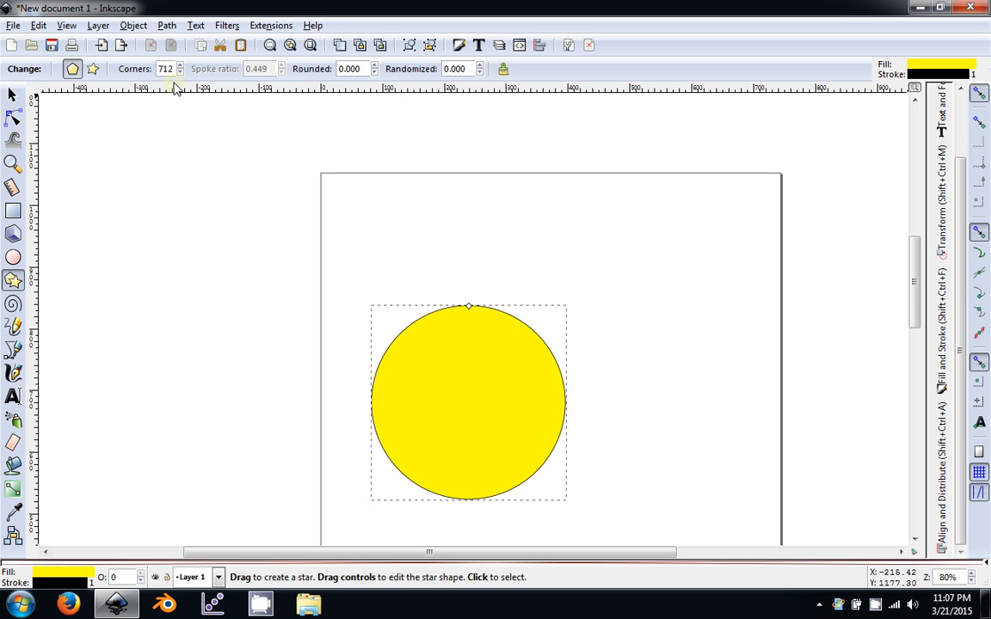
Set the yellow polygon's corner count to 6, and reduce it to 5 to form a pentagon.
{"action": "double_click", "coordinate": [174, 70]}
{"action": "type", "text": "6"}
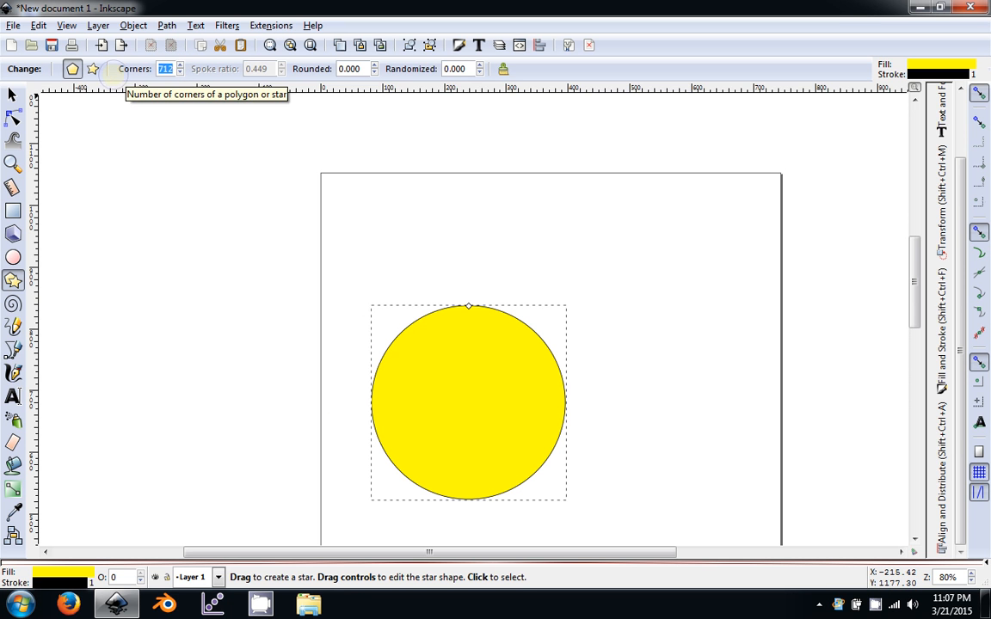
{"action": "key", "text": "Return"}
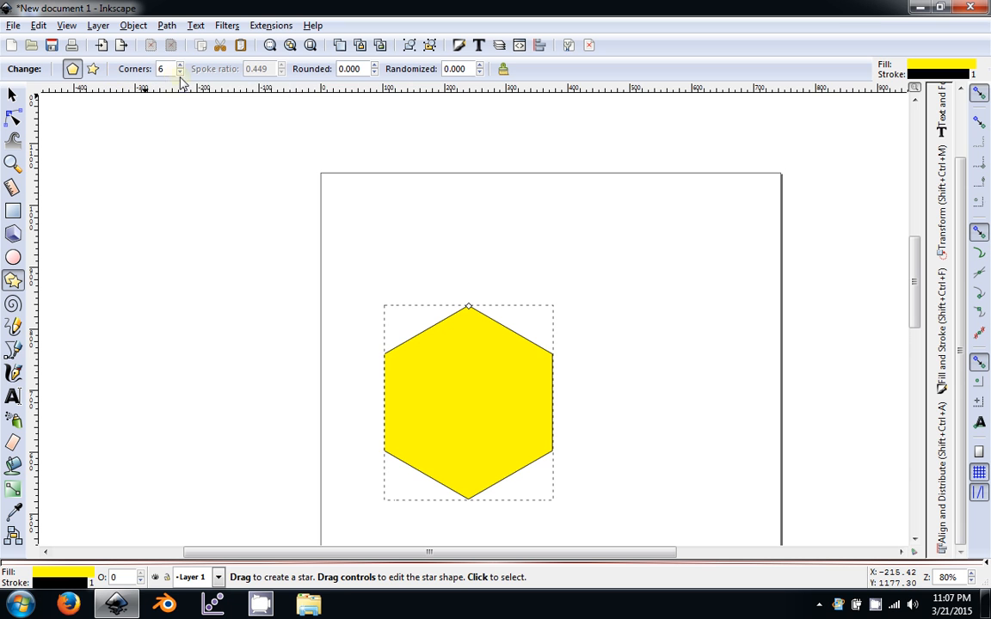
{"action": "left_click", "coordinate": [180, 73]}
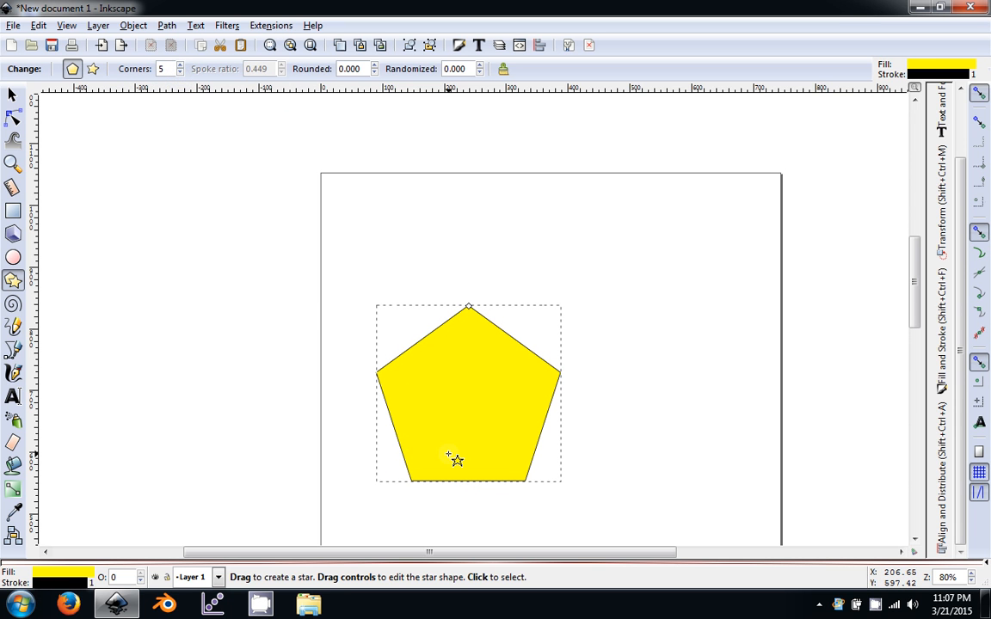
Turn the pentagon into a five-pointed star with longer tips and a spoke ratio of 0.373, undoing a trial skew of its rays.
{"action": "left_click", "coordinate": [93, 71]}
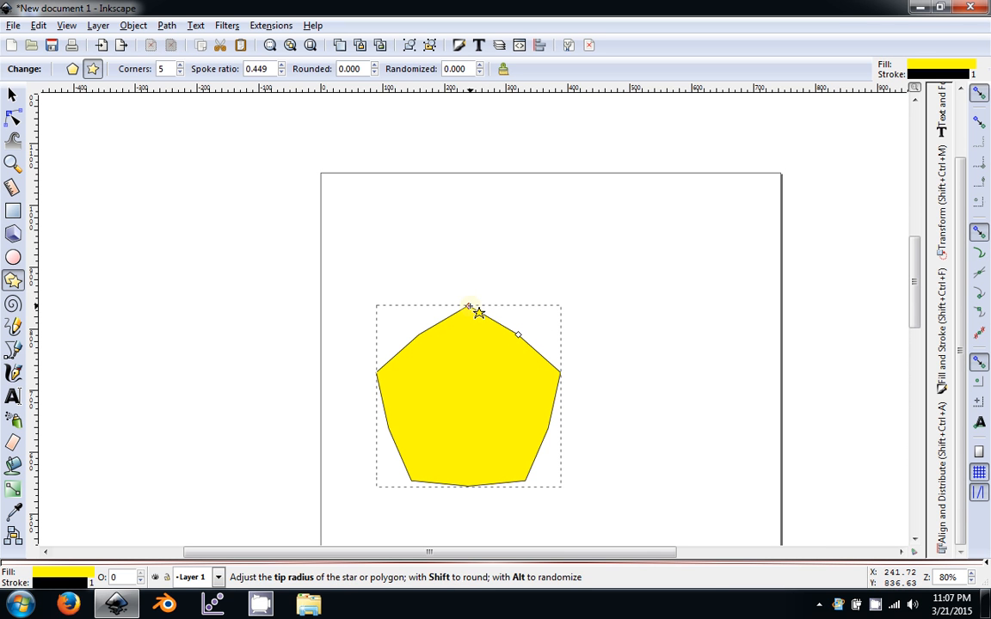
{"action": "left_click_drag", "start_coordinate": [468, 307], "coordinate": [475, 245]}
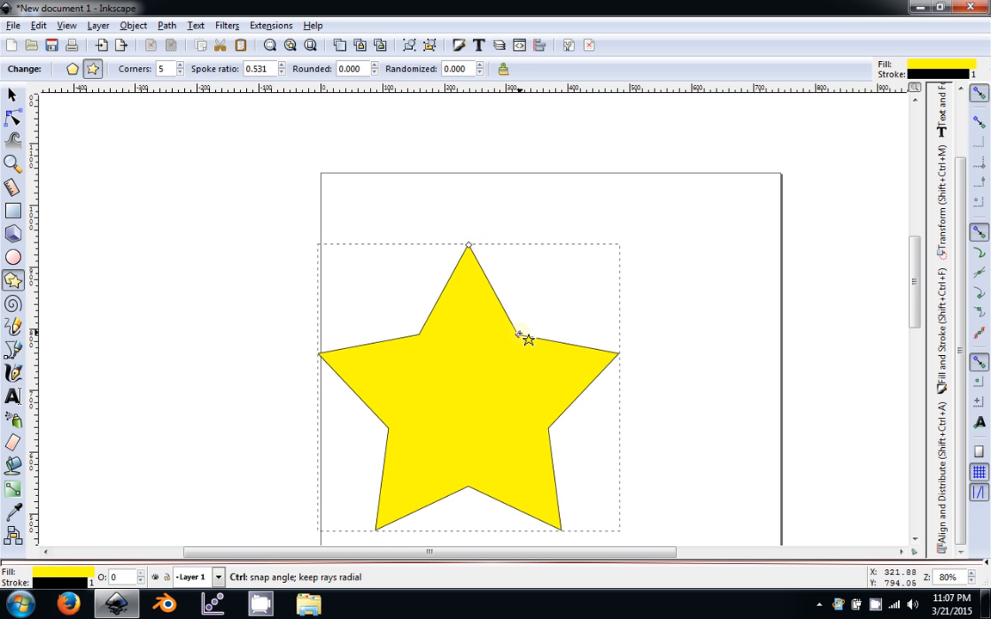
{"action": "left_click_drag", "start_coordinate": [517, 336], "coordinate": [439, 353]}
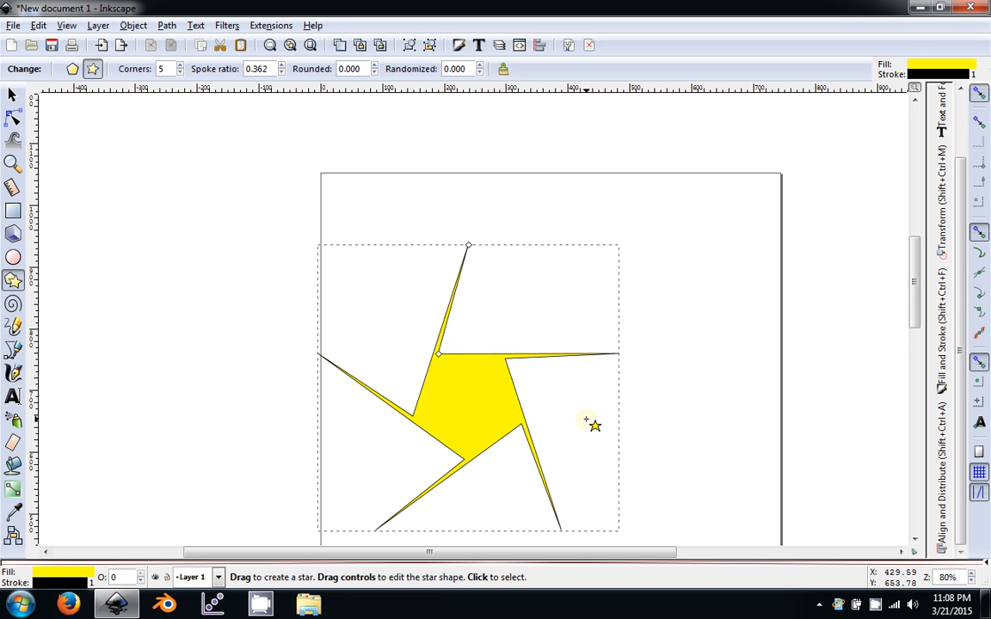
{"action": "key", "text": "ctrl+z"}
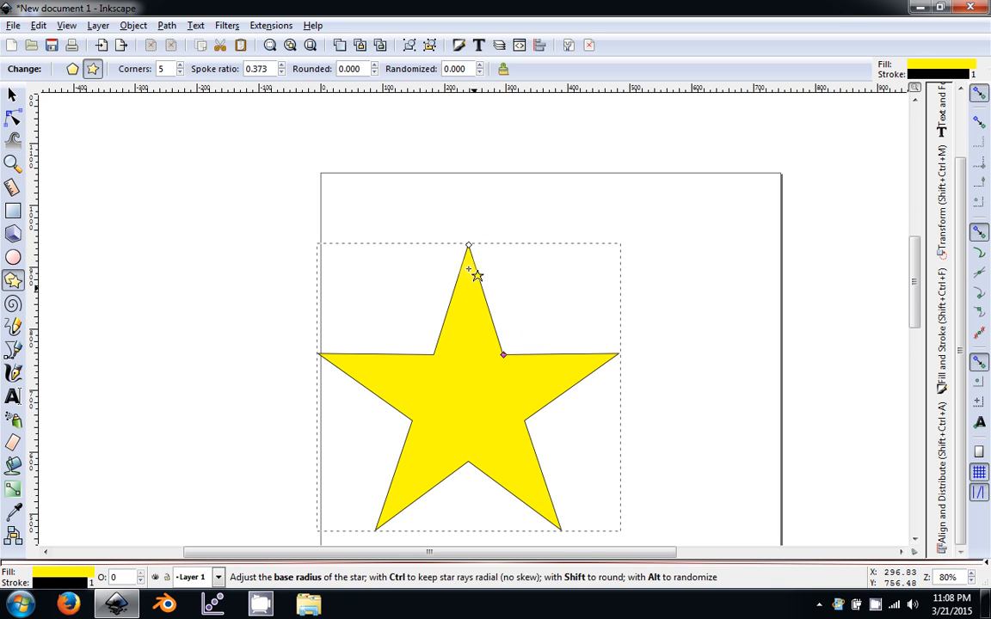
Undo a trial rotation and distortion of the yellow star, and delete the star.
{"action": "left_click_drag", "start_coordinate": [467, 245], "coordinate": [406, 282]}
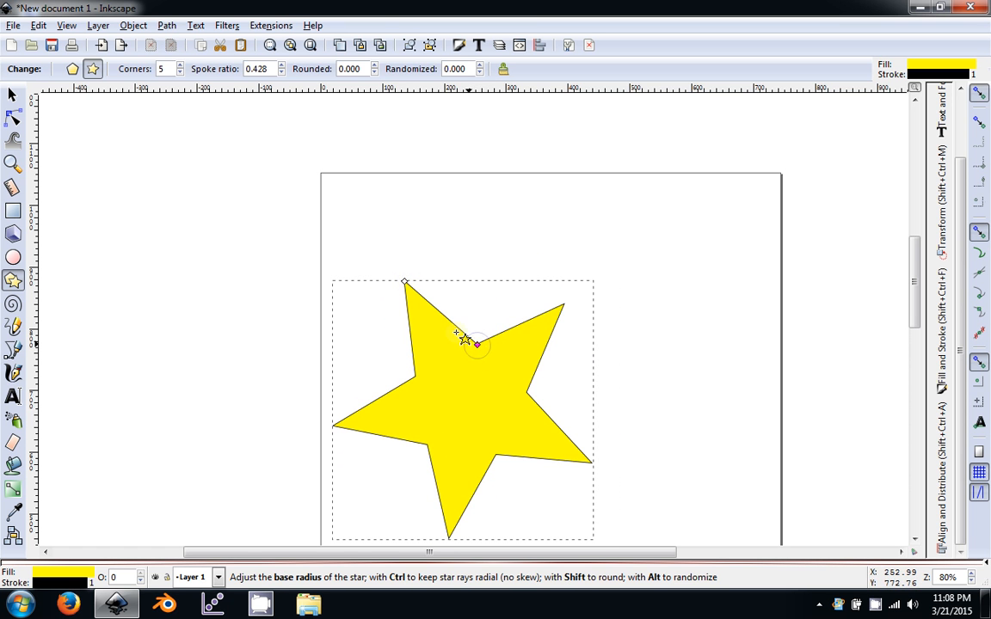
{"action": "left_click_drag", "start_coordinate": [475, 343], "coordinate": [361, 472]}
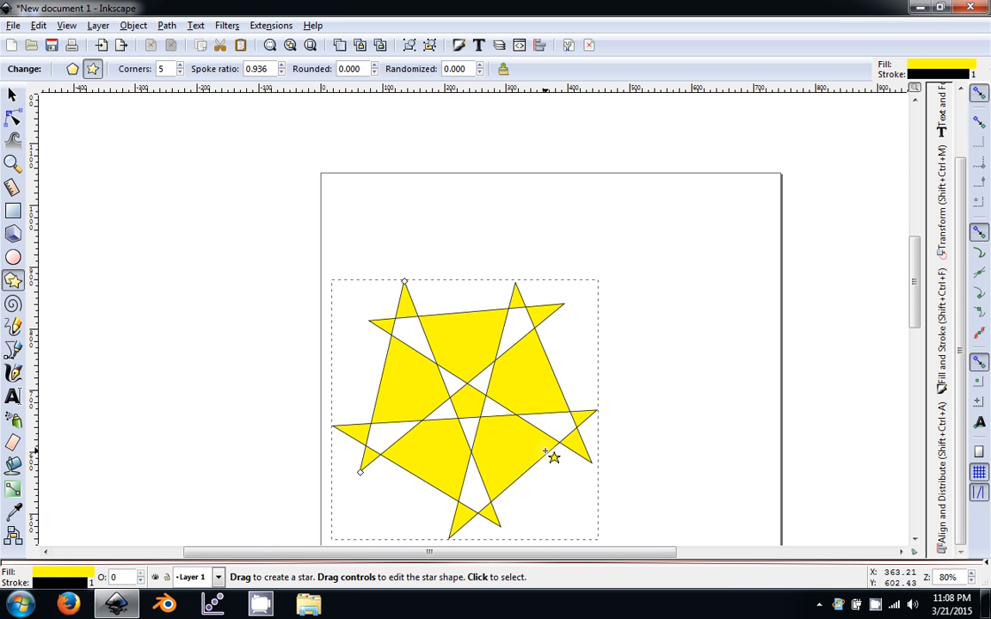
{"action": "key", "text": "ctrl+z"}
{"action": "key", "text": "ctrl+z"}
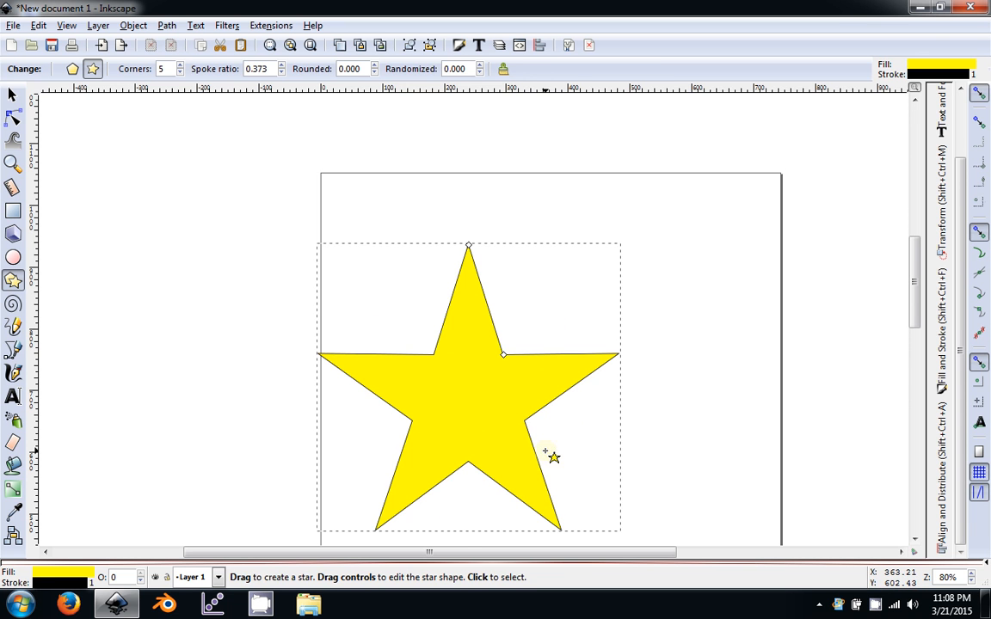
{"action": "left_click", "coordinate": [14, 92]}
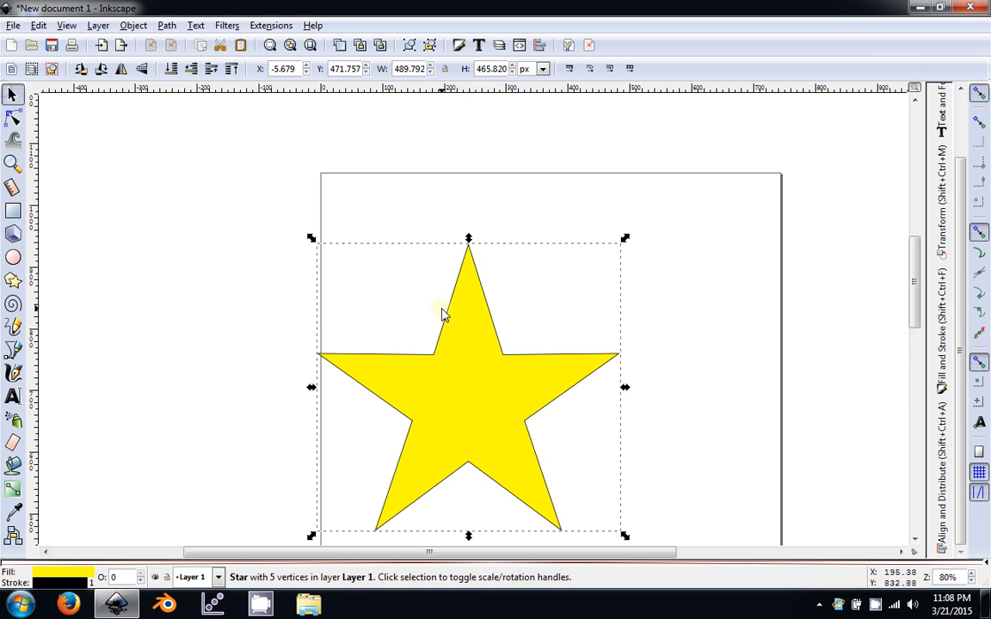
{"action": "key", "text": "Delete"}
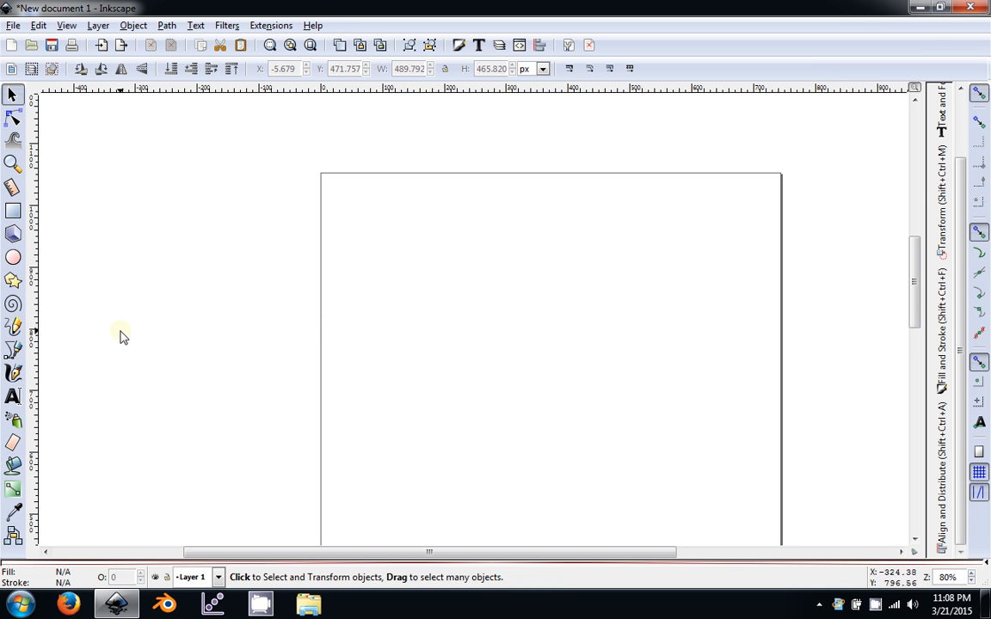
Draw a spiral with 3 turns on the page, and give it no fill and a flat black stroke.
{"action": "left_click", "coordinate": [14, 303]}
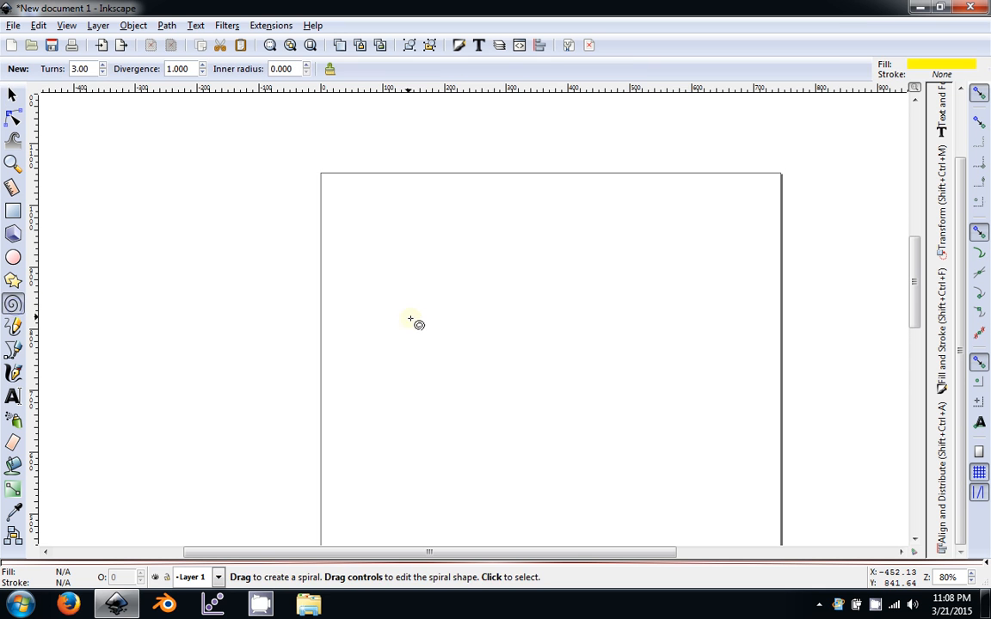
{"action": "left_click_drag", "start_coordinate": [478, 319], "coordinate": [524, 423]}
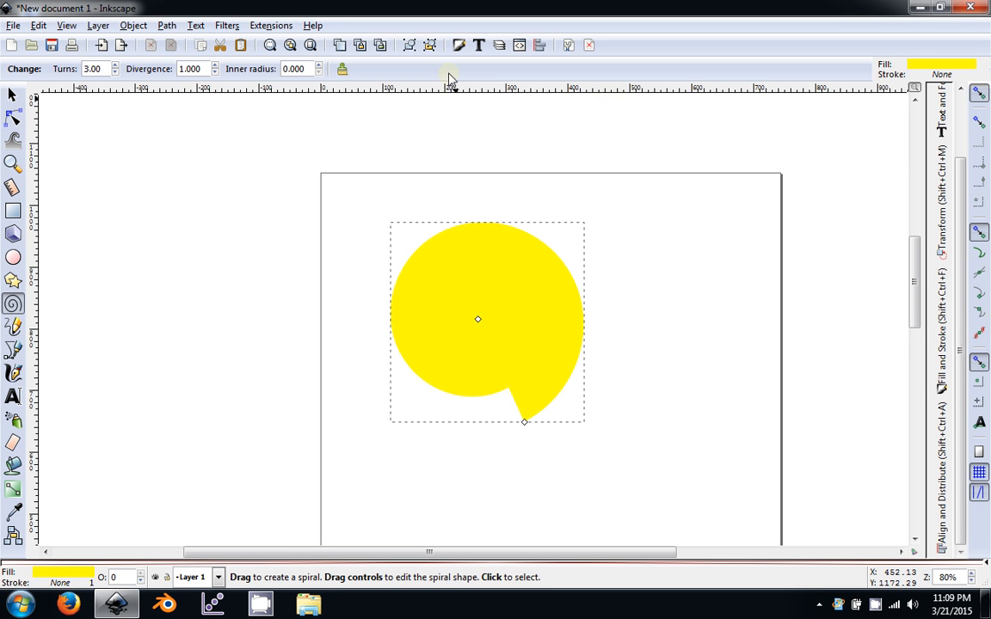
{"action": "left_click", "coordinate": [941, 323]}
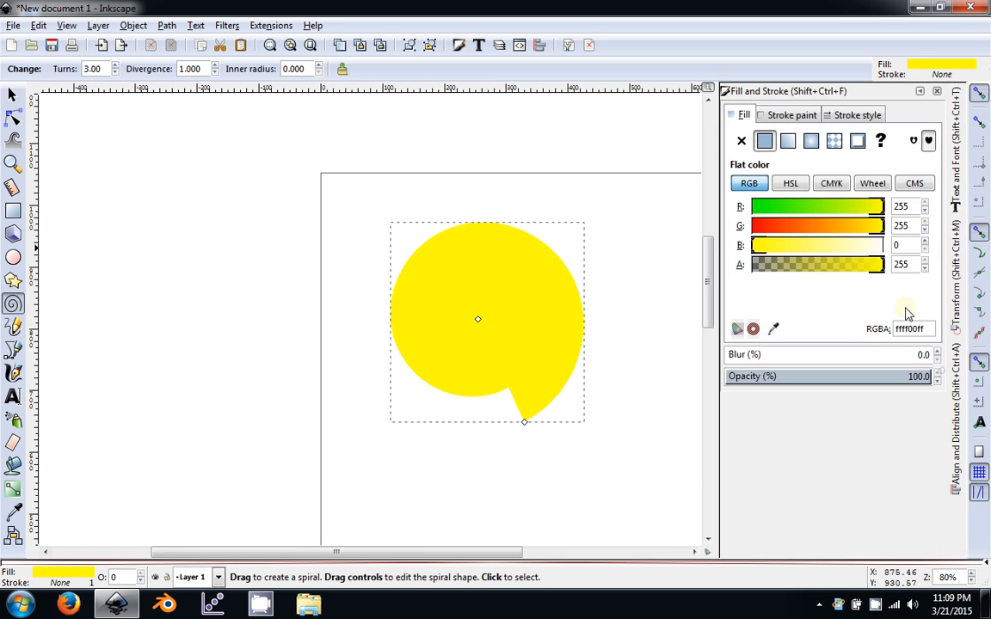
{"action": "left_click", "coordinate": [739, 141]}
{"action": "left_click", "coordinate": [790, 114]}
{"action": "left_click", "coordinate": [764, 141]}
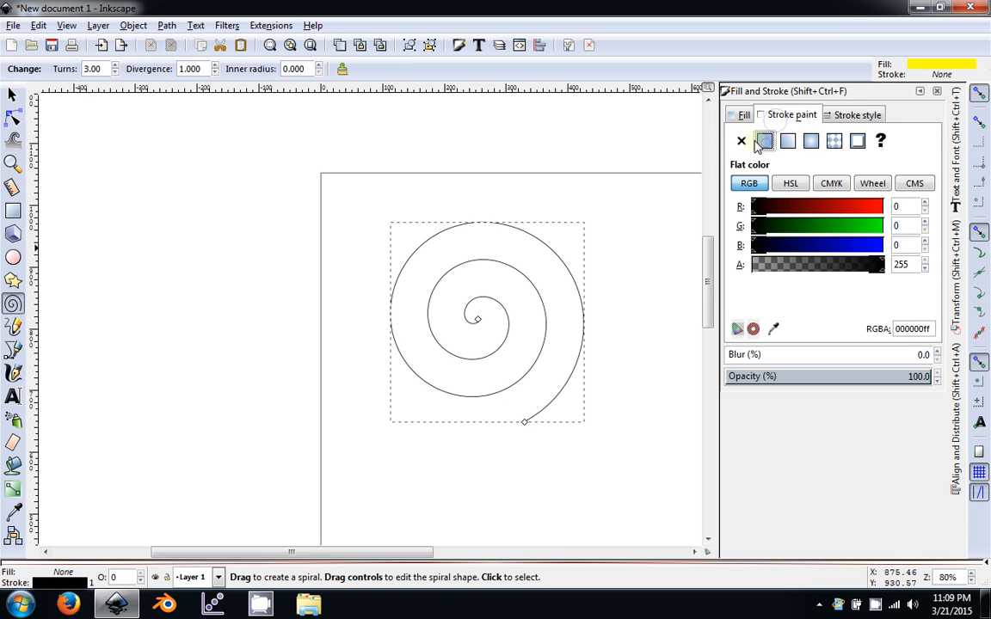
{"action": "left_click", "coordinate": [919, 92]}
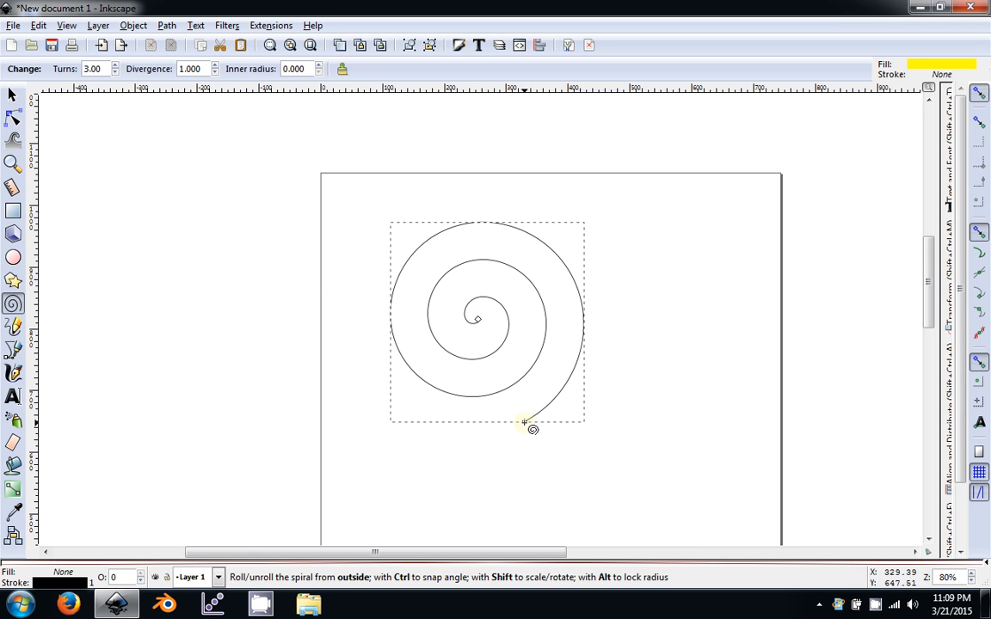
Unroll the spiral from its outer end to 4.75 turns, and raise its turns through 30.85 to 32.56.
{"action": "left_click_drag", "start_coordinate": [519, 426], "coordinate": [651, 243]}
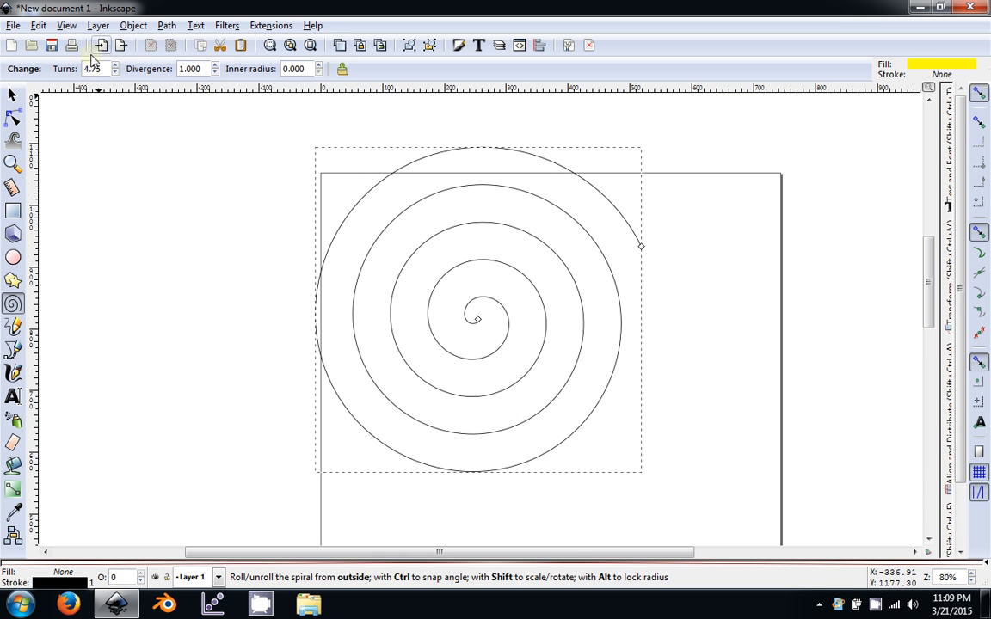
{"action": "left_click", "coordinate": [117, 66]}
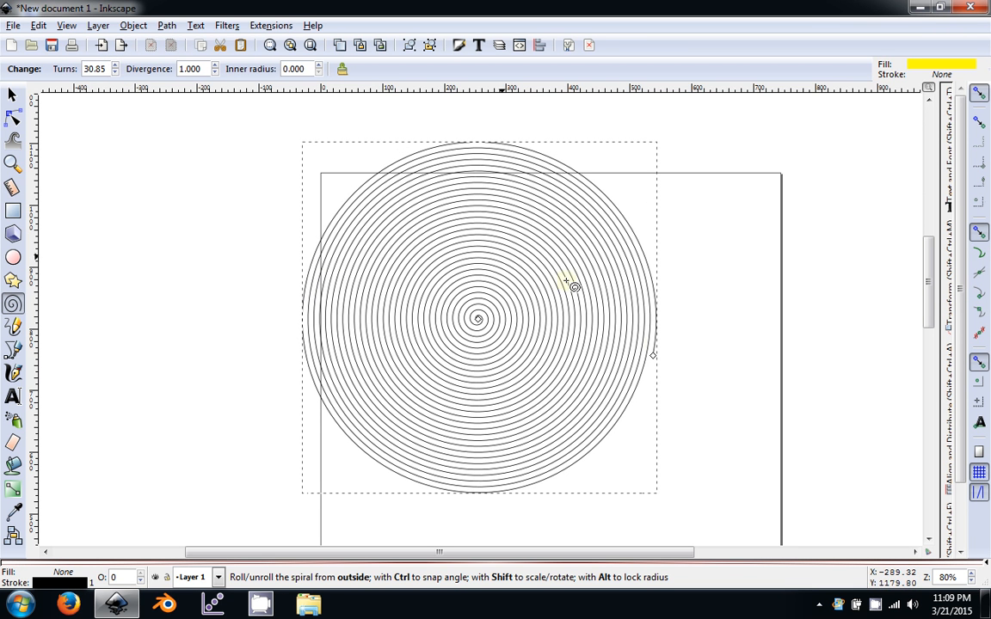
{"action": "left_click_drag", "start_coordinate": [653, 356], "coordinate": [421, 31]}
{"action": "scroll", "coordinate": [474, 362], "scroll_direction": "down", "scroll_amount": 15}
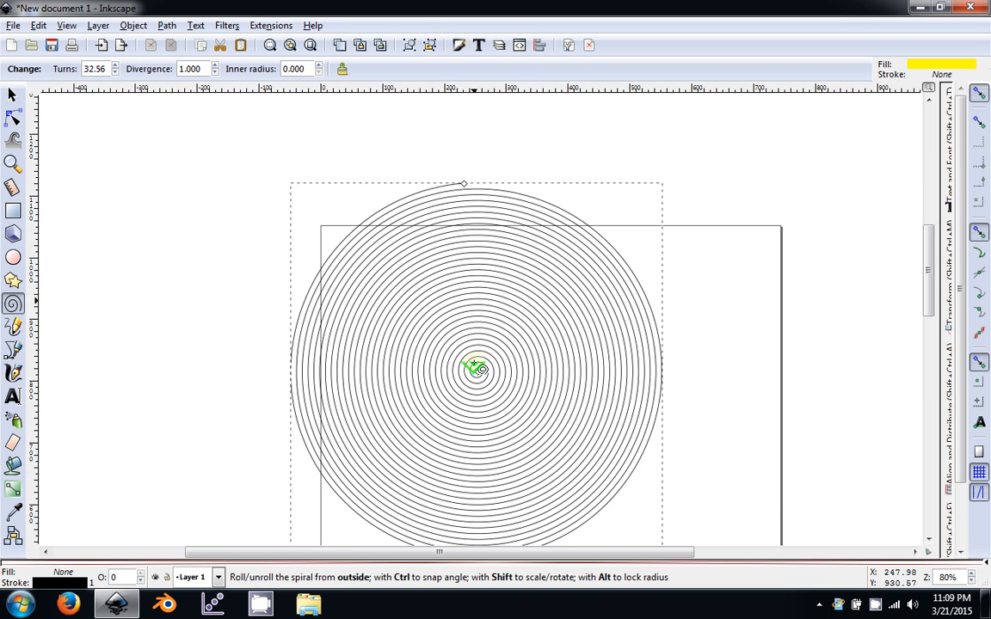
{"action": "scroll", "coordinate": [478, 368], "scroll_direction": "down", "scroll_amount": 4}
{"action": "scroll", "coordinate": [478, 368], "scroll_direction": "up", "scroll_amount": 3}
{"action": "scroll", "coordinate": [479, 368], "scroll_direction": "down", "scroll_amount": 2}
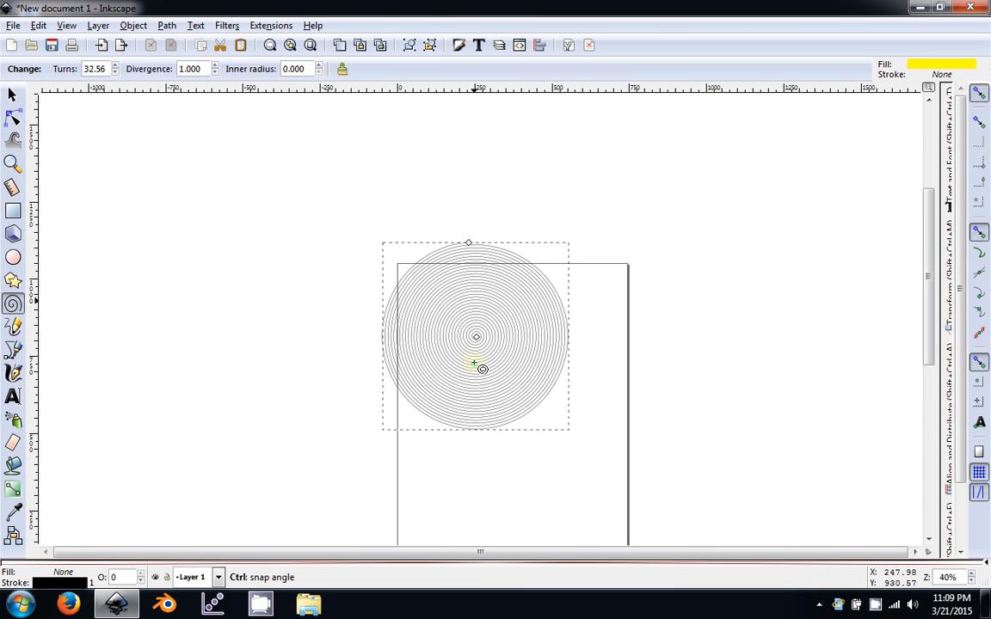
{"action": "scroll", "coordinate": [476, 361], "scroll_direction": "up", "scroll_amount": 1}
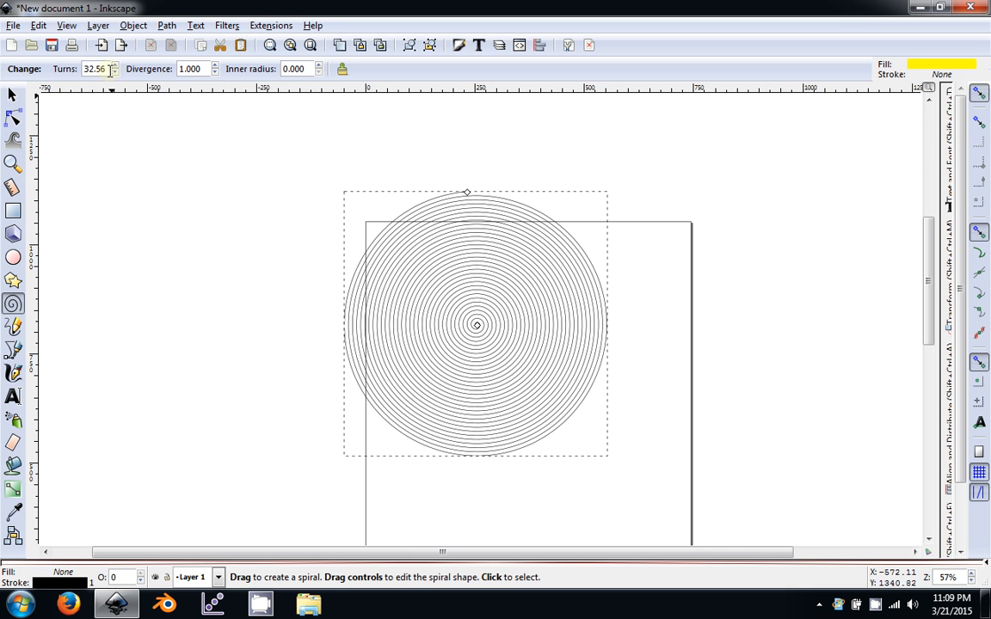
Set the spiral's number of turns to 10.
{"action": "left_click_drag", "start_coordinate": [110, 69], "coordinate": [77, 67]}
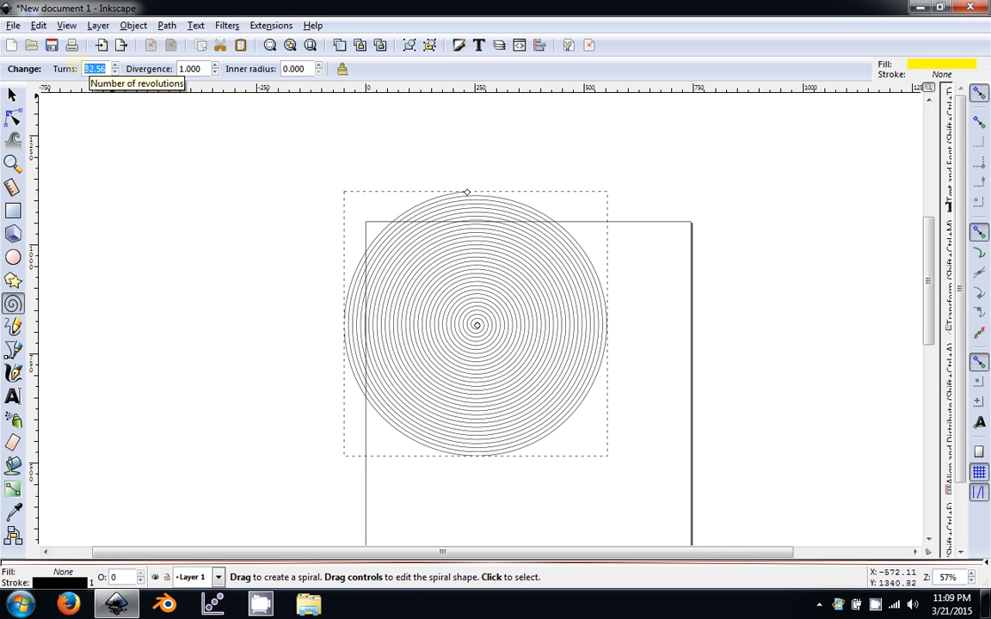
{"action": "type", "text": "10"}
{"action": "key", "text": "Return"}
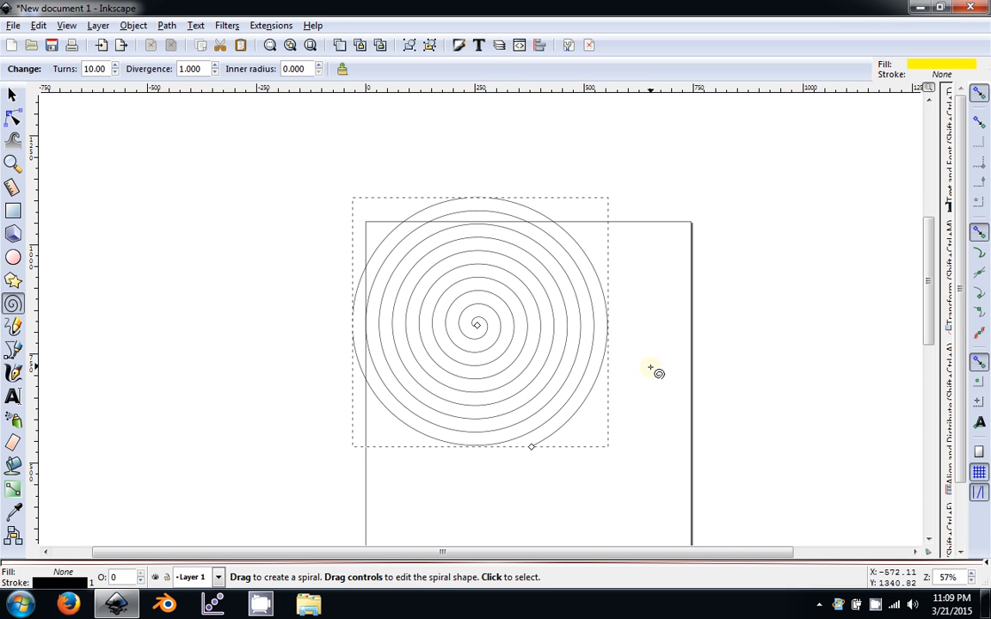
Move the ten-turn spiral fully inside the page outline with the selection tool, and deselect it.
{"action": "left_click", "coordinate": [12, 95]}
{"action": "left_click_drag", "start_coordinate": [479, 339], "coordinate": [544, 443]}
{"action": "scroll", "coordinate": [686, 397], "scroll_direction": "down", "scroll_amount": 2}
{"action": "scroll", "coordinate": [685, 397], "scroll_direction": "right", "scroll_amount": 1}
{"action": "left_click", "coordinate": [685, 397]}
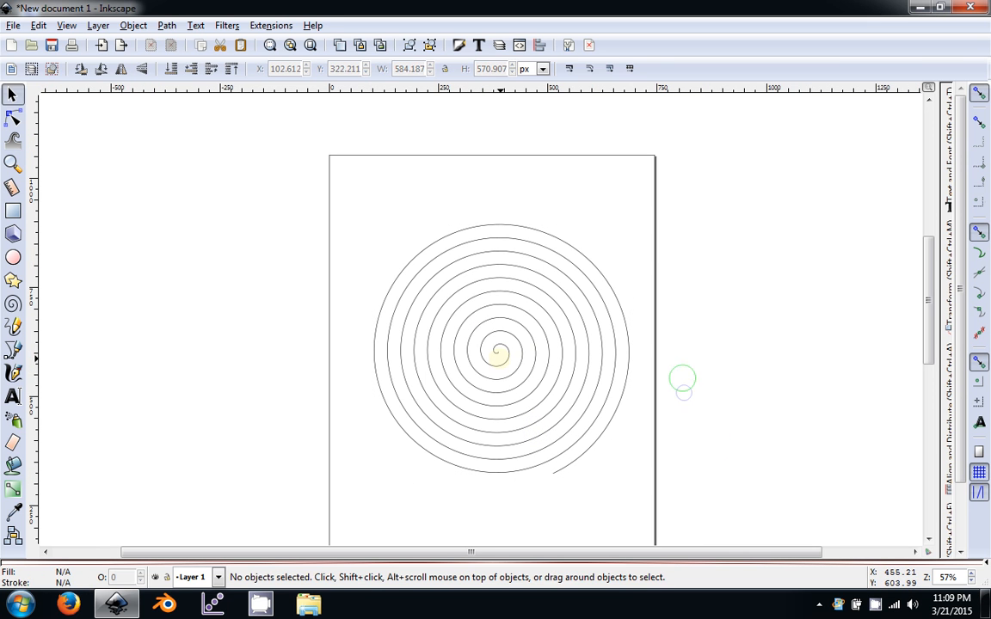
Reopen the spiral for shape editing, and try an inner radius of 0.989 before returning it to 0.
{"action": "double_click", "coordinate": [499, 353]}
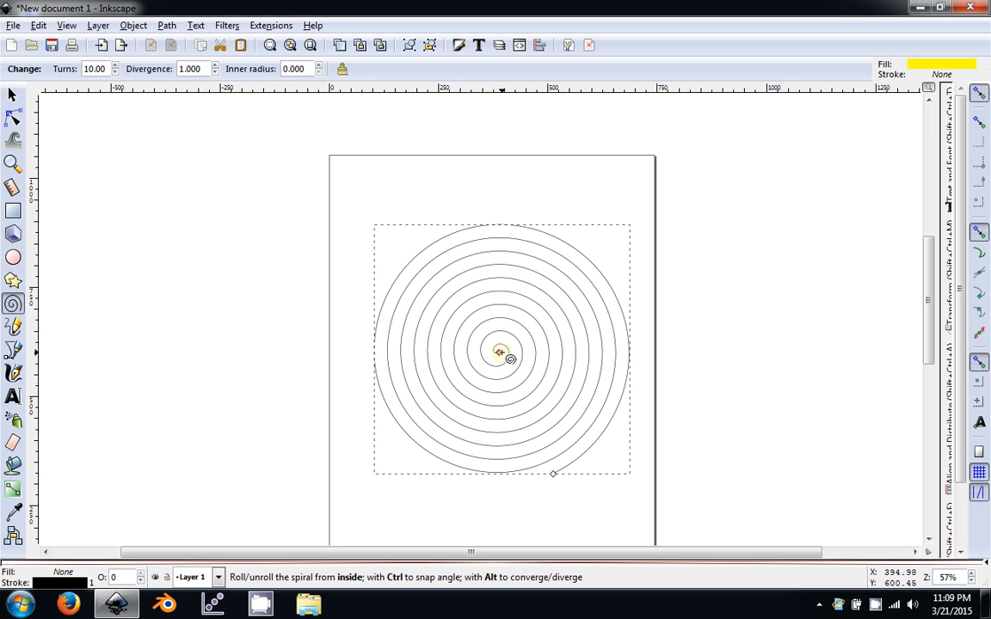
{"action": "left_click", "coordinate": [319, 67]}
{"action": "right_click", "coordinate": [319, 66]}
{"action": "right_click", "coordinate": [319, 71]}
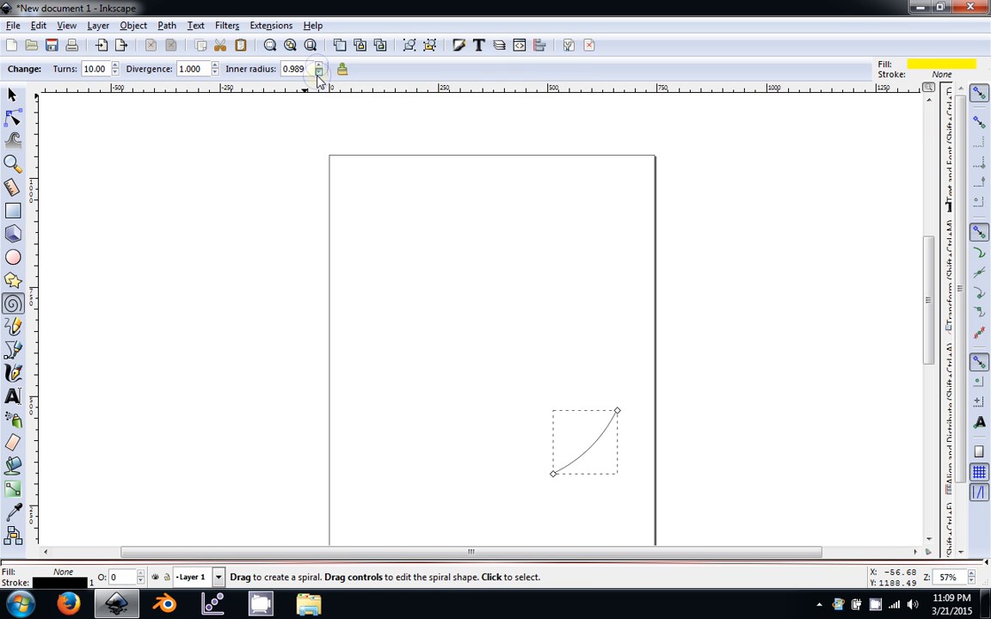
Raise the spiral's inner radius in small increments to 0.380, and reset it to 0.
{"action": "left_click", "coordinate": [319, 66]}
{"action": "left_click", "coordinate": [319, 66]}
{"action": "left_click", "coordinate": [319, 67]}
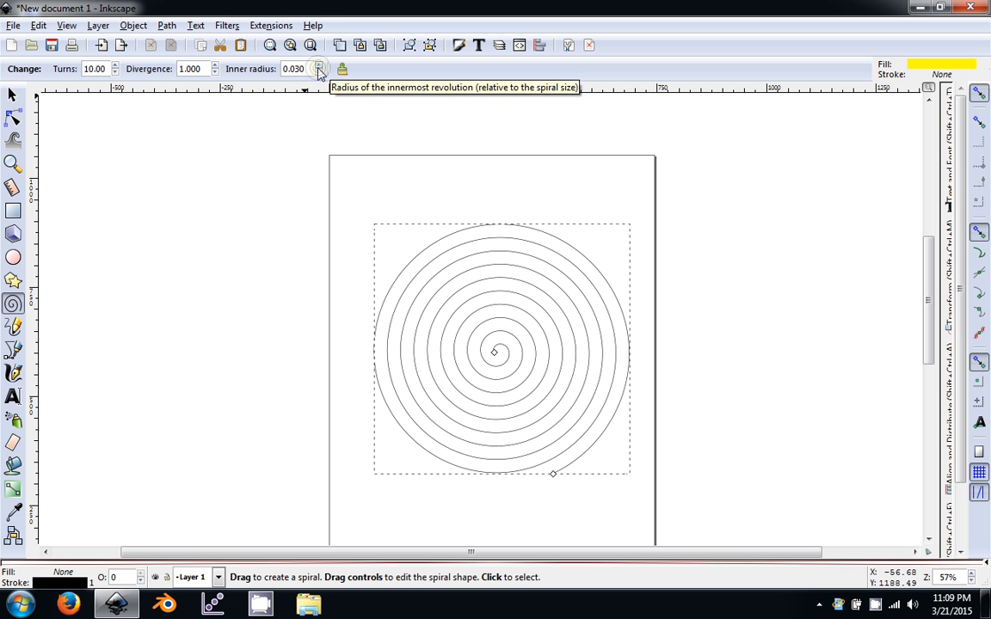
{"action": "left_click", "coordinate": [319, 67]}
{"action": "left_click", "coordinate": [319, 66]}
{"action": "left_click", "coordinate": [319, 66]}
{"action": "double_click", "coordinate": [319, 67]}
{"action": "left_click", "coordinate": [319, 66]}
{"action": "left_click", "coordinate": [319, 67]}
{"action": "left_click", "coordinate": [319, 67]}
{"action": "left_click", "coordinate": [319, 66]}
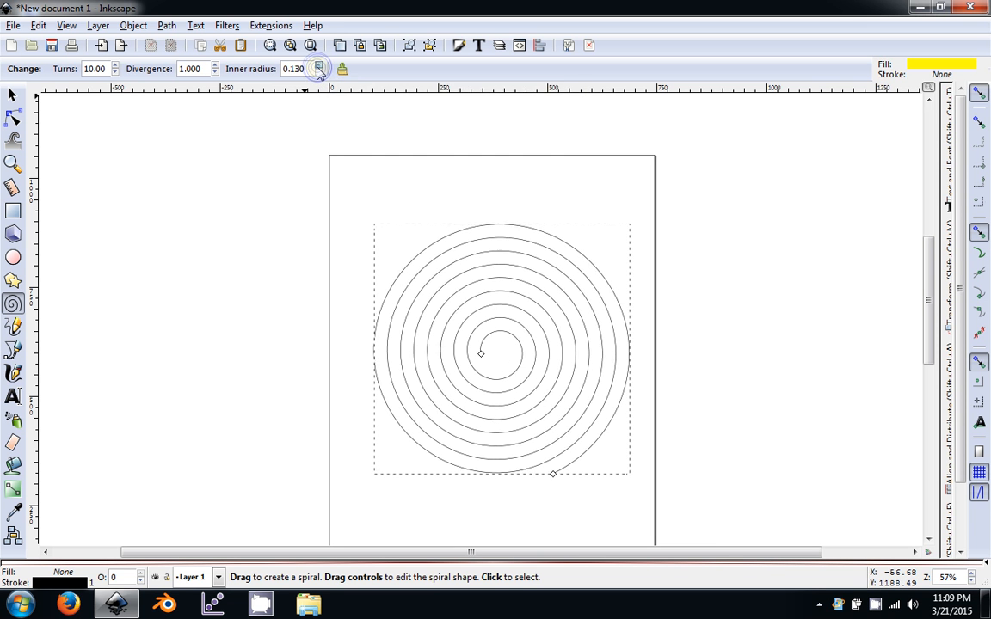
{"action": "left_click", "coordinate": [319, 67]}
{"action": "left_click", "coordinate": [319, 67]}
{"action": "left_click", "coordinate": [319, 66]}
{"action": "left_click", "coordinate": [319, 66]}
{"action": "left_click", "coordinate": [319, 67]}
{"action": "left_click", "coordinate": [319, 66]}
{"action": "left_click", "coordinate": [319, 66]}
{"action": "left_click", "coordinate": [319, 66]}
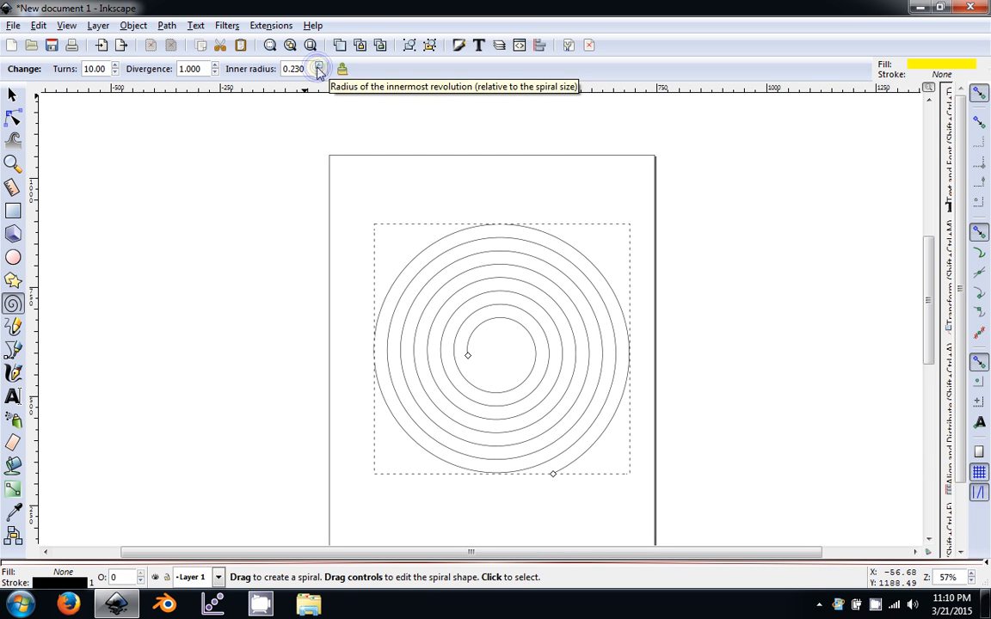
{"action": "left_click", "coordinate": [319, 66]}
{"action": "left_click", "coordinate": [319, 66]}
{"action": "left_click", "coordinate": [319, 67]}
{"action": "left_click", "coordinate": [319, 67]}
{"action": "left_click", "coordinate": [319, 67]}
{"action": "left_click", "coordinate": [319, 66]}
{"action": "left_click", "coordinate": [319, 66]}
{"action": "left_click", "coordinate": [319, 66]}
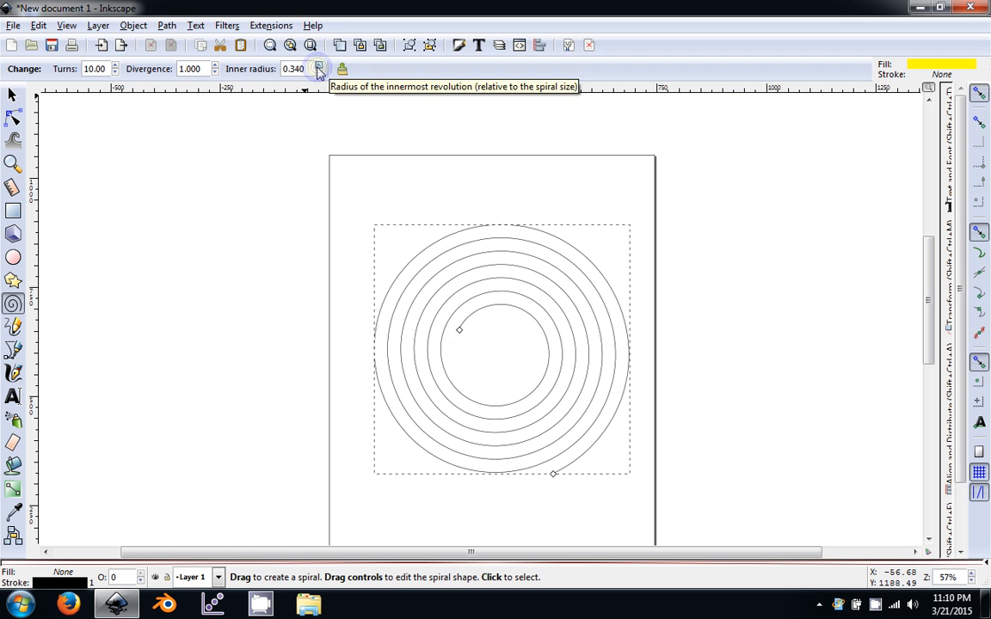
{"action": "left_click", "coordinate": [319, 67]}
{"action": "left_click", "coordinate": [319, 67]}
{"action": "left_click", "coordinate": [319, 67]}
{"action": "left_click", "coordinate": [319, 66]}
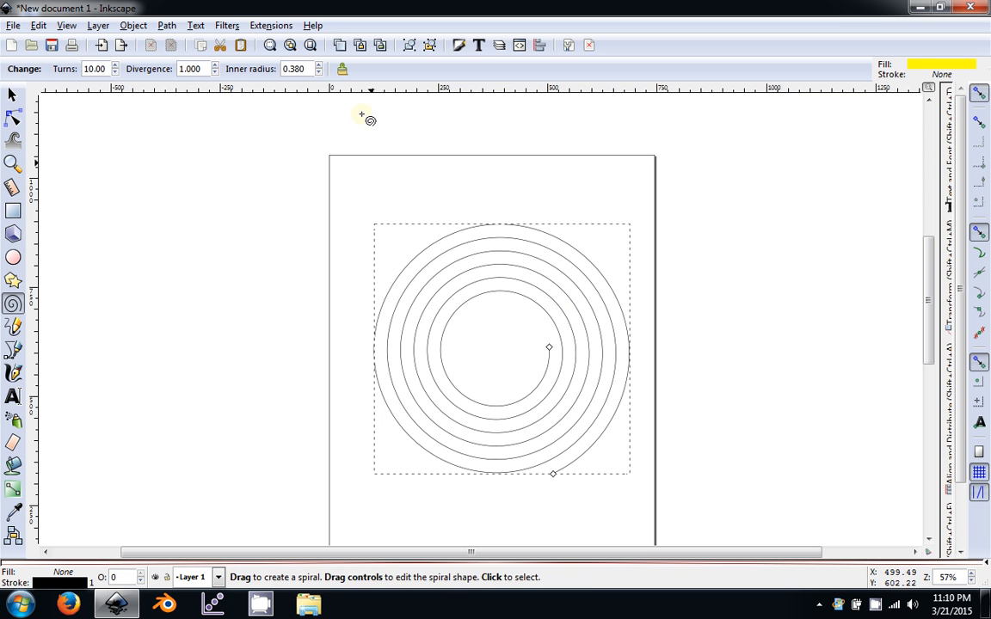
{"action": "left_click", "coordinate": [319, 73]}
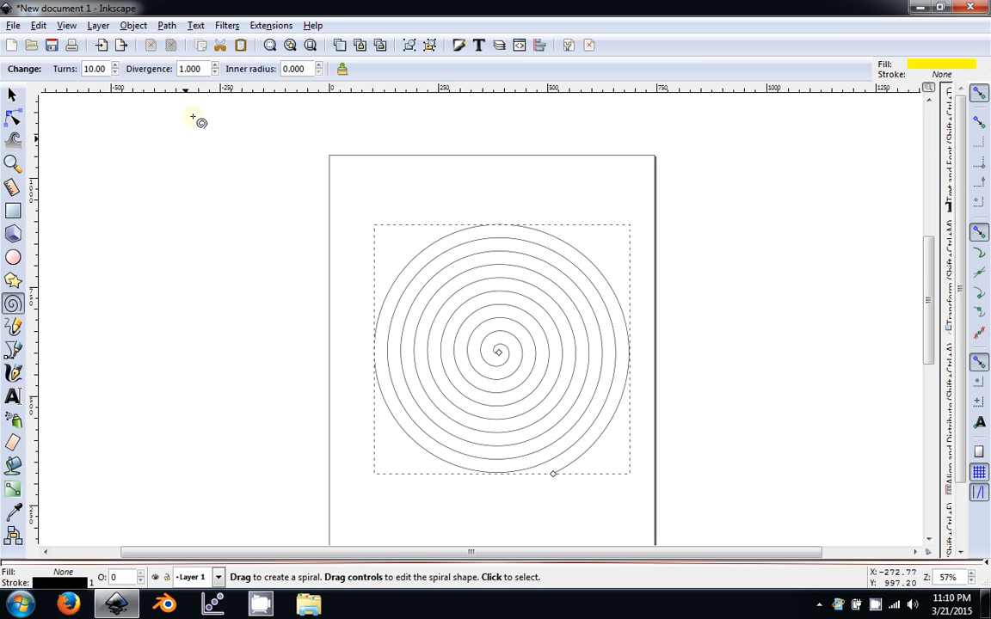
Lower the spiral's divergence to 0.040, and further to 0.000.
{"action": "left_click", "coordinate": [215, 72]}
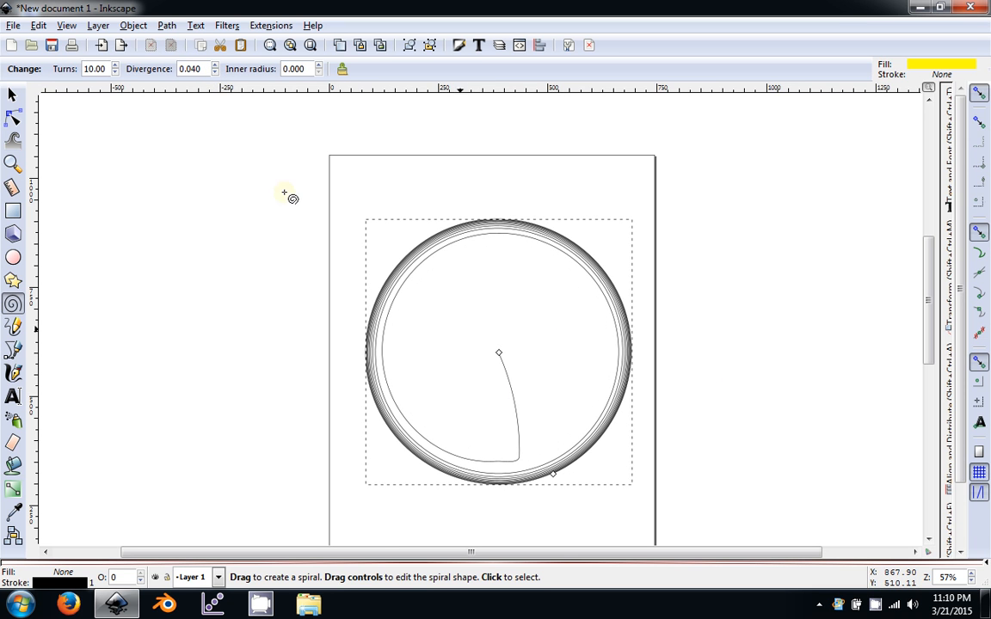
{"action": "left_click", "coordinate": [215, 72]}
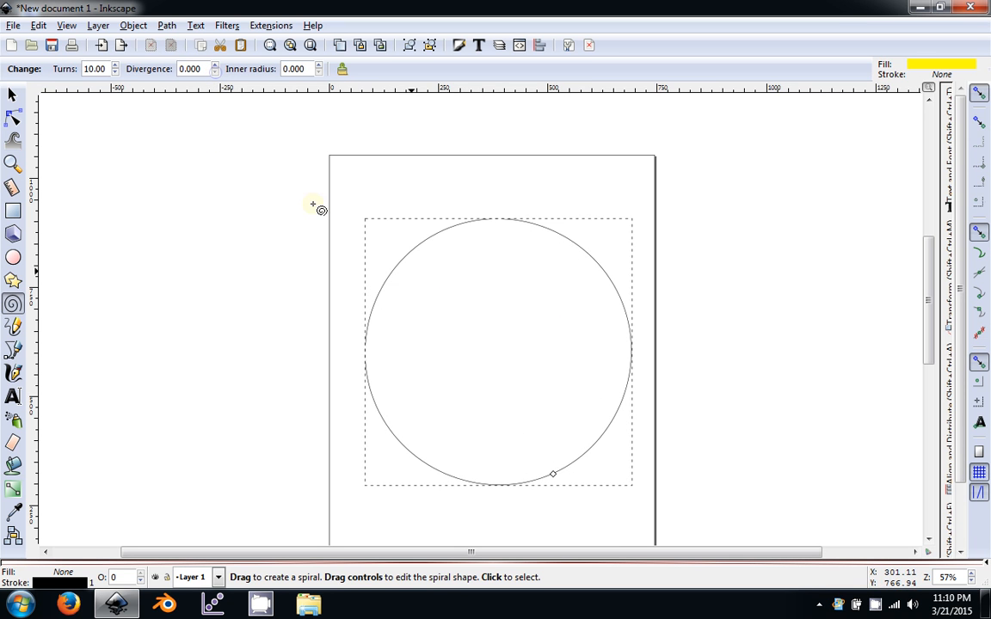
Raise the spiral's divergence to 49.840, lower it to 34.670, and set it to 1.
{"action": "left_click", "coordinate": [216, 66]}
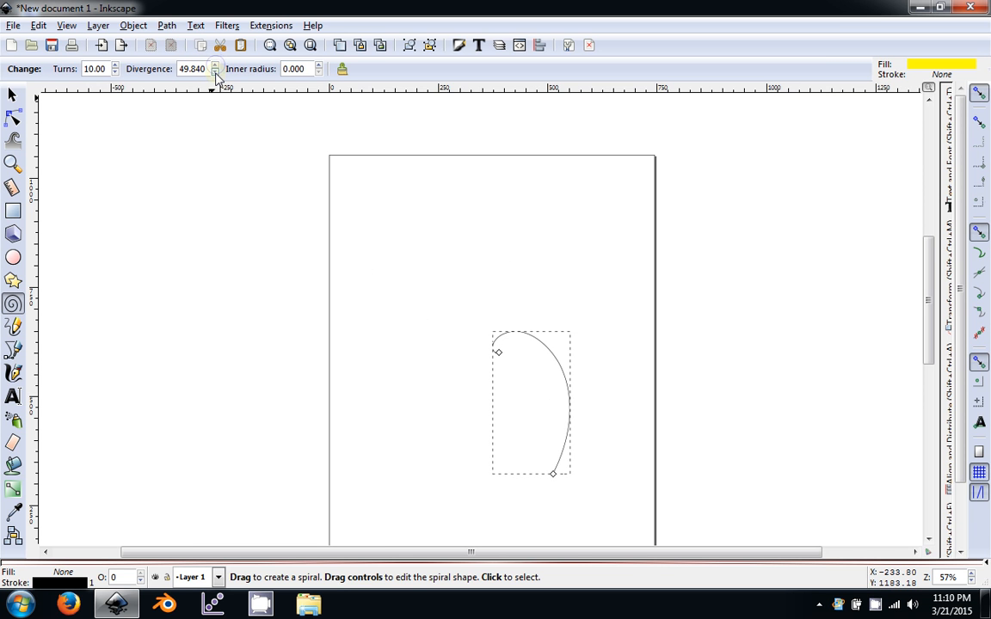
{"action": "left_click", "coordinate": [215, 72]}
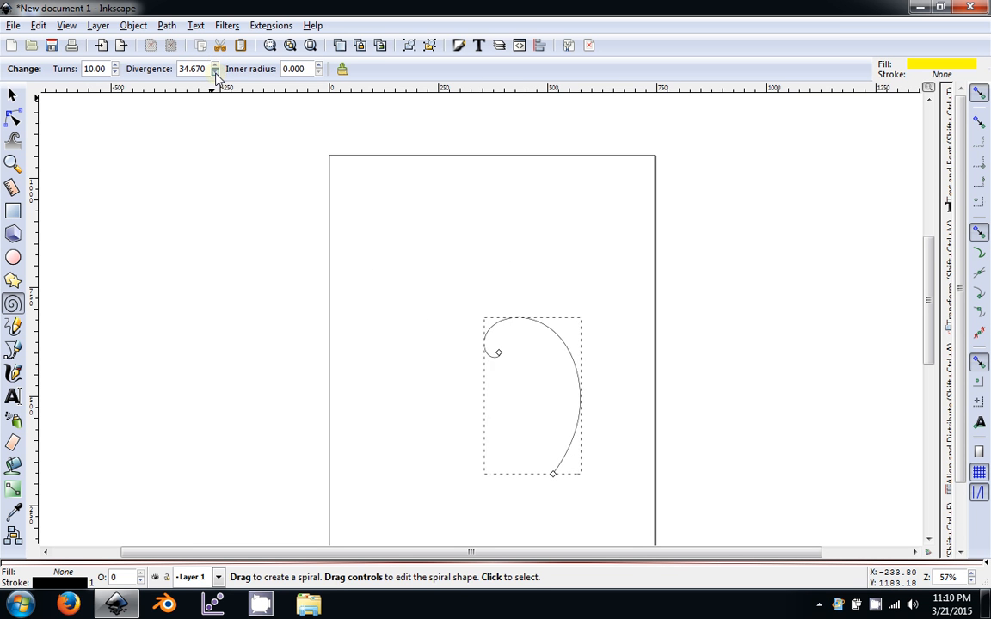
{"action": "left_click_drag", "start_coordinate": [207, 72], "coordinate": [165, 73]}
{"action": "type", "text": "1"}
{"action": "key", "text": "Return"}
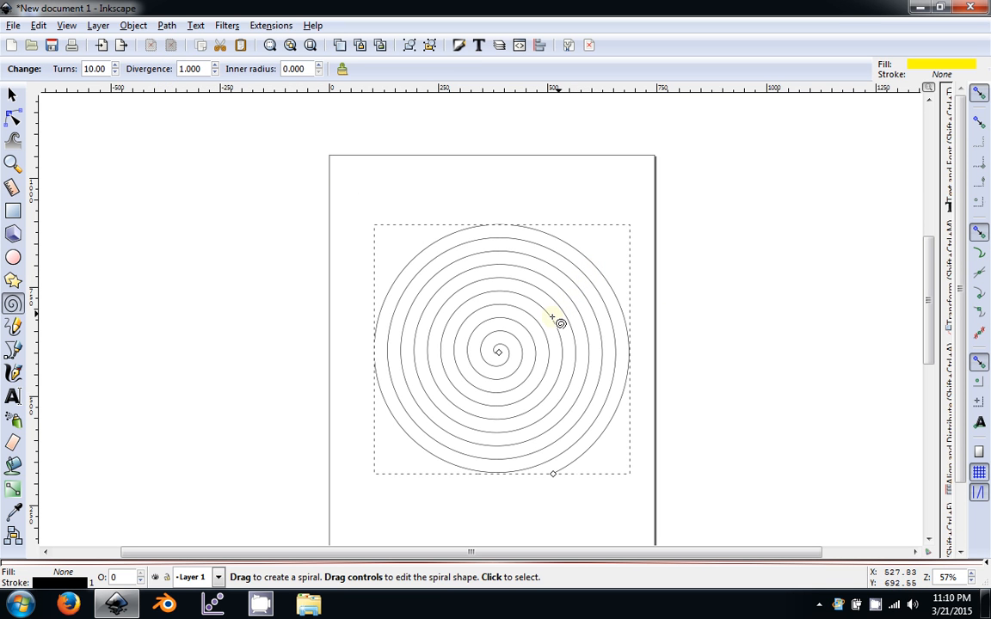
Lower the spiral's divergence in small decrements to 0.350, and further down to 0.000.
{"action": "left_click", "coordinate": [215, 72]}
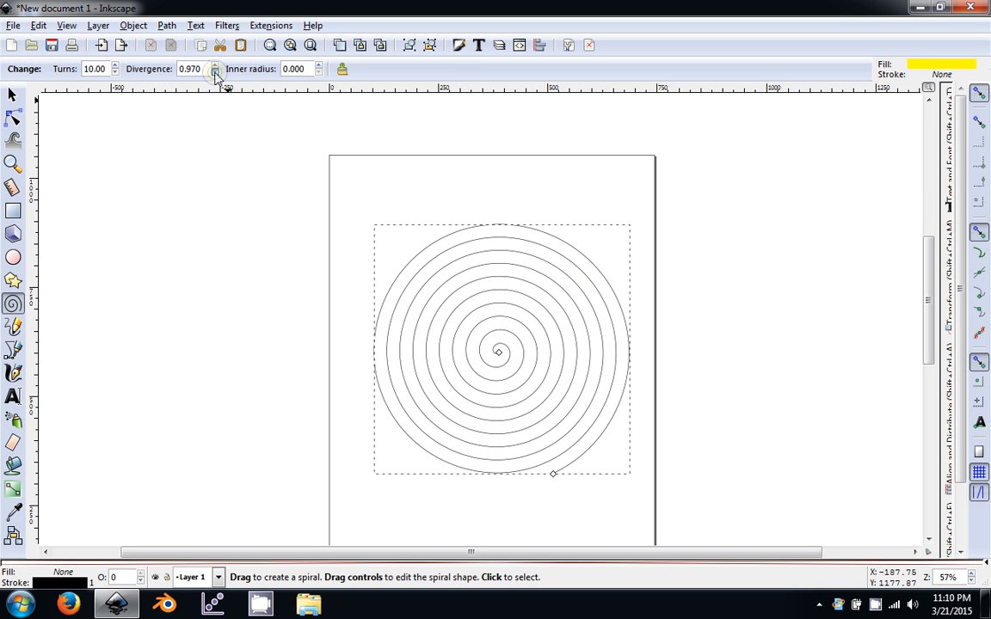
{"action": "left_click", "coordinate": [215, 72]}
{"action": "left_click", "coordinate": [215, 72]}
{"action": "left_click", "coordinate": [215, 73]}
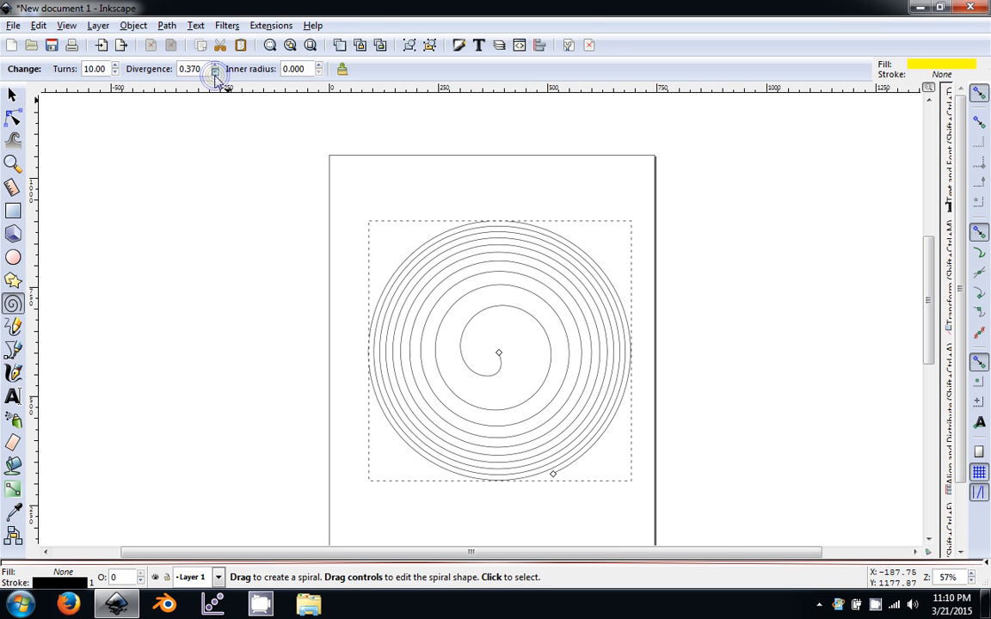
{"action": "left_click", "coordinate": [215, 72]}
{"action": "left_click", "coordinate": [215, 72]}
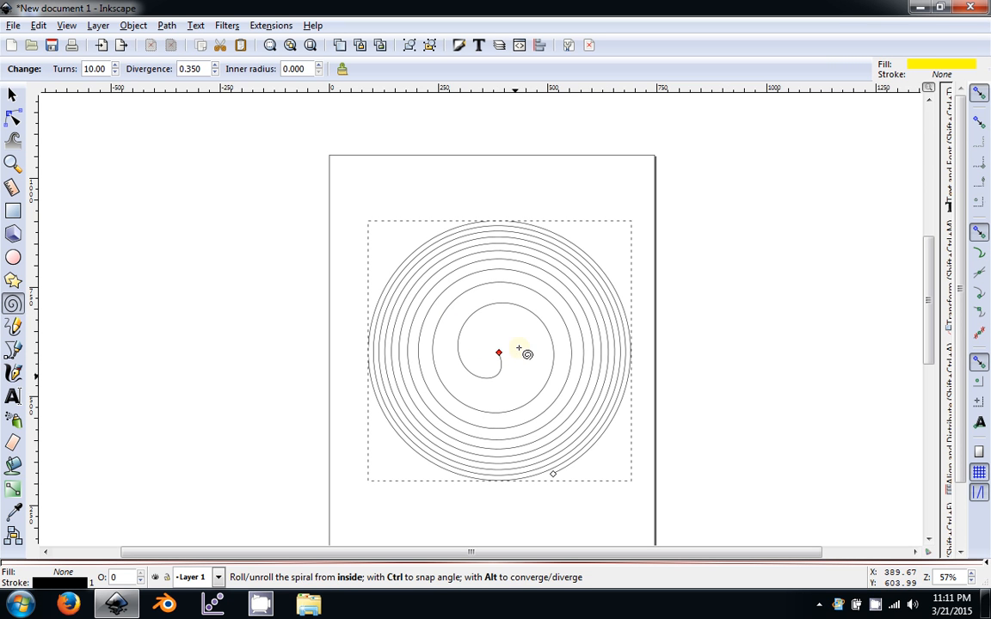
{"action": "left_click_drag", "start_coordinate": [217, 75], "coordinate": [217, 74]}
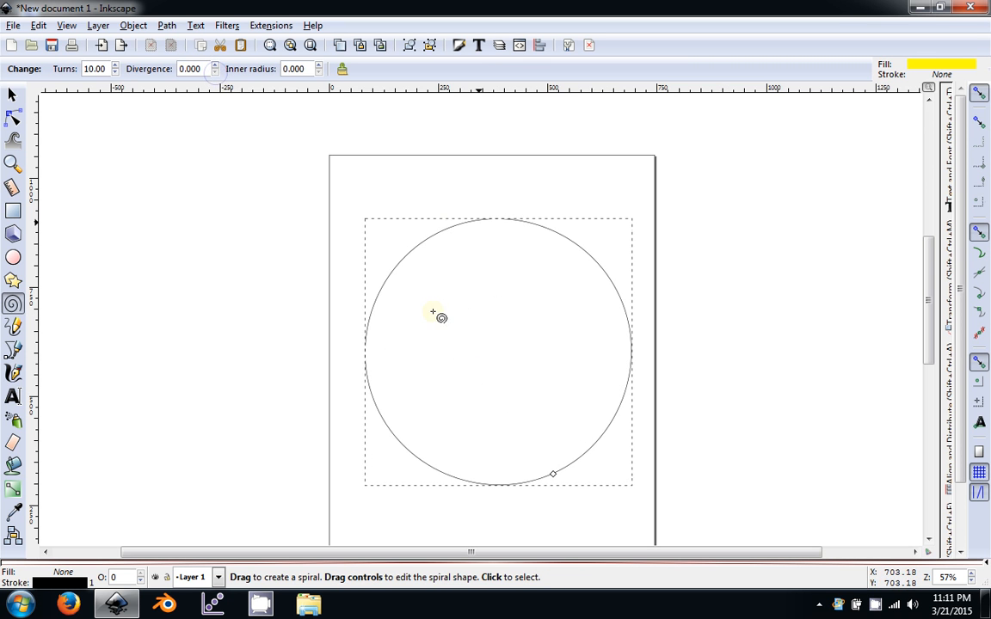
Raise the spiral's divergence in small increments, set it to 2, and deselect the spiral.
{"action": "left_click", "coordinate": [215, 66]}
{"action": "left_click", "coordinate": [216, 66]}
{"action": "left_click", "coordinate": [216, 66]}
{"action": "left_click", "coordinate": [216, 66]}
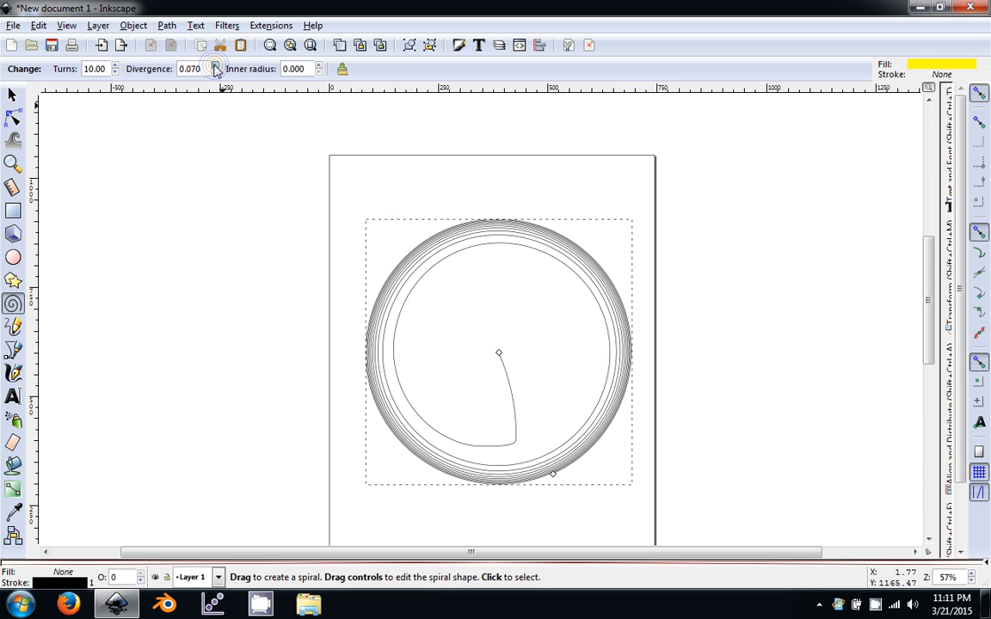
{"action": "left_click", "coordinate": [216, 66]}
{"action": "left_click", "coordinate": [215, 66]}
{"action": "left_click_drag", "start_coordinate": [216, 67], "coordinate": [138, 68]}
{"action": "left_click", "coordinate": [216, 73]}
{"action": "left_click", "coordinate": [216, 73]}
{"action": "type", "text": "2"}
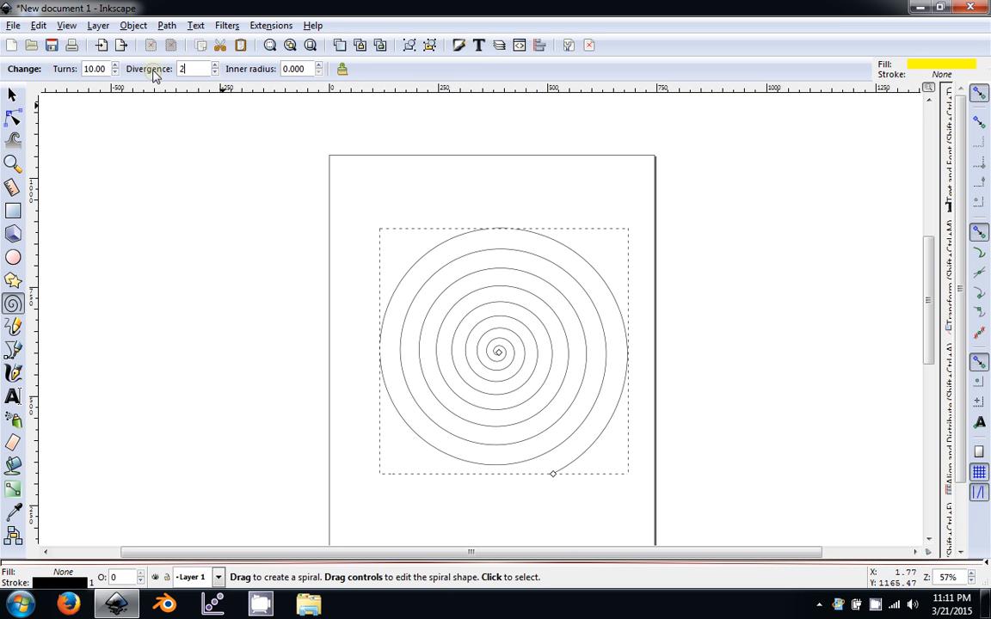
{"action": "key", "text": "Return"}
{"action": "left_click", "coordinate": [704, 449]}
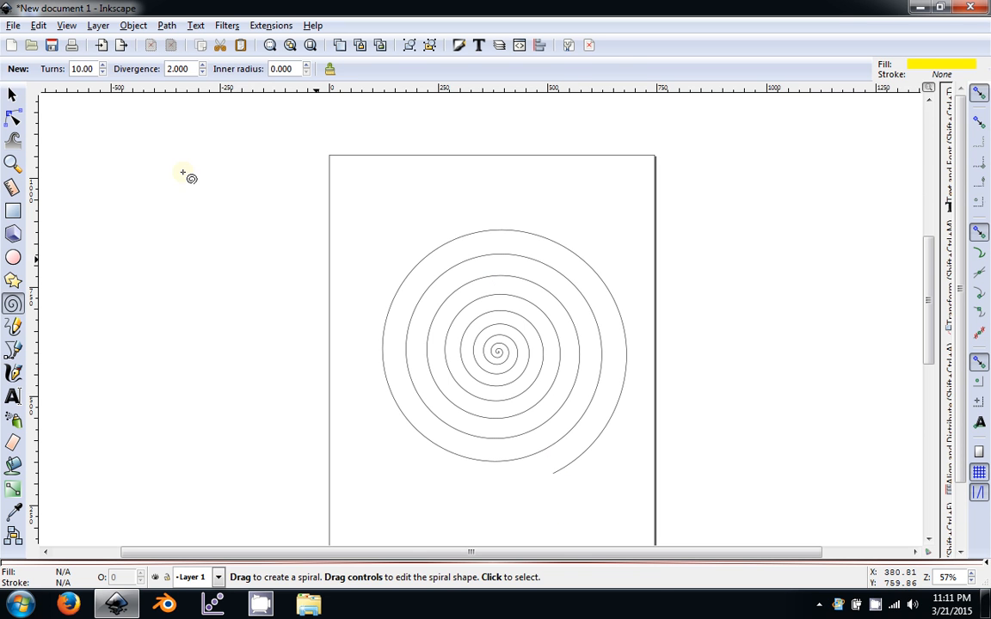
Reselect the spiral to reset its shape parameters to their defaults, and delete it from the page.
{"action": "left_click", "coordinate": [12, 95]}
{"action": "double_click", "coordinate": [499, 346]}
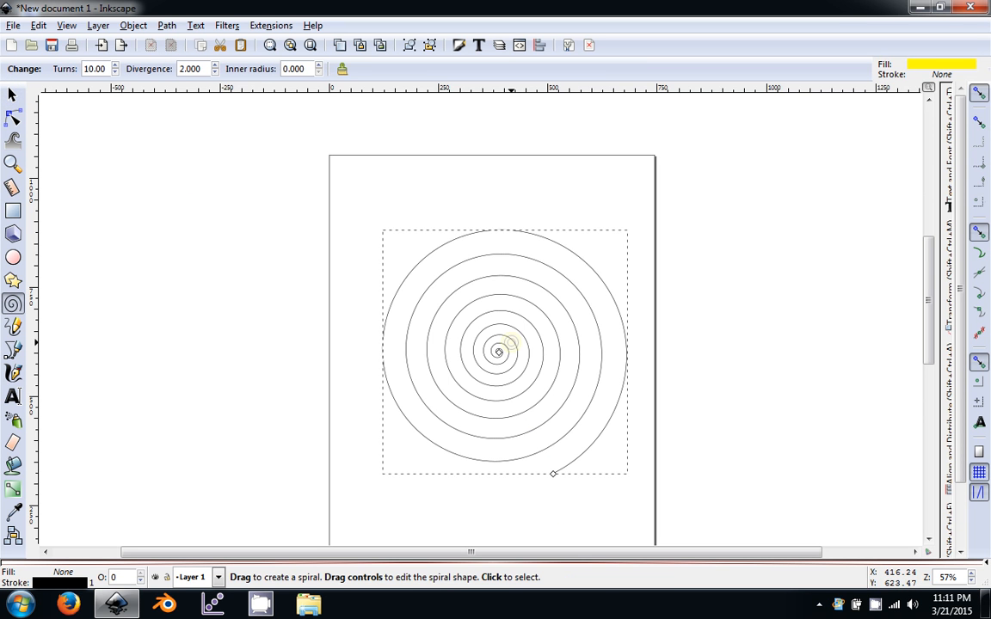
{"action": "left_click", "coordinate": [342, 70]}
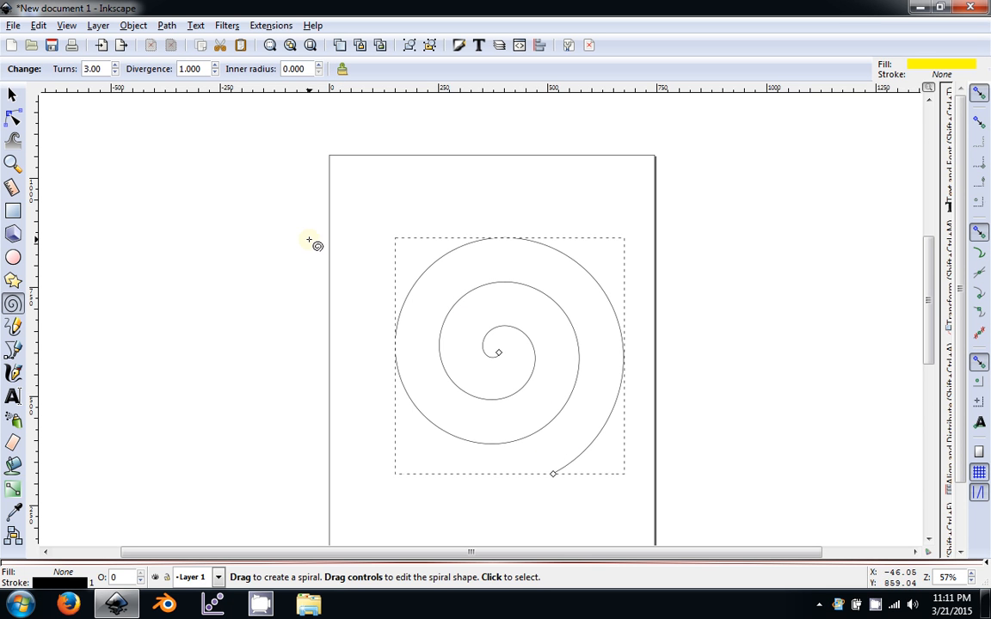
{"action": "left_click", "coordinate": [13, 95]}
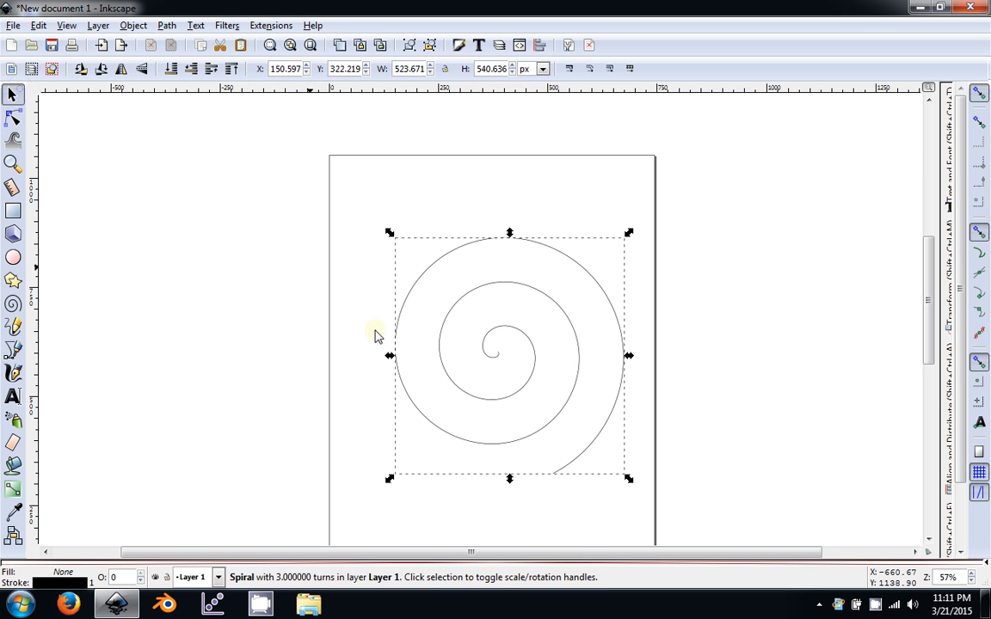
{"action": "key", "text": "Delete"}
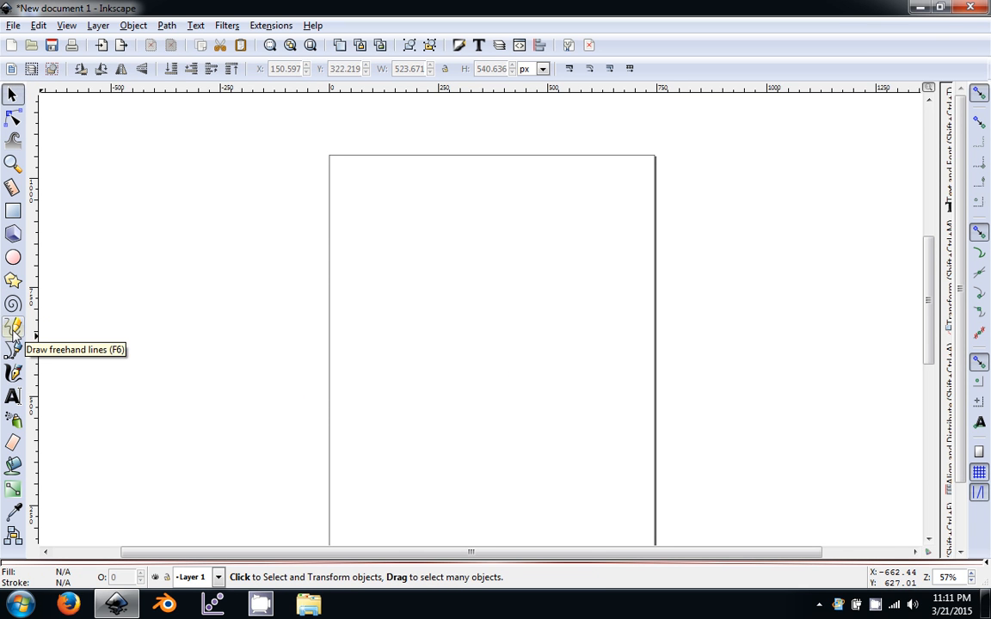
Activate the freehand line tool, and scribble a looping brush stroke in Paint for comparison, closing Paint without saving.
{"action": "left_click", "coordinate": [14, 327]}
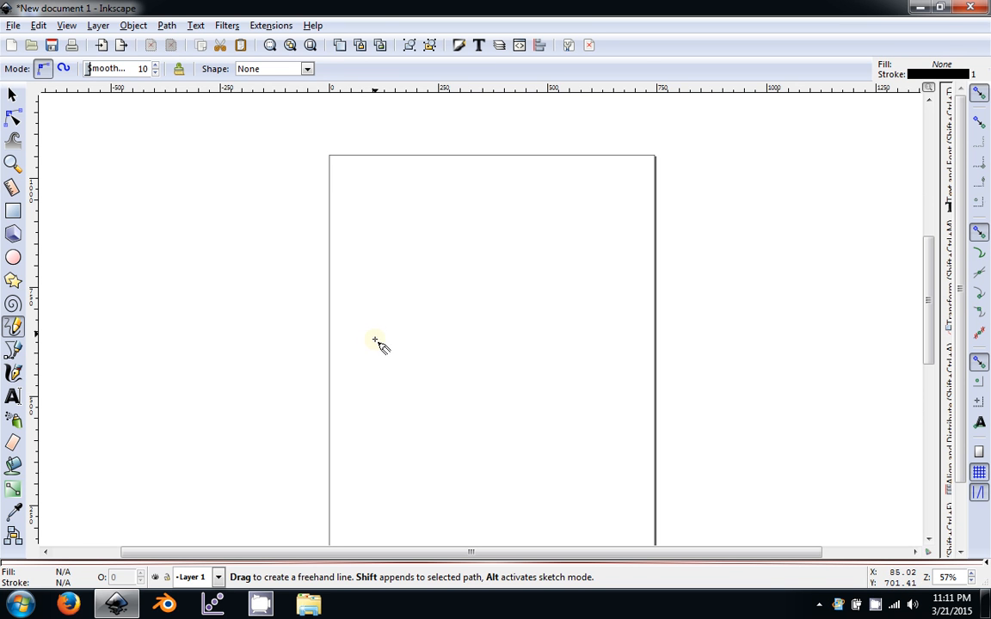
{"action": "left_click", "coordinate": [20, 604]}
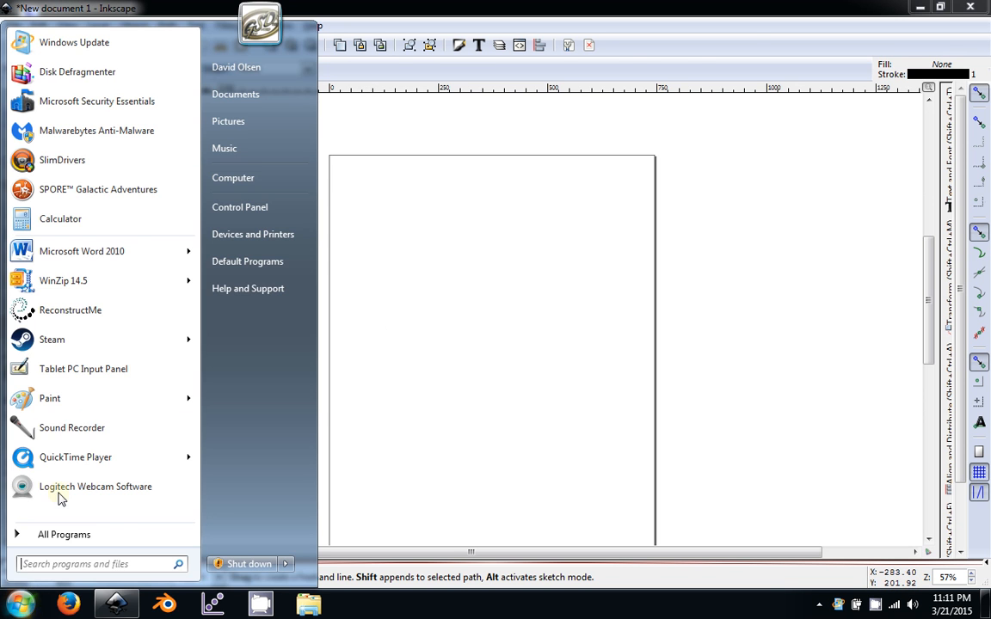
{"action": "left_click", "coordinate": [82, 399]}
{"action": "mouse_move", "coordinate": [303, 179]}
{"action": "left_mouse_down"}
{"action": "mouse_move", "coordinate": [400, 298]}
{"action": "mouse_move", "coordinate": [462, 314]}
{"action": "mouse_move", "coordinate": [602, 449]}
{"action": "mouse_move", "coordinate": [689, 361]}
{"action": "mouse_move", "coordinate": [571, 290]}
{"action": "mouse_move", "coordinate": [442, 392]}
{"action": "mouse_move", "coordinate": [244, 396]}
{"action": "mouse_move", "coordinate": [334, 342]}
{"action": "mouse_move", "coordinate": [645, 486]}
{"action": "mouse_move", "coordinate": [453, 369]}
{"action": "mouse_move", "coordinate": [188, 404]}
{"action": "left_mouse_up"}
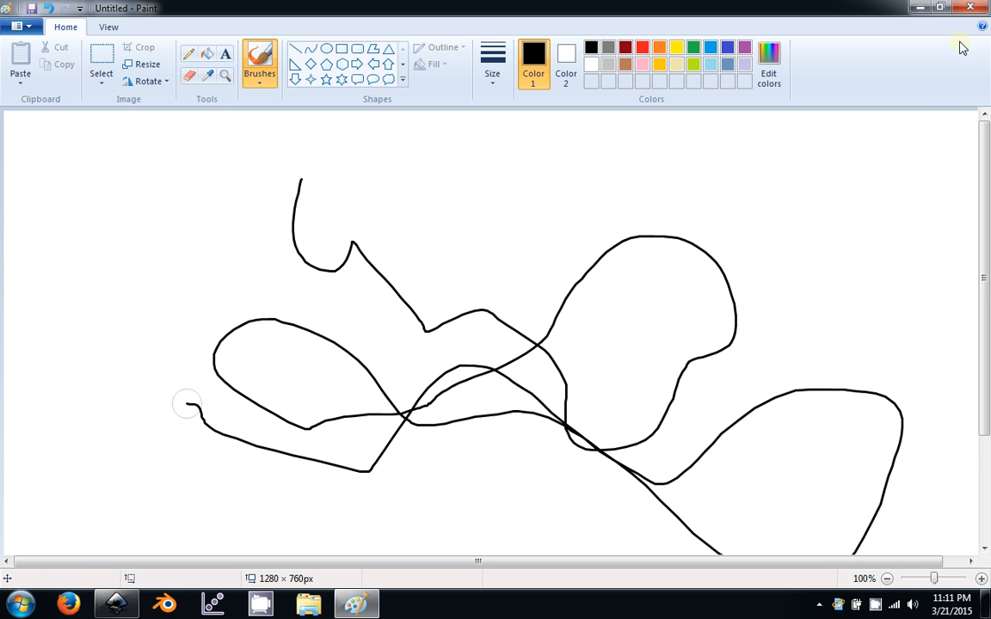
{"action": "left_click", "coordinate": [970, 7]}
{"action": "left_click", "coordinate": [542, 308]}
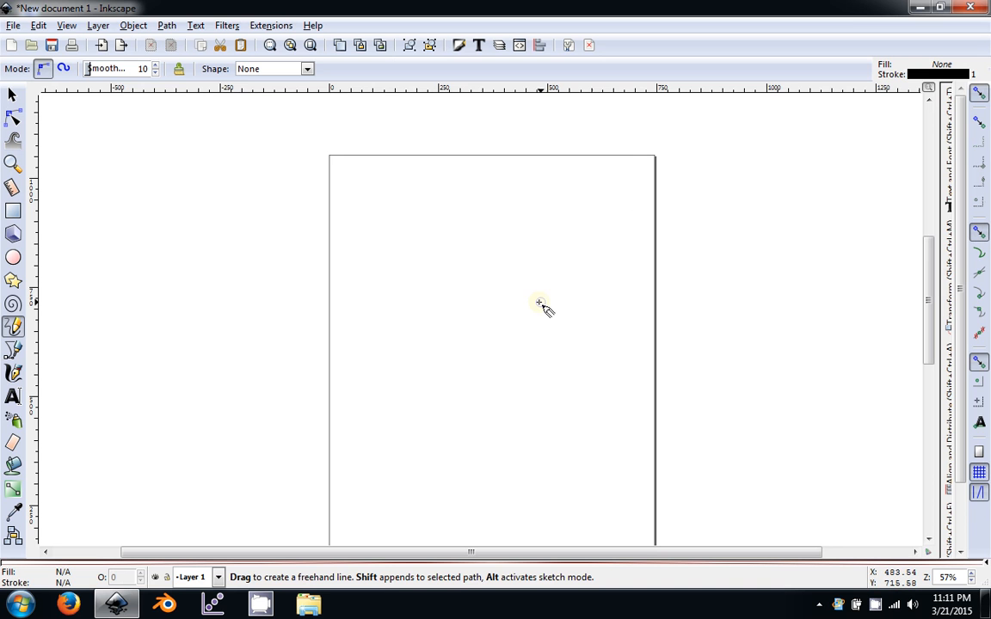
Draw a looping freehand line inside the page, display its nodes, and delete the line.
{"action": "mouse_move", "coordinate": [435, 228]}
{"action": "left_mouse_down"}
{"action": "mouse_move", "coordinate": [430, 394]}
{"action": "mouse_move", "coordinate": [564, 442]}
{"action": "mouse_move", "coordinate": [549, 256]}
{"action": "mouse_move", "coordinate": [529, 231]}
{"action": "left_mouse_up"}
{"action": "left_click_drag", "start_coordinate": [519, 353], "coordinate": [619, 389]}
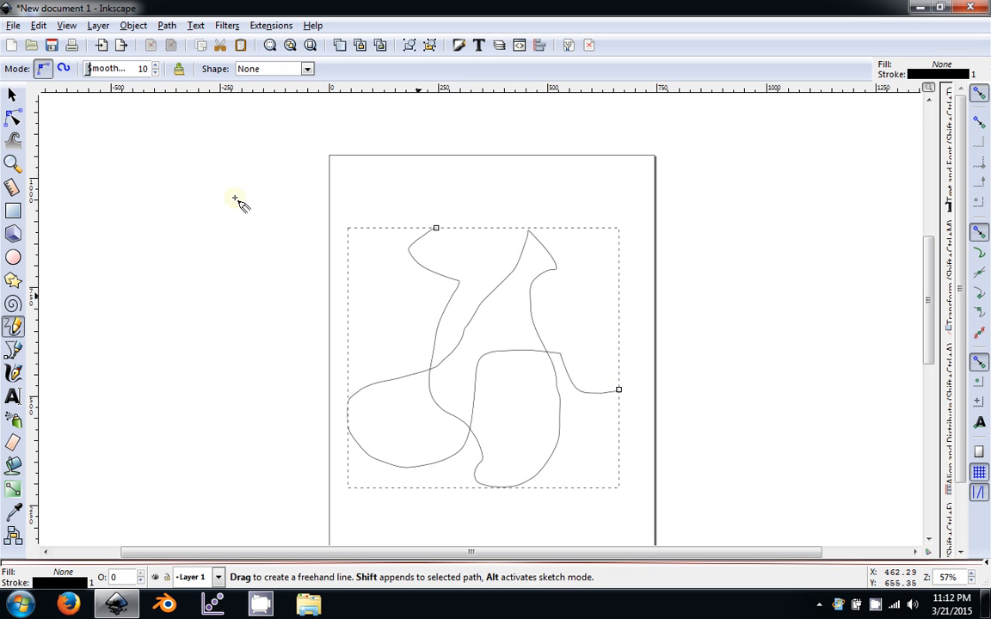
{"action": "left_click", "coordinate": [13, 118]}
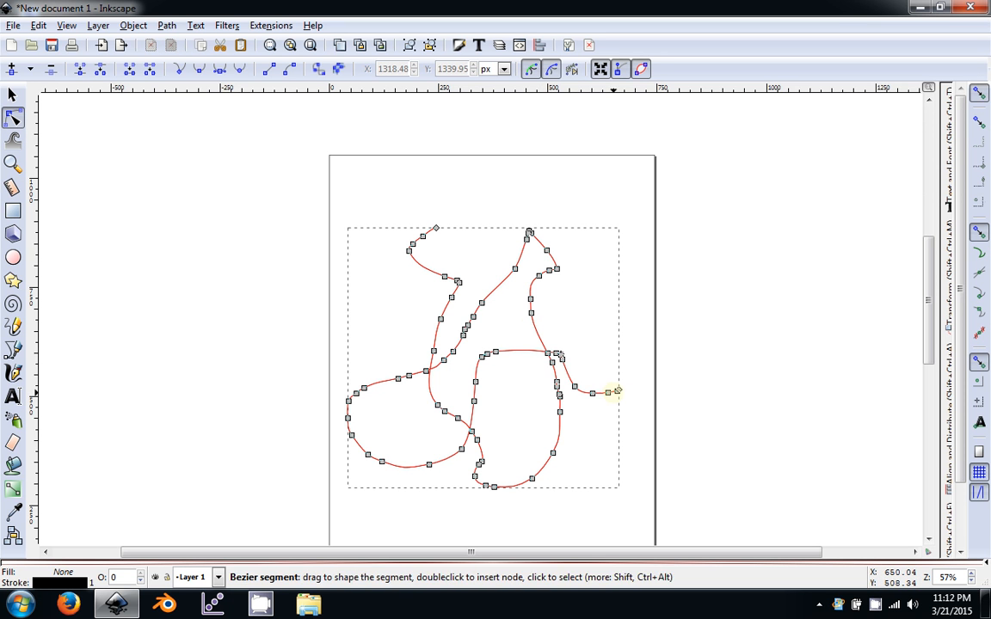
{"action": "key", "text": "s"}
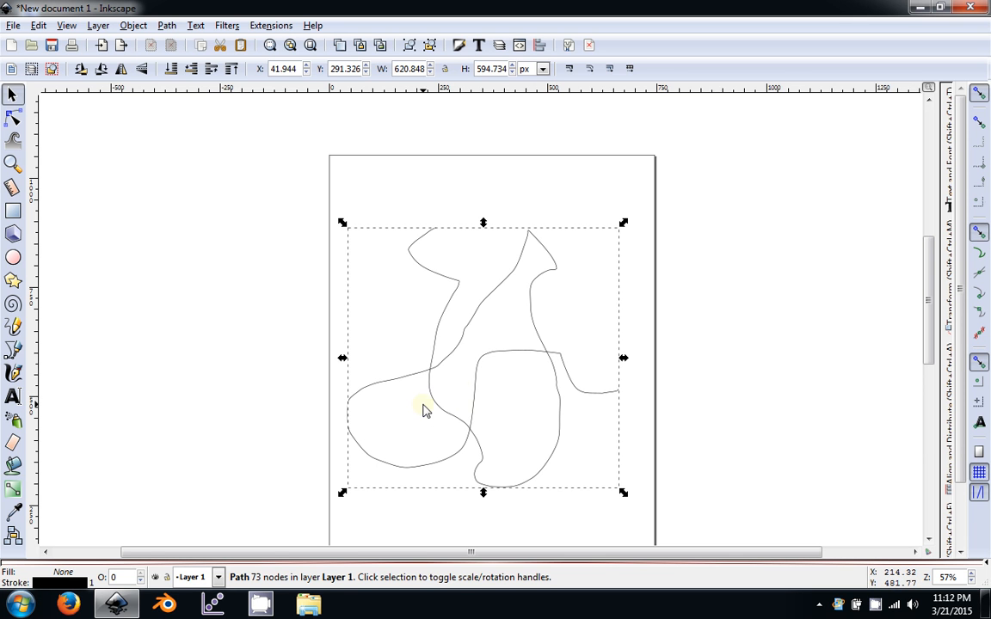
{"action": "key", "text": "Delete"}
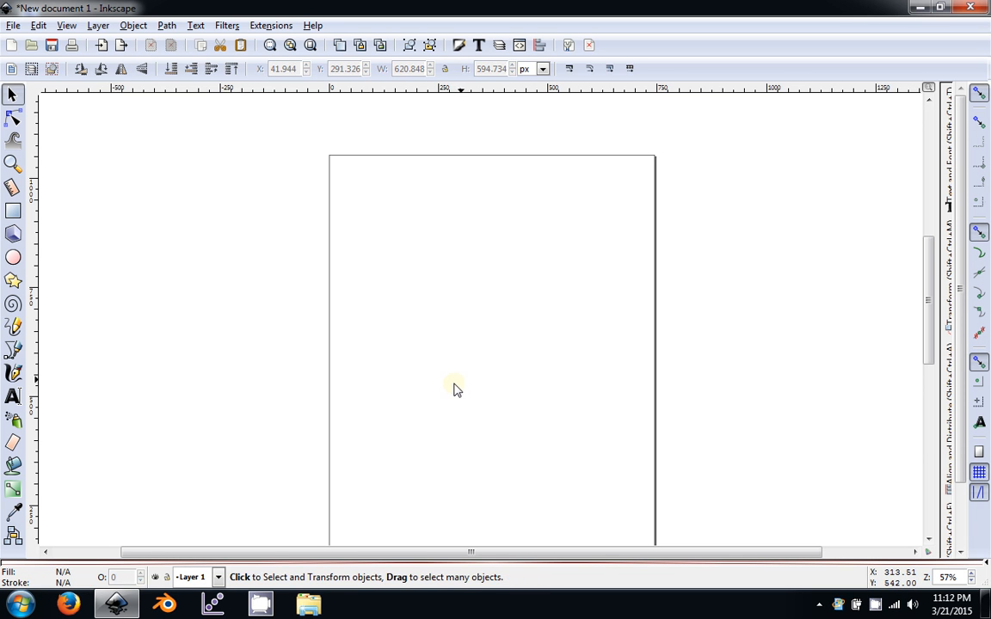
Draw an open zigzag path of ten straight segments inside the page with the Bezier pen, and delete it.
{"action": "left_click", "coordinate": [14, 352]}
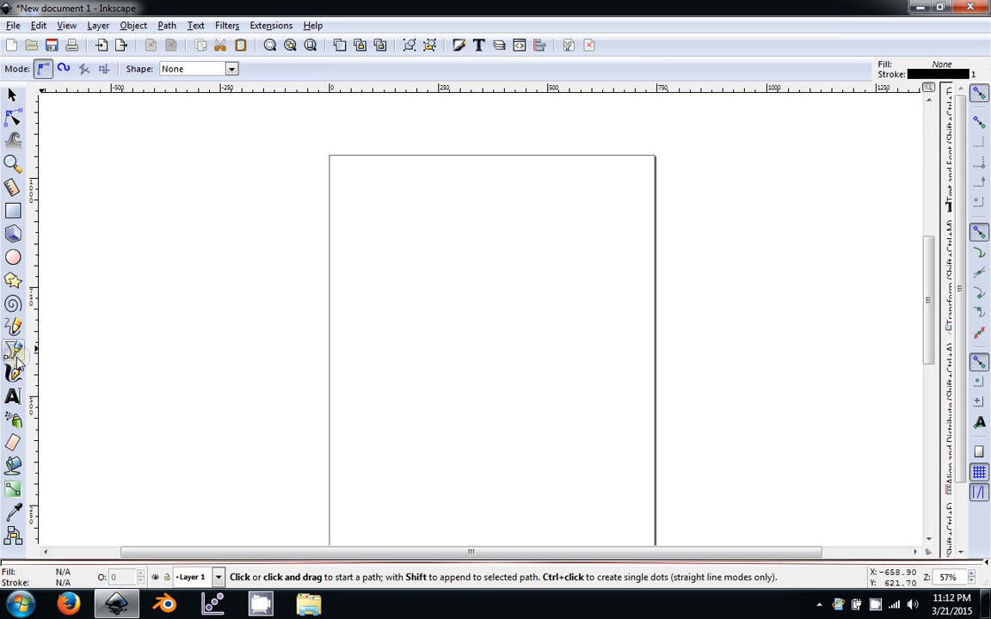
{"action": "left_click", "coordinate": [378, 202]}
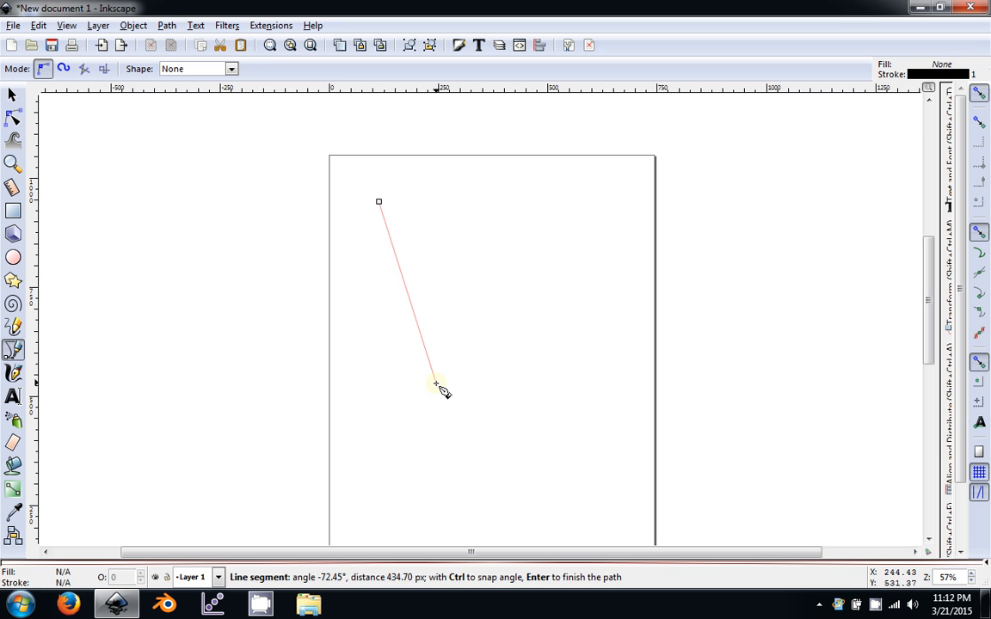
{"action": "left_click", "coordinate": [368, 450]}
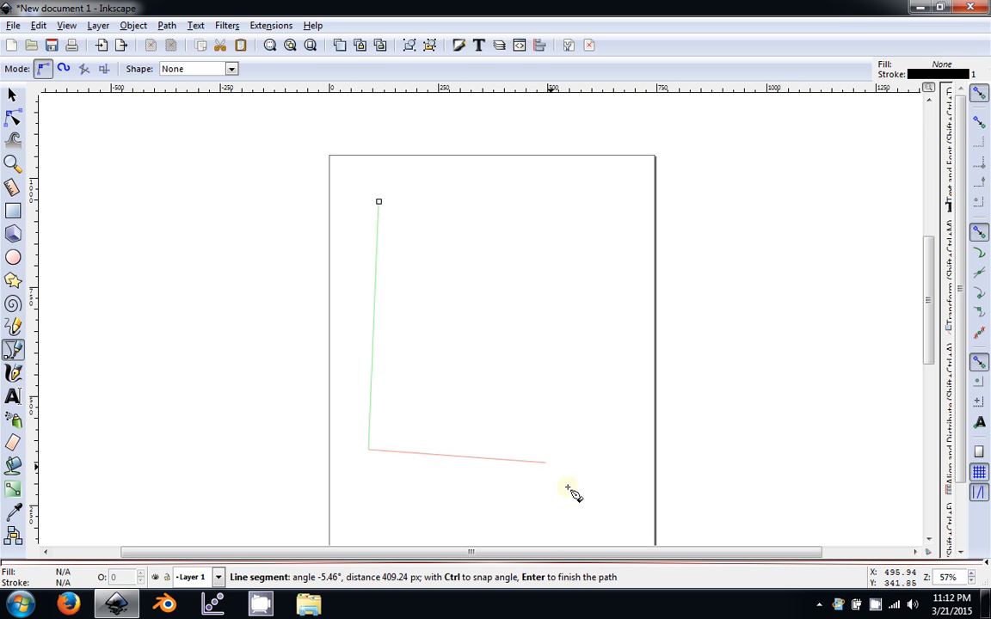
{"action": "left_click", "coordinate": [503, 500]}
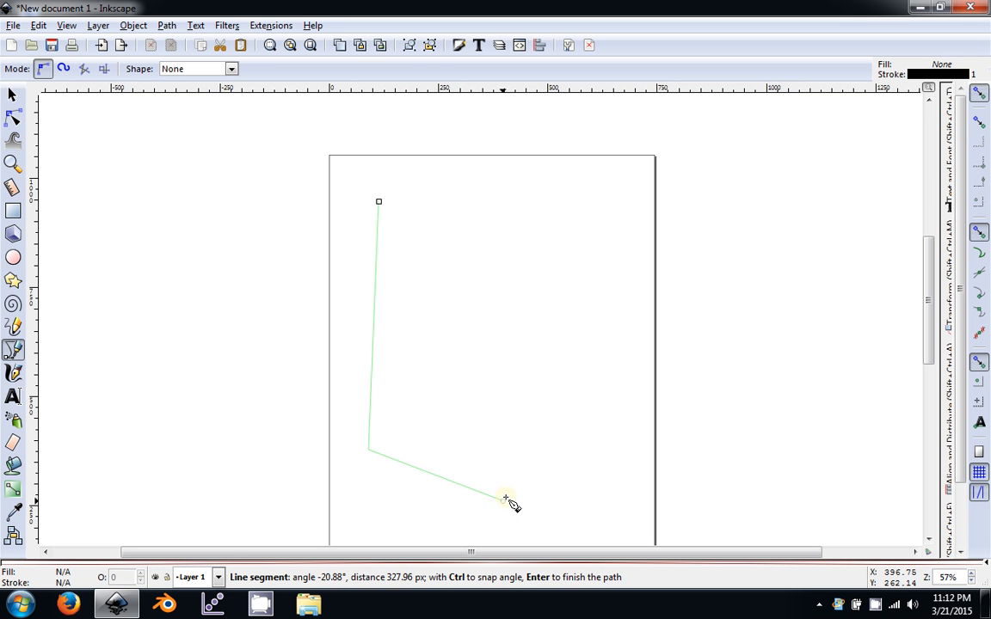
{"action": "left_click", "coordinate": [600, 459]}
{"action": "left_click", "coordinate": [560, 421]}
{"action": "left_click", "coordinate": [446, 467]}
{"action": "left_click", "coordinate": [461, 358]}
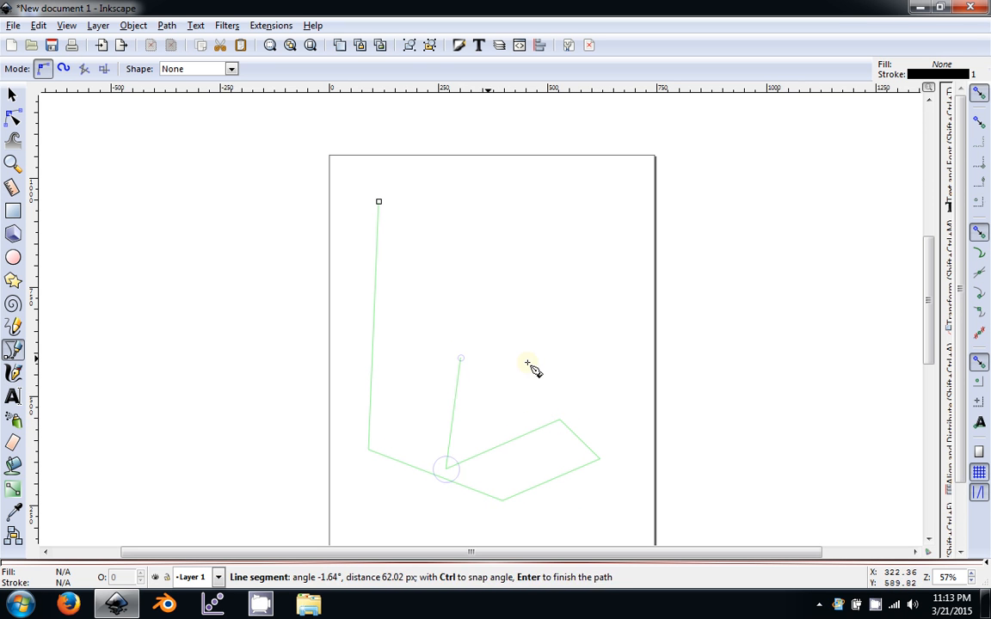
{"action": "left_click", "coordinate": [603, 377]}
{"action": "left_click", "coordinate": [600, 302]}
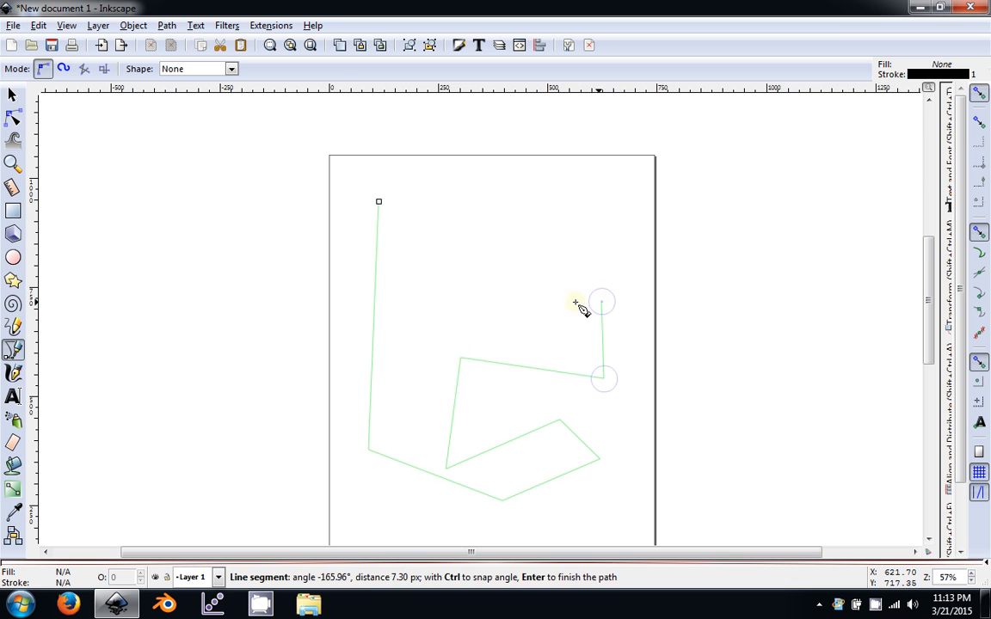
{"action": "left_click", "coordinate": [494, 306]}
{"action": "left_click", "coordinate": [556, 219]}
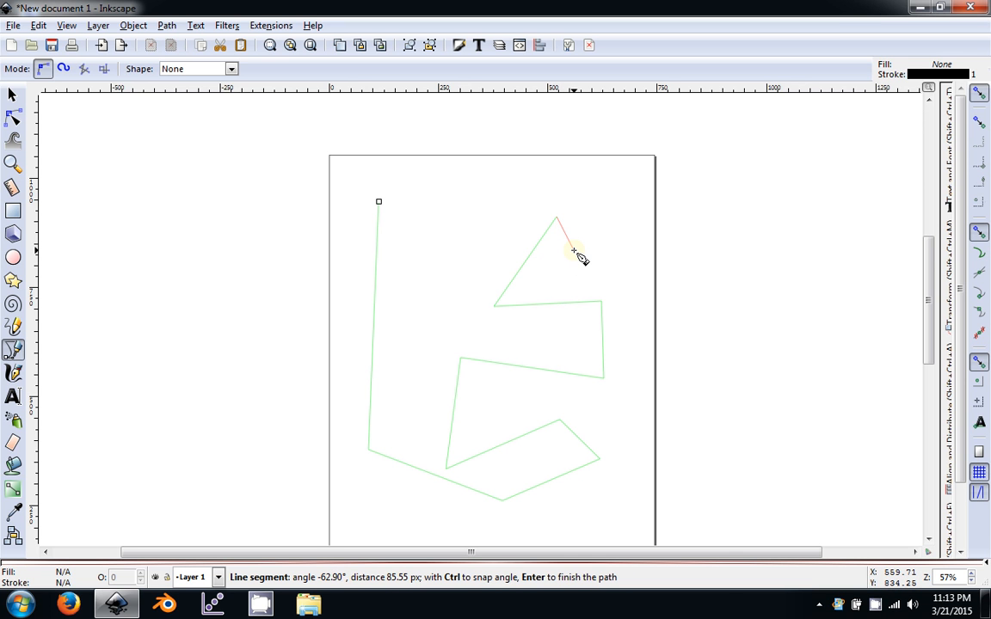
{"action": "key", "text": "Return"}
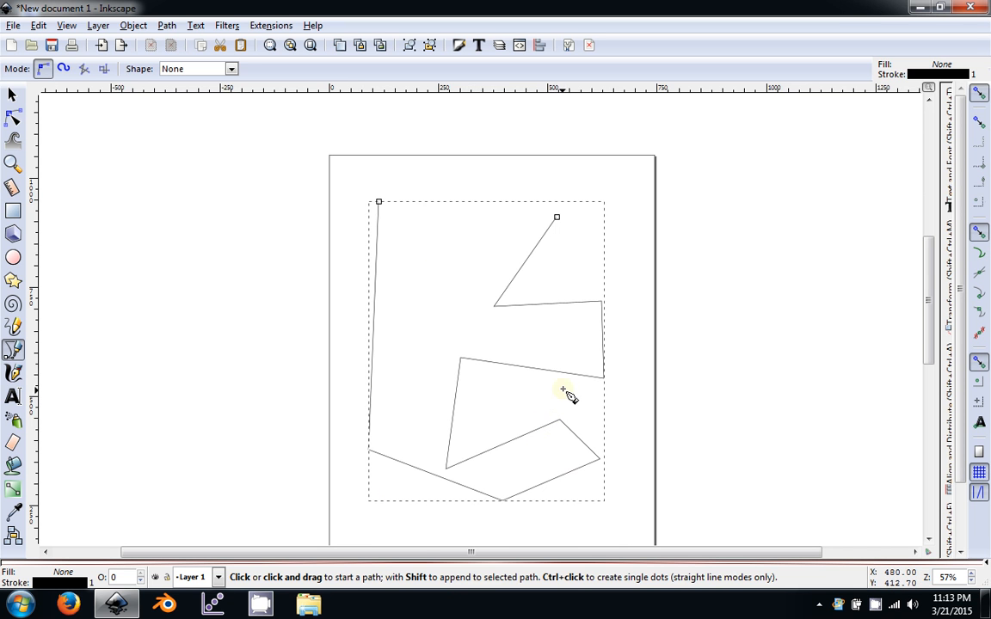
{"action": "key", "text": "Delete"}
Draw a closed E-shaped path of twelve straight segments, about 499 by 687 px, inside the page with the Bezier pen, and delete it.
{"action": "left_click", "coordinate": [394, 212]}
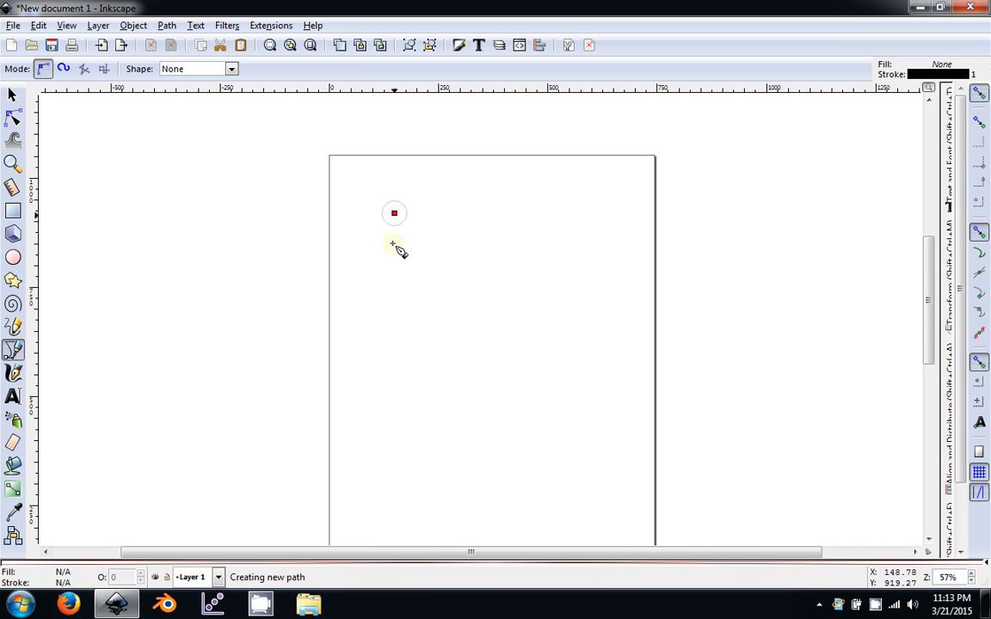
{"action": "left_click", "coordinate": [379, 463]}
{"action": "left_click", "coordinate": [594, 504]}
{"action": "left_click", "coordinate": [591, 400]}
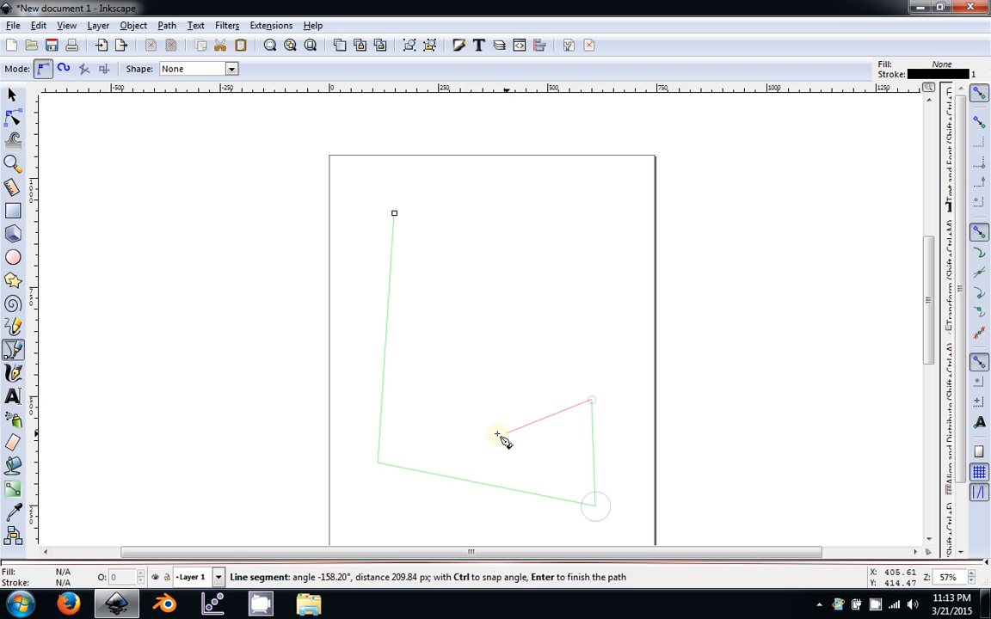
{"action": "left_click", "coordinate": [478, 429]}
{"action": "left_click", "coordinate": [471, 365]}
{"action": "left_click", "coordinate": [555, 365]}
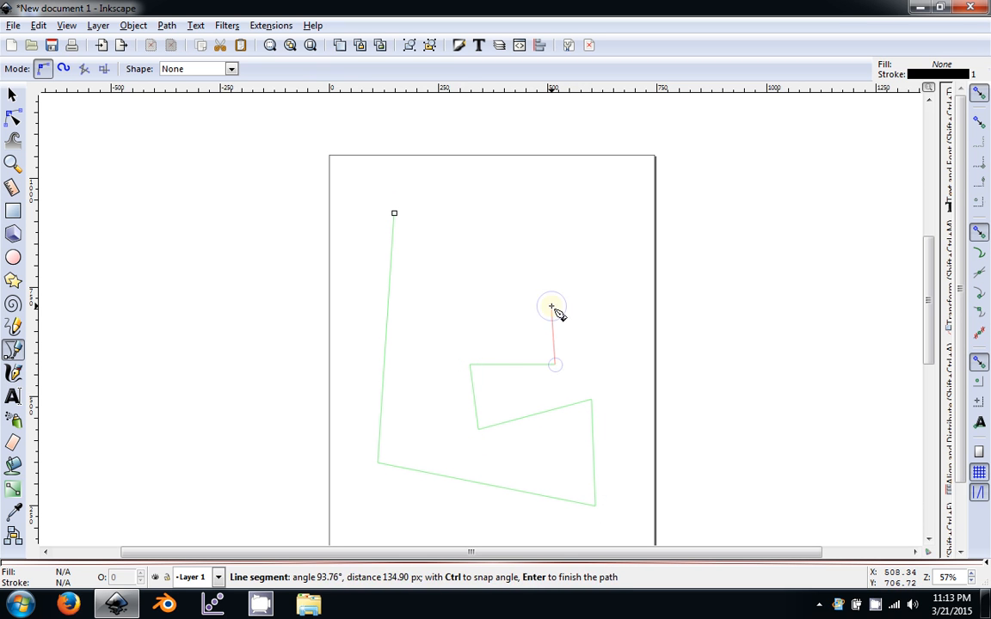
{"action": "left_click", "coordinate": [551, 306]}
{"action": "left_click", "coordinate": [460, 306]}
{"action": "left_click", "coordinate": [468, 258]}
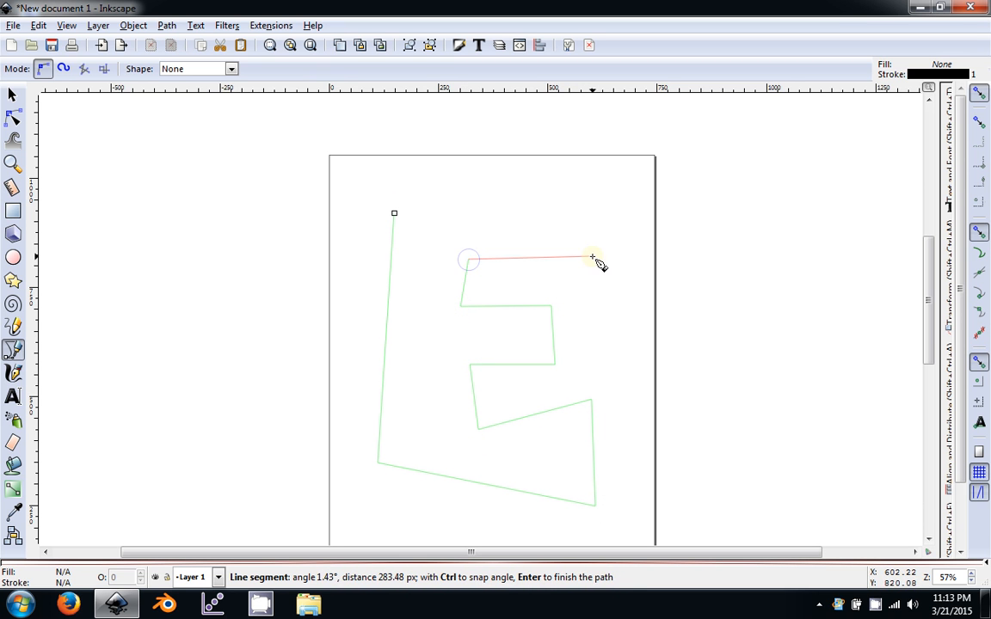
{"action": "left_click", "coordinate": [593, 256]}
{"action": "left_click", "coordinate": [590, 207]}
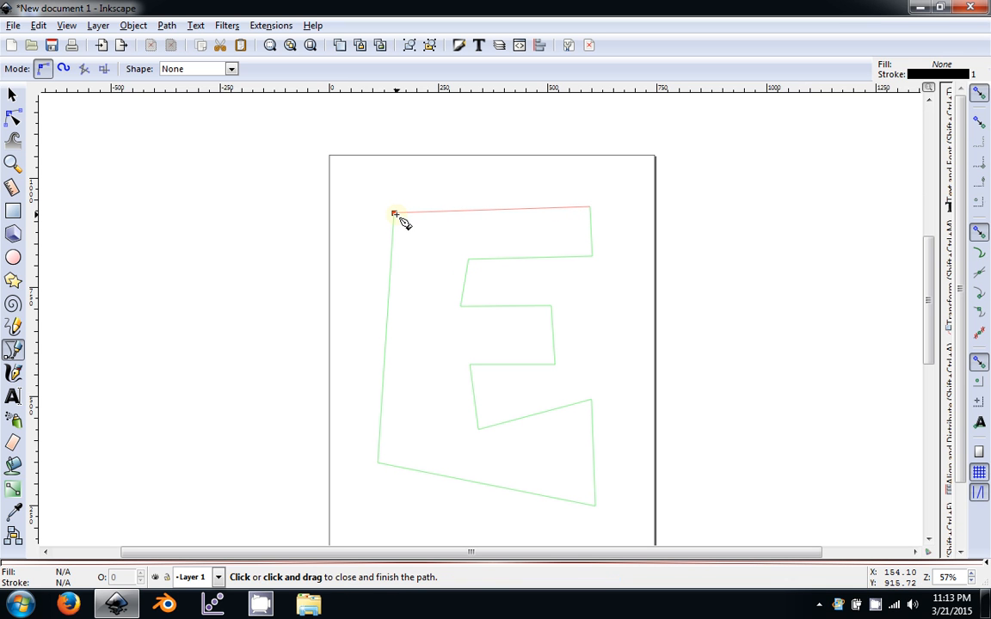
{"action": "left_click", "coordinate": [394, 213]}
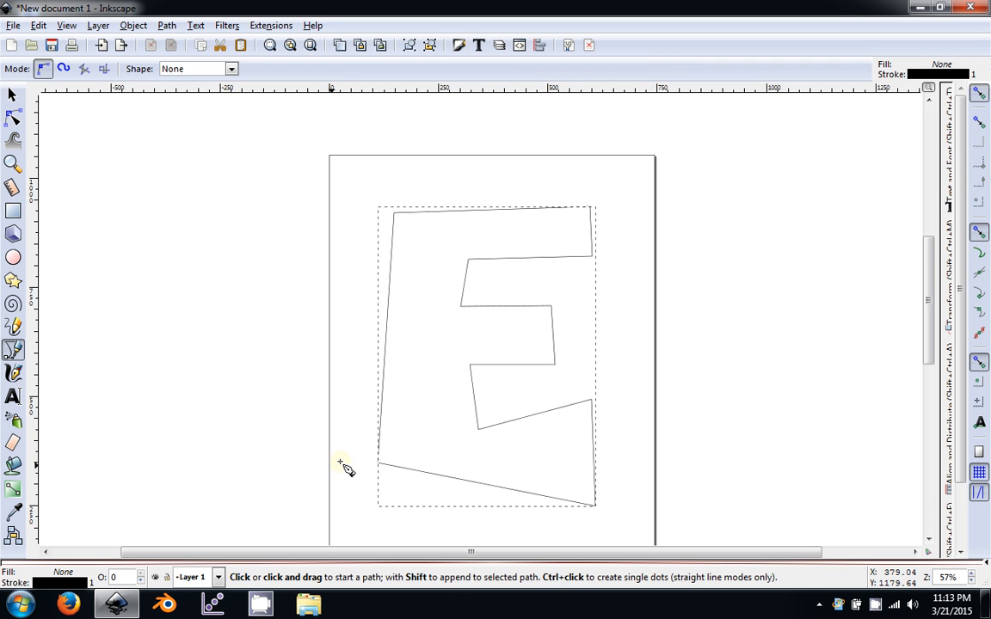
{"action": "left_click", "coordinate": [12, 95]}
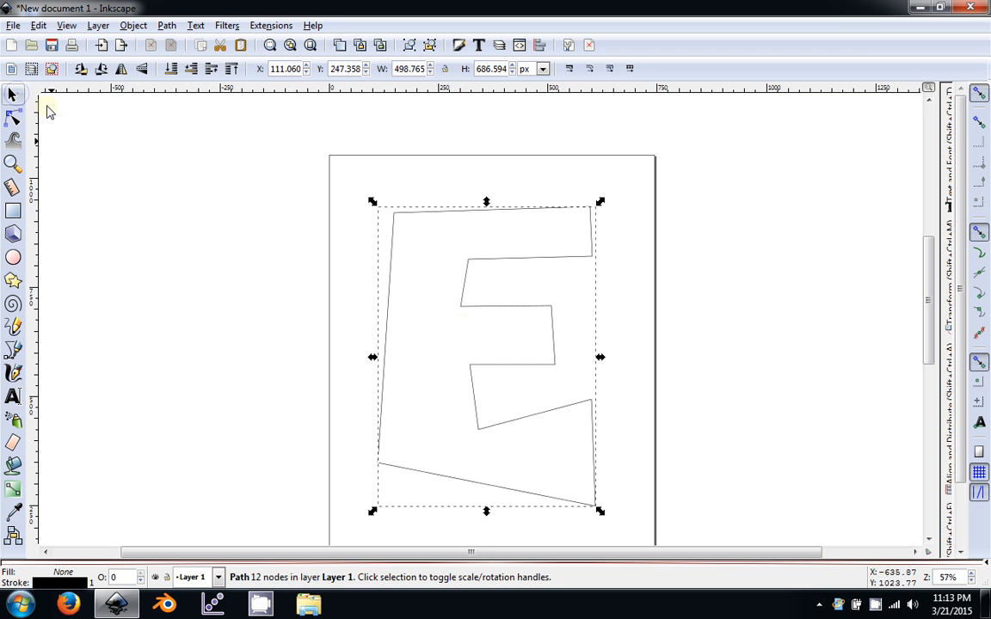
{"action": "key", "text": "Delete"}
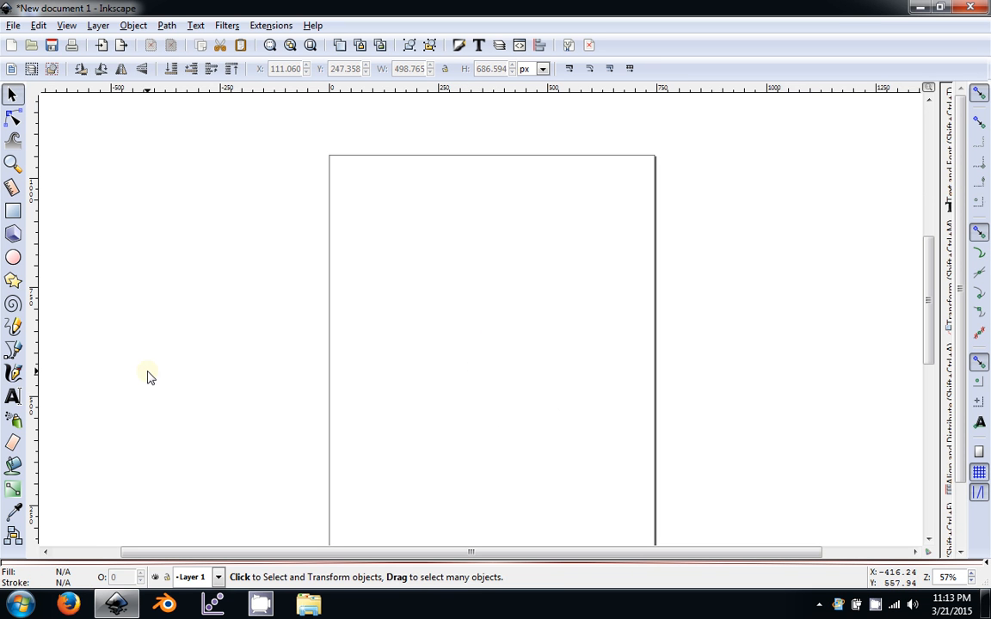
Draw a wavy calligraphic stroke from the page's left edge to just past its middle with the Calligraphy tool.
{"action": "left_click", "coordinate": [13, 373]}
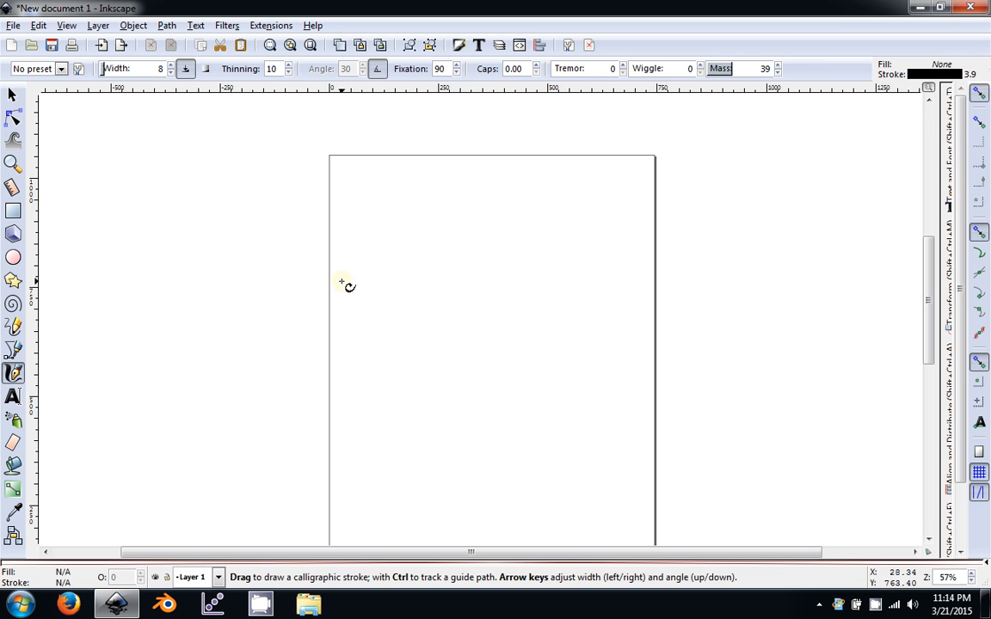
{"action": "mouse_move", "coordinate": [341, 283]}
{"action": "left_mouse_down"}
{"action": "mouse_move", "coordinate": [370, 262]}
{"action": "mouse_move", "coordinate": [402, 310]}
{"action": "left_mouse_up"}
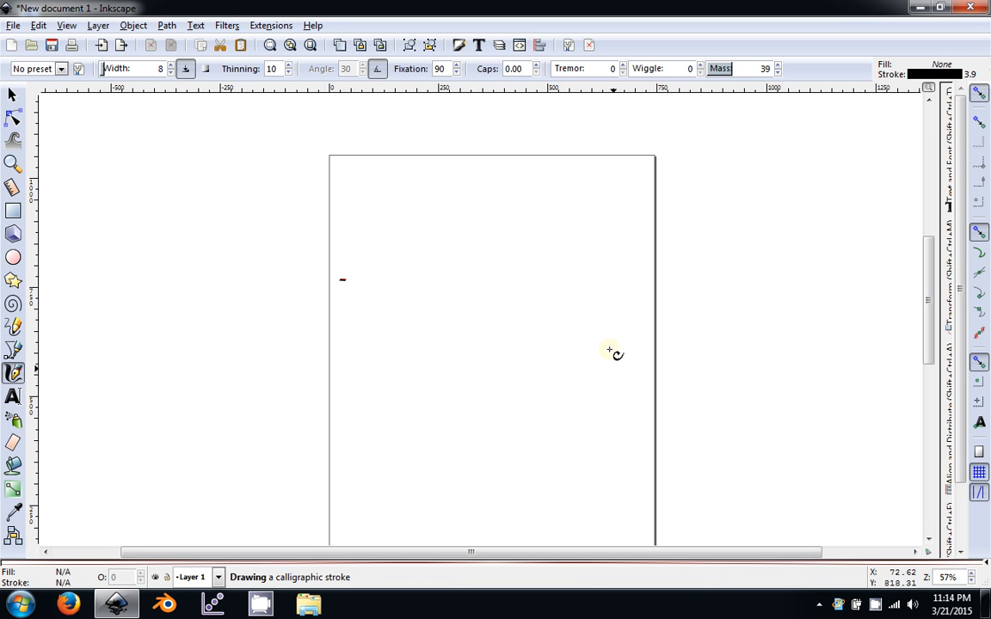
{"action": "left_click_drag", "start_coordinate": [611, 351], "coordinate": [611, 345]}
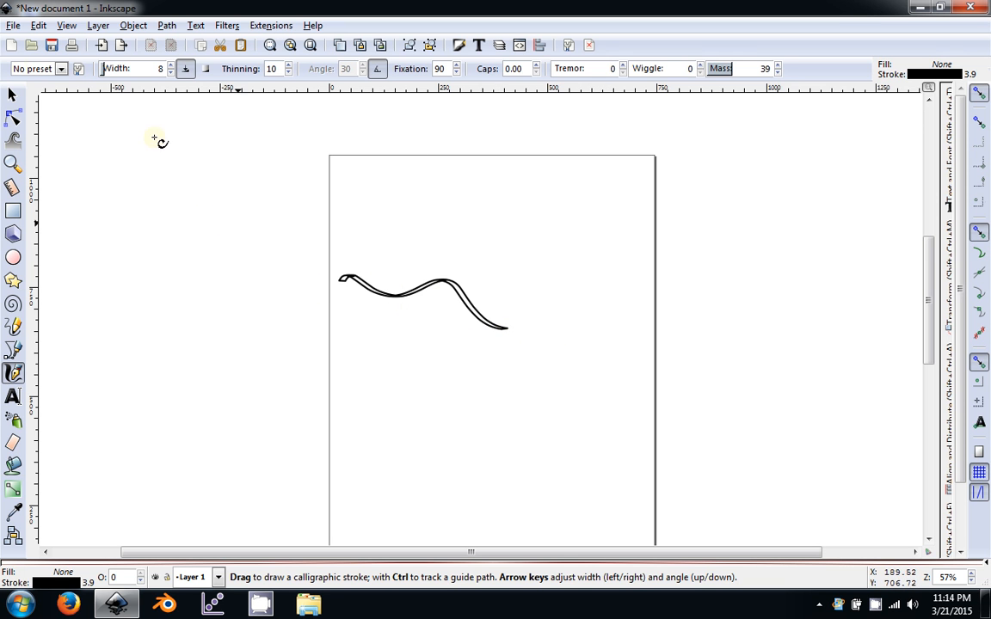
Delete the existing wavy calligraphic stroke from the page.
{"action": "left_click", "coordinate": [13, 96]}
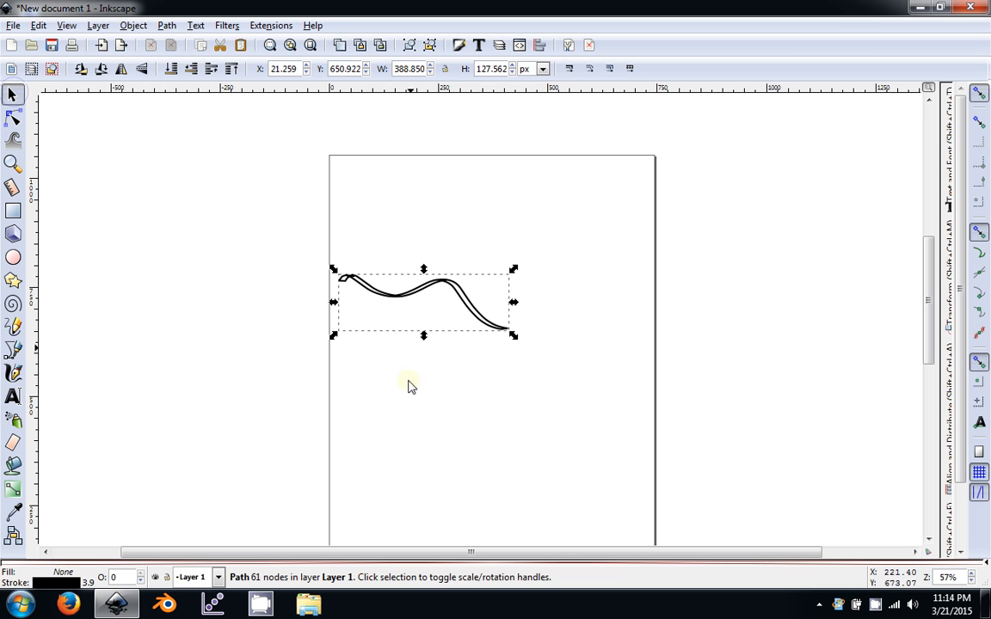
{"action": "double_click", "coordinate": [465, 297]}
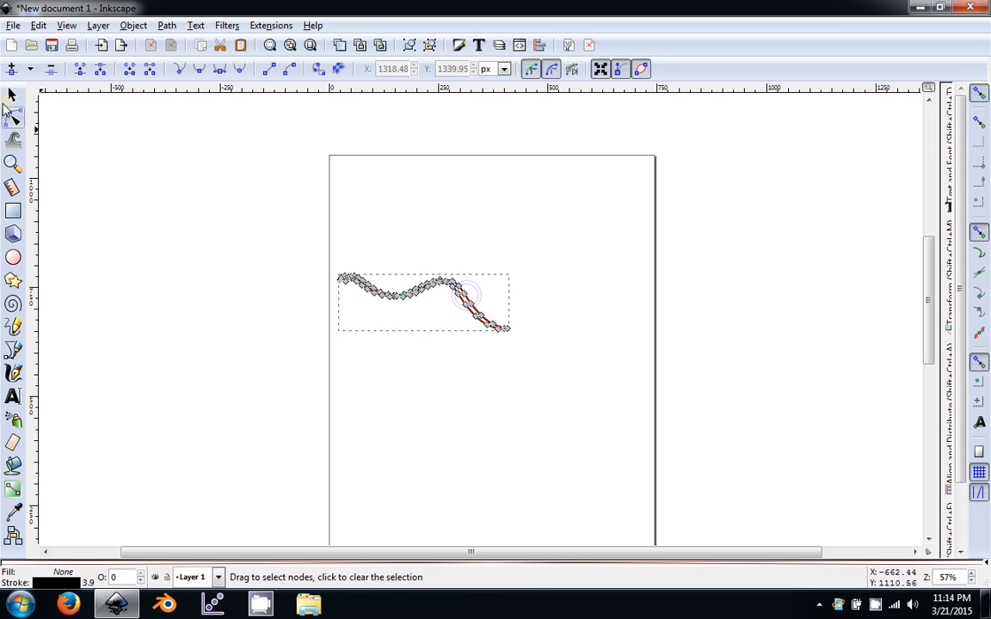
{"action": "left_click", "coordinate": [12, 95]}
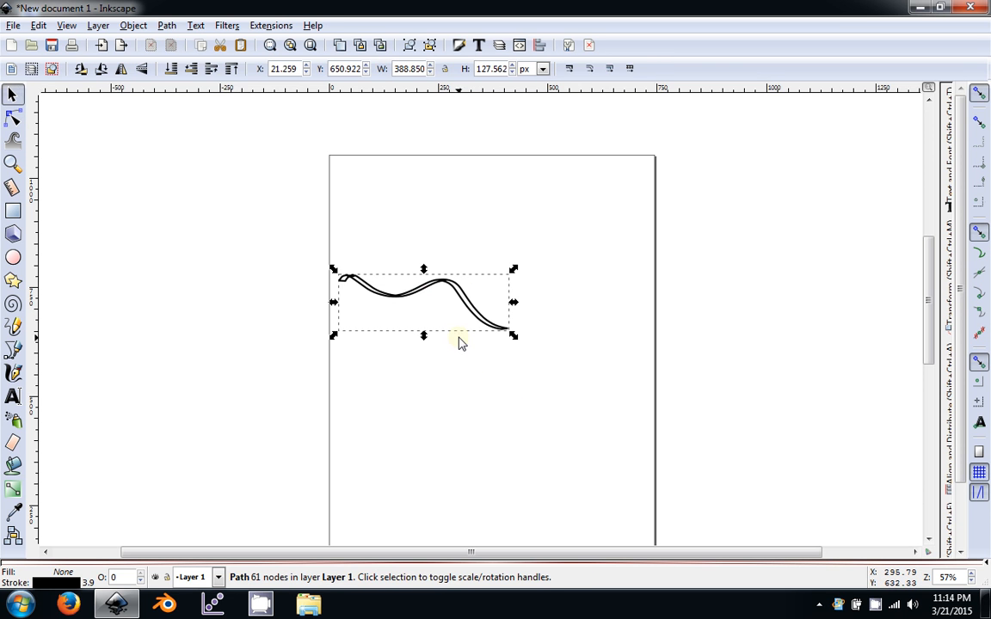
{"action": "key", "text": "Delete"}
Set the calligraphy pen width to 43 and draw one wavy stroke across the upper half of the page.
{"action": "left_click", "coordinate": [13, 372]}
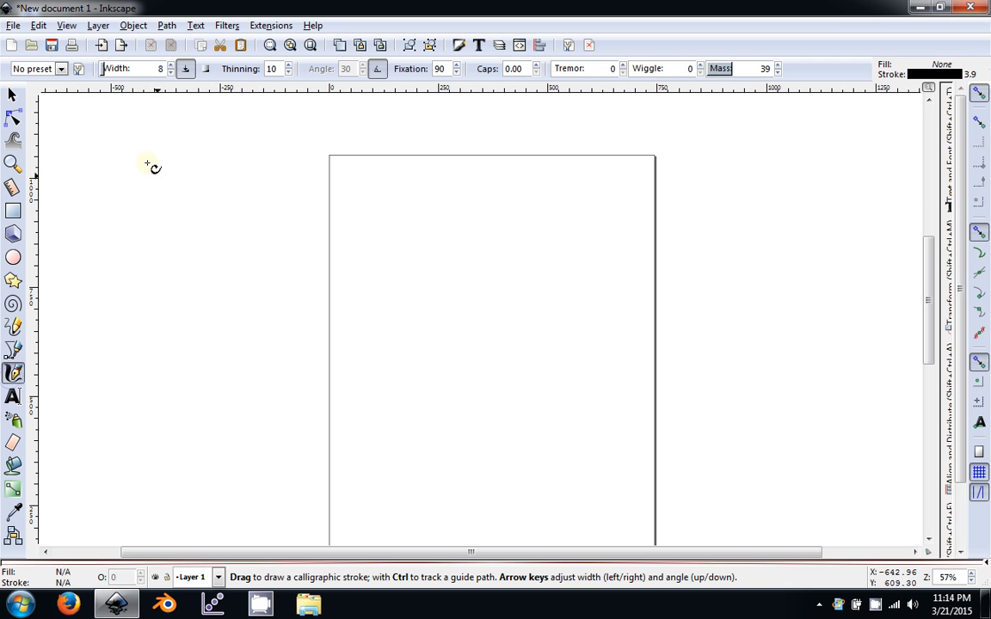
{"action": "left_click_drag", "start_coordinate": [112, 73], "coordinate": [128, 78]}
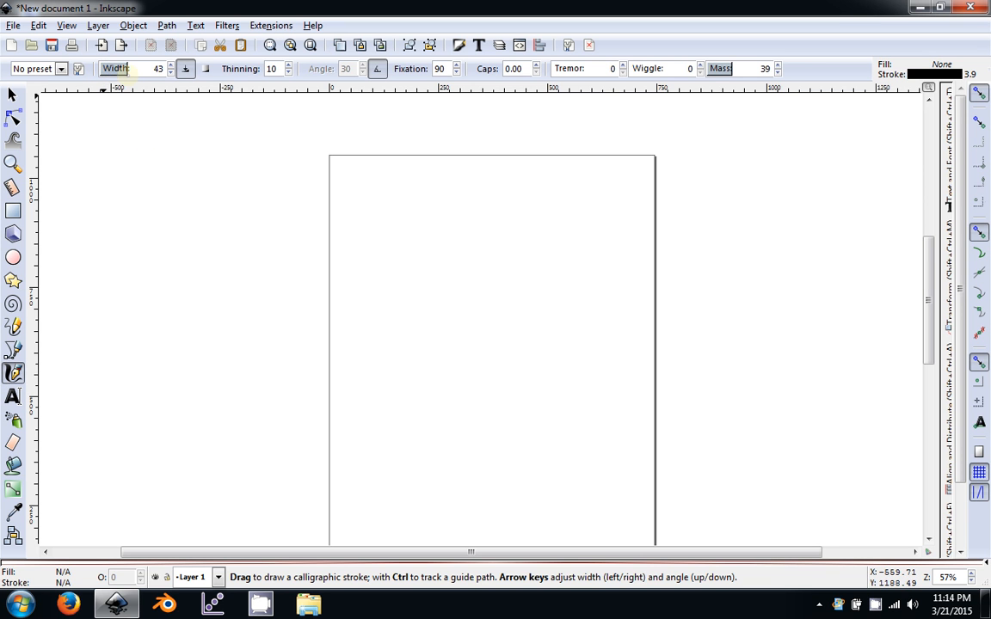
{"action": "left_click", "coordinate": [353, 306]}
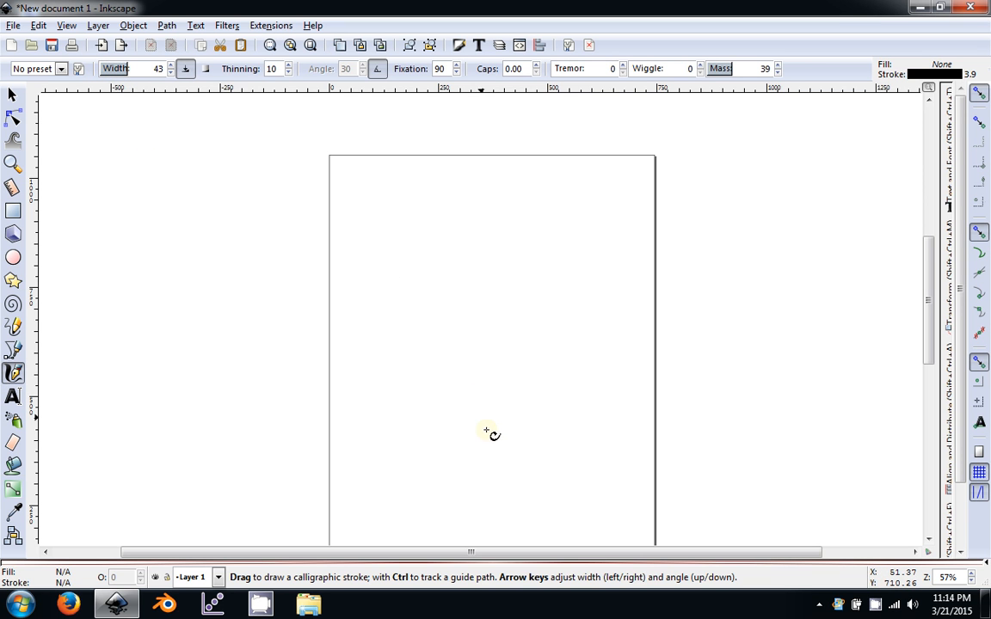
{"action": "left_click_drag", "start_coordinate": [575, 419], "coordinate": [576, 408]}
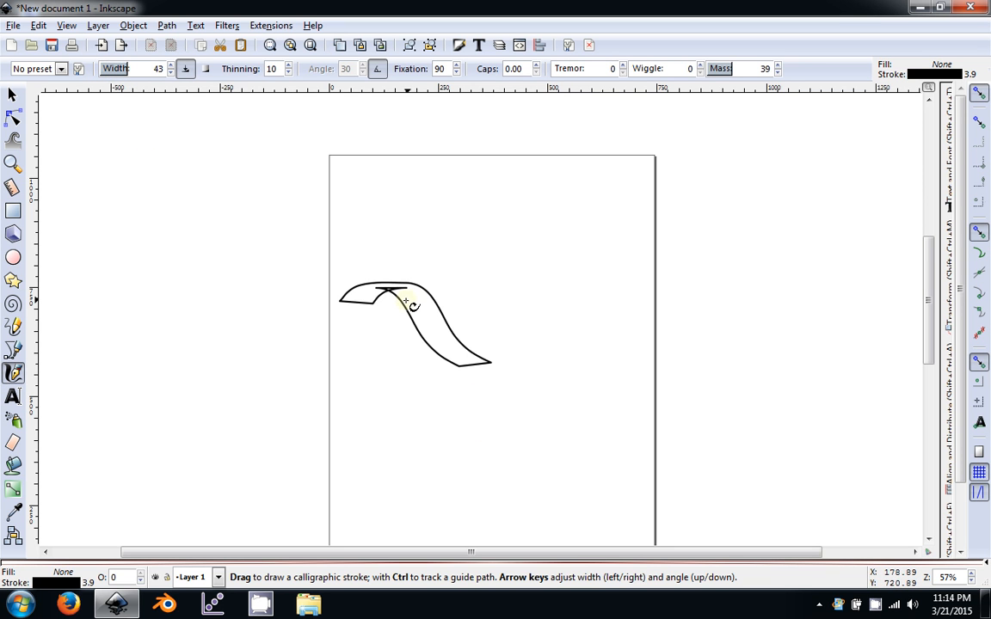
Set the calligraphy thinning to 46 and draw two more wavy strokes, one above and one beside the first.
{"action": "left_click", "coordinate": [290, 65]}
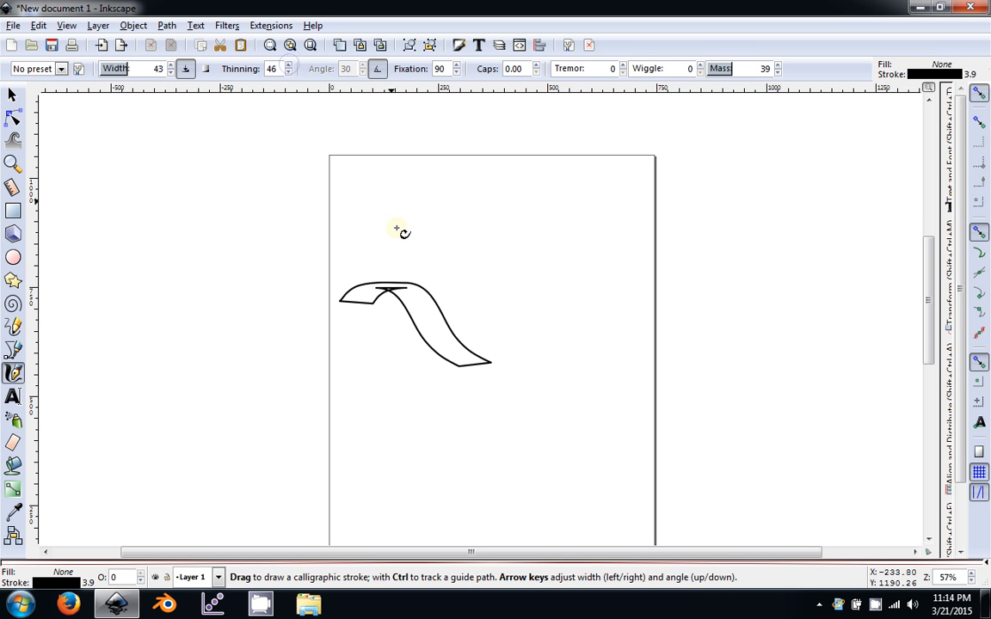
{"action": "mouse_move", "coordinate": [394, 225]}
{"action": "left_mouse_down"}
{"action": "mouse_move", "coordinate": [453, 178]}
{"action": "mouse_move", "coordinate": [590, 272]}
{"action": "mouse_move", "coordinate": [623, 368]}
{"action": "mouse_move", "coordinate": [713, 381]}
{"action": "left_mouse_up"}
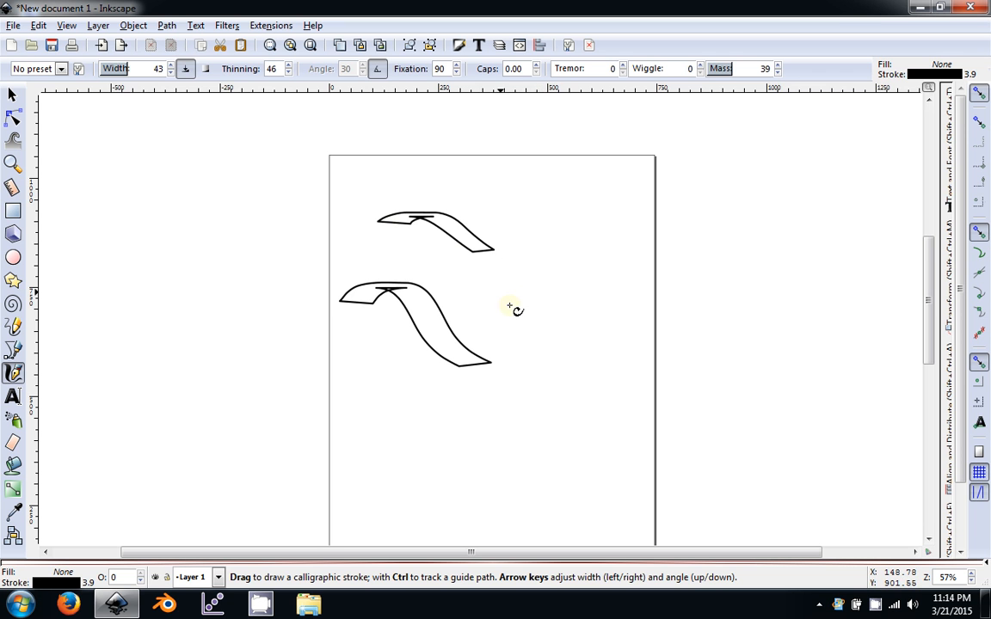
{"action": "mouse_move", "coordinate": [503, 332]}
{"action": "left_mouse_down"}
{"action": "mouse_move", "coordinate": [514, 288]}
{"action": "mouse_move", "coordinate": [586, 193]}
{"action": "mouse_move", "coordinate": [631, 250]}
{"action": "mouse_move", "coordinate": [629, 298]}
{"action": "mouse_move", "coordinate": [659, 315]}
{"action": "mouse_move", "coordinate": [677, 294]}
{"action": "left_mouse_up"}
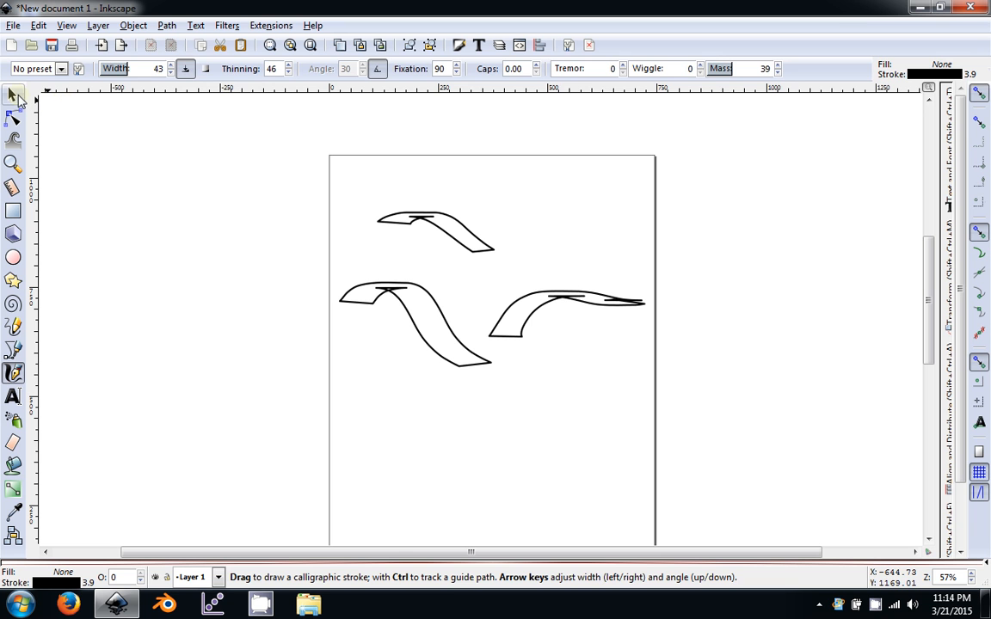
Delete all three calligraphic strokes, leaving the page empty.
{"action": "left_click", "coordinate": [16, 96]}
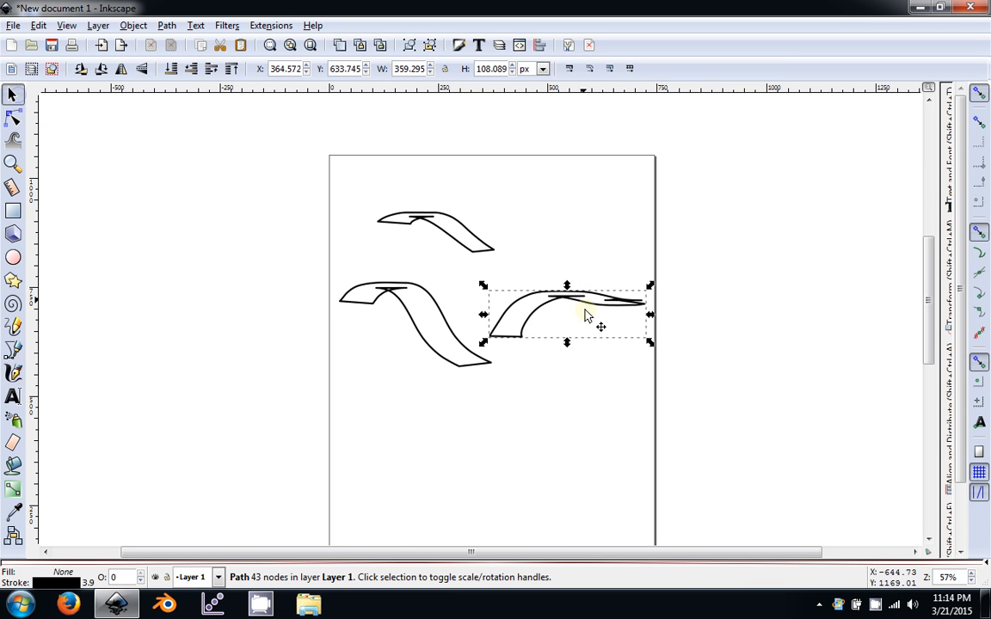
{"action": "key", "text": "Delete"}
{"action": "left_click", "coordinate": [440, 225]}
{"action": "key", "text": "Delete"}
{"action": "left_click", "coordinate": [422, 314]}
{"action": "key", "text": "Delete"}
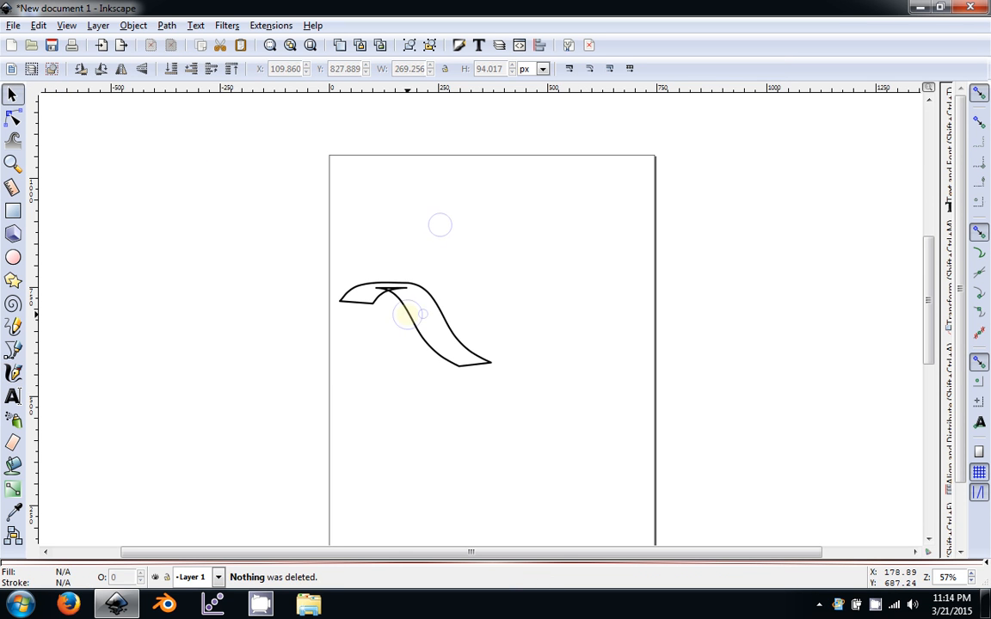
{"action": "left_click", "coordinate": [408, 315]}
{"action": "key", "text": "Delete"}
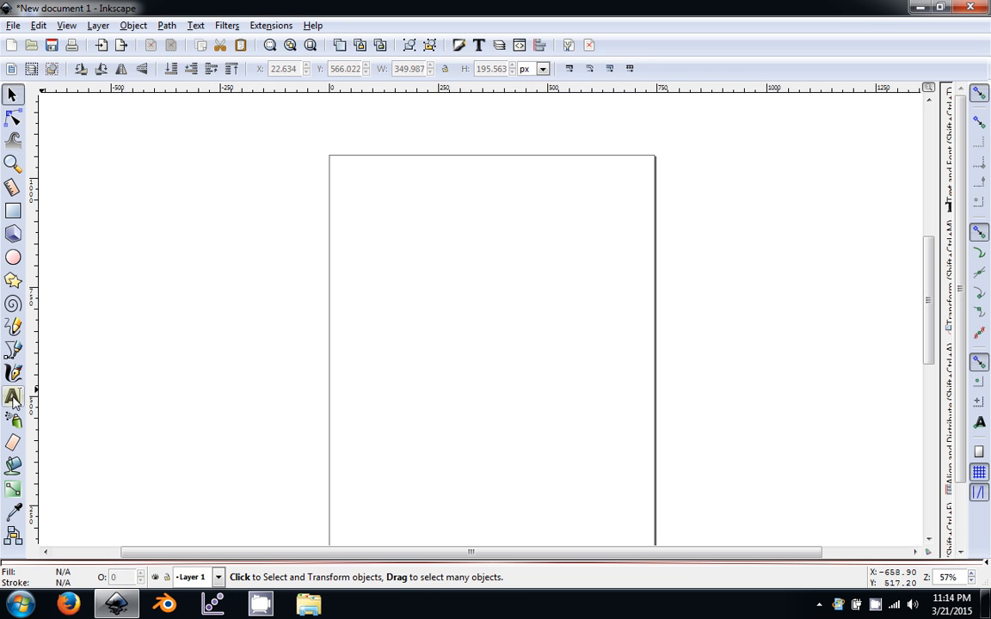
Create a flowed text frame near the top of the page reading "Hello, my name is" followed by a first name, and deselect it.
{"action": "left_click", "coordinate": [12, 397]}
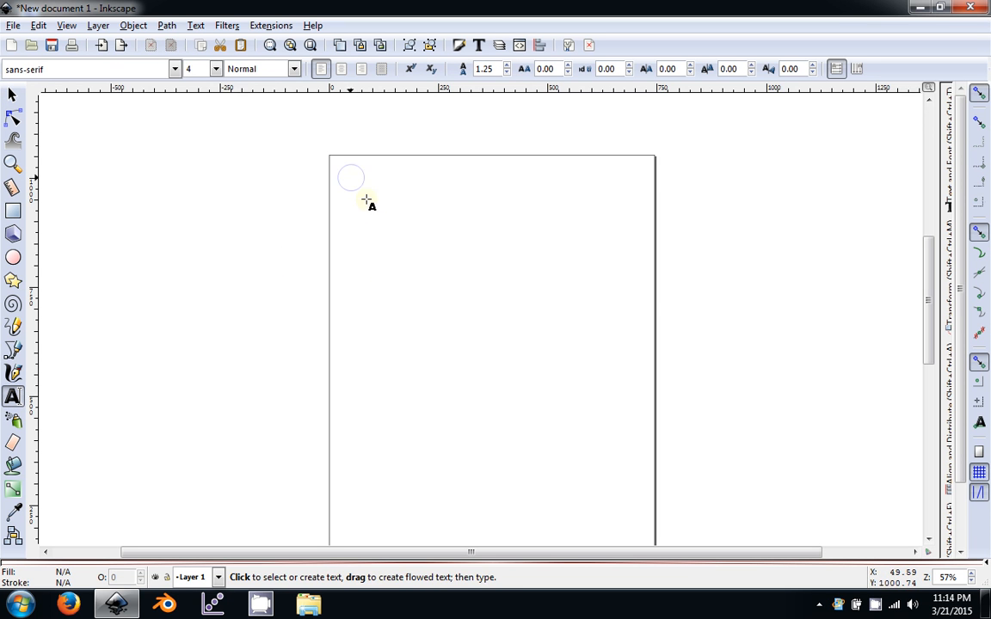
{"action": "left_click_drag", "start_coordinate": [367, 200], "coordinate": [630, 290]}
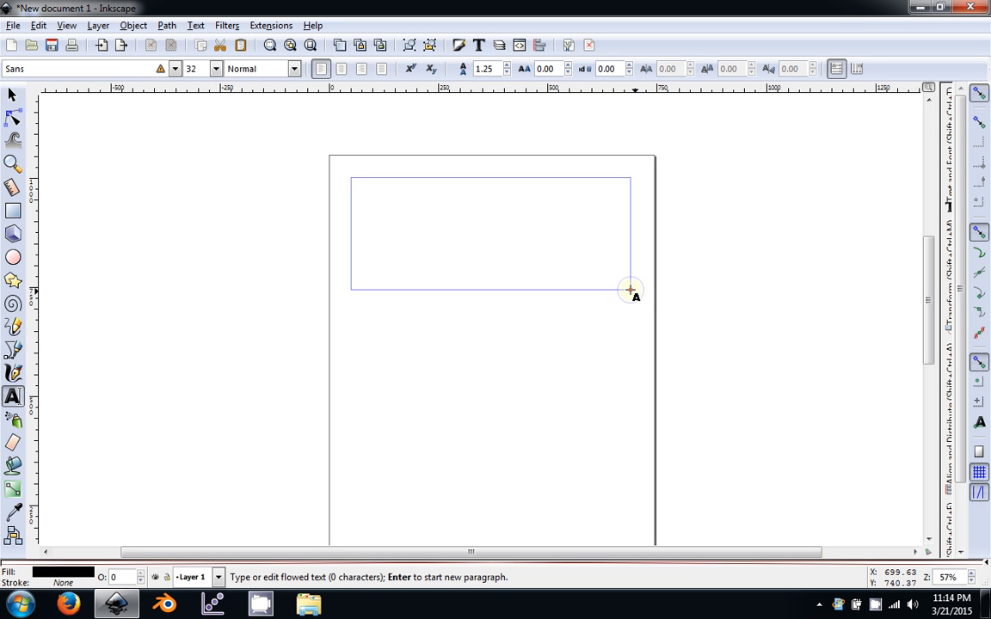
{"action": "type", "text": "Hello, m"}
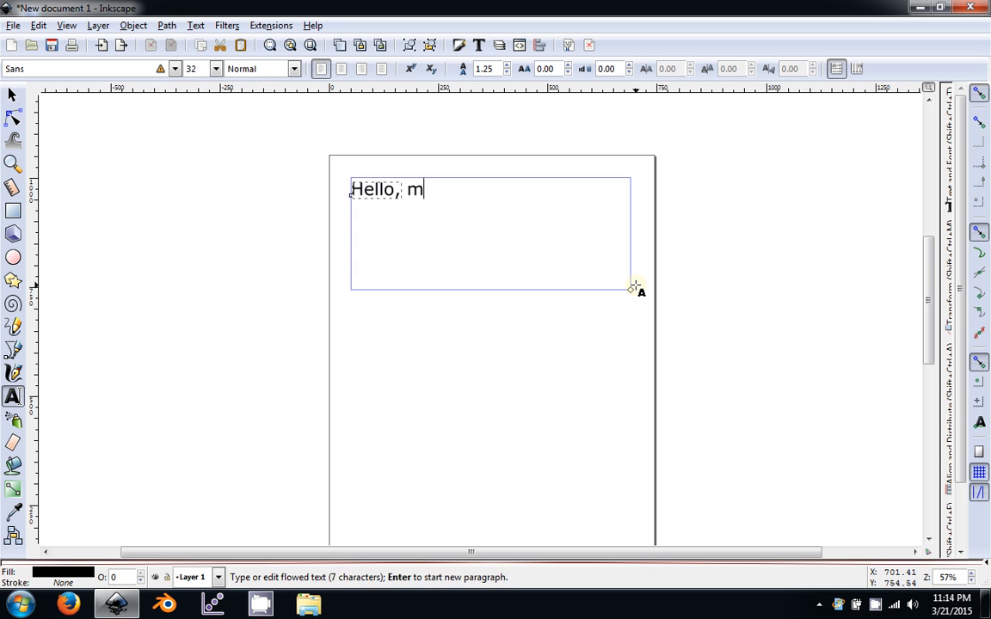
{"action": "type", "text": "y name is "}
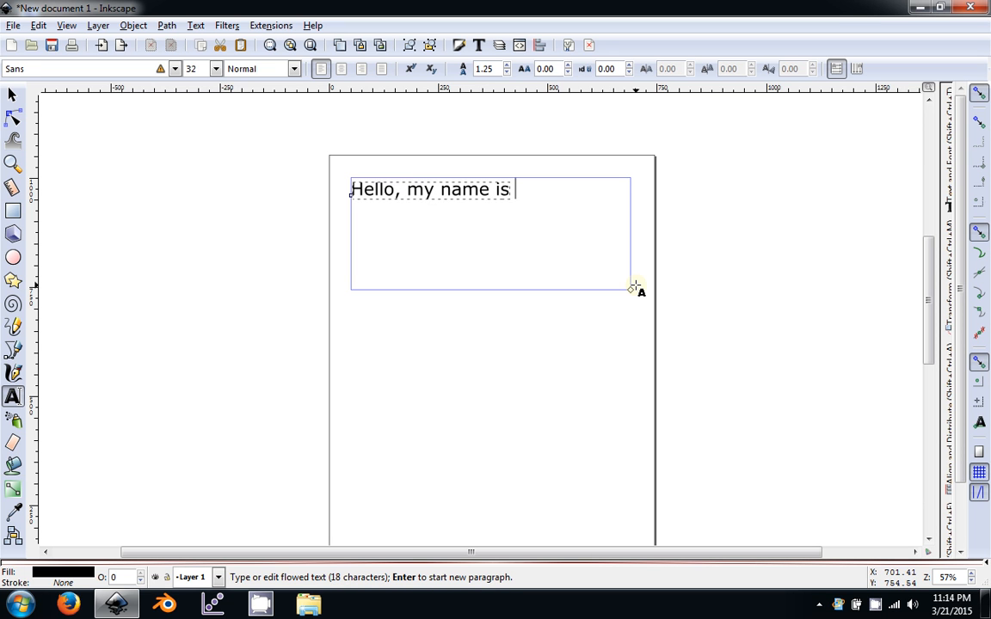
{"action": "type", "text": "David."}
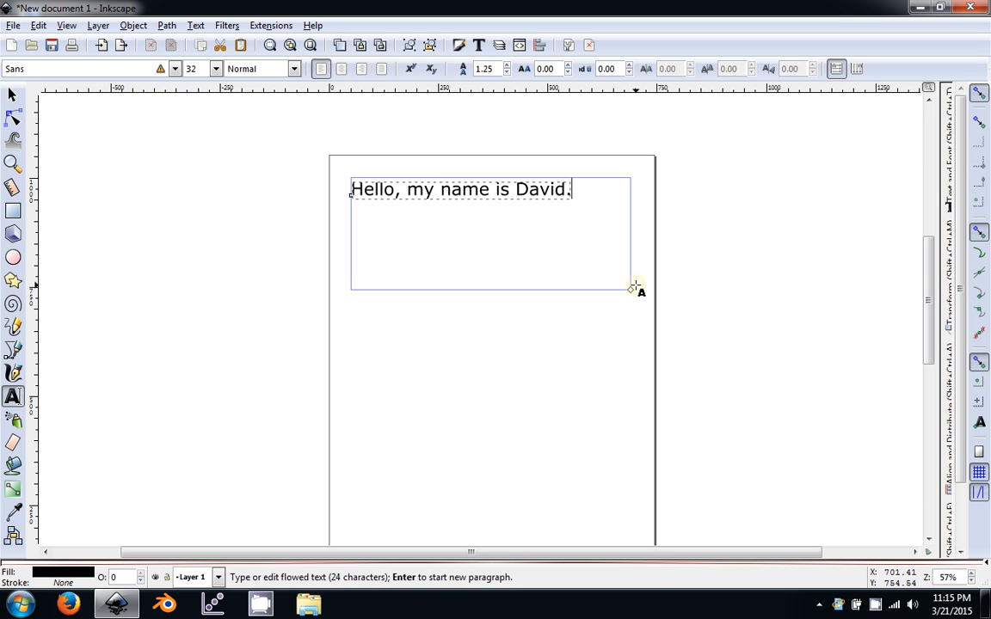
{"action": "left_click", "coordinate": [12, 94]}
{"action": "left_click", "coordinate": [246, 297]}
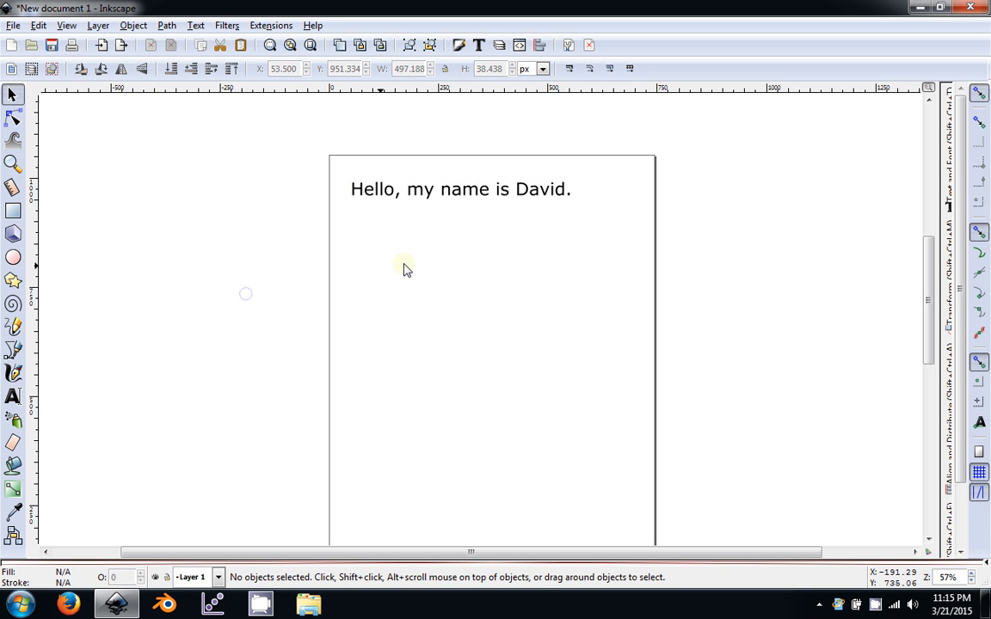
Move the greeting text down to about X 69, Y 771 px and leave it selected.
{"action": "left_click_drag", "start_coordinate": [452, 196], "coordinate": [462, 287]}
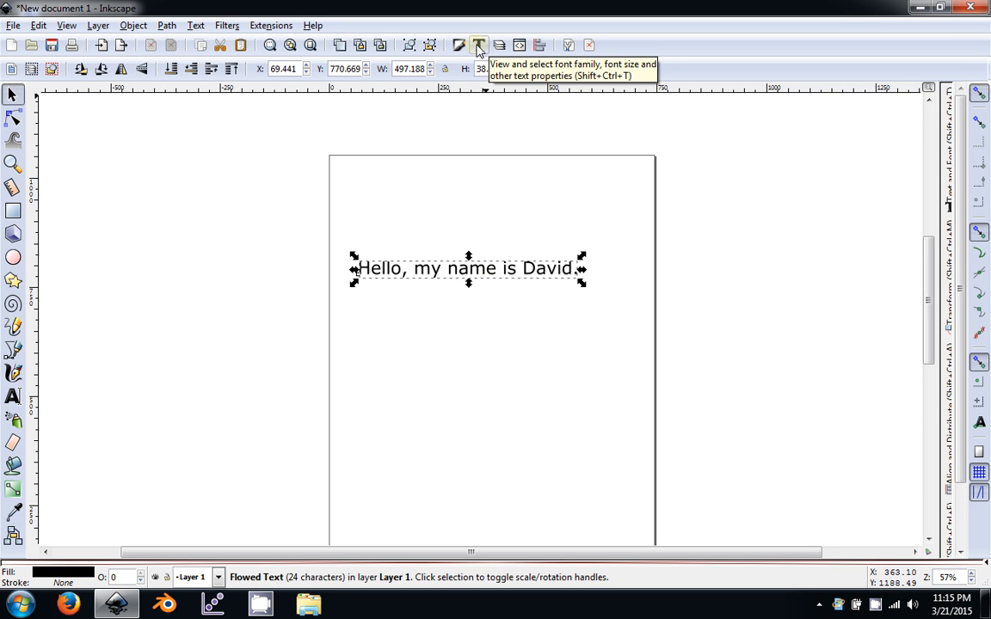
{"action": "left_click", "coordinate": [549, 359]}
{"action": "left_click", "coordinate": [511, 267]}
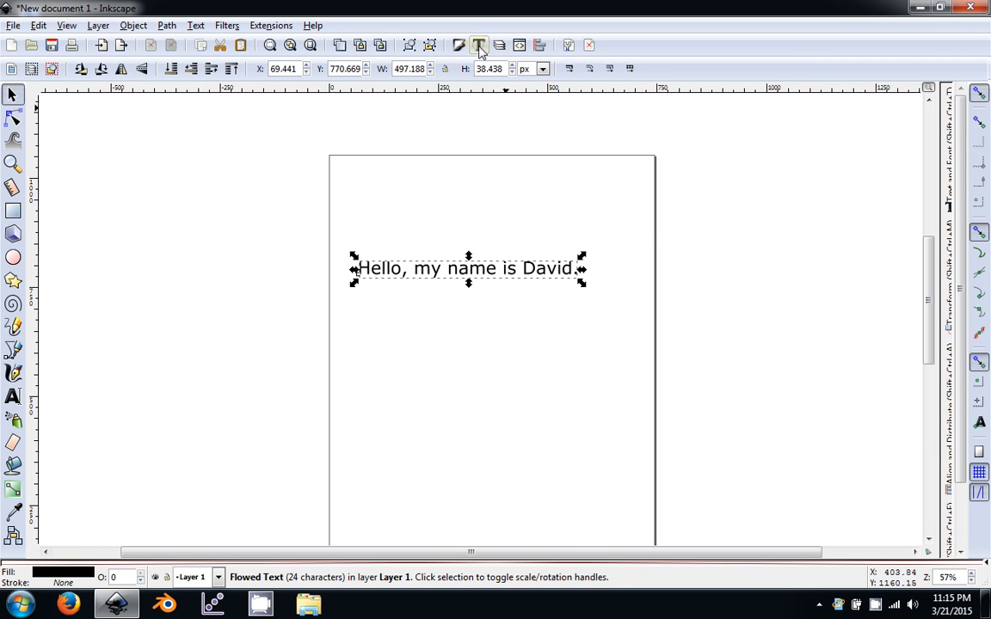
Open the Text and Font settings for the selected greeting and widen them until all options fit.
{"action": "left_click_drag", "start_coordinate": [939, 434], "coordinate": [901, 436]}
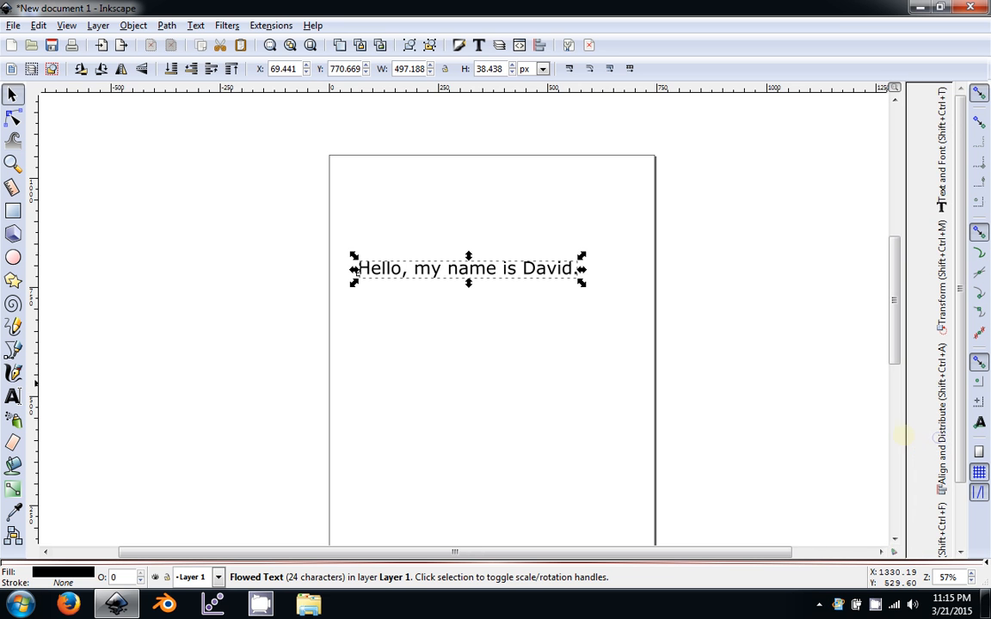
{"action": "left_click", "coordinate": [939, 203]}
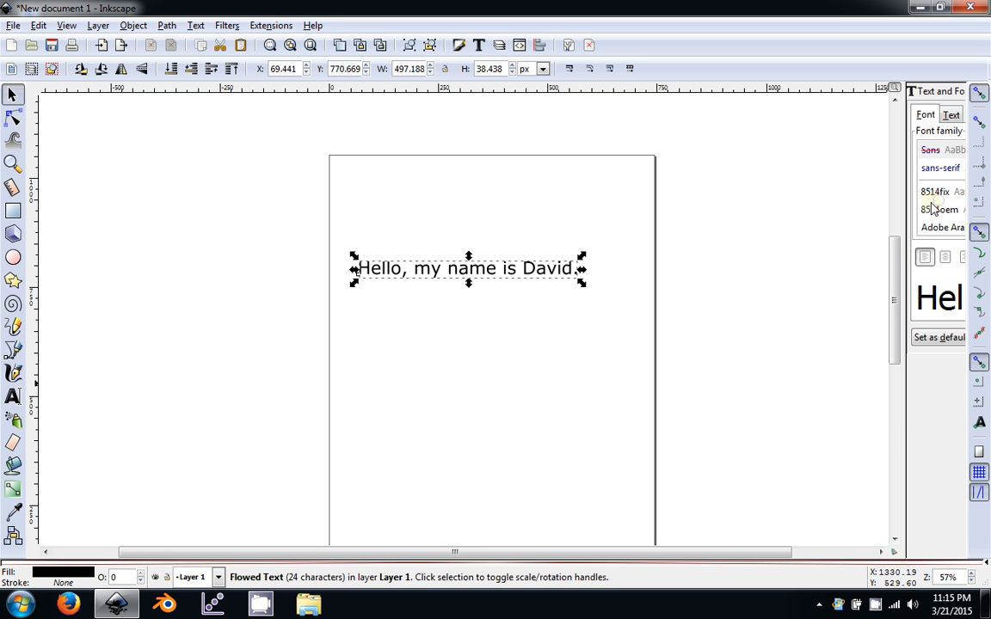
{"action": "left_click_drag", "start_coordinate": [906, 323], "coordinate": [791, 313]}
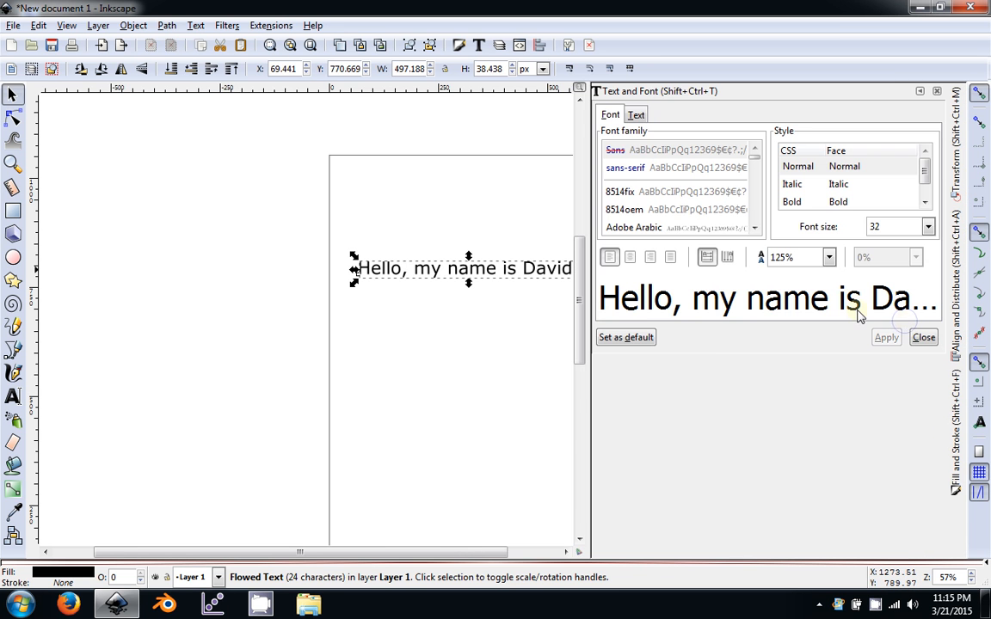
{"action": "left_click_drag", "start_coordinate": [493, 360], "coordinate": [283, 331]}
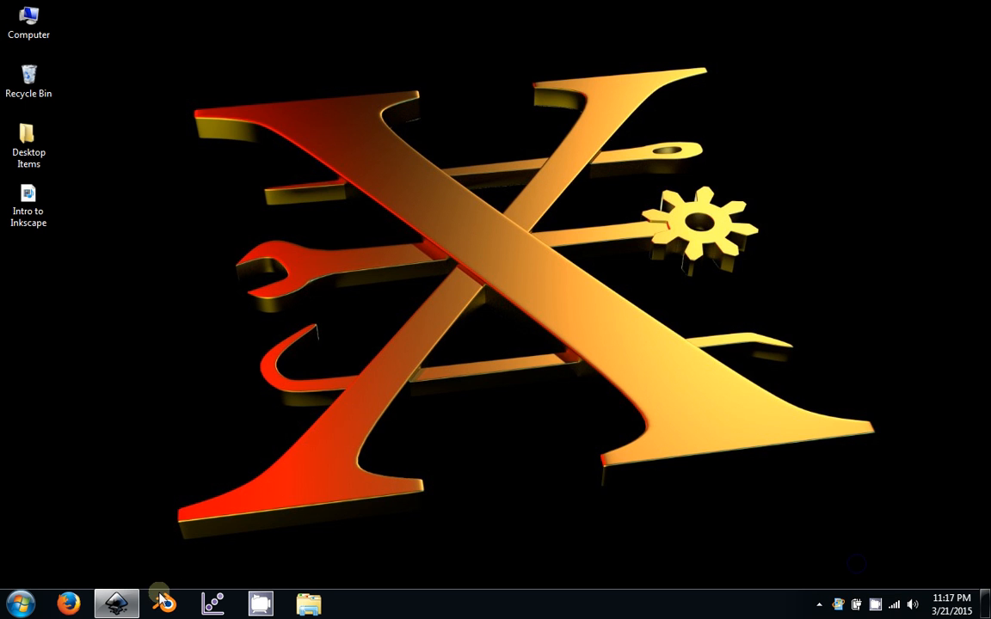
Return to the Inkscape window, try several font families for the greeting and choose Agency FB.
{"action": "left_click", "coordinate": [116, 605]}
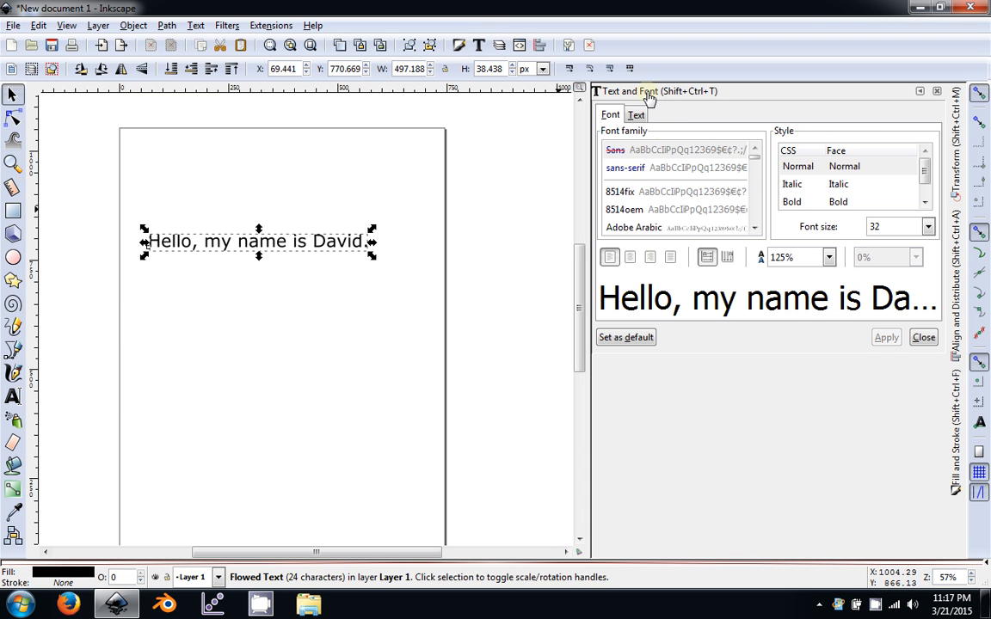
{"action": "left_click", "coordinate": [646, 171]}
{"action": "left_click", "coordinate": [643, 191]}
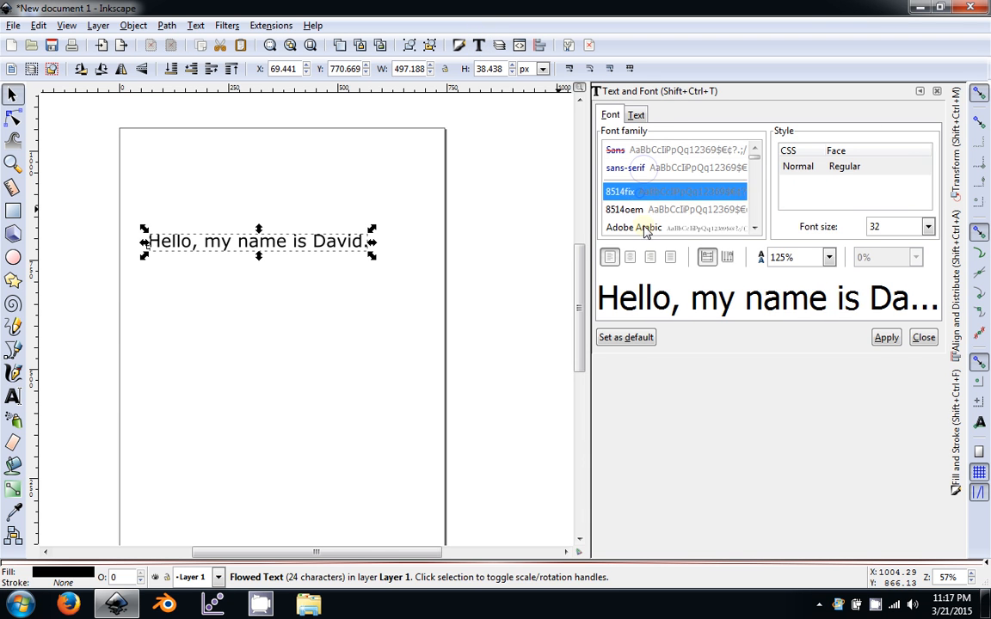
{"action": "left_click", "coordinate": [651, 225]}
{"action": "scroll", "coordinate": [651, 228], "scroll_direction": "down", "scroll_amount": 3}
{"action": "left_click", "coordinate": [651, 227]}
{"action": "scroll", "coordinate": [651, 227], "scroll_direction": "down", "scroll_amount": 4}
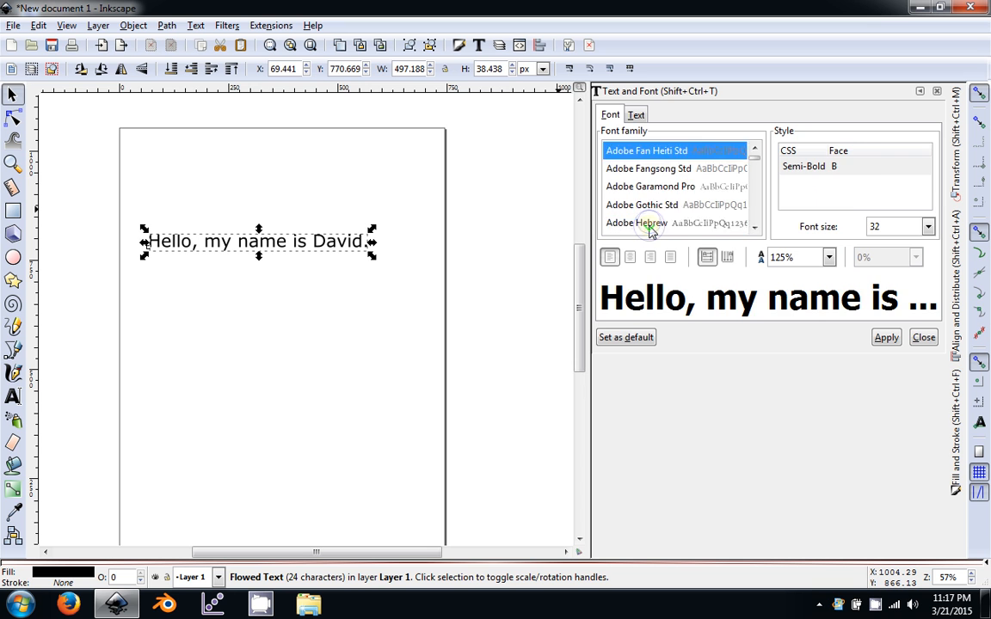
{"action": "left_click", "coordinate": [651, 227]}
{"action": "scroll", "coordinate": [652, 229], "scroll_direction": "down", "scroll_amount": 1}
{"action": "scroll", "coordinate": [651, 229], "scroll_direction": "down", "scroll_amount": 3}
{"action": "left_click", "coordinate": [652, 220]}
{"action": "scroll", "coordinate": [652, 228], "scroll_direction": "down", "scroll_amount": 3}
{"action": "left_click", "coordinate": [660, 219]}
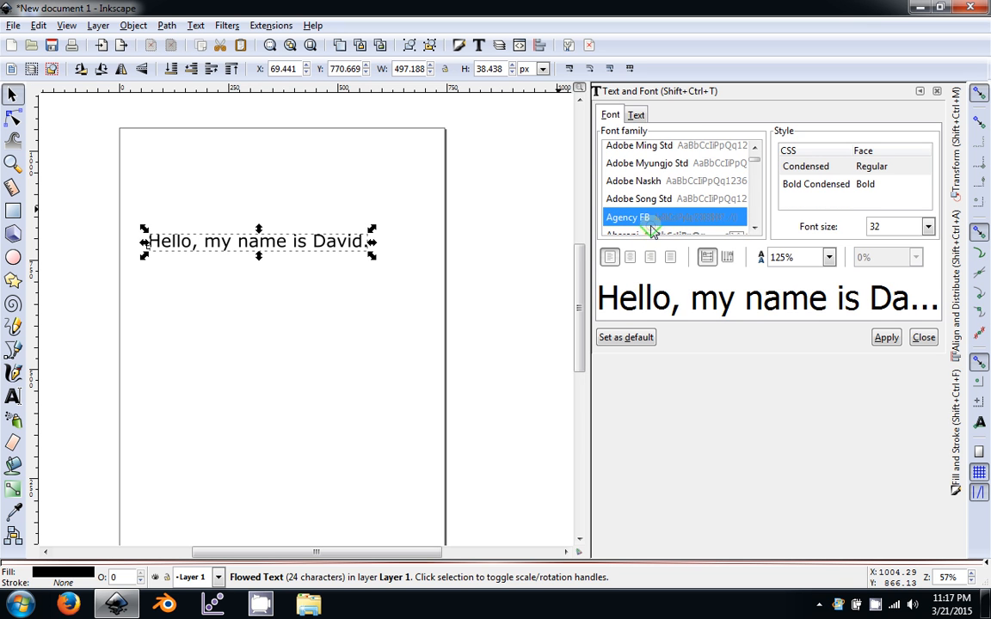
Choose 80% line spacing for the greeting, and break its text onto a second line before "is".
{"action": "left_click", "coordinate": [828, 257]}
{"action": "left_click", "coordinate": [813, 295]}
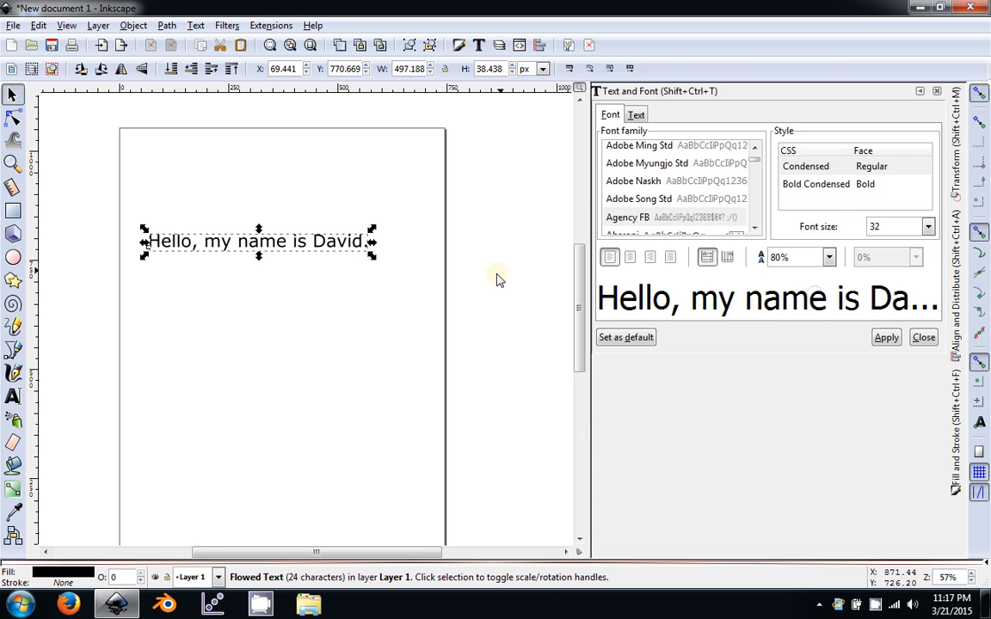
{"action": "double_click", "coordinate": [293, 242]}
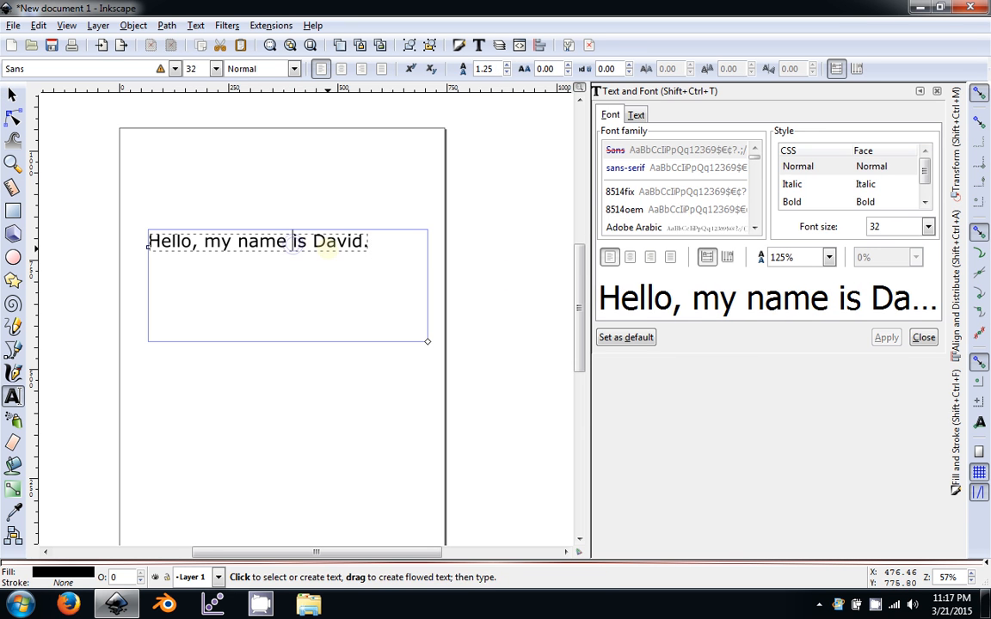
{"action": "key", "text": "Return"}
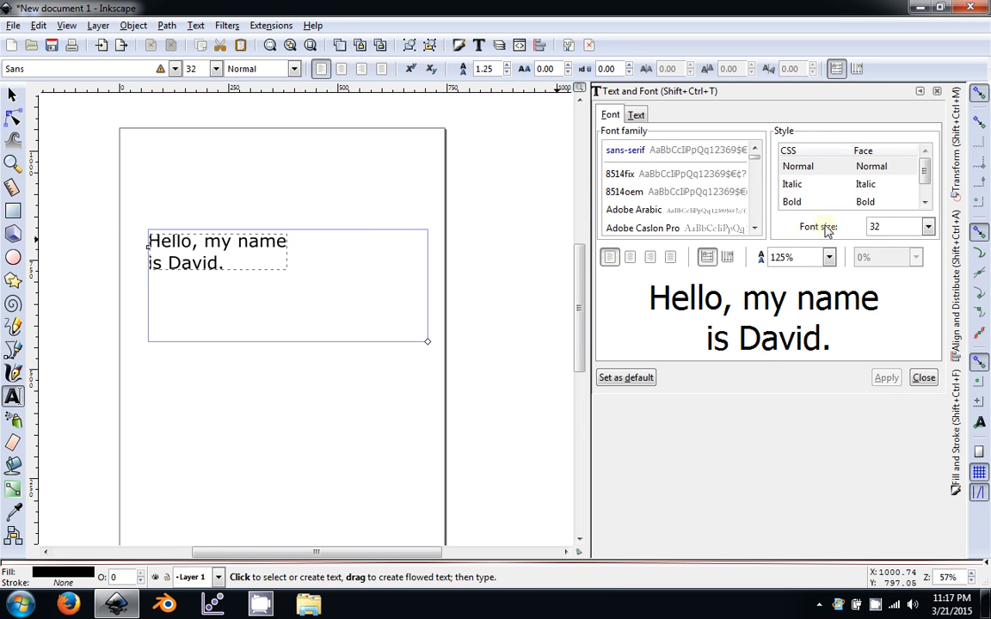
Set the line spacing of the two-line greeting to 200% and apply the font settings.
{"action": "left_click", "coordinate": [828, 257]}
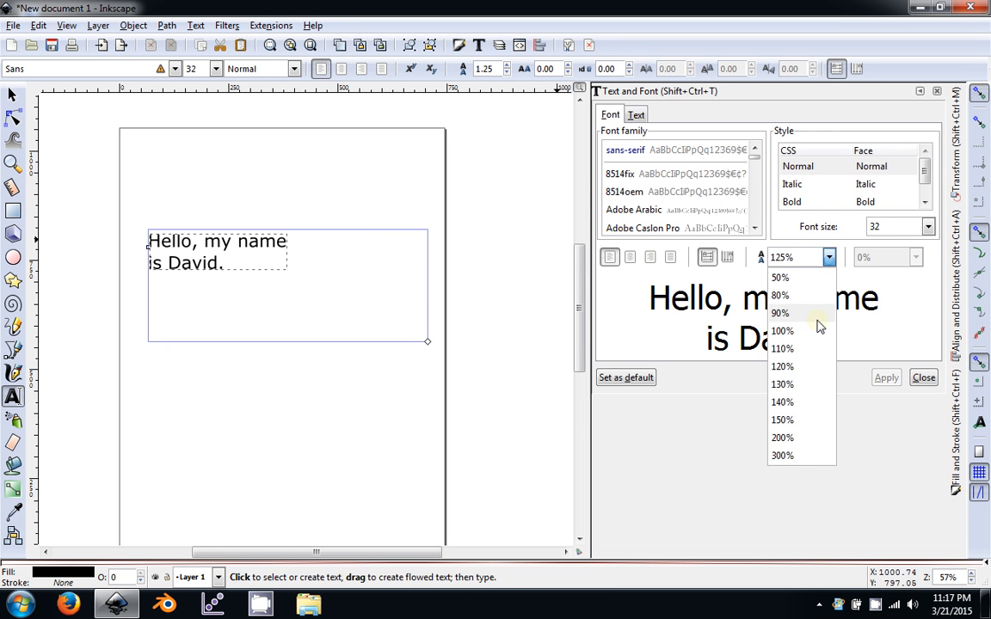
{"action": "left_click", "coordinate": [807, 444]}
{"action": "left_click", "coordinate": [885, 377]}
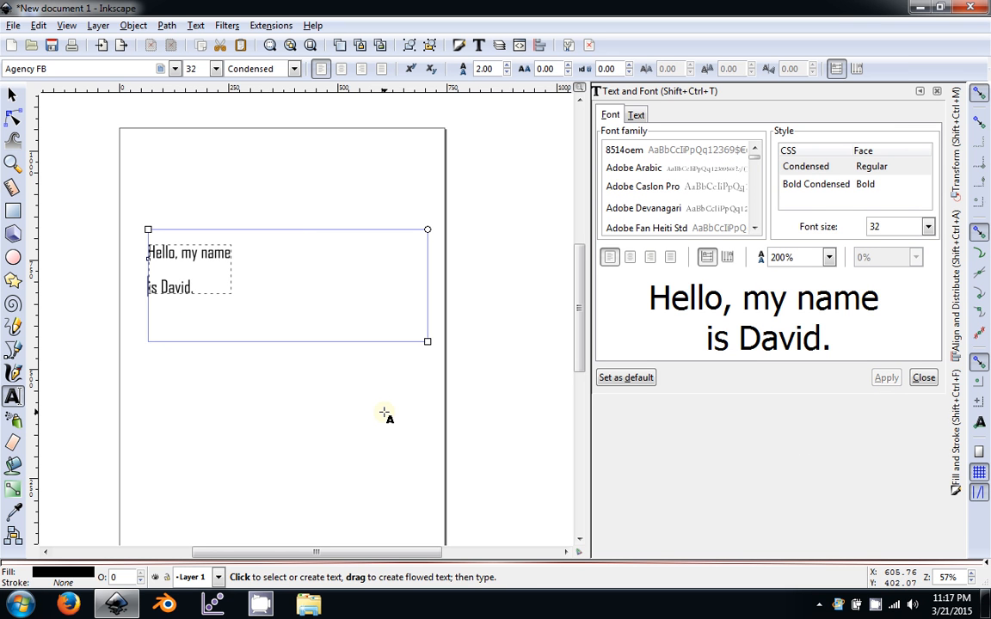
Set the line spacing of the two-line greeting to 100% and apply it.
{"action": "left_click", "coordinate": [828, 257]}
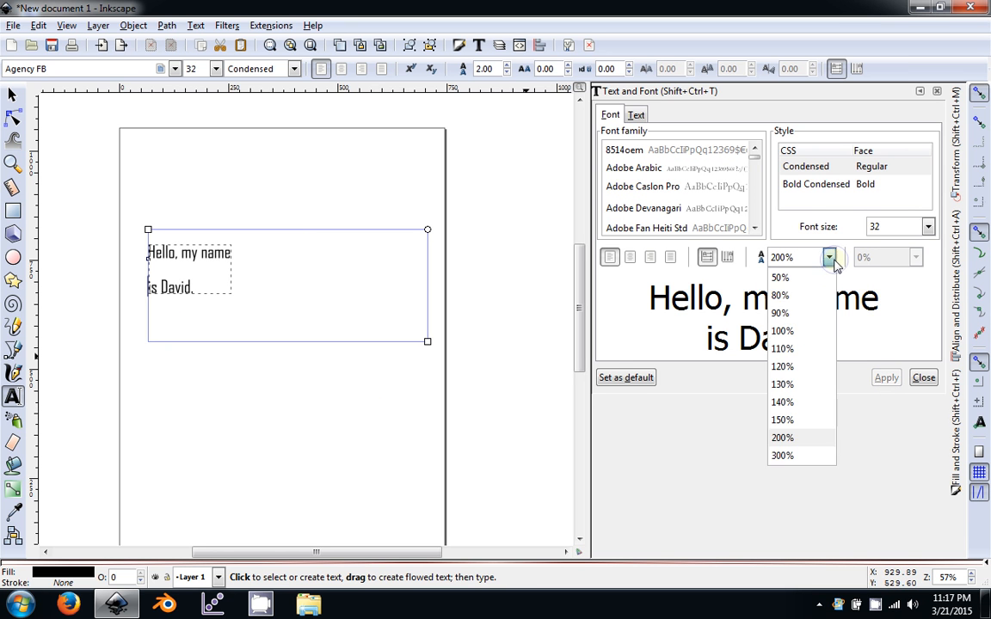
{"action": "left_click", "coordinate": [818, 327]}
{"action": "left_click", "coordinate": [886, 379]}
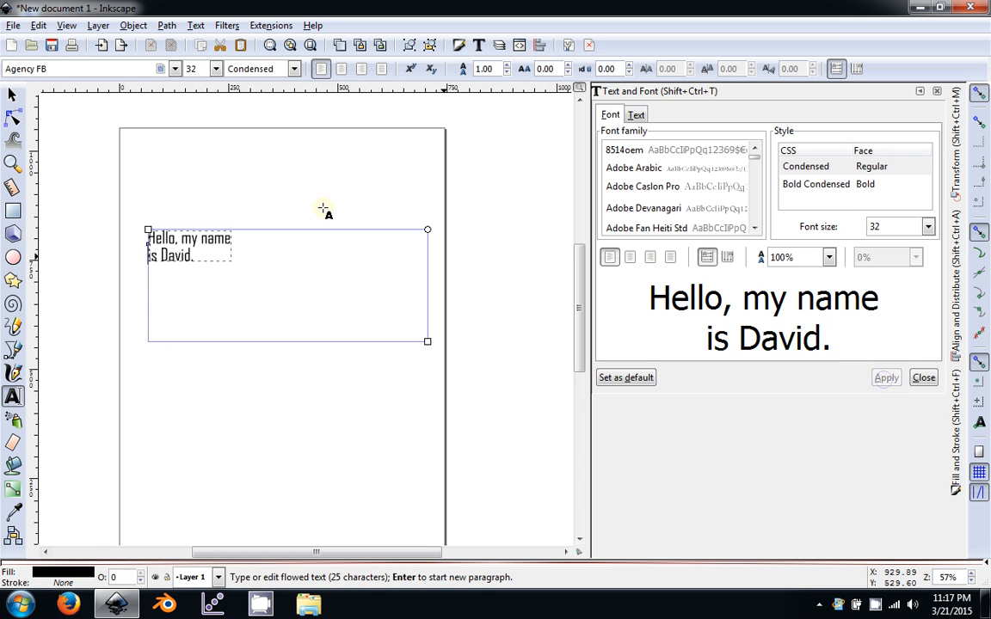
Move the greeting to the upper-left corner of the page and collapse the Text and Font settings.
{"action": "left_click", "coordinate": [12, 95]}
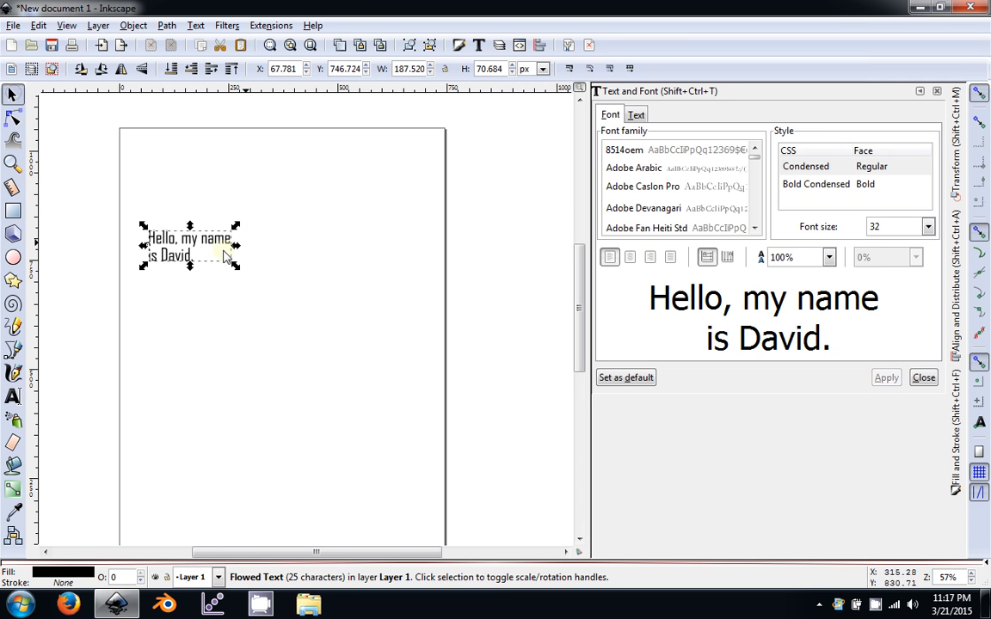
{"action": "left_click", "coordinate": [172, 196]}
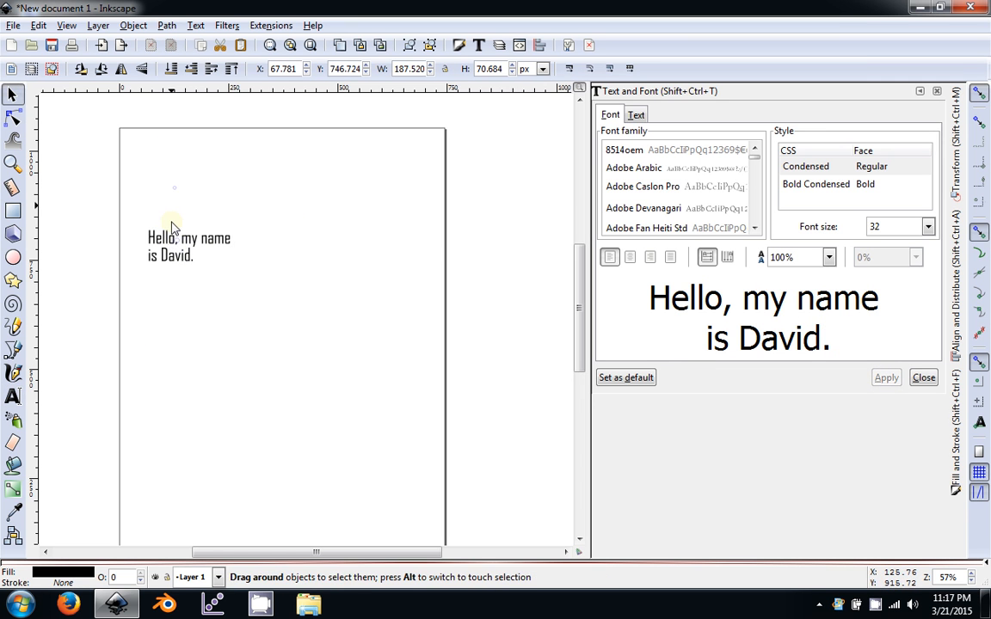
{"action": "left_click_drag", "start_coordinate": [170, 242], "coordinate": [149, 149]}
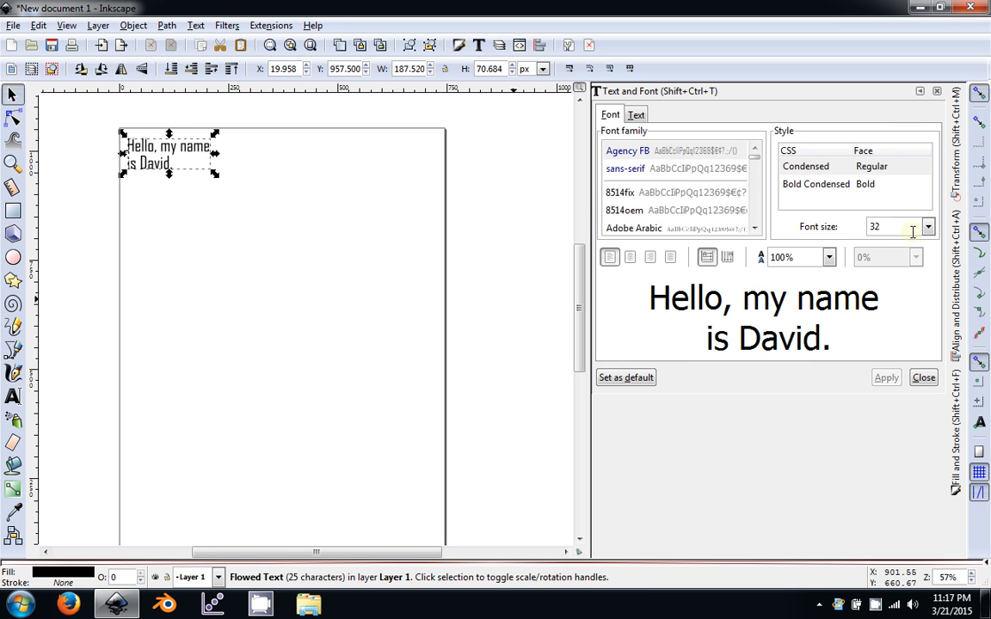
{"action": "left_click", "coordinate": [920, 90]}
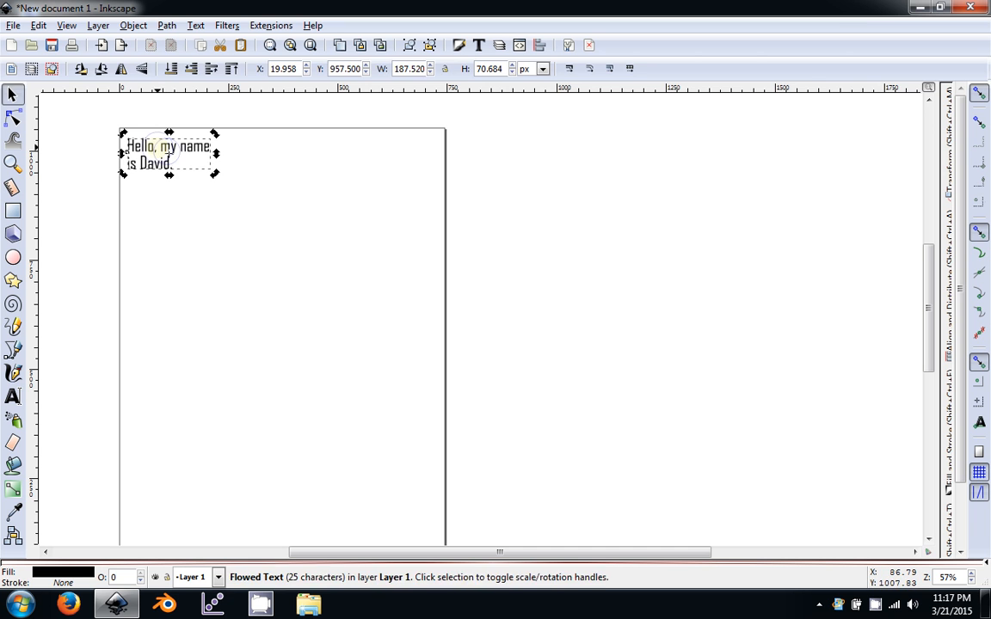
Return the greeting from text editing to object selection and scale it up to about 705 × 266 px.
{"action": "double_click", "coordinate": [157, 148]}
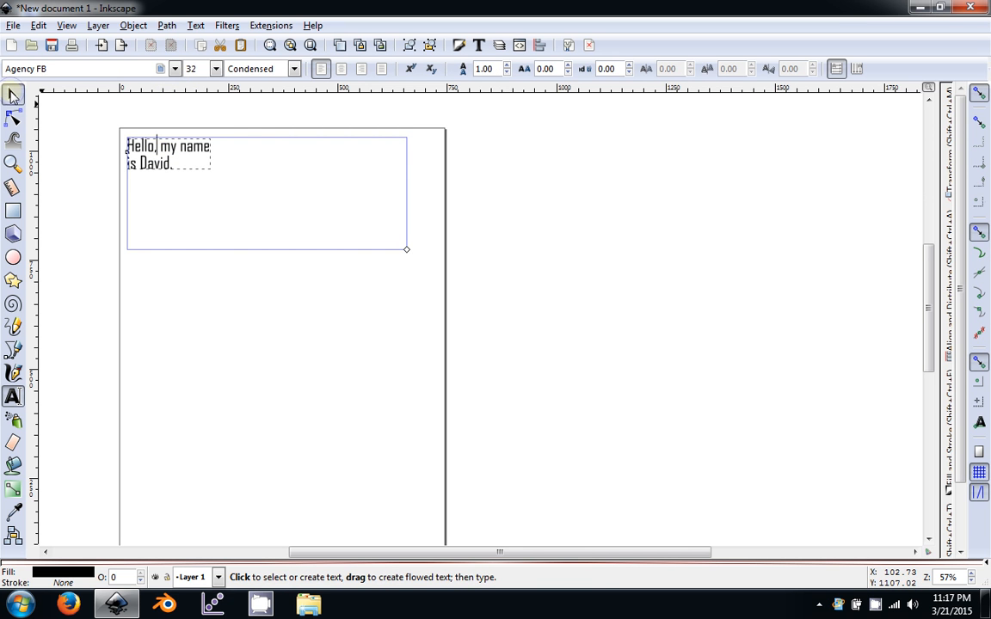
{"action": "left_click", "coordinate": [13, 95]}
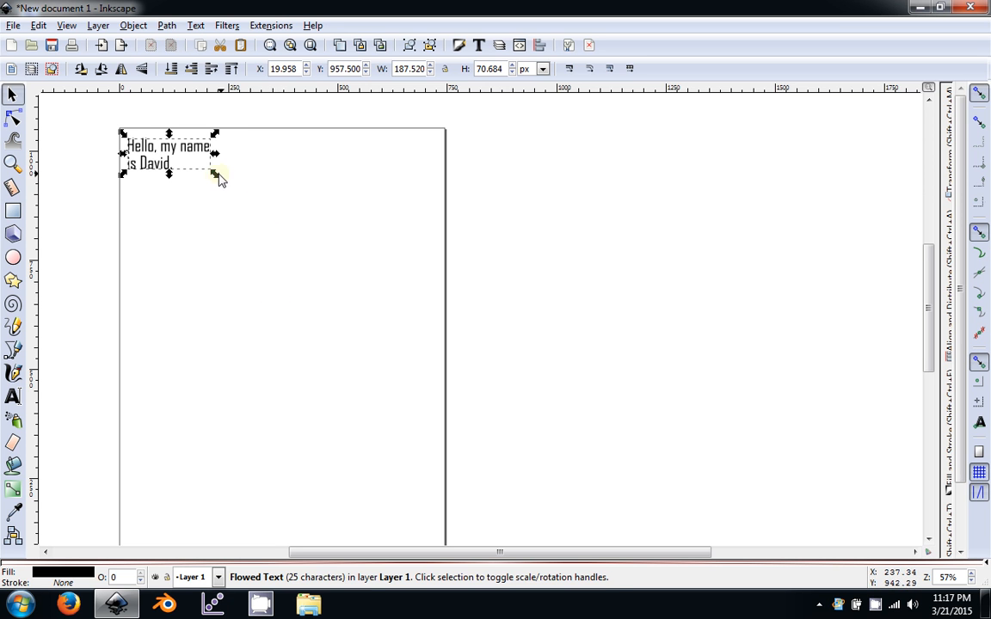
{"action": "left_click_drag", "start_coordinate": [215, 175], "coordinate": [328, 281]}
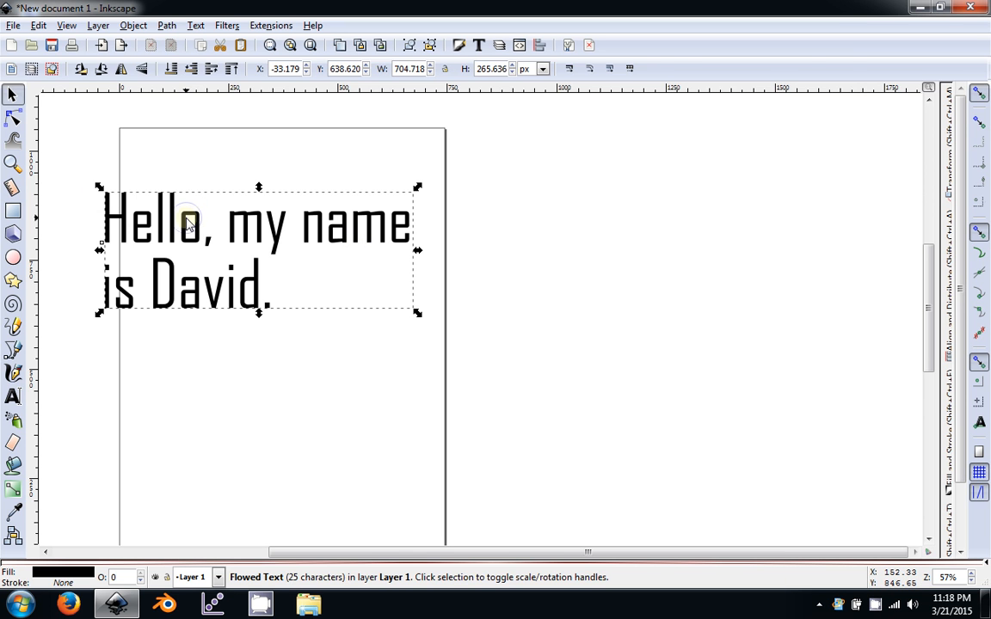
Move the enlarged greeting up so it fits within the page just below its upper edge, and deselect it.
{"action": "double_click", "coordinate": [172, 196]}
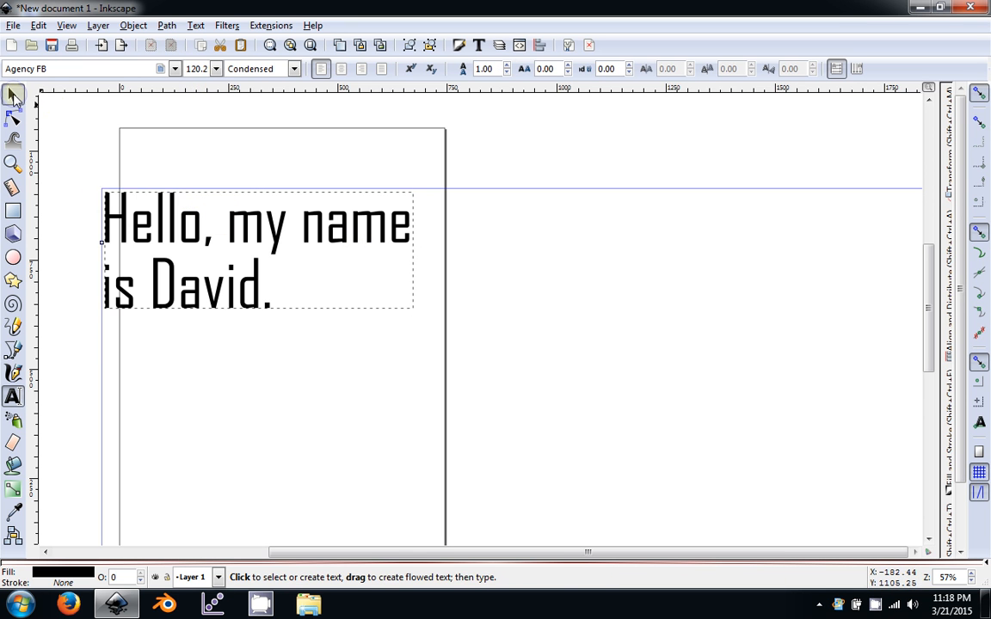
{"action": "left_click", "coordinate": [14, 96]}
{"action": "left_click", "coordinate": [303, 401]}
{"action": "left_click_drag", "start_coordinate": [225, 289], "coordinate": [255, 243]}
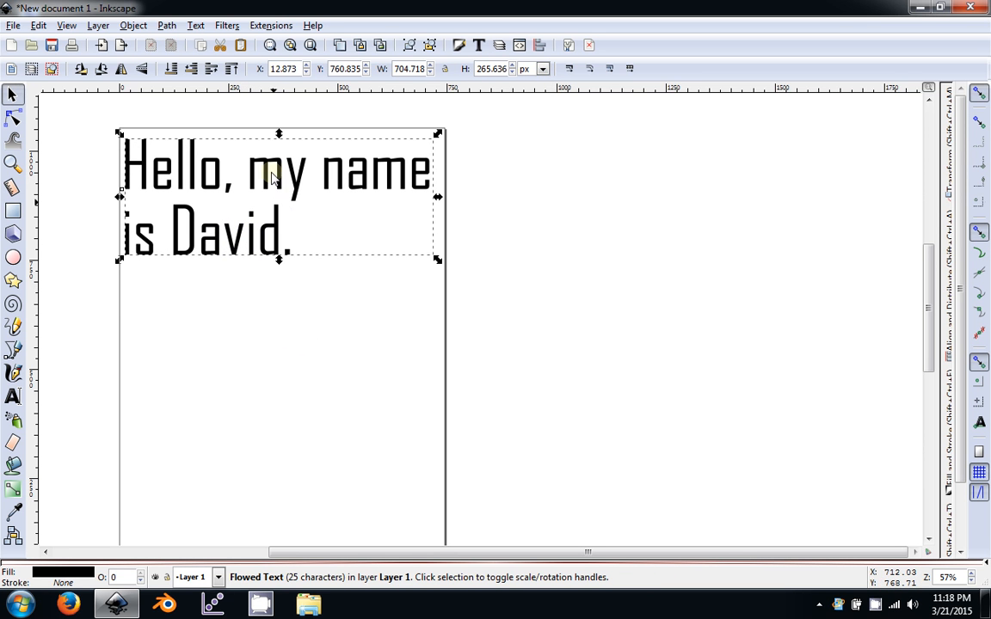
{"action": "left_click", "coordinate": [313, 226]}
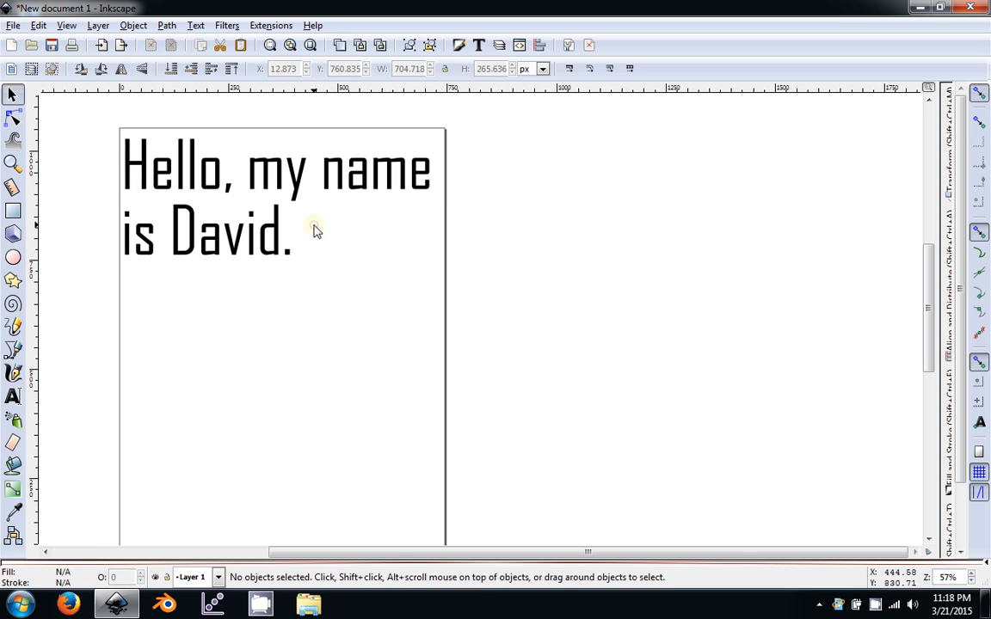
Shift the greeting slightly down and to the right, and delete it from the page.
{"action": "left_click_drag", "start_coordinate": [273, 234], "coordinate": [284, 249]}
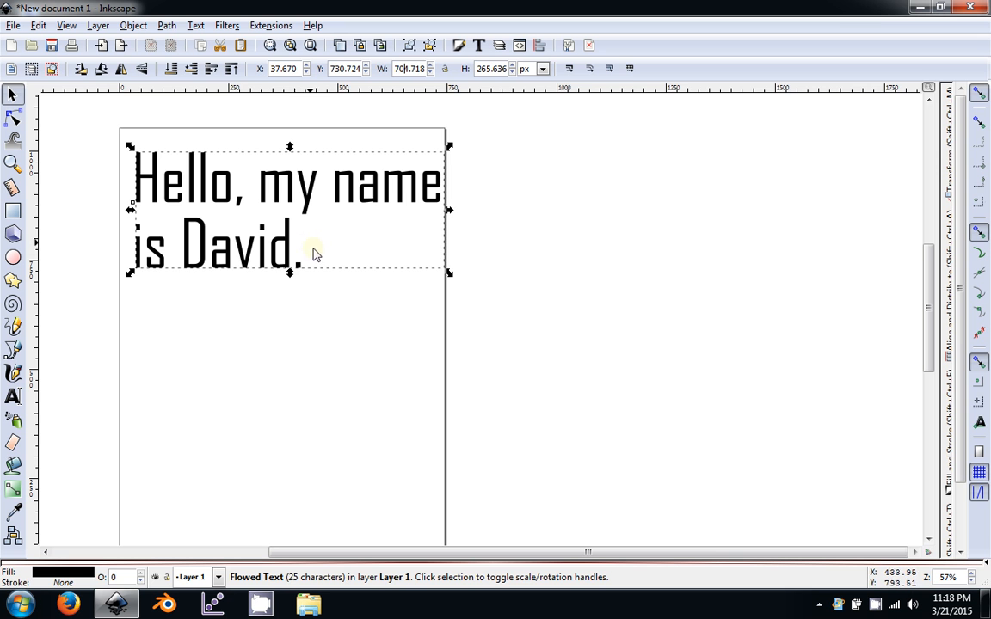
{"action": "left_click", "coordinate": [315, 203]}
{"action": "left_click", "coordinate": [150, 182]}
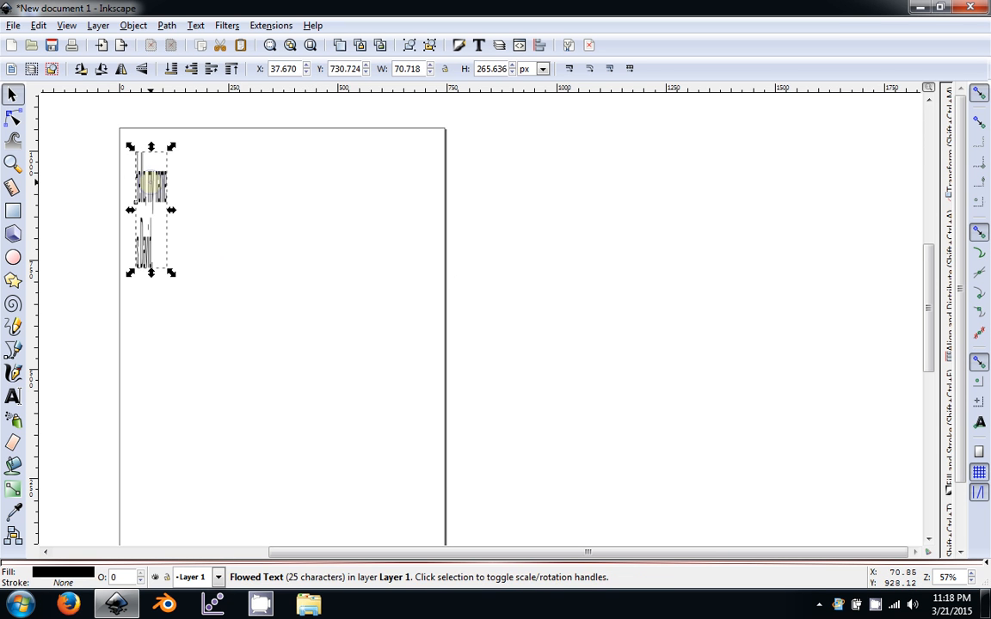
{"action": "key", "text": "Delete"}
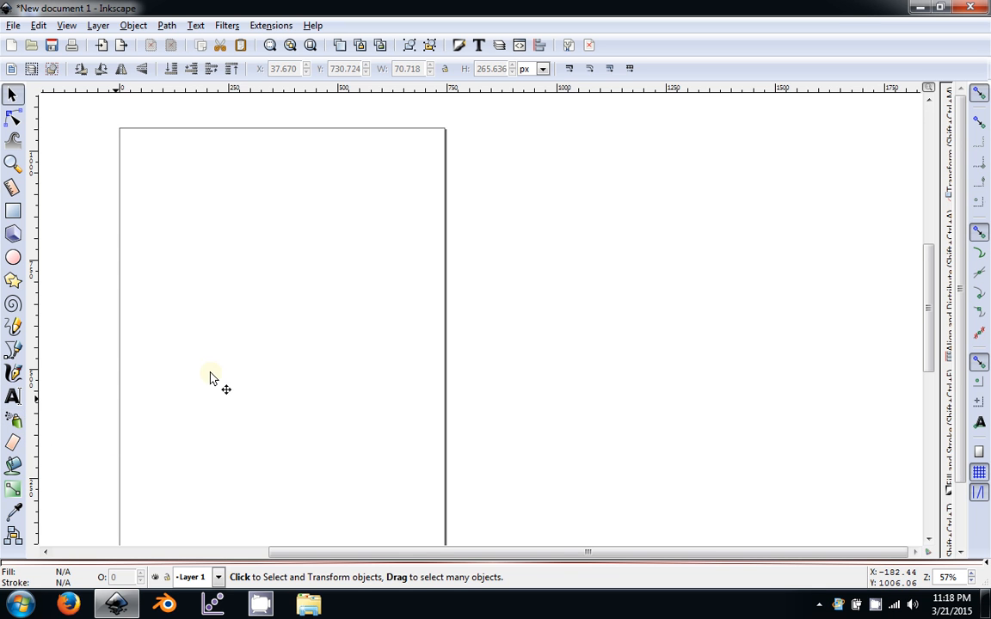
{"action": "left_click", "coordinate": [243, 330]}
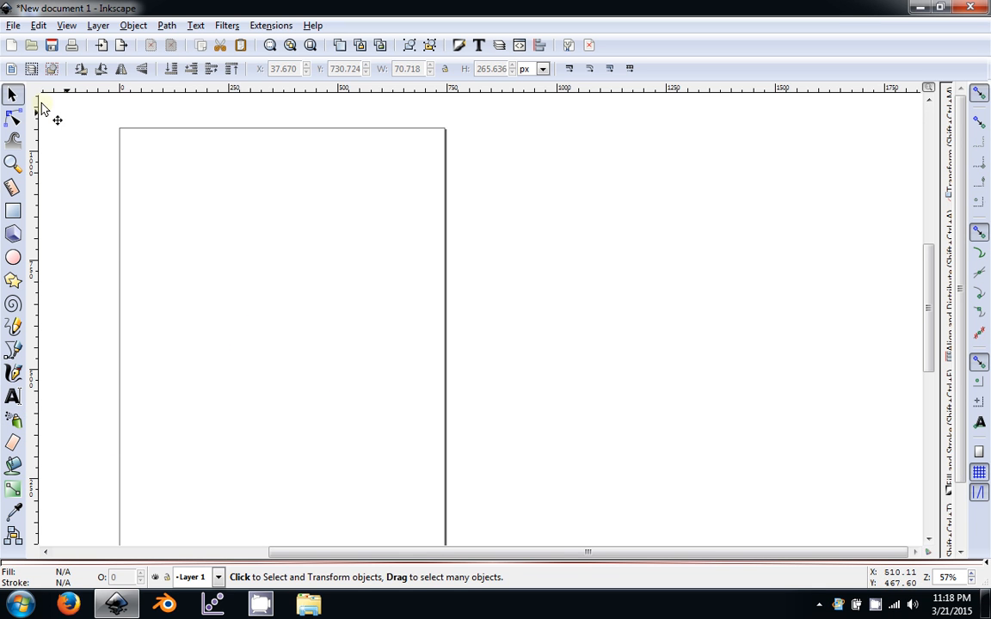
{"action": "left_click", "coordinate": [302, 237]}
{"action": "left_click", "coordinate": [302, 237]}
{"action": "left_click", "coordinate": [301, 237], "text": "ctrl"}
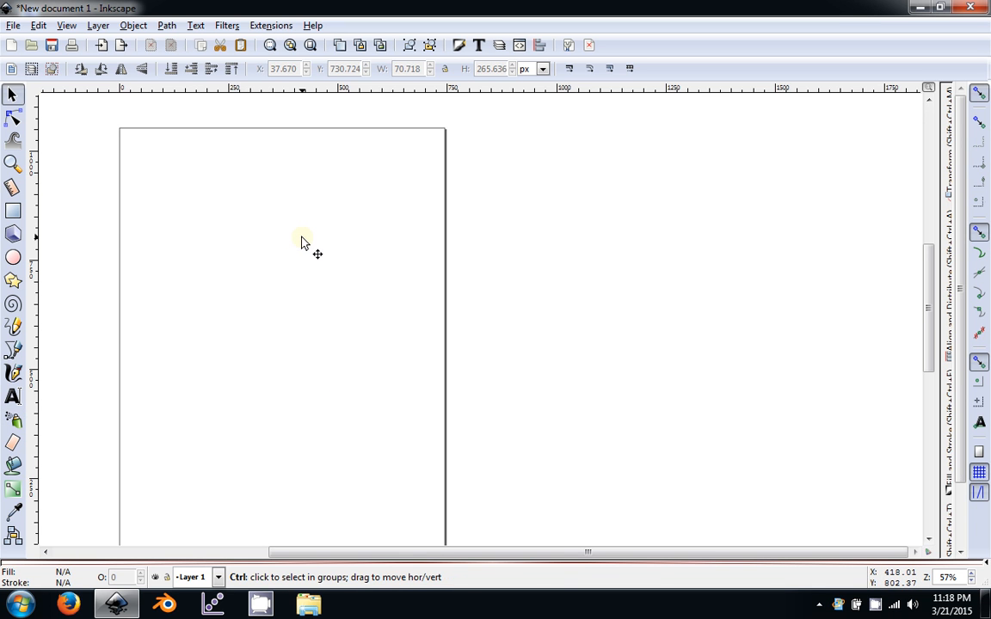
{"action": "key", "text": "Delete"}
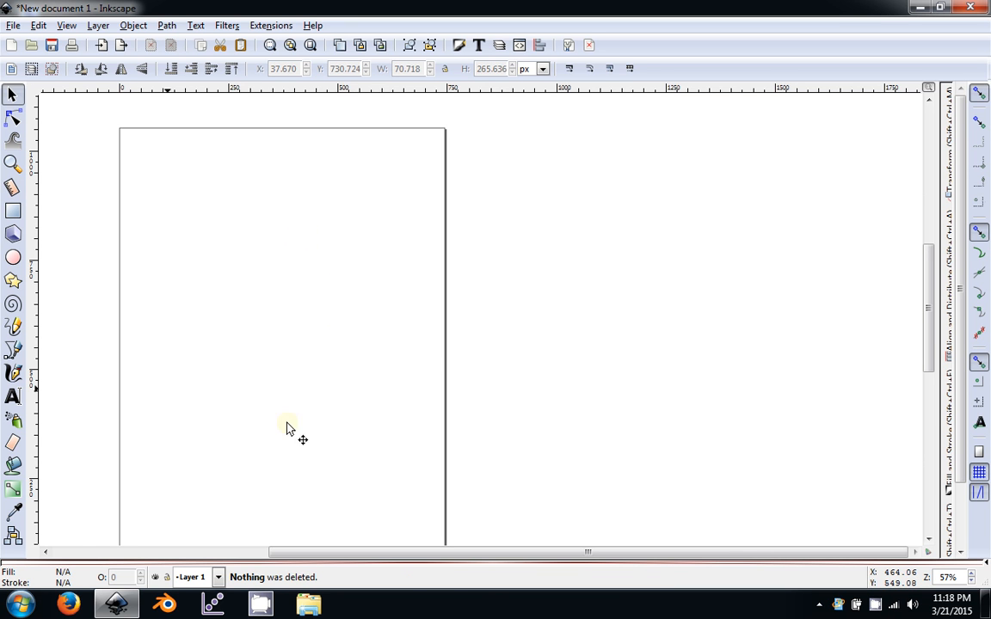
Open the document properties to show the page size settings.
{"action": "scroll", "coordinate": [228, 379], "scroll_direction": "down", "scroll_amount": 3}
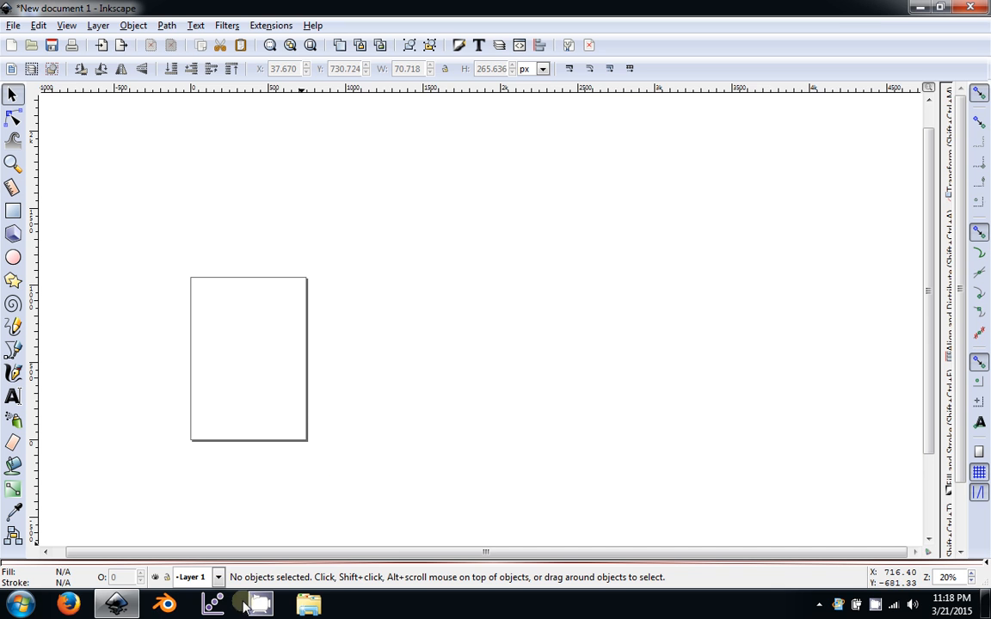
{"action": "left_click_drag", "start_coordinate": [275, 348], "coordinate": [334, 368]}
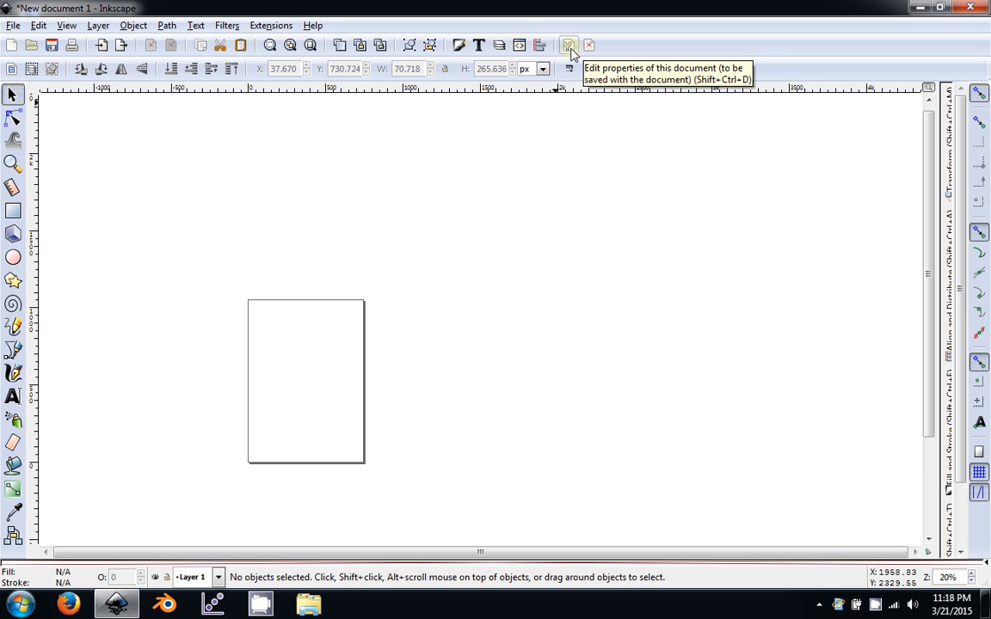
{"action": "left_click", "coordinate": [568, 47]}
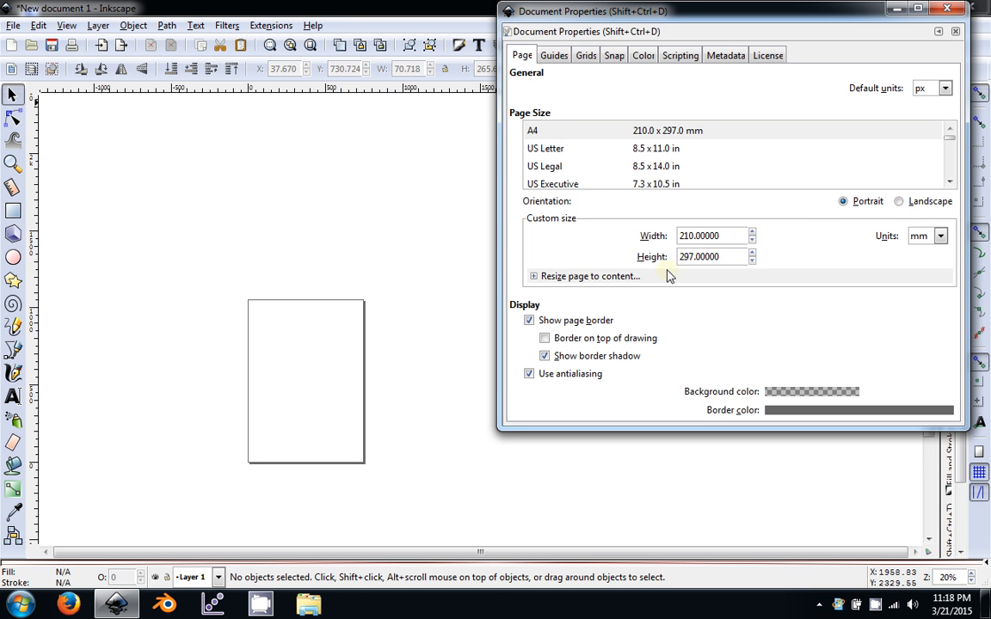
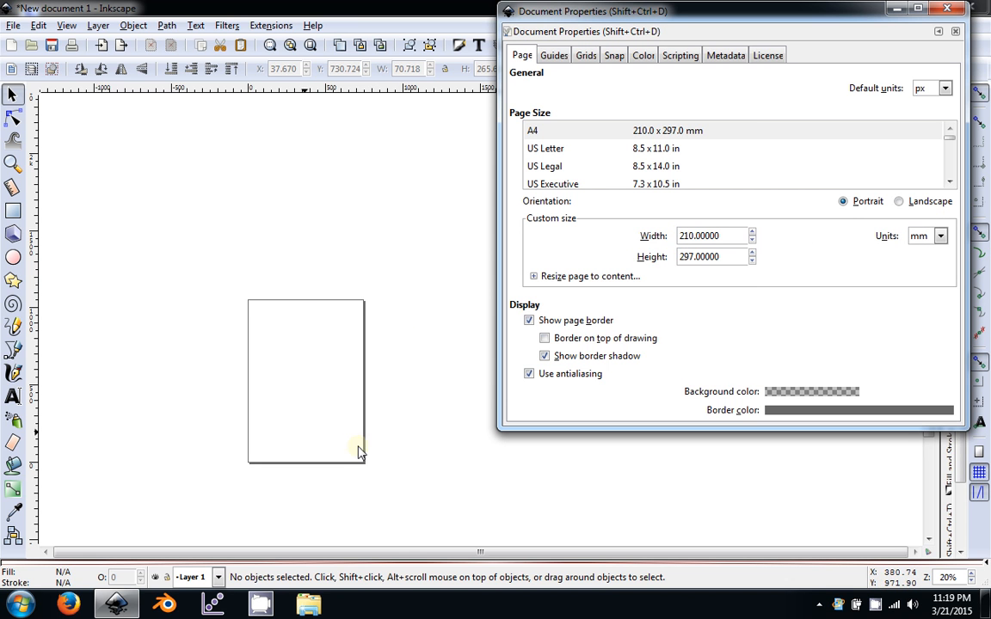
Switch the custom page size units to inches and back to millimetres.
{"action": "left_click", "coordinate": [940, 238]}
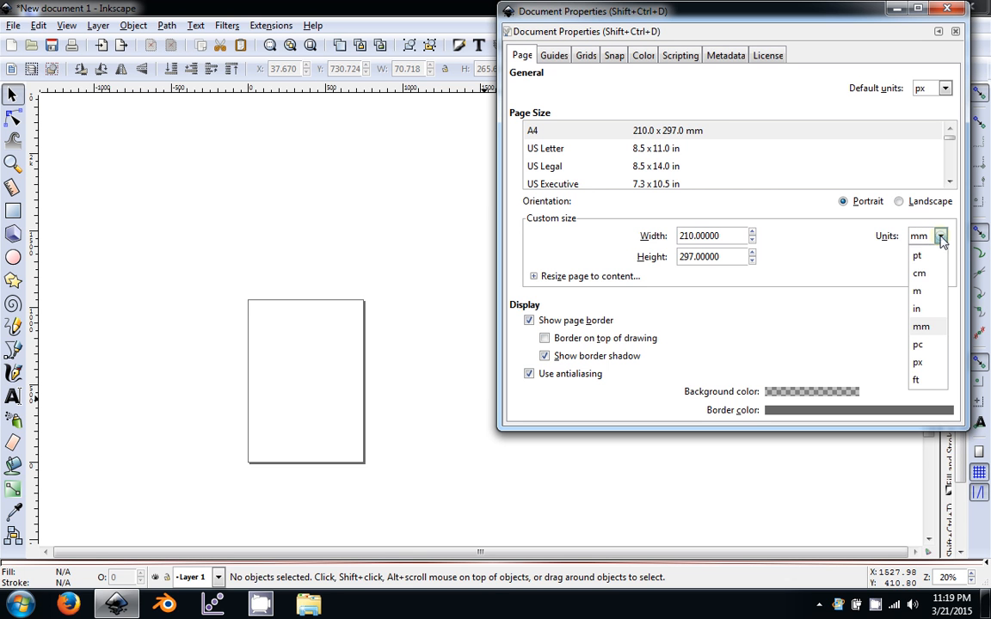
{"action": "left_click", "coordinate": [919, 311]}
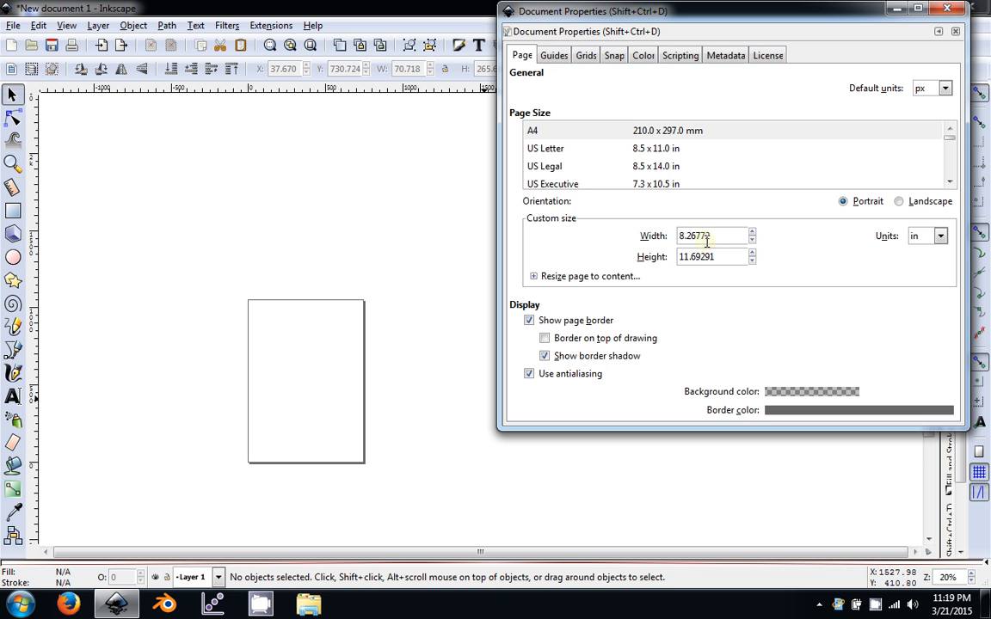
{"action": "left_click", "coordinate": [937, 240]}
{"action": "left_click", "coordinate": [932, 327]}
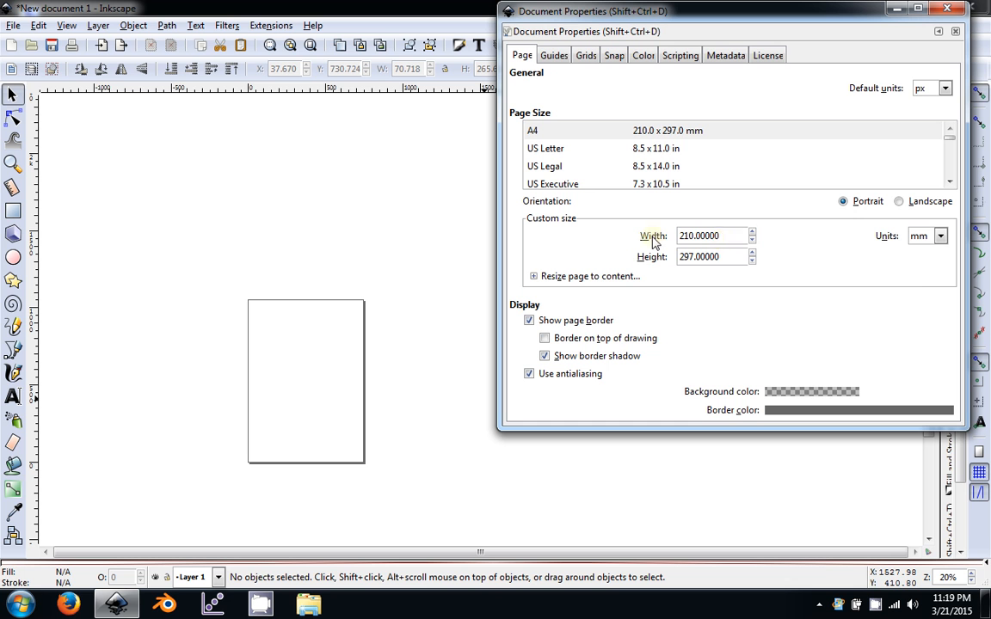
Set the custom page size to 12 in wide and 12 in high, and close the document properties.
{"action": "left_click", "coordinate": [942, 242]}
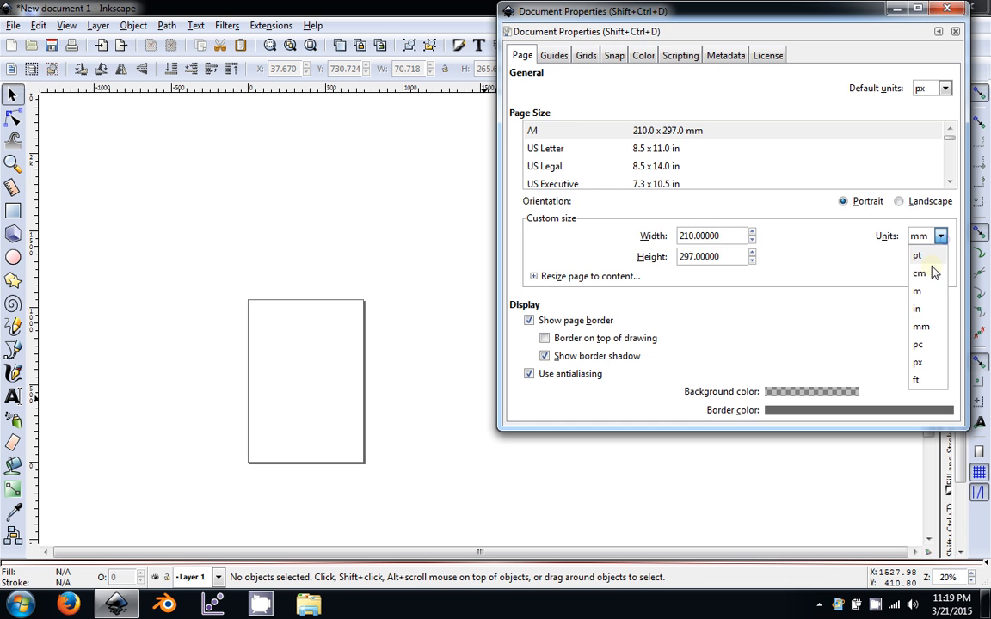
{"action": "left_click", "coordinate": [929, 311]}
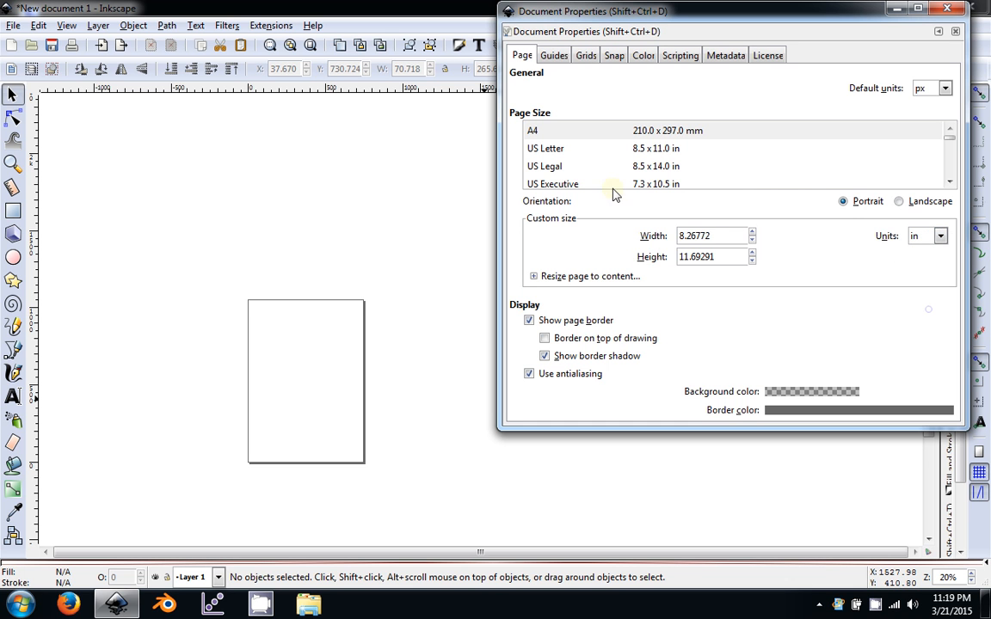
{"action": "double_click", "coordinate": [724, 240]}
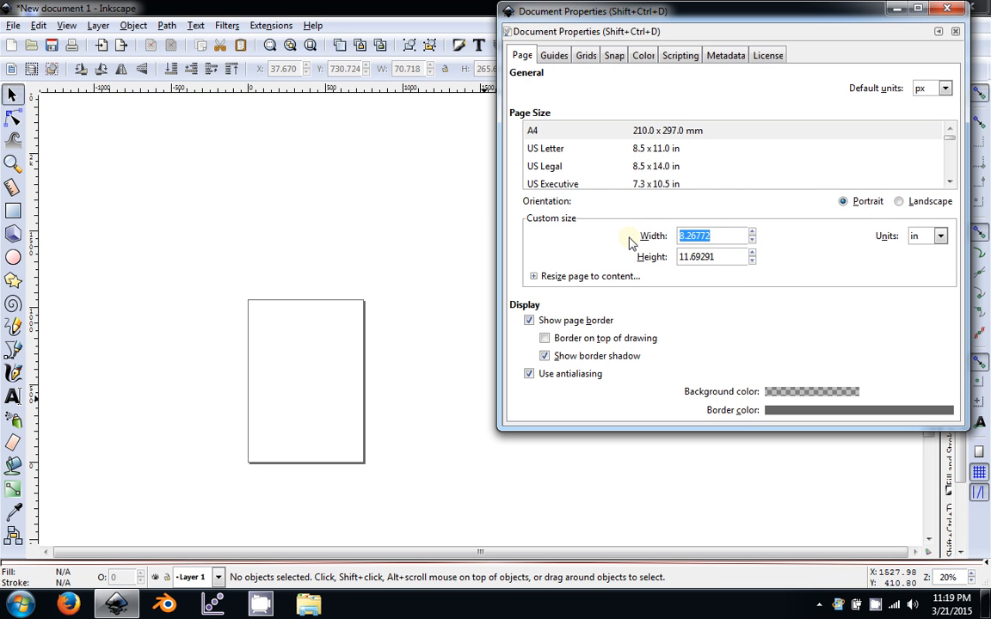
{"action": "type", "text": "12"}
{"action": "key", "text": "Return"}
{"action": "double_click", "coordinate": [725, 256]}
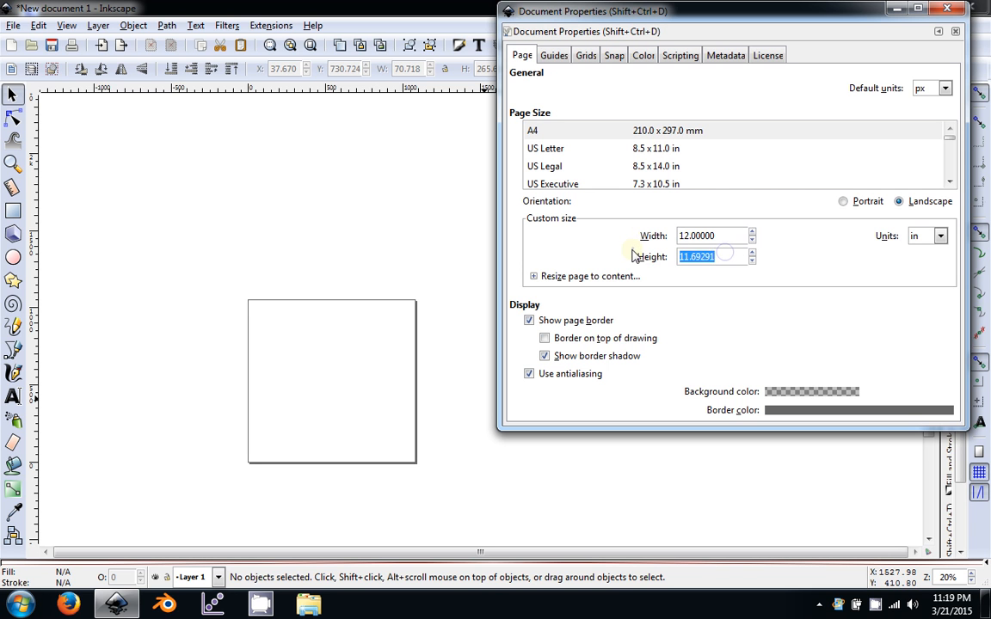
{"action": "type", "text": "12"}
{"action": "key", "text": "Return"}
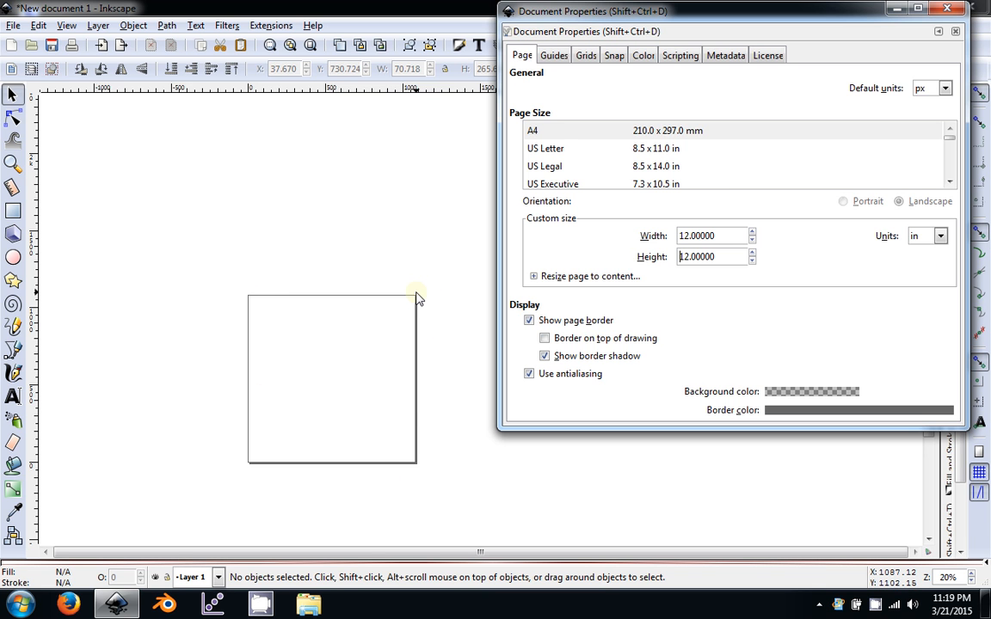
{"action": "left_click", "coordinate": [951, 11]}
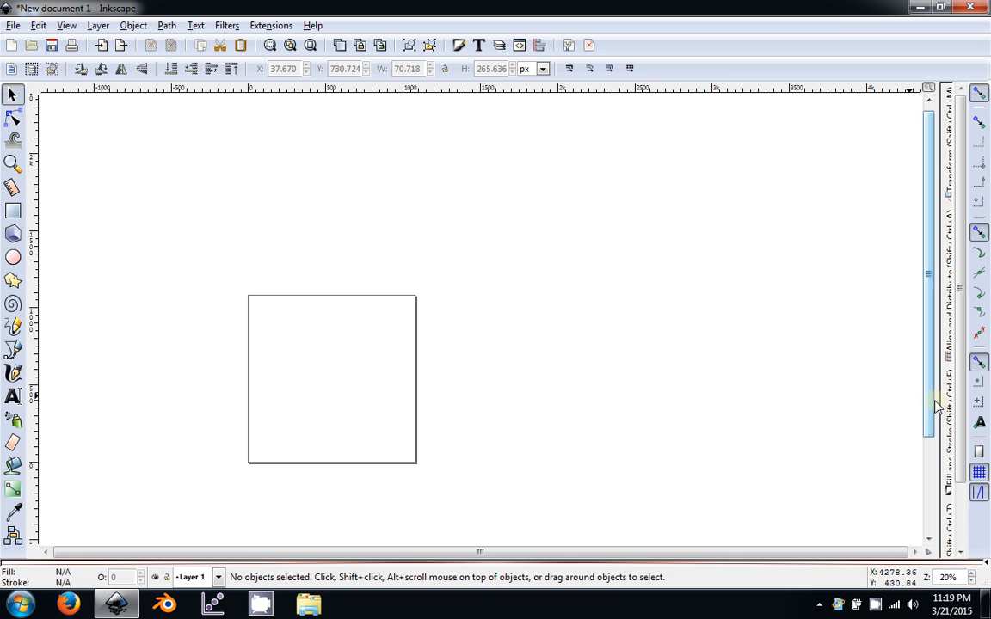
Draw an ellipse about 596 × 501 px on the square page, select it and open its Fill and Stroke settings.
{"action": "mouse_move", "coordinate": [938, 400]}
{"action": "left_mouse_down"}
{"action": "mouse_move", "coordinate": [908, 402]}
{"action": "mouse_move", "coordinate": [919, 405]}
{"action": "left_mouse_up"}
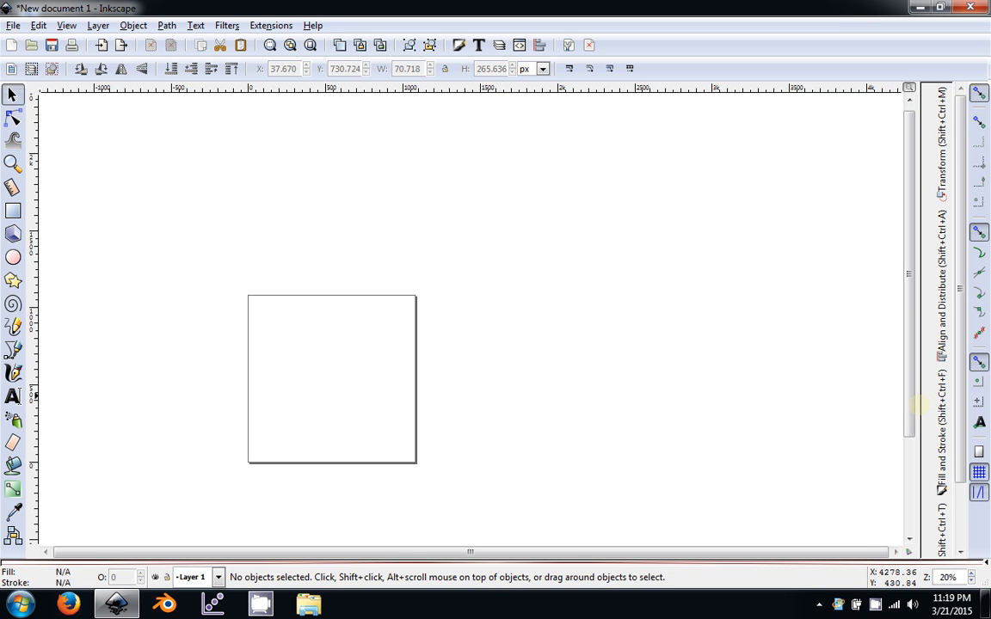
{"action": "left_click", "coordinate": [13, 256]}
{"action": "mouse_move", "coordinate": [291, 325]}
{"action": "left_mouse_down"}
{"action": "mouse_move", "coordinate": [342, 381]}
{"action": "mouse_move", "coordinate": [384, 403]}
{"action": "left_mouse_up"}
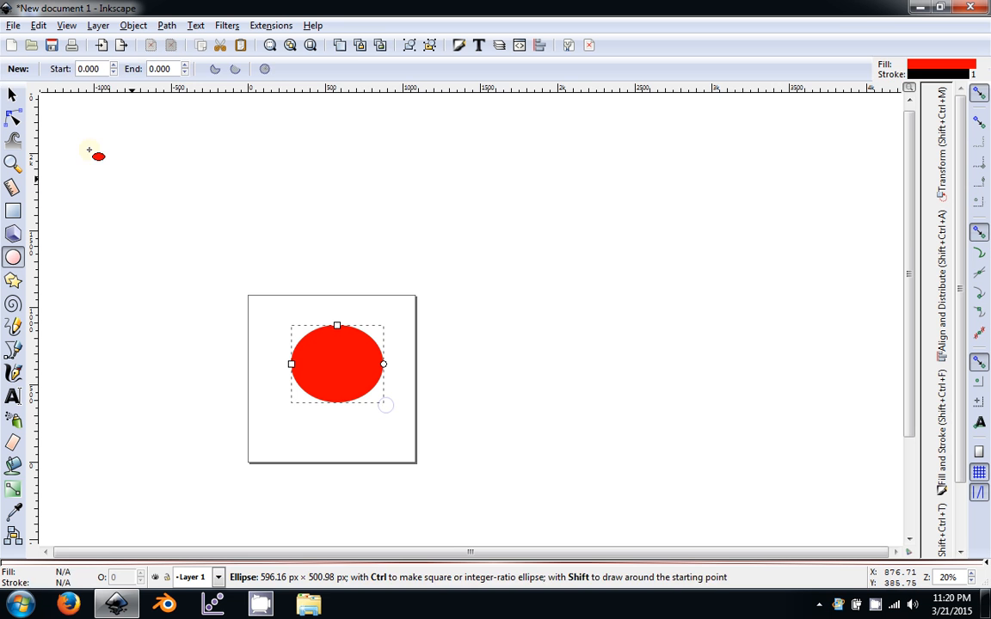
{"action": "left_click", "coordinate": [12, 95]}
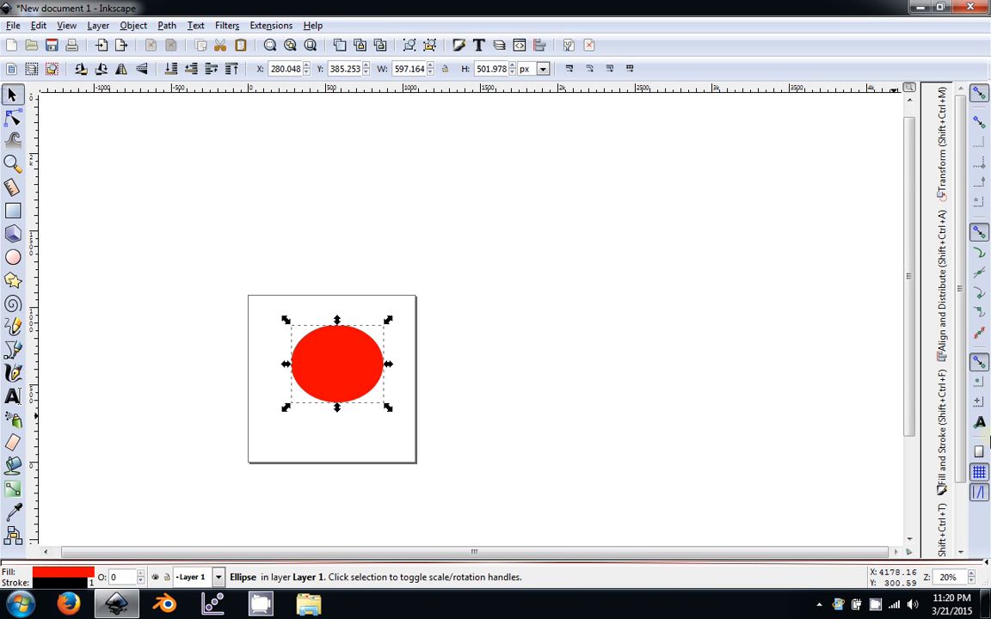
{"action": "left_click", "coordinate": [942, 462]}
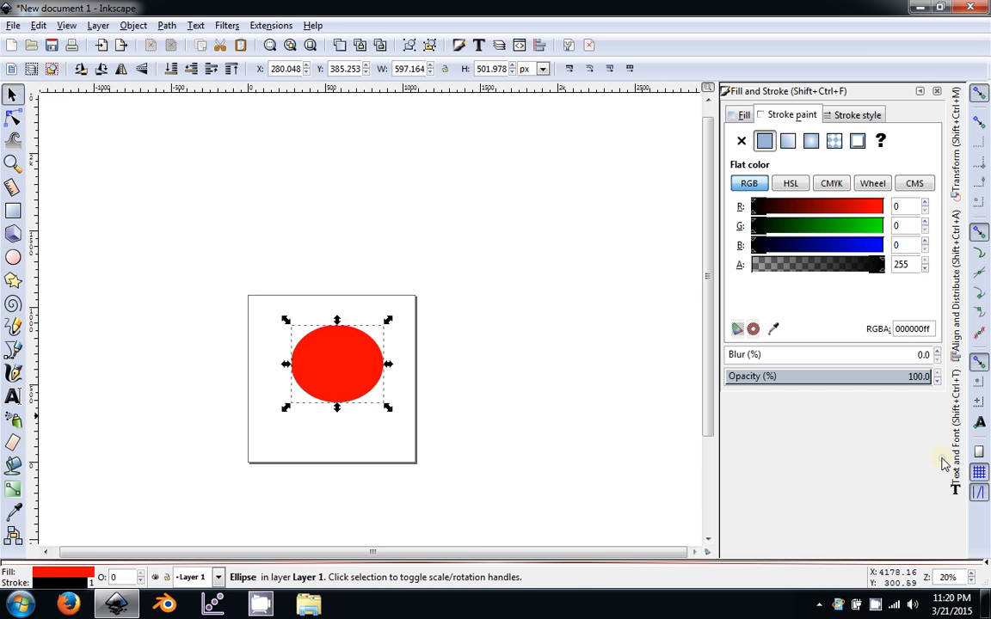
Compare the ellipse's fill and stroke paint settings and examine its outline up close.
{"action": "left_click", "coordinate": [737, 114]}
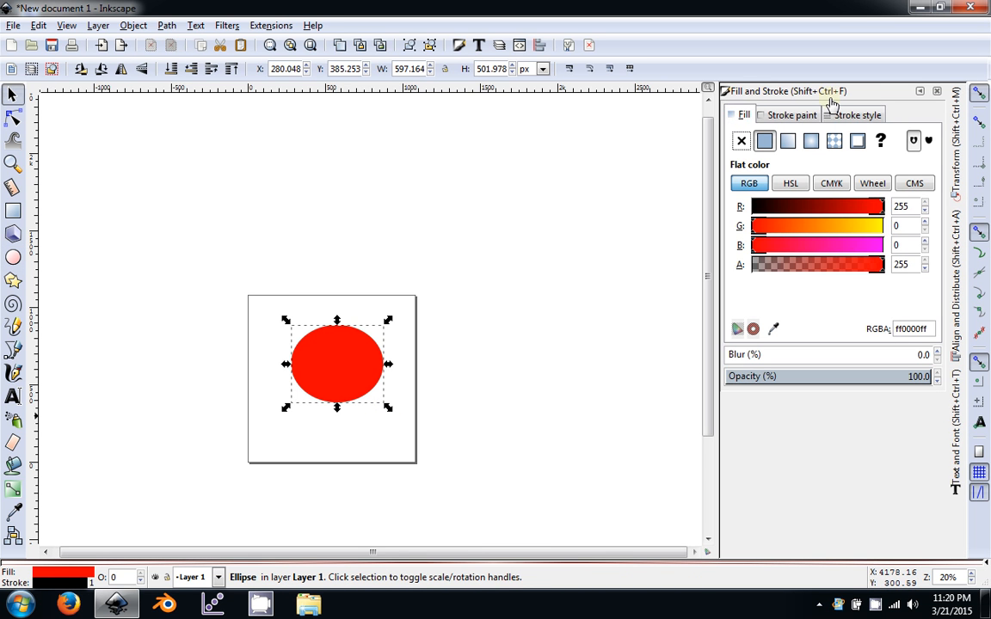
{"action": "left_click_drag", "start_coordinate": [360, 442], "coordinate": [399, 401]}
{"action": "scroll", "coordinate": [390, 333], "scroll_direction": "up", "scroll_amount": 2}
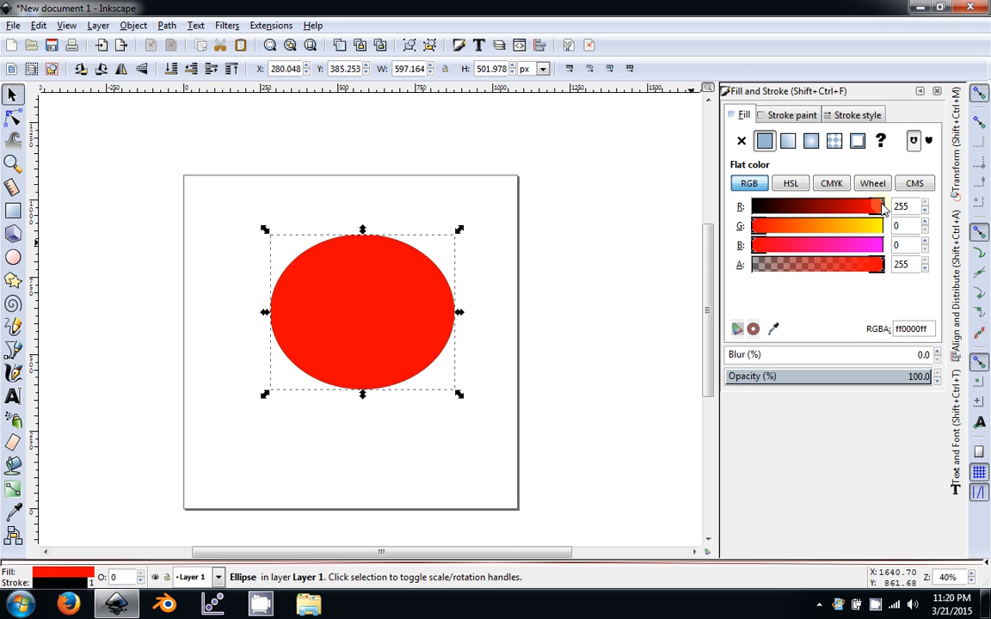
{"action": "left_click", "coordinate": [784, 115]}
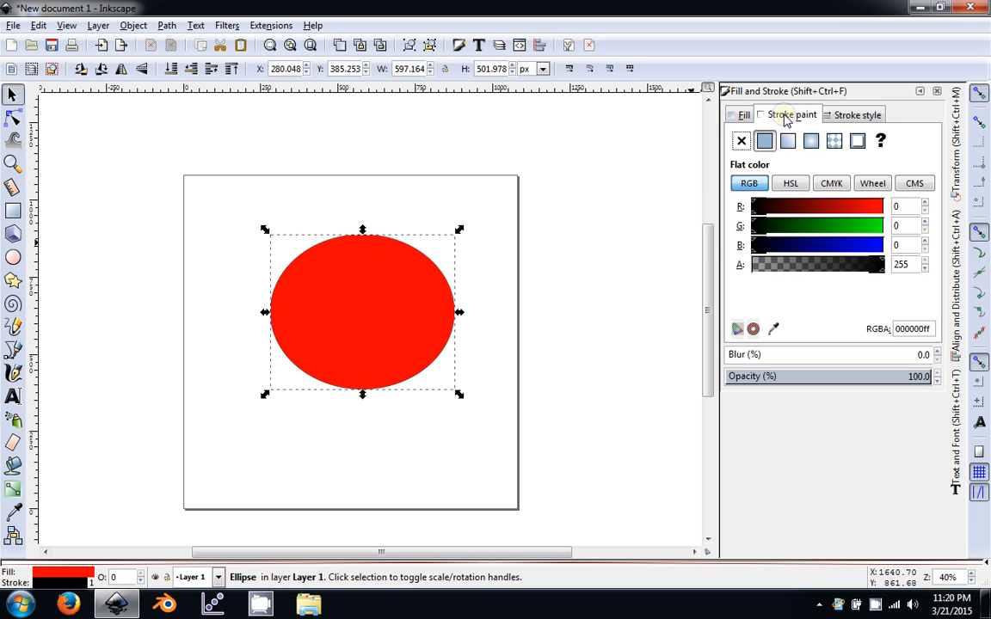
{"action": "scroll", "coordinate": [453, 305], "scroll_direction": "up", "scroll_amount": 7}
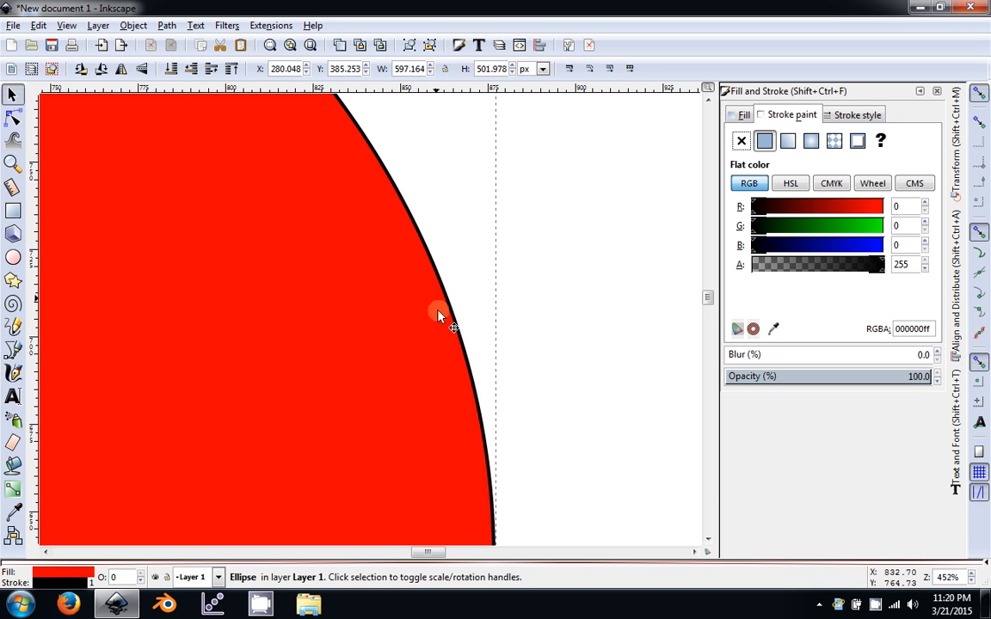
Remove the ellipse's fill, deselect the ellipse and reselect it by its outline.
{"action": "left_click", "coordinate": [745, 116]}
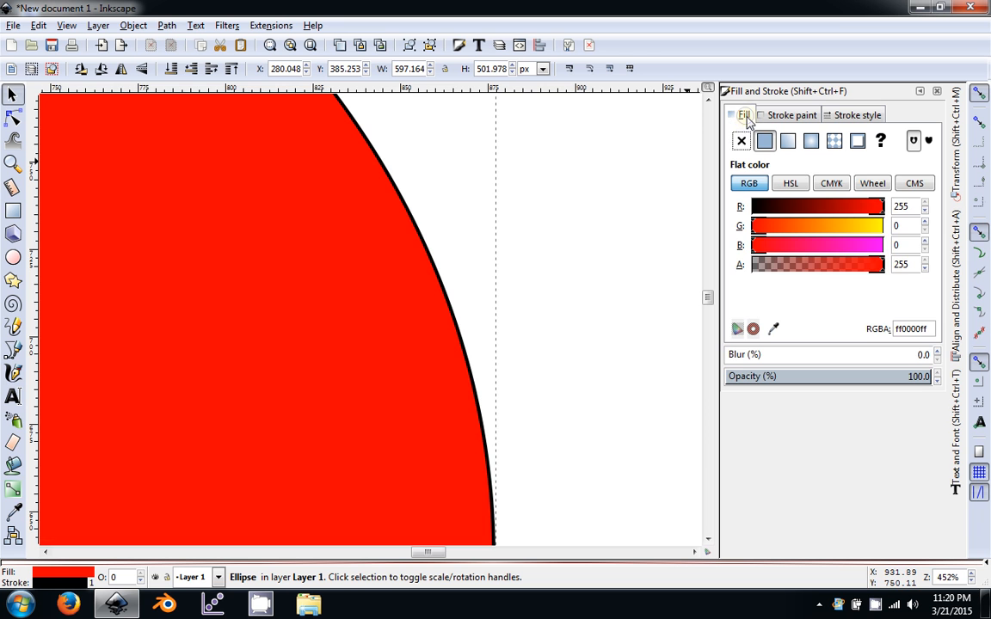
{"action": "left_click", "coordinate": [740, 141]}
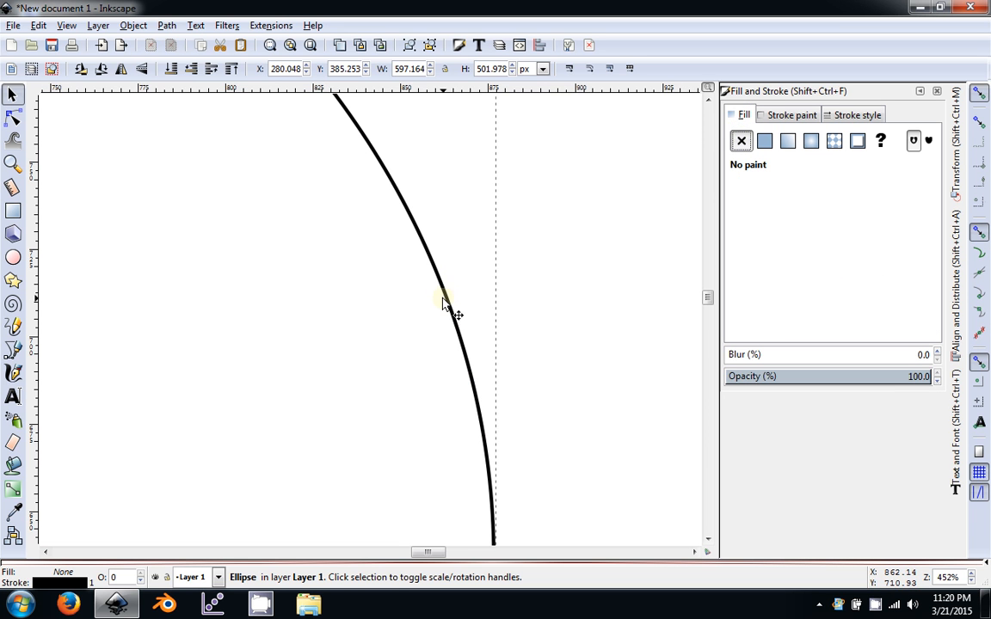
{"action": "scroll", "coordinate": [443, 303], "scroll_direction": "down", "scroll_amount": 6}
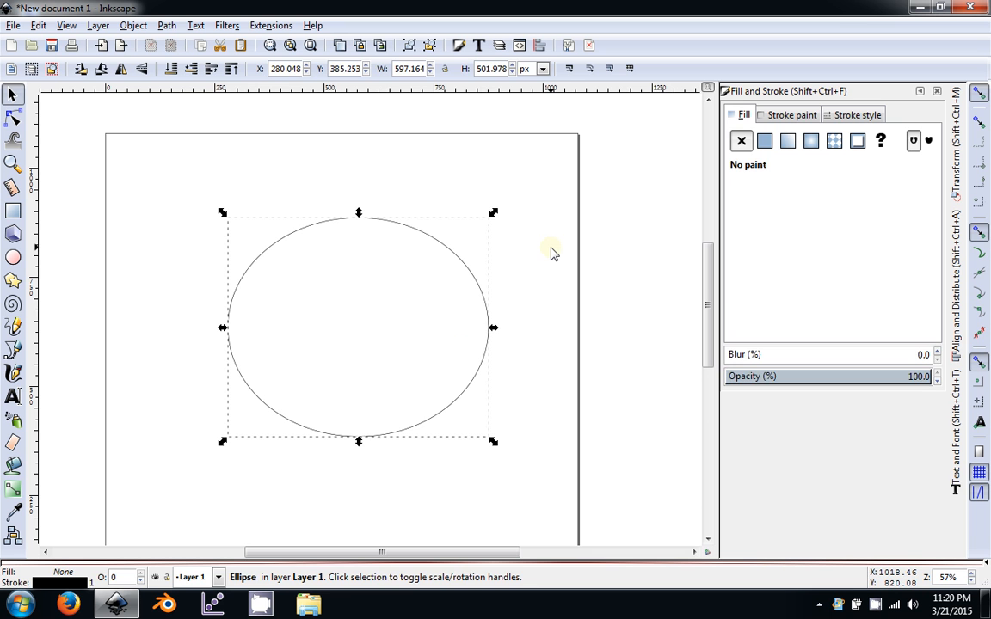
{"action": "left_click", "coordinate": [396, 363]}
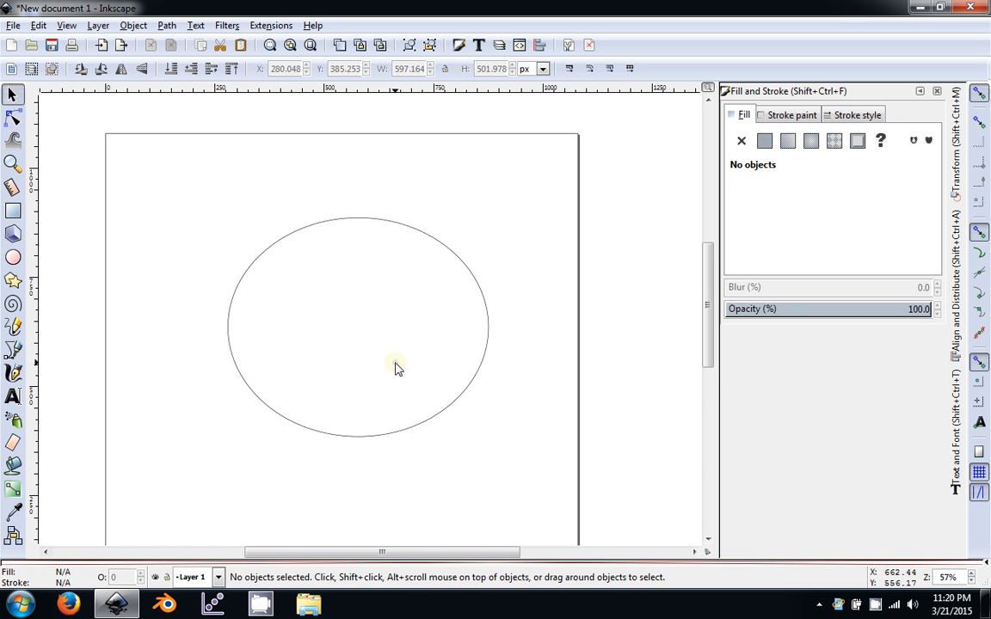
{"action": "left_click", "coordinate": [488, 320]}
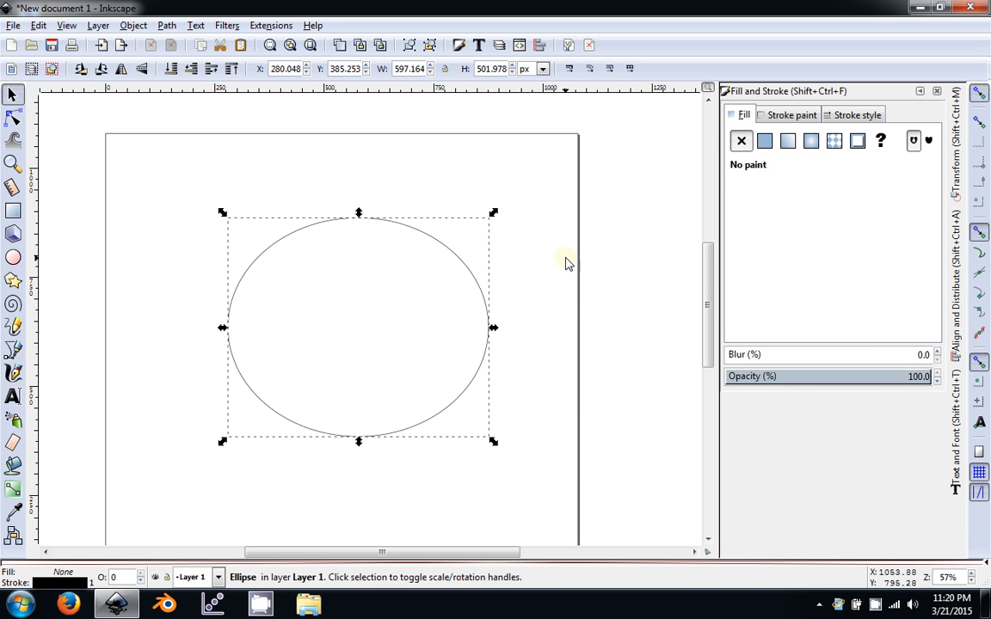
Try linear and radial gradient fills on the ellipse, and return it to a flat black fill.
{"action": "left_click", "coordinate": [744, 144]}
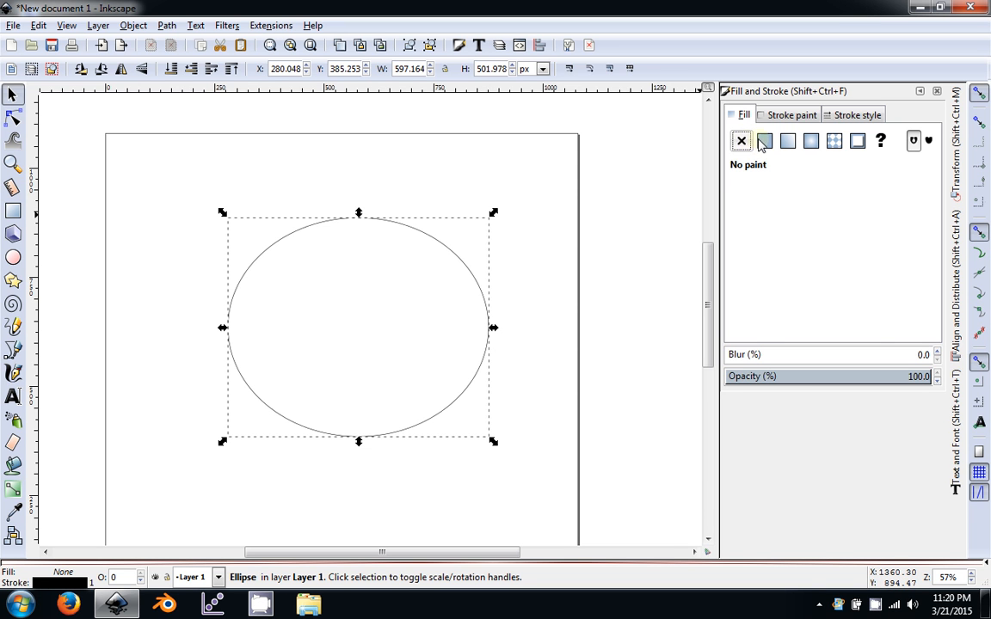
{"action": "left_click", "coordinate": [763, 143]}
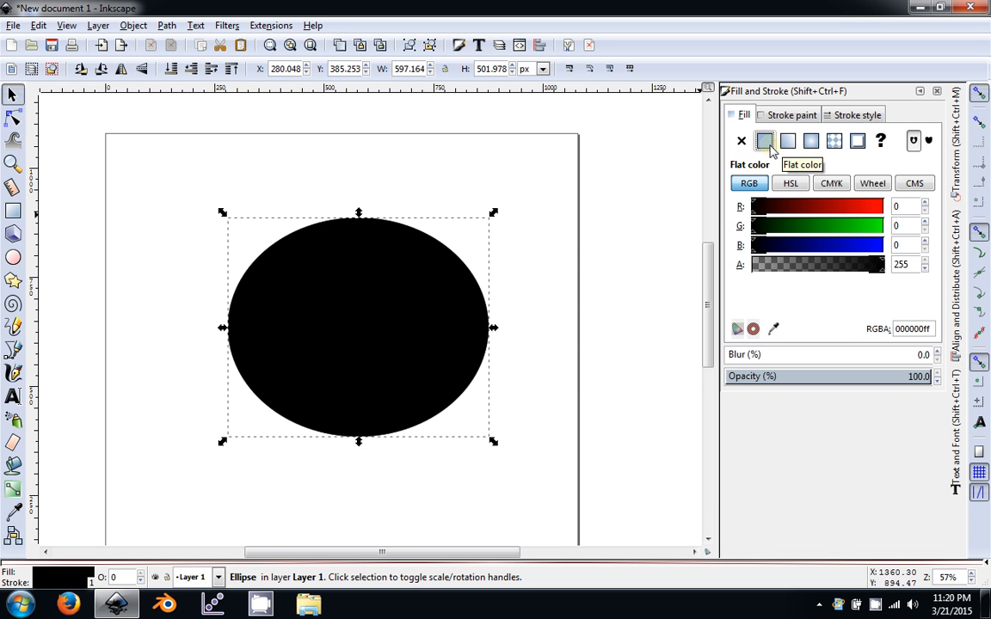
{"action": "left_click", "coordinate": [786, 140]}
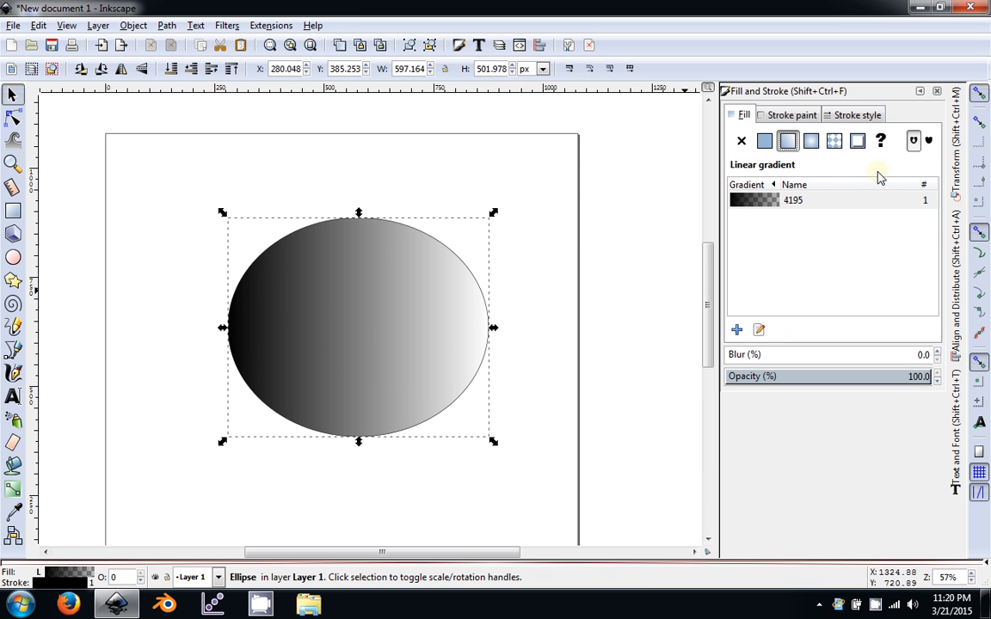
{"action": "left_click", "coordinate": [811, 141]}
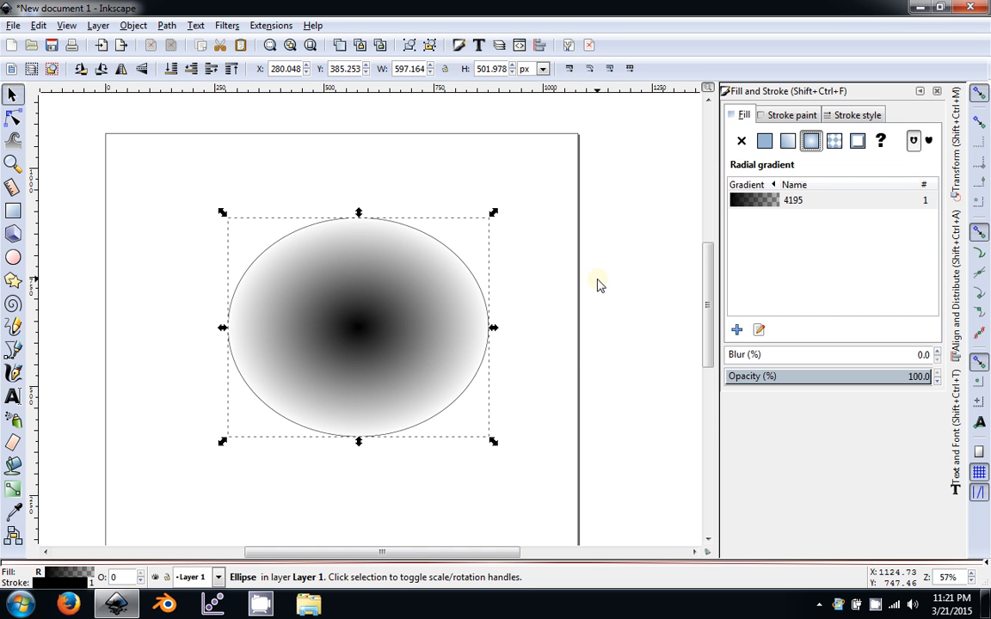
{"action": "left_click", "coordinate": [766, 144]}
{"action": "left_click", "coordinate": [743, 143]}
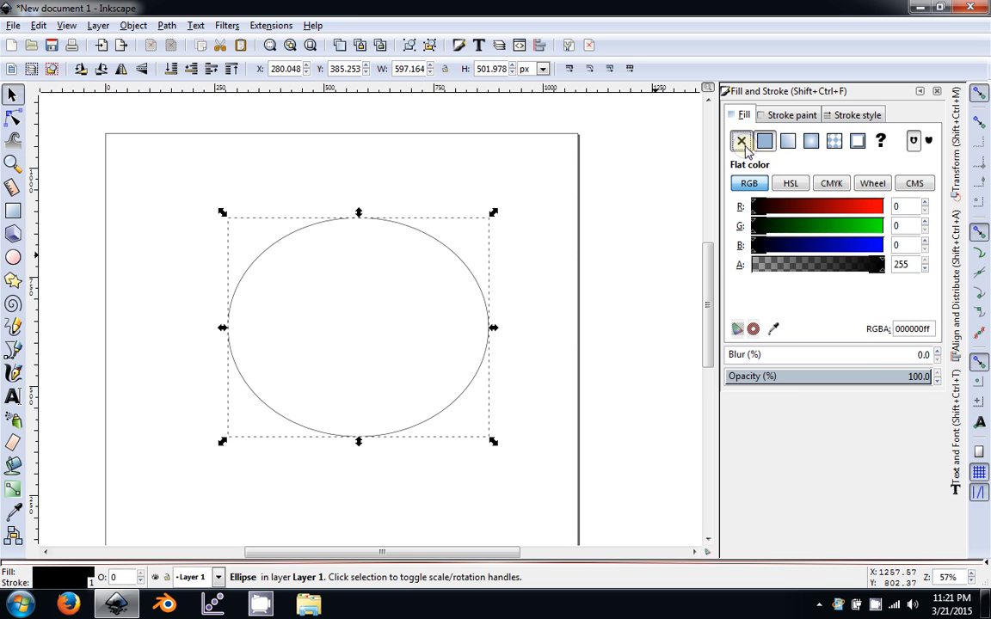
{"action": "left_click", "coordinate": [764, 140]}
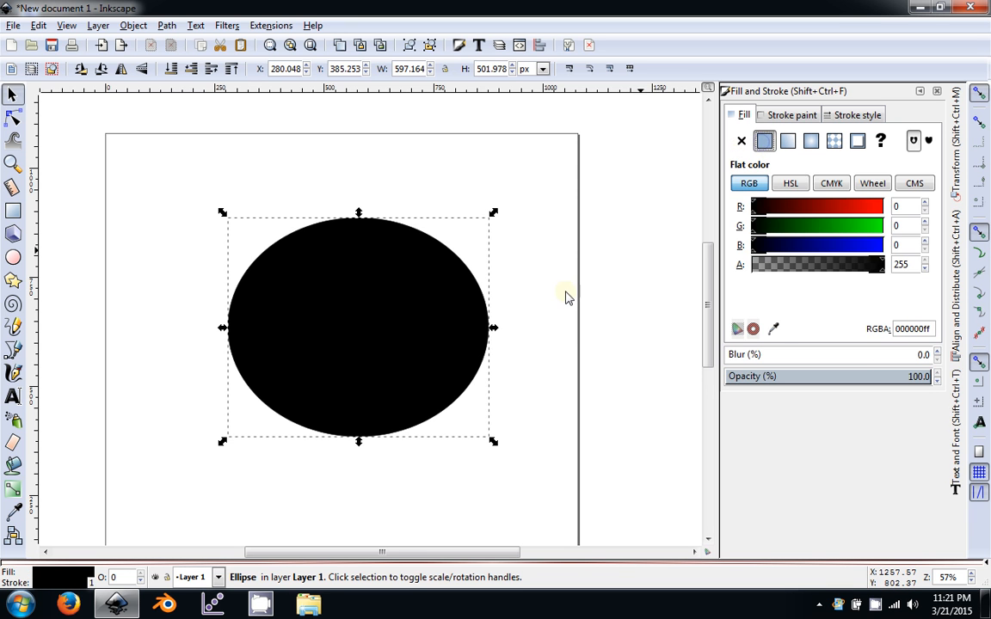
Remove the ellipse's stroke paint, restore it as a flat colour and remove it again.
{"action": "left_click", "coordinate": [793, 115]}
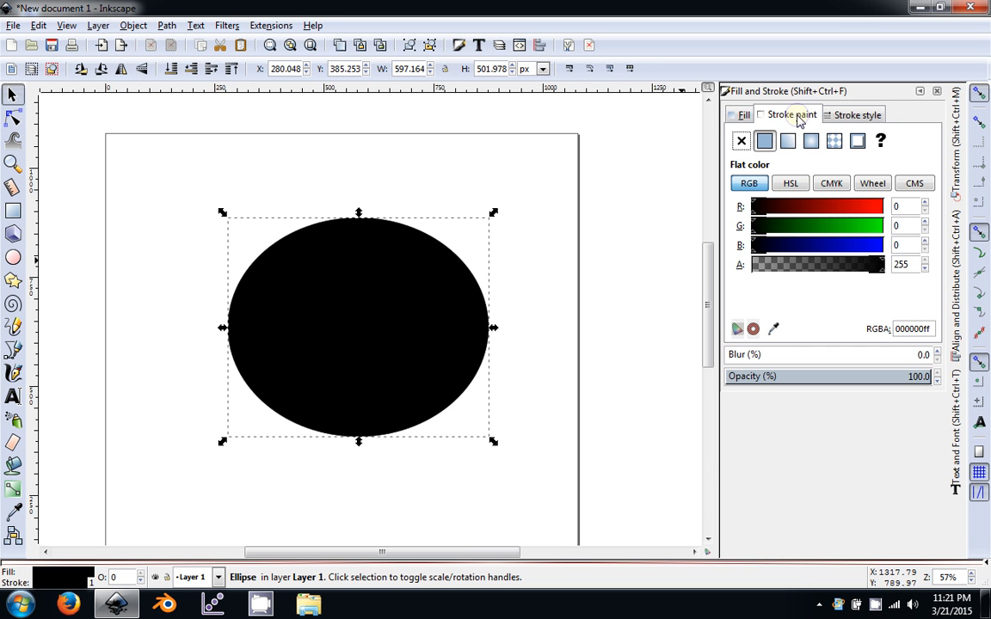
{"action": "left_click", "coordinate": [741, 142]}
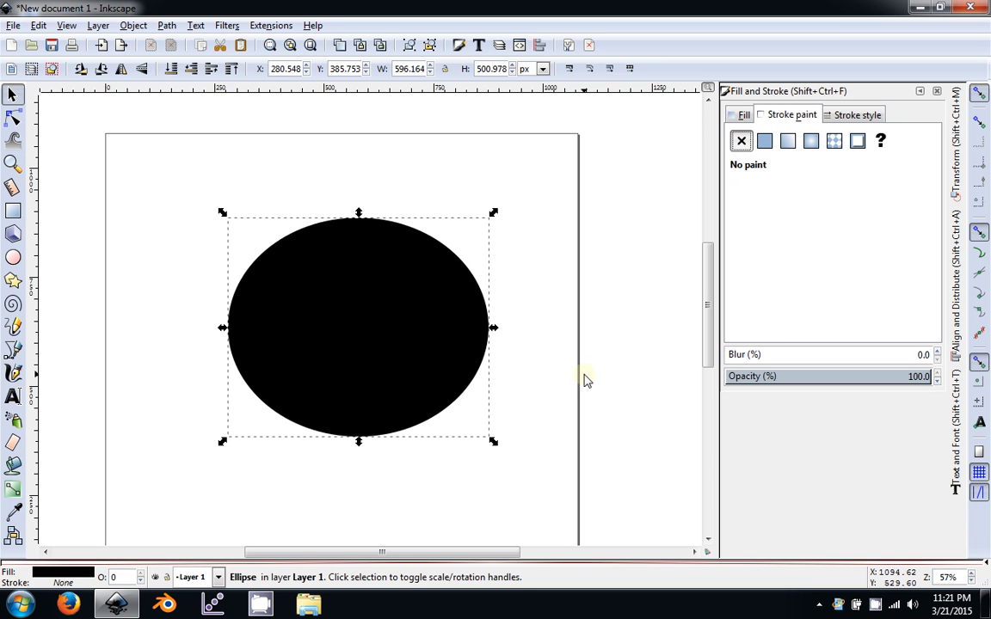
{"action": "left_click", "coordinate": [764, 141]}
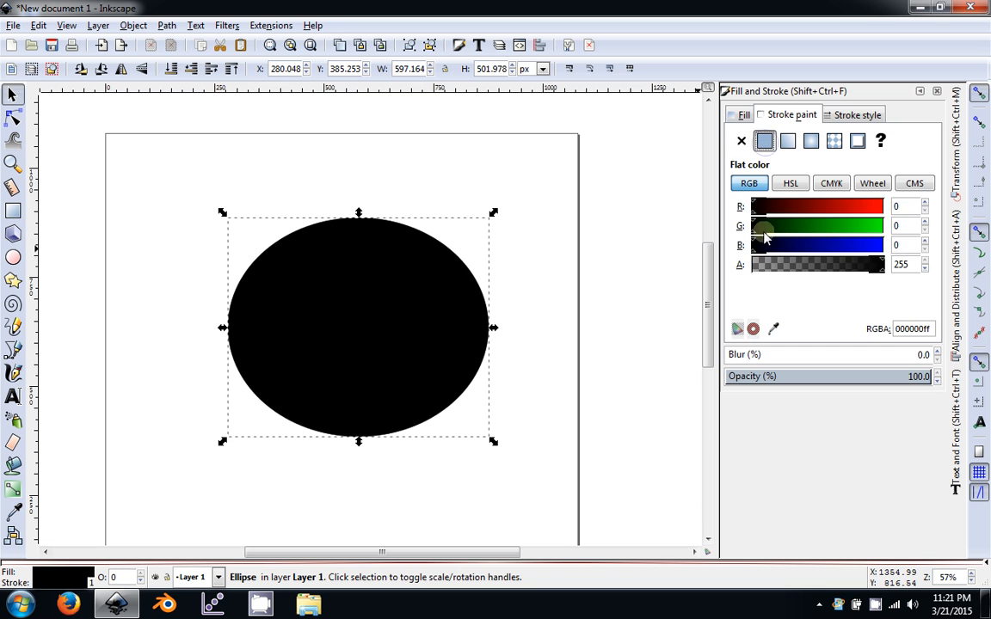
{"action": "left_click", "coordinate": [745, 142]}
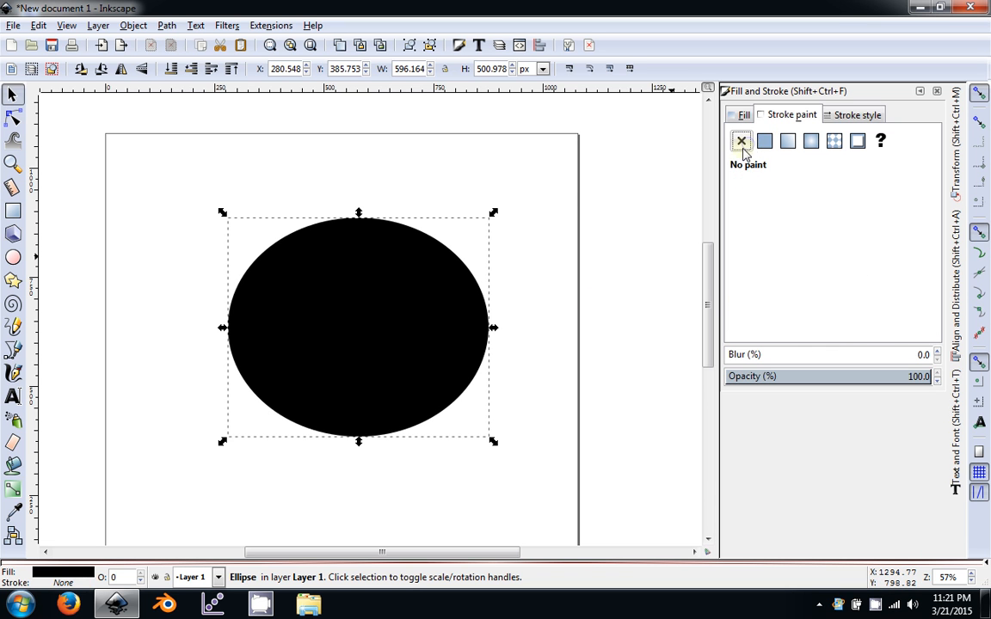
Remove the ellipse's fill and give its stroke a flat black colour.
{"action": "left_click", "coordinate": [741, 119]}
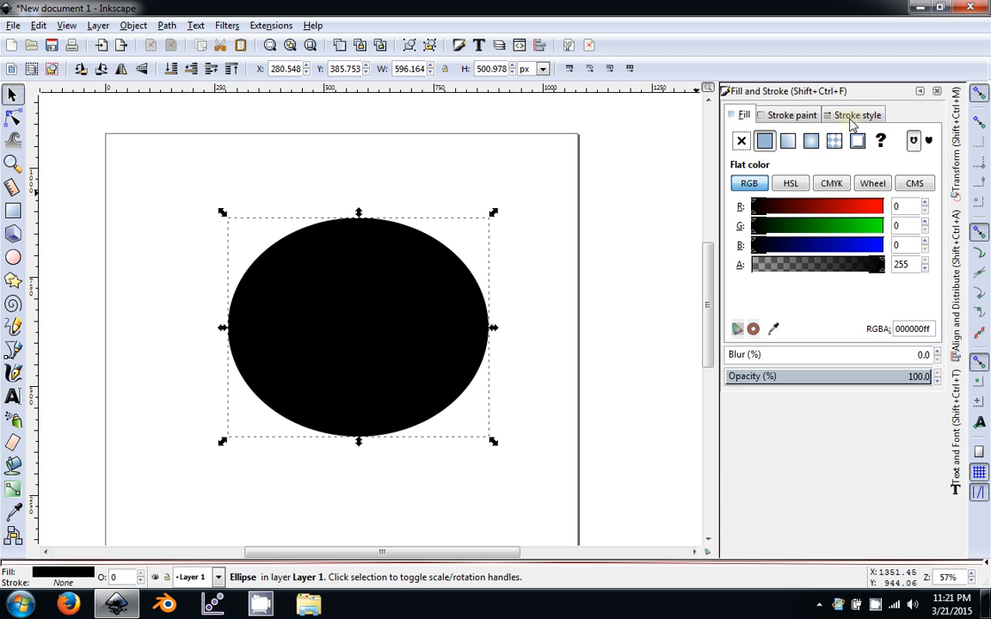
{"action": "left_click", "coordinate": [744, 141]}
{"action": "left_click", "coordinate": [787, 115]}
{"action": "left_click", "coordinate": [764, 141]}
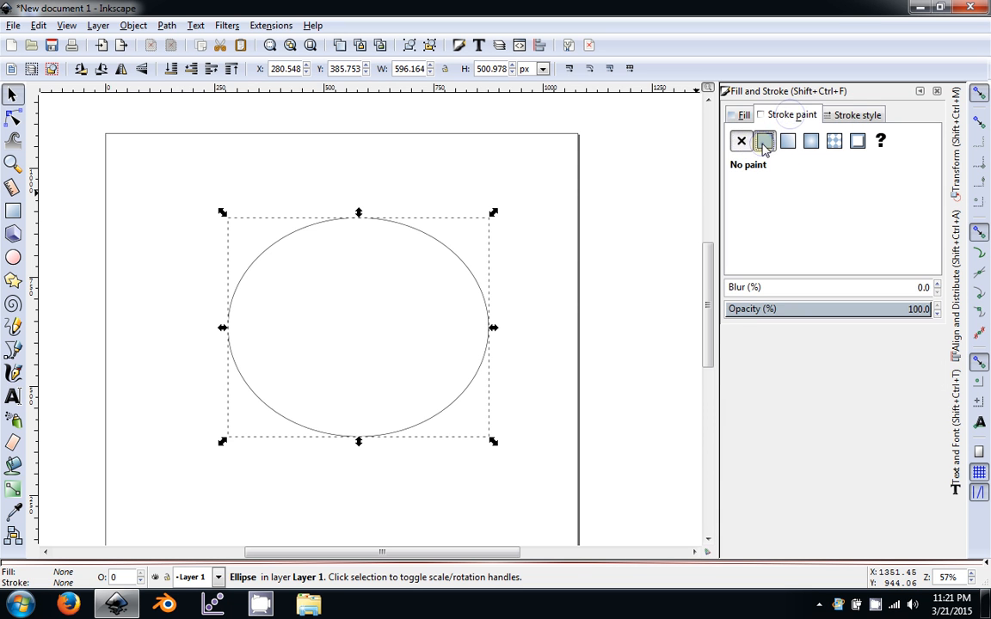
Check the ellipse's stroke style with and without stroke paint, and restore the flat black stroke.
{"action": "left_click", "coordinate": [854, 114]}
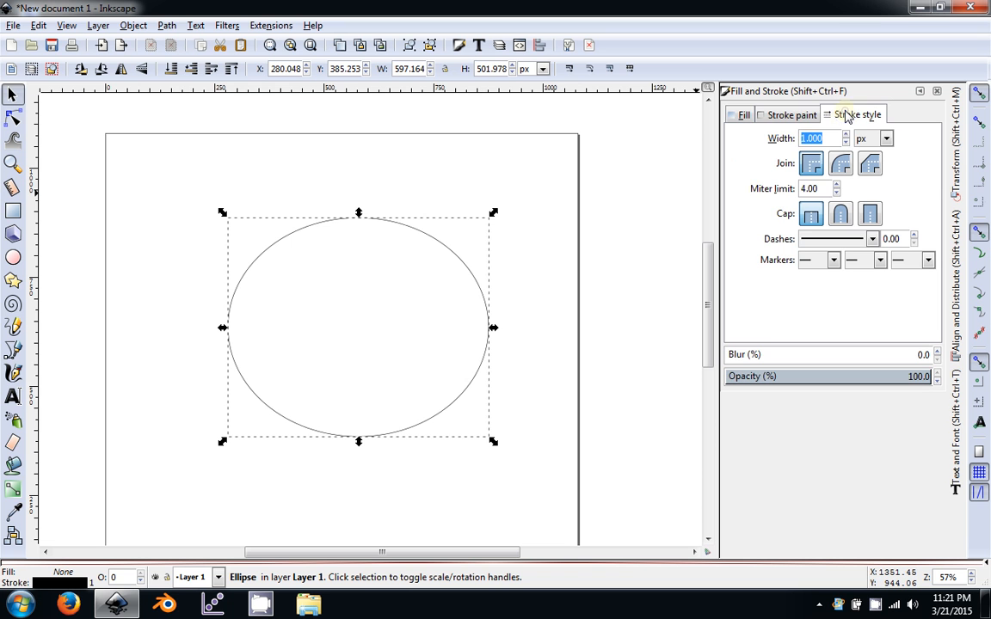
{"action": "left_click", "coordinate": [791, 115]}
{"action": "left_click", "coordinate": [740, 141]}
{"action": "left_click", "coordinate": [847, 116]}
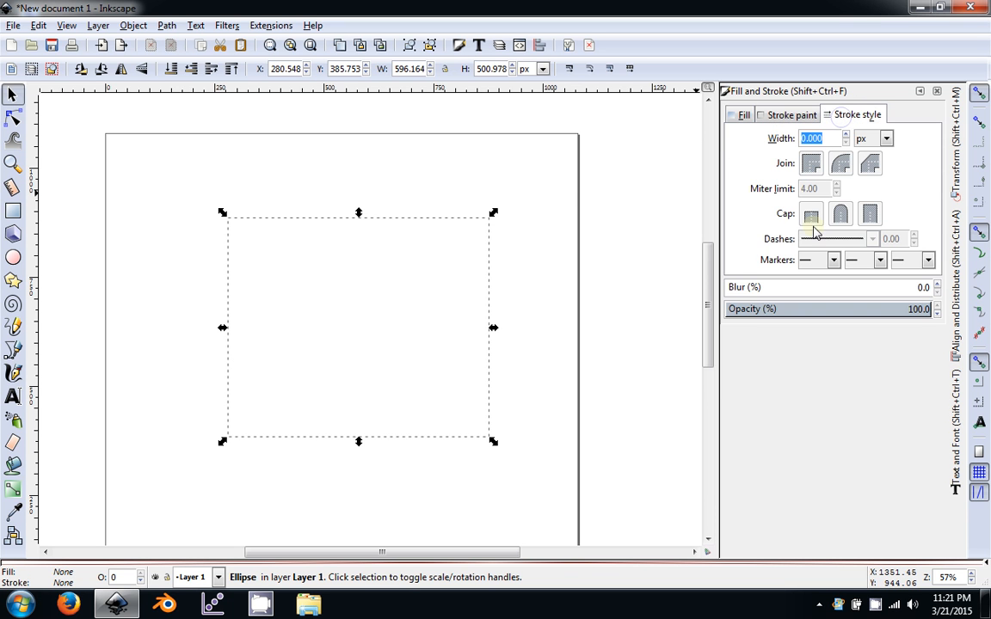
{"action": "left_click", "coordinate": [792, 115]}
{"action": "left_click", "coordinate": [765, 141]}
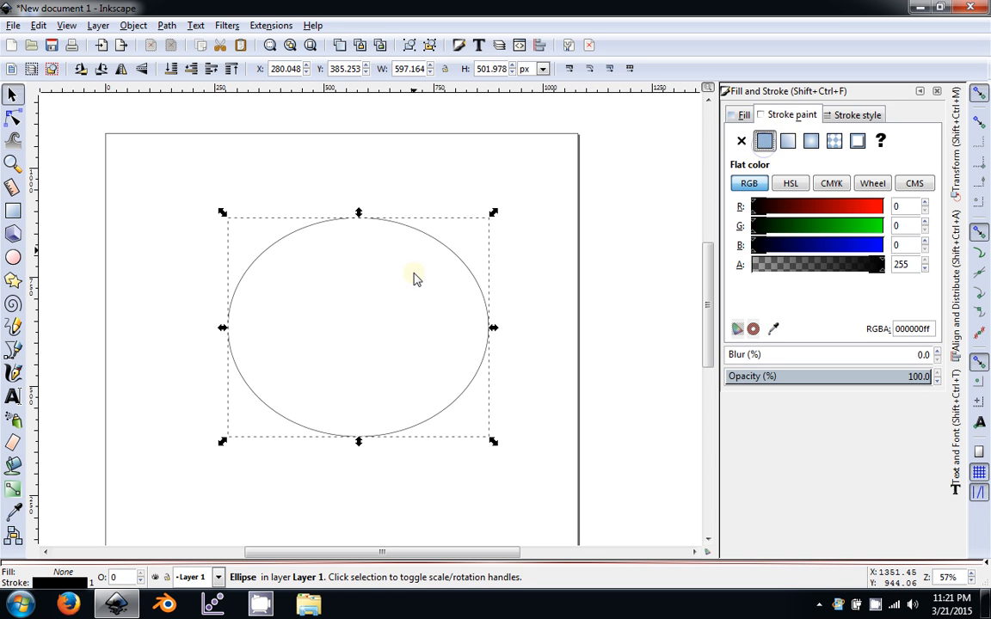
Change the ellipse's stroke width units to millimetres and increase the stroke width to 6.282 mm.
{"action": "left_click", "coordinate": [845, 116]}
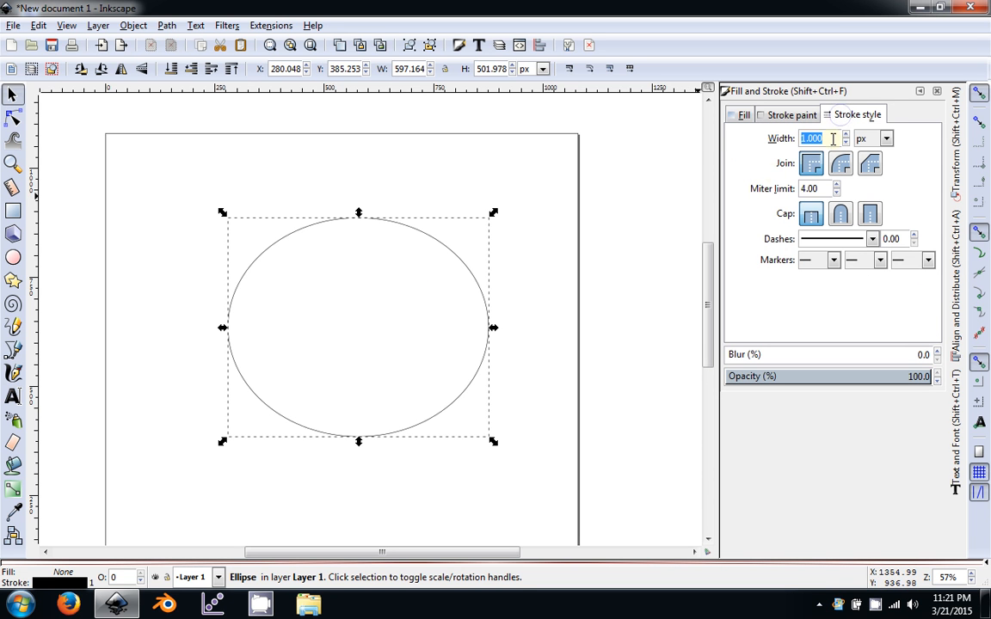
{"action": "scroll", "coordinate": [480, 284], "scroll_direction": "up", "scroll_amount": 8}
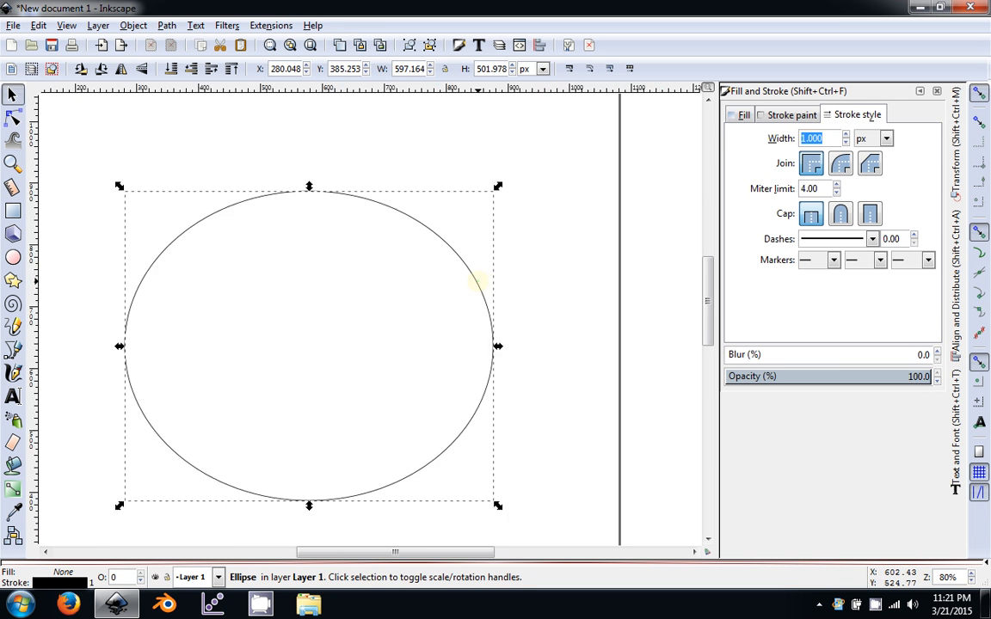
{"action": "left_click_drag", "start_coordinate": [478, 283], "coordinate": [415, 314]}
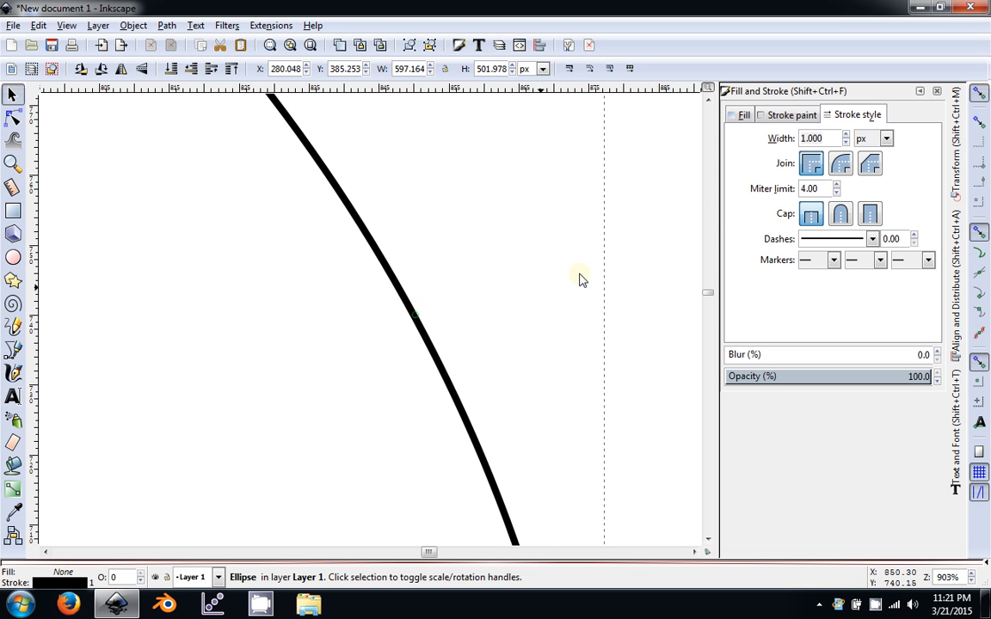
{"action": "left_click", "coordinate": [887, 140]}
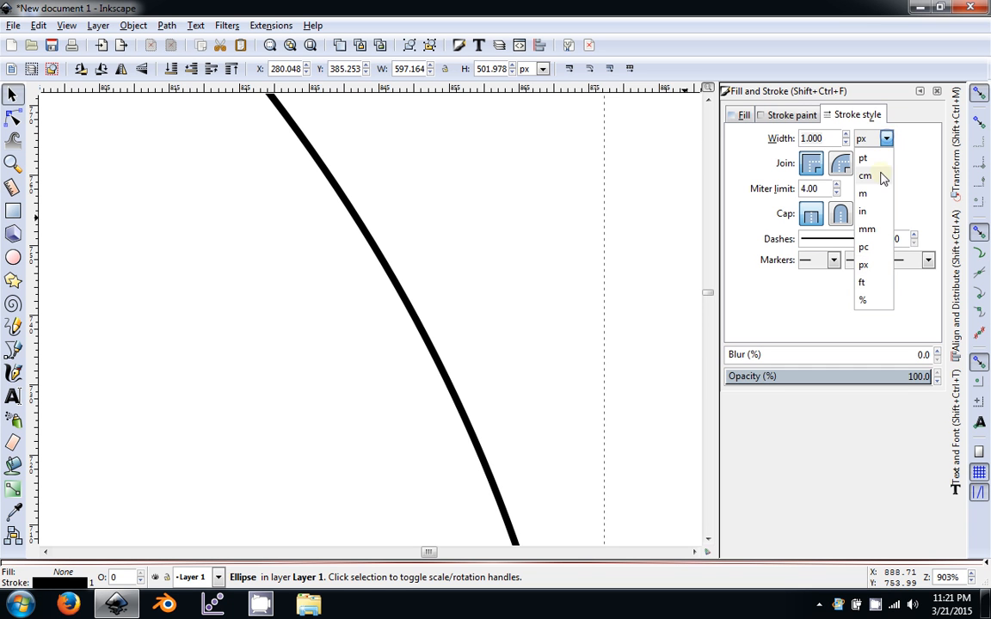
{"action": "left_click", "coordinate": [867, 229]}
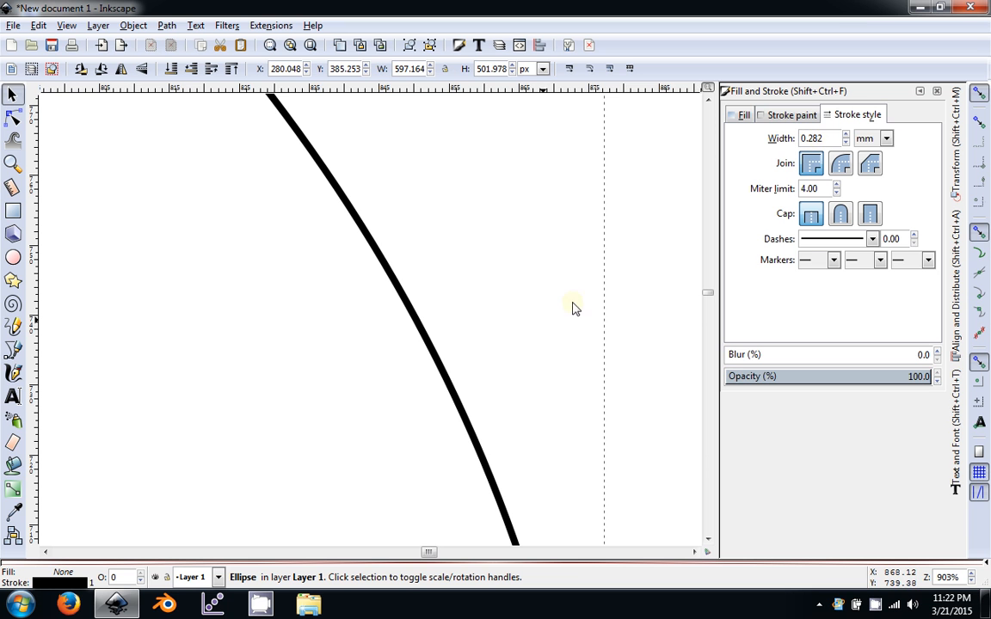
{"action": "scroll", "coordinate": [847, 139], "scroll_direction": "up", "scroll_amount": 9}
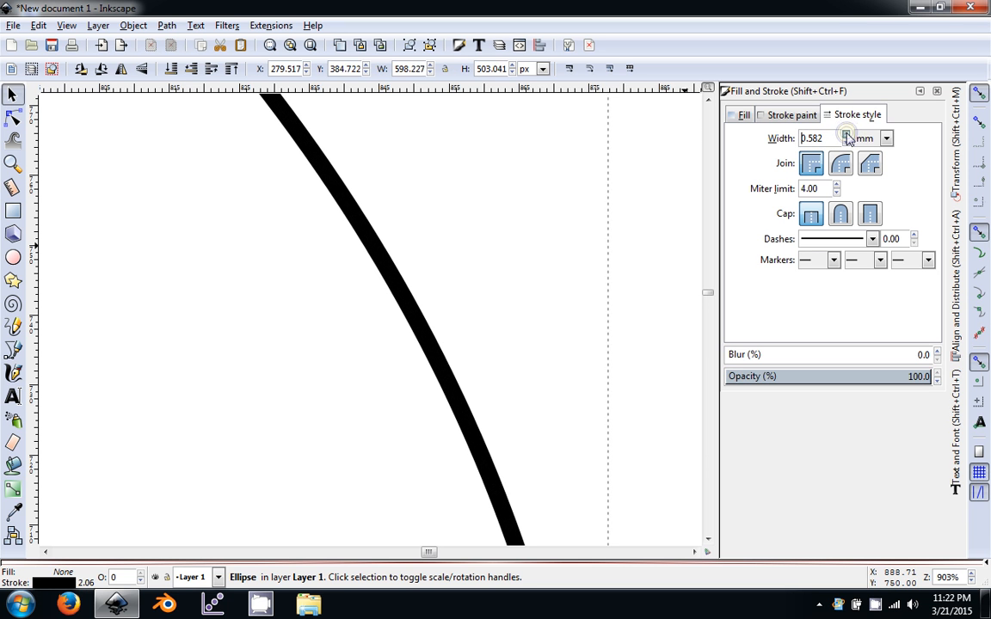
{"action": "scroll", "coordinate": [847, 139], "scroll_direction": "up", "scroll_amount": 20}
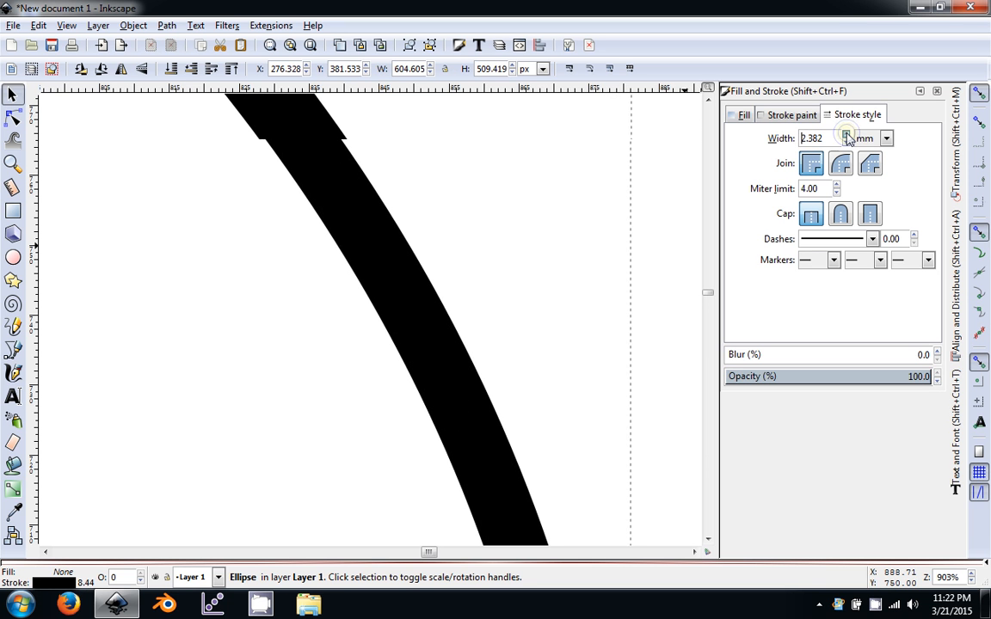
{"action": "scroll", "coordinate": [847, 140], "scroll_direction": "up", "scroll_amount": 20}
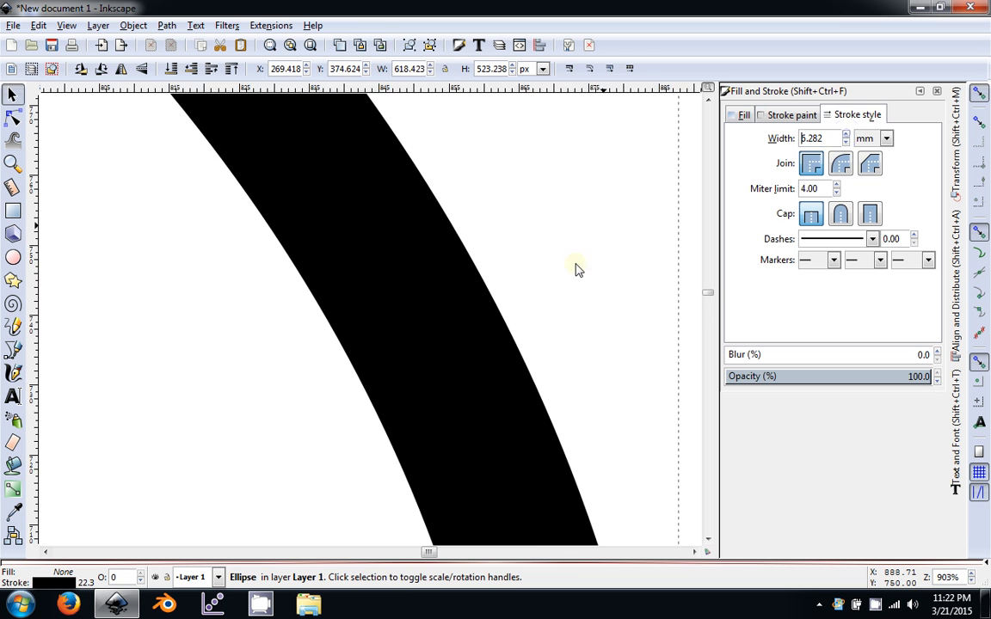
{"action": "scroll", "coordinate": [542, 332], "scroll_direction": "down", "scroll_amount": 5}
{"action": "scroll", "coordinate": [542, 332], "scroll_direction": "down", "scroll_amount": 3}
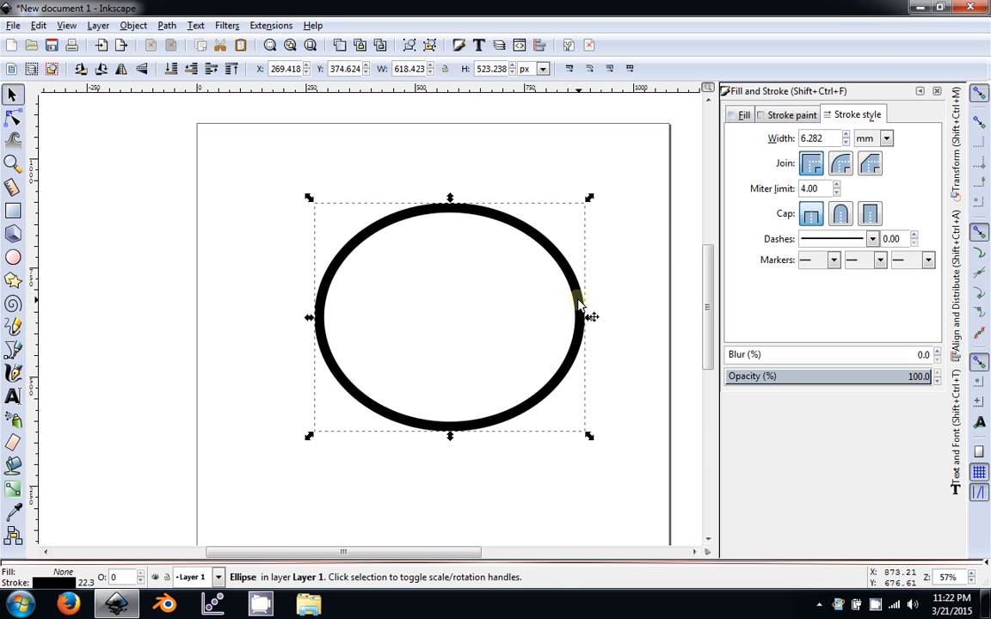
Reduce the ellipse's height and open it into a pie segment running from about 35.3° to 333.5°.
{"action": "key", "text": "e"}
{"action": "left_click_drag", "start_coordinate": [452, 209], "coordinate": [372, 235]}
{"action": "left_click_drag", "start_coordinate": [581, 320], "coordinate": [567, 280]}
{"action": "left_click_drag", "start_coordinate": [581, 330], "coordinate": [558, 366]}
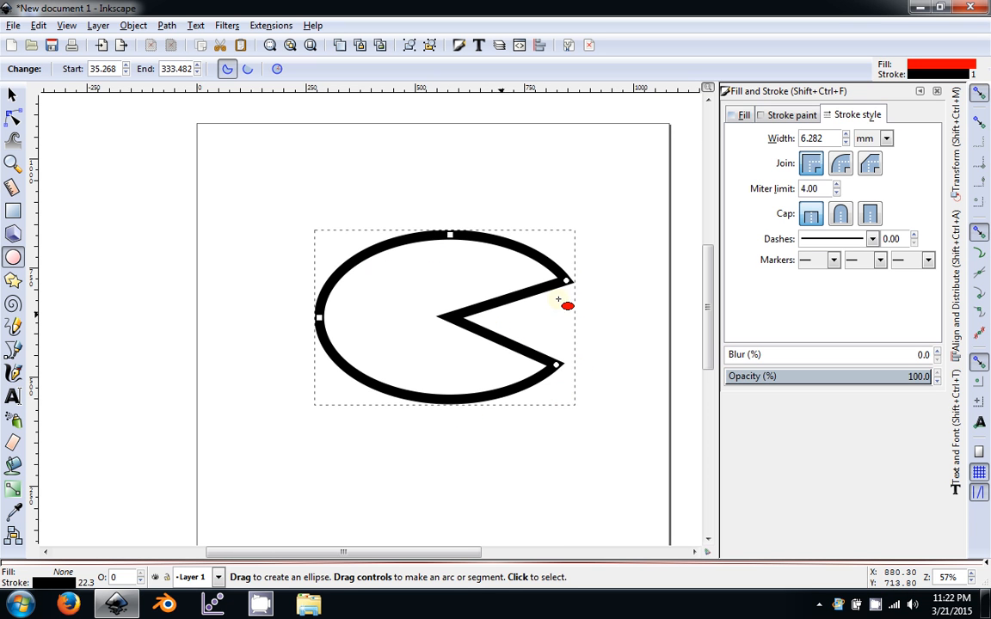
Reduce the stroke width of the pie-shaped ellipse to 2.082 mm.
{"action": "left_click", "coordinate": [847, 144]}
{"action": "left_click", "coordinate": [847, 144]}
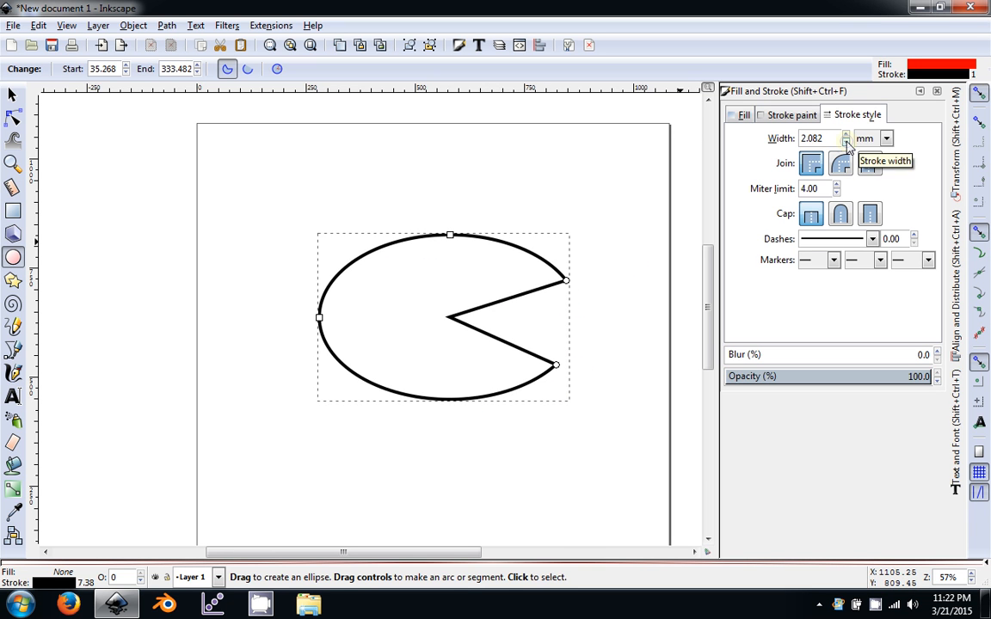
Reduce the stroke width of the pie-shaped ellipse to 1.082 mm.
{"action": "left_click", "coordinate": [847, 144]}
{"action": "left_click", "coordinate": [847, 143]}
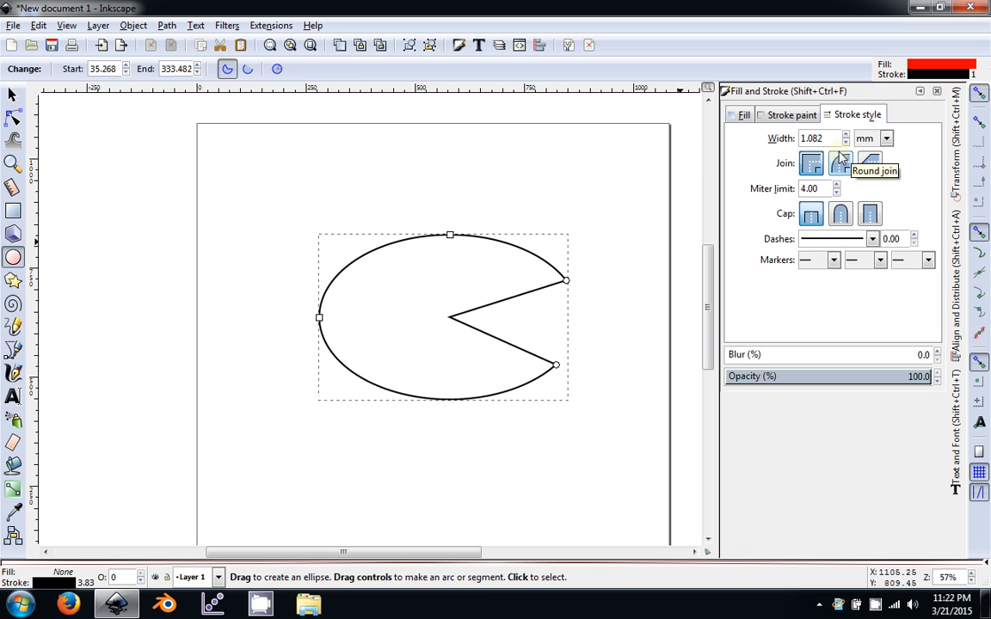
Try the round and bevel joins on the pie-shaped ellipse's stroke and restore the miter join.
{"action": "left_click", "coordinate": [12, 95]}
{"action": "left_click", "coordinate": [484, 348]}
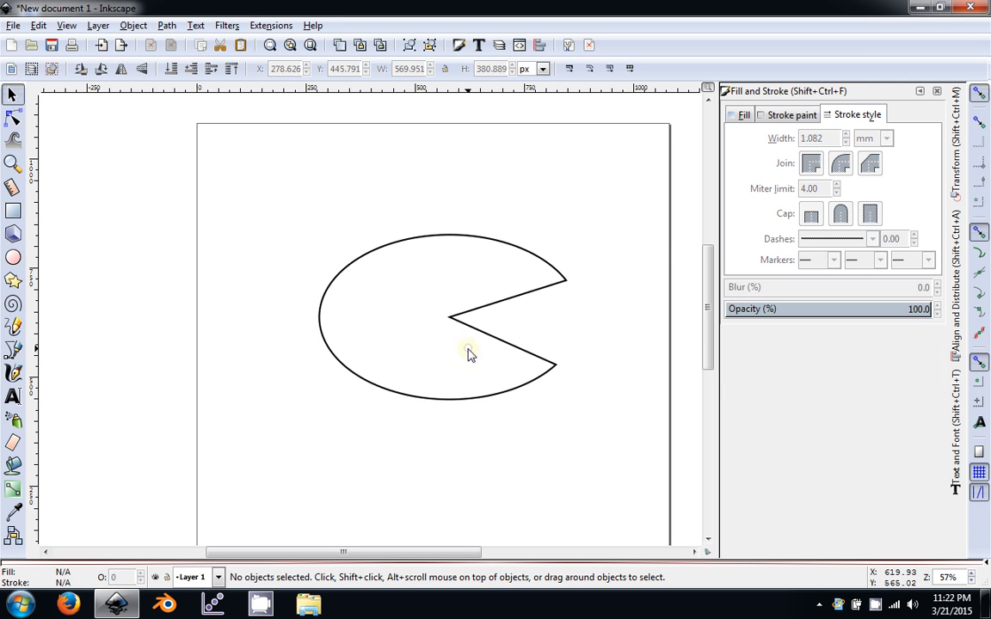
{"action": "left_click", "coordinate": [487, 331]}
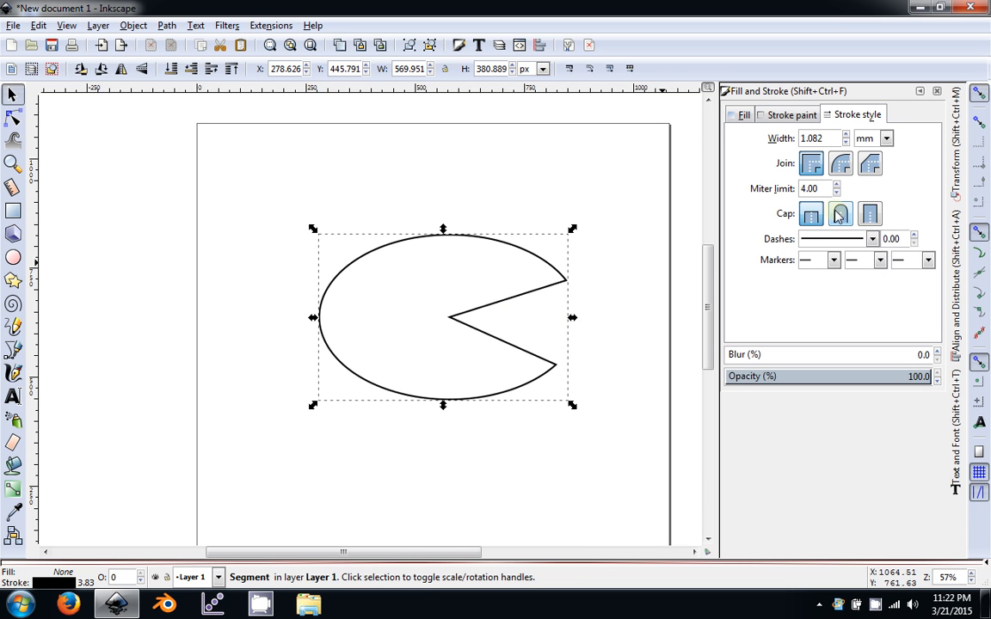
{"action": "left_click", "coordinate": [844, 168]}
{"action": "left_click", "coordinate": [862, 170]}
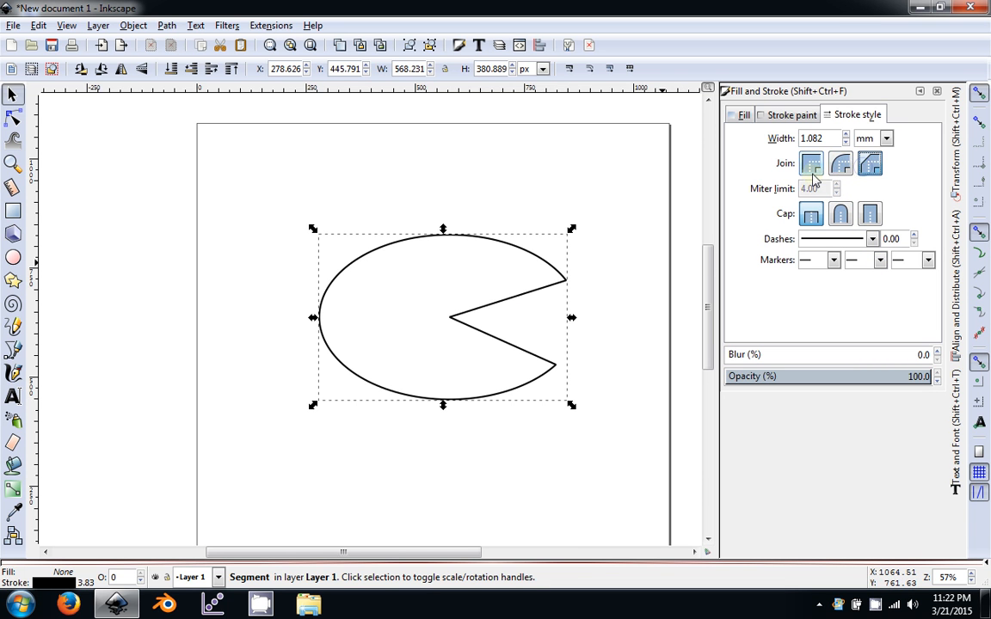
{"action": "left_click", "coordinate": [815, 167]}
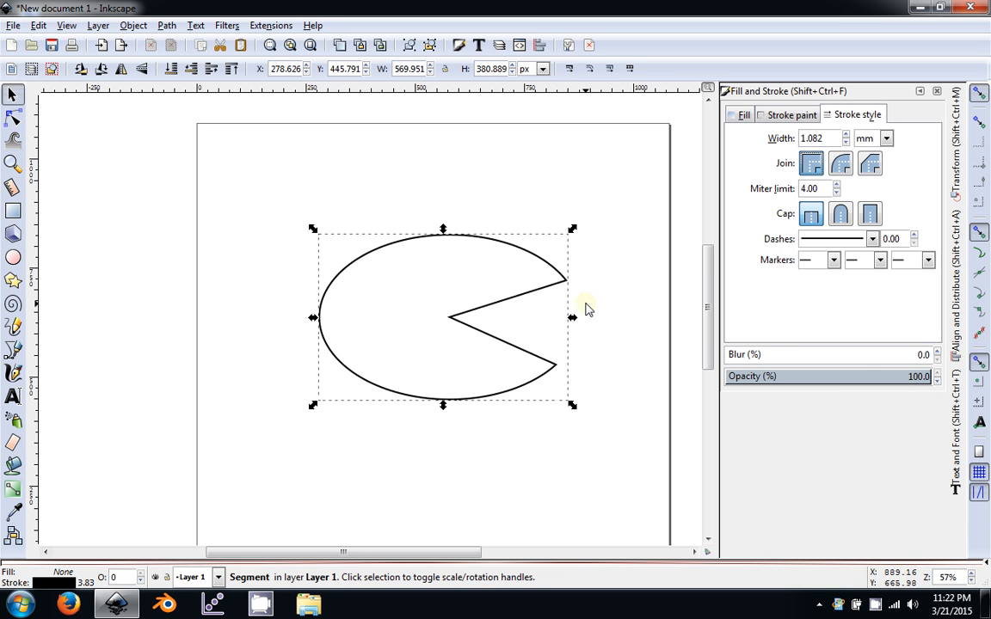
Delete the pie-shaped ellipse from the page.
{"action": "left_click", "coordinate": [743, 114]}
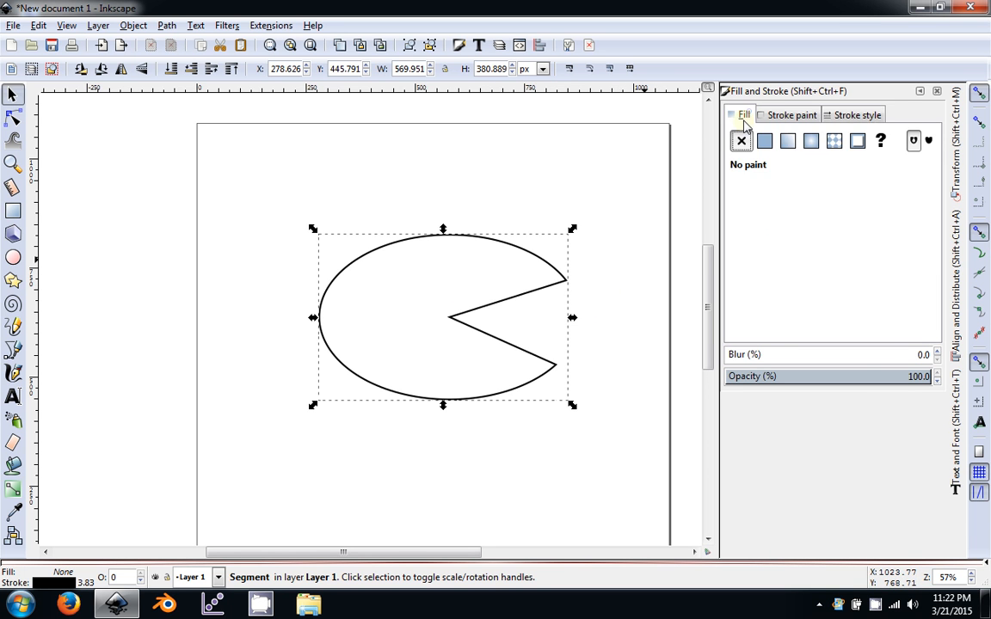
{"action": "key", "text": "Delete"}
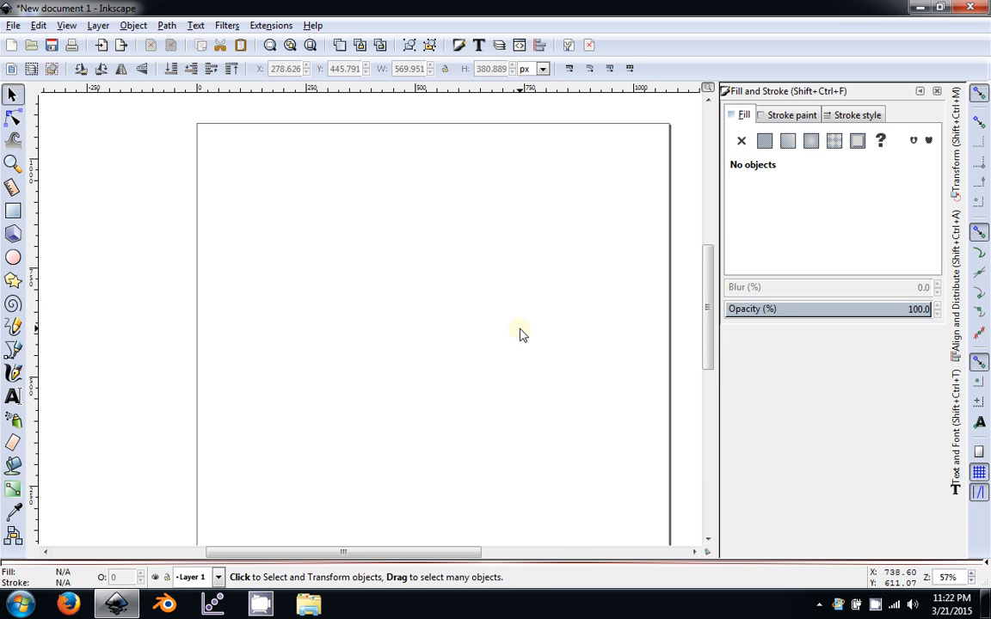
{"action": "left_click_drag", "start_coordinate": [522, 334], "coordinate": [498, 311]}
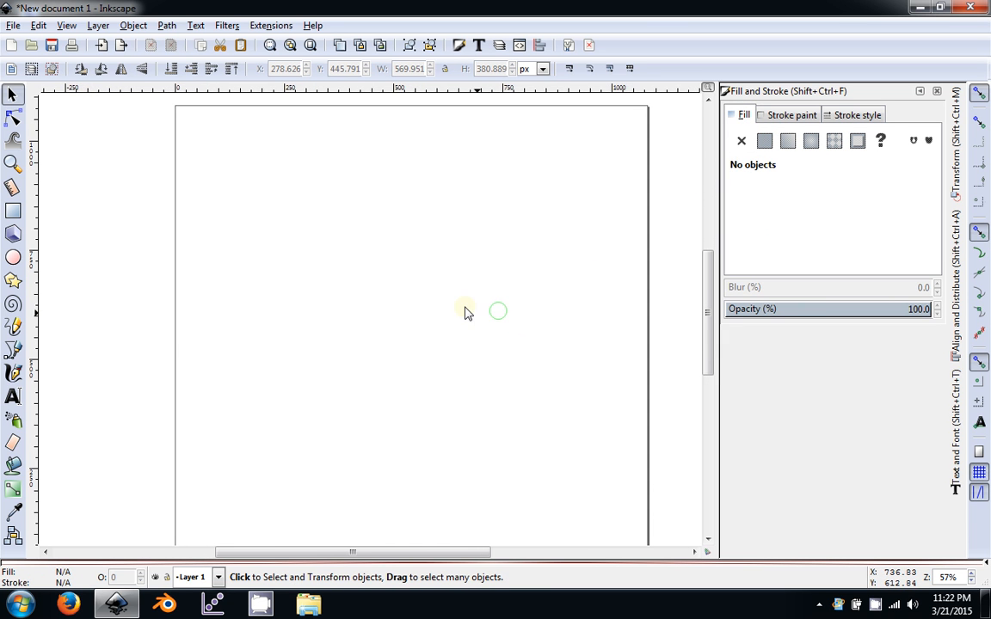
{"action": "scroll", "coordinate": [436, 322], "scroll_direction": "down", "scroll_amount": 2, "text": "ctrl"}
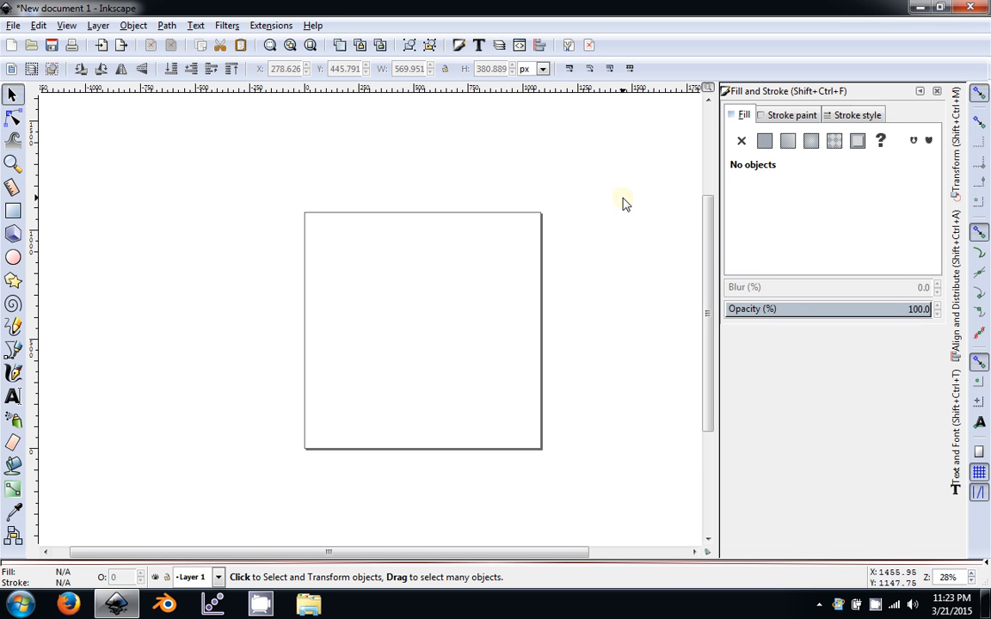
Open Material Color Palette.pdf from the XEROCRAFT STUFF folder inside the Desktop Items folder.
{"action": "left_click", "coordinate": [962, 10]}
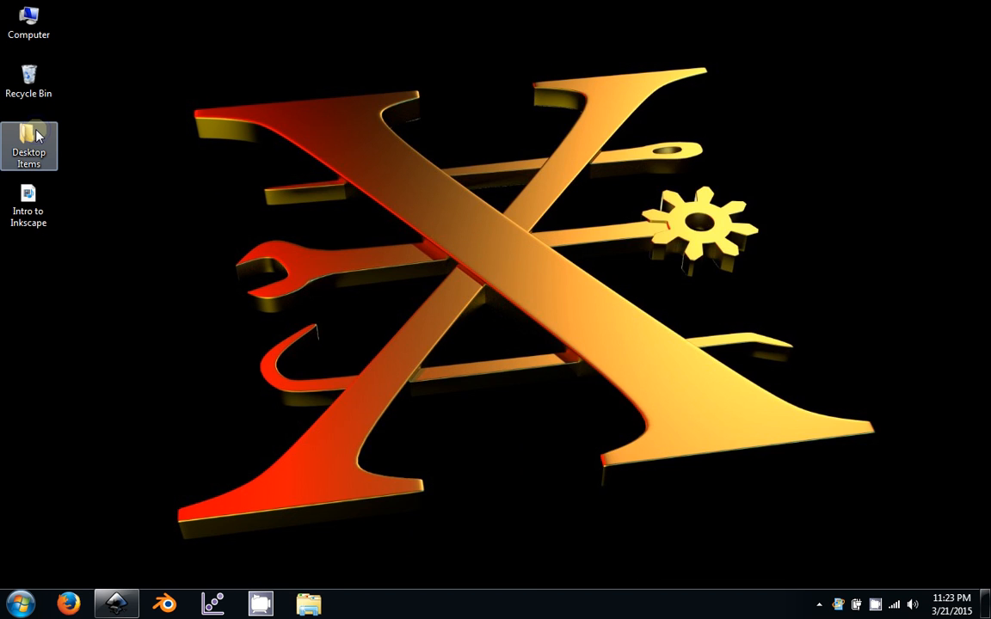
{"action": "double_click", "coordinate": [38, 135]}
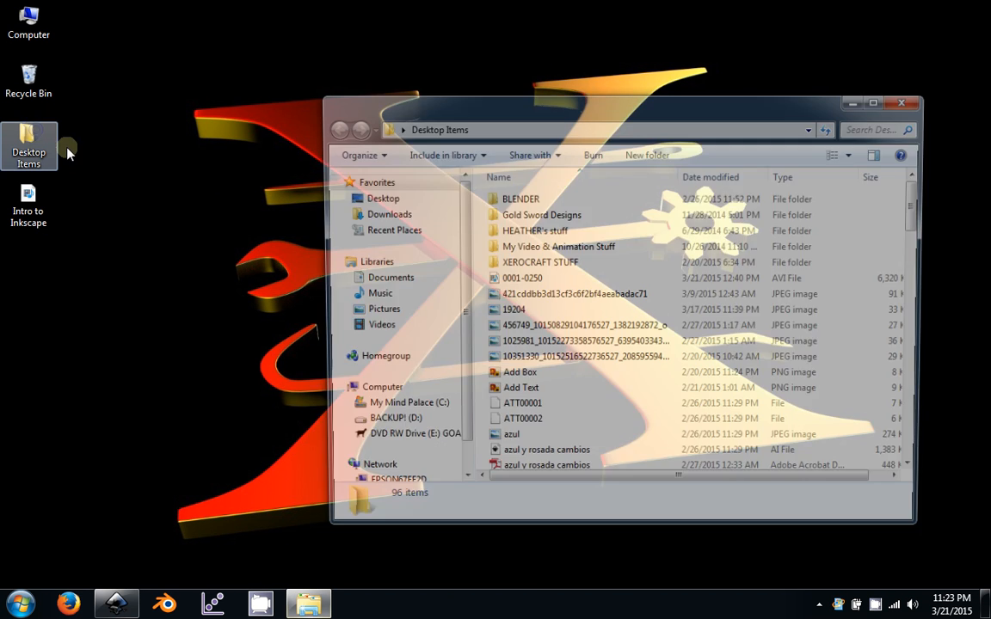
{"action": "double_click", "coordinate": [555, 262]}
{"action": "double_click", "coordinate": [542, 411]}
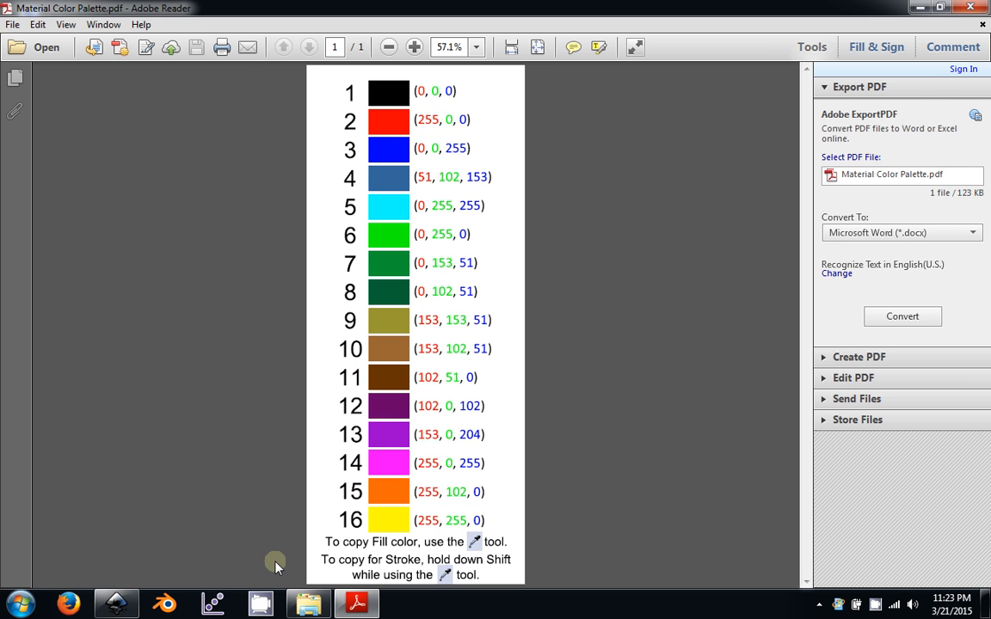
Switch back to Inkscape and create a flowed text frame on the page containing a first name.
{"action": "left_click", "coordinate": [117, 604]}
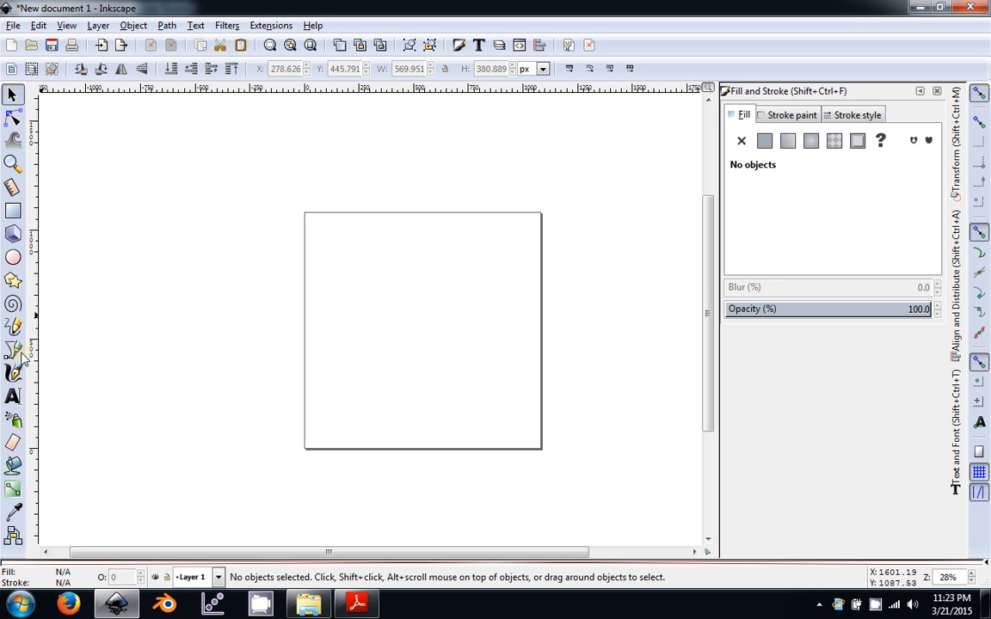
{"action": "left_click", "coordinate": [13, 396]}
{"action": "left_click_drag", "start_coordinate": [350, 289], "coordinate": [495, 330]}
{"action": "type", "text": "David"}
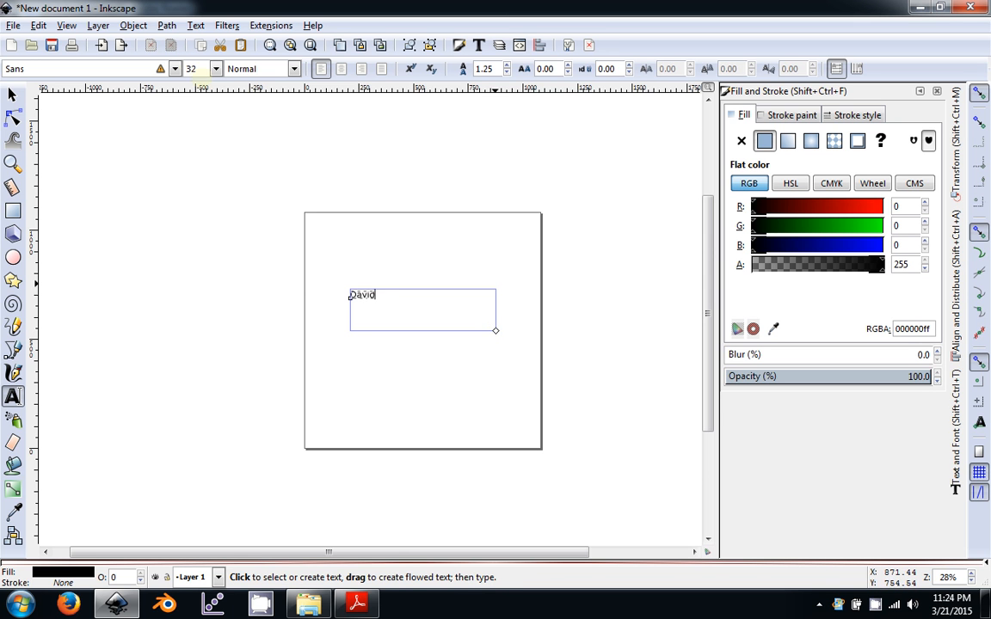
Scale the name text up to about 582 by 169 px and place it on the page.
{"action": "left_click", "coordinate": [13, 94]}
{"action": "scroll", "coordinate": [362, 317], "scroll_direction": "up", "scroll_amount": 2}
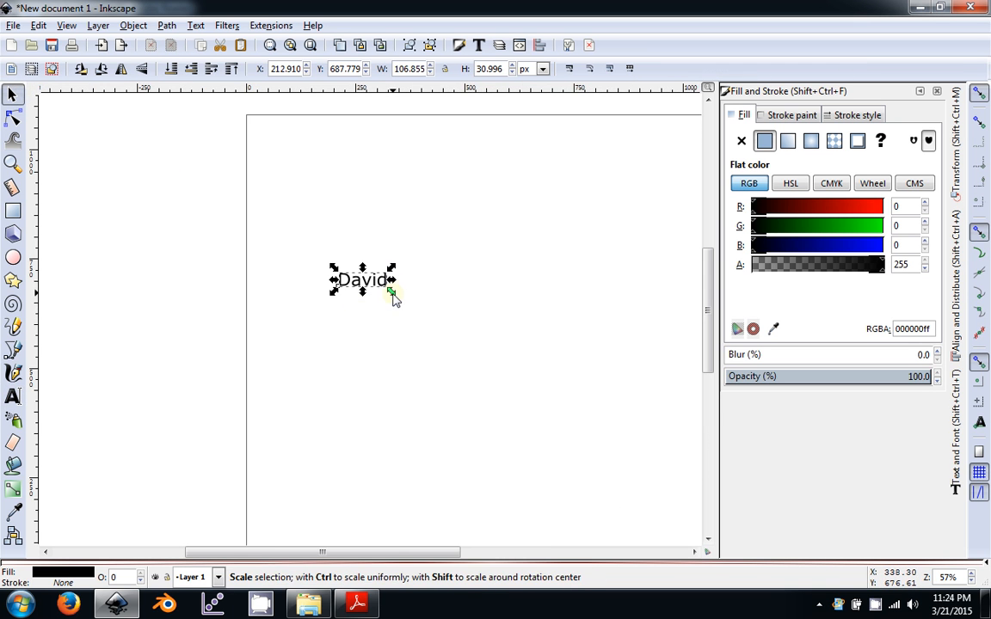
{"action": "left_click_drag", "start_coordinate": [393, 297], "coordinate": [497, 384]}
{"action": "left_click_drag", "start_coordinate": [430, 295], "coordinate": [535, 332]}
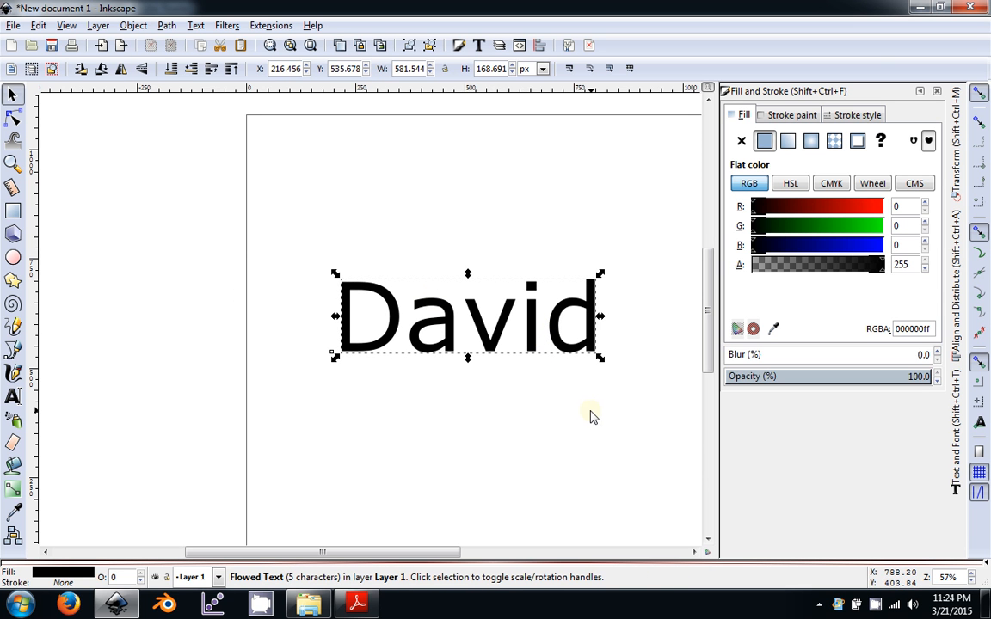
Draw a rounded rectangle about 747 by 275 px around the name text and remove its fill.
{"action": "left_click", "coordinate": [13, 211]}
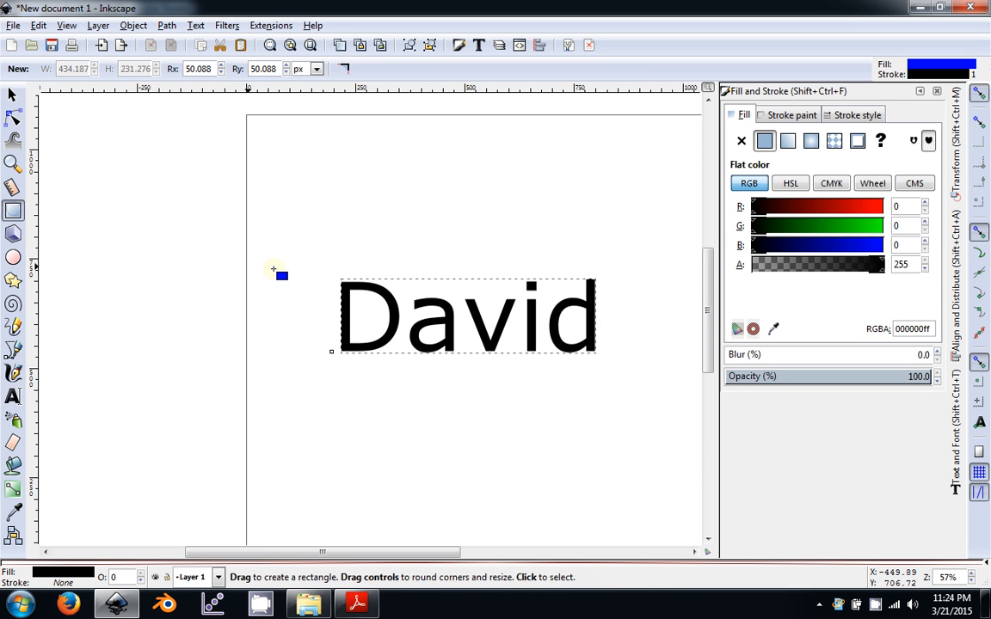
{"action": "left_click_drag", "start_coordinate": [306, 262], "coordinate": [633, 381]}
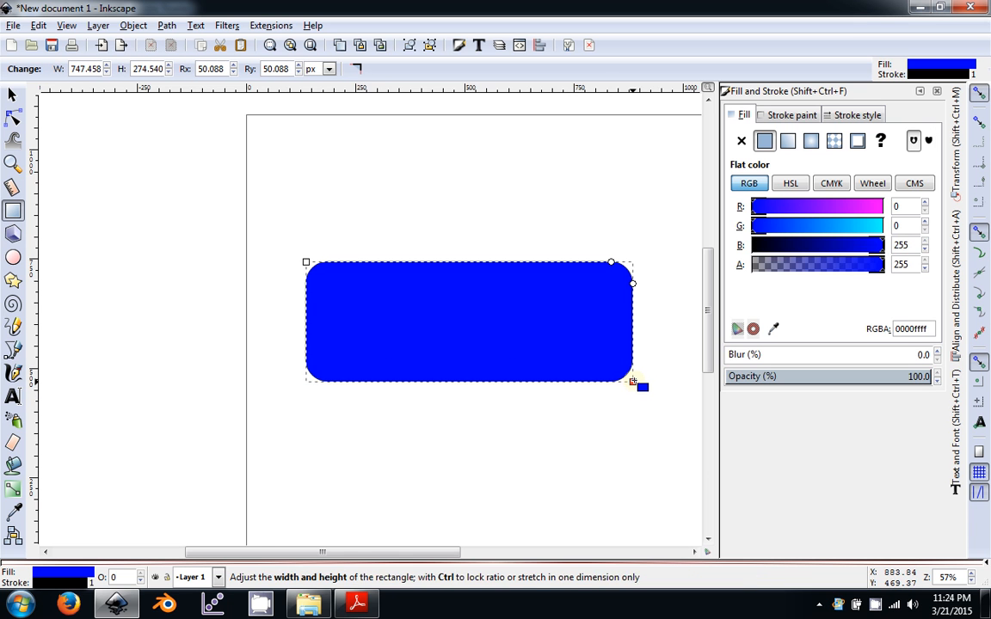
{"action": "left_click", "coordinate": [741, 142]}
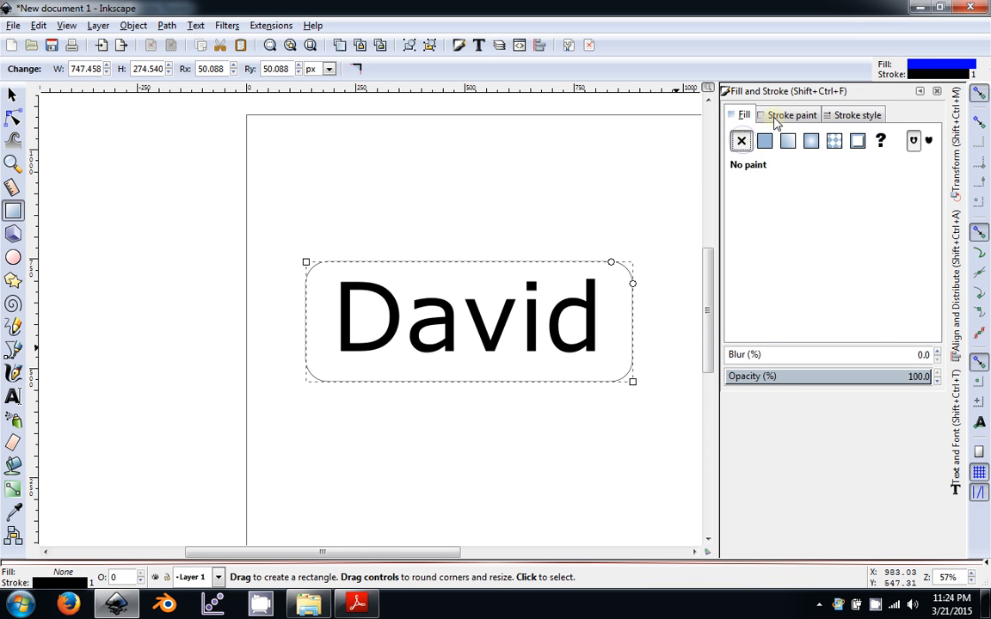
Consult the color palette PDF and set the rectangle's stroke to red, RGB 255, 0, 0, with alpha 255.
{"action": "left_click", "coordinate": [778, 117]}
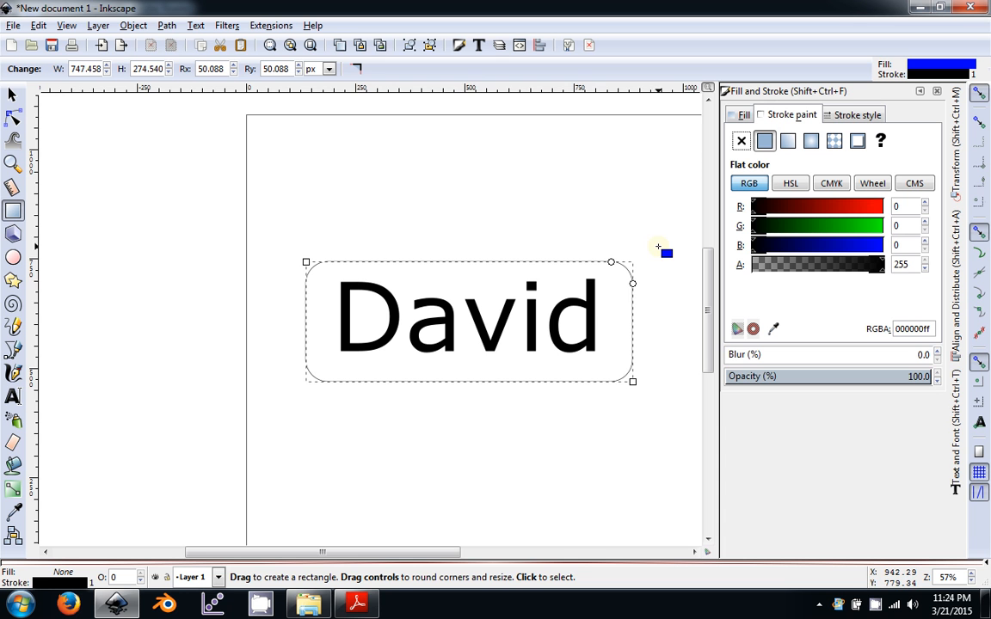
{"action": "left_click_drag", "start_coordinate": [642, 332], "coordinate": [552, 337]}
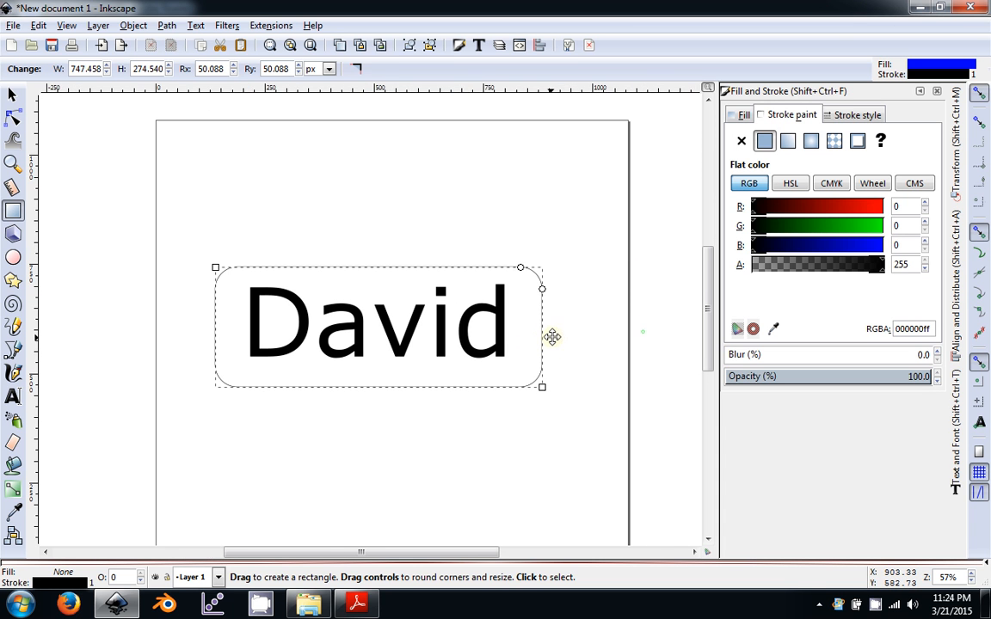
{"action": "left_click", "coordinate": [357, 603]}
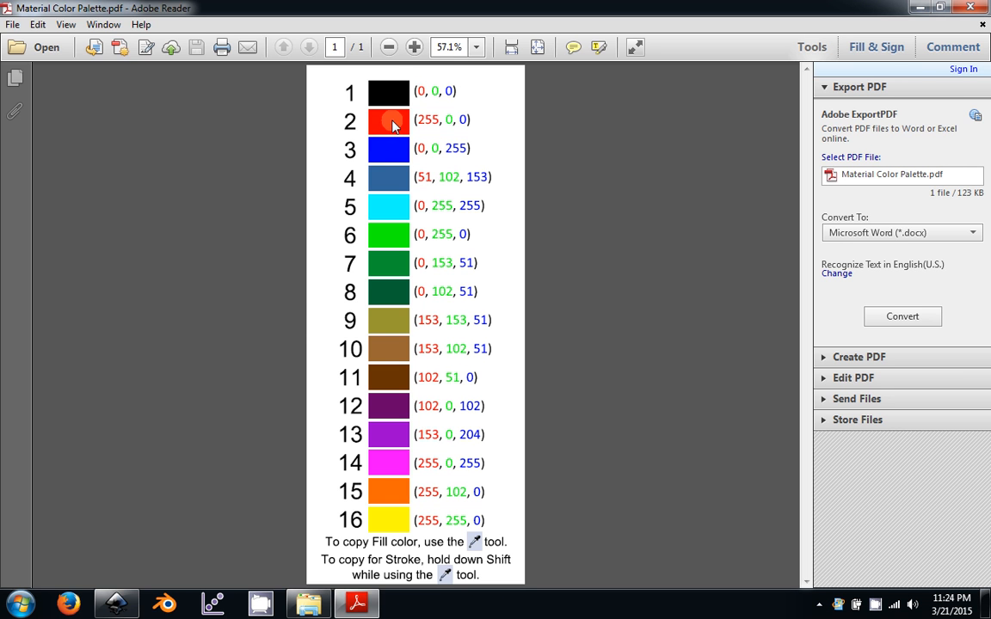
{"action": "left_click", "coordinate": [116, 603]}
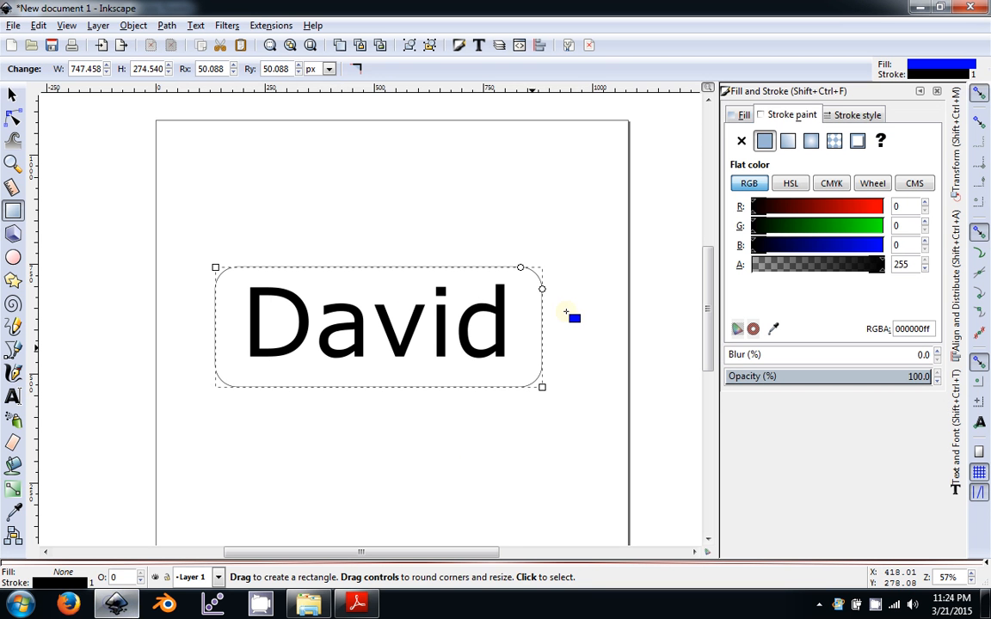
{"action": "left_click_drag", "start_coordinate": [761, 206], "coordinate": [897, 215]}
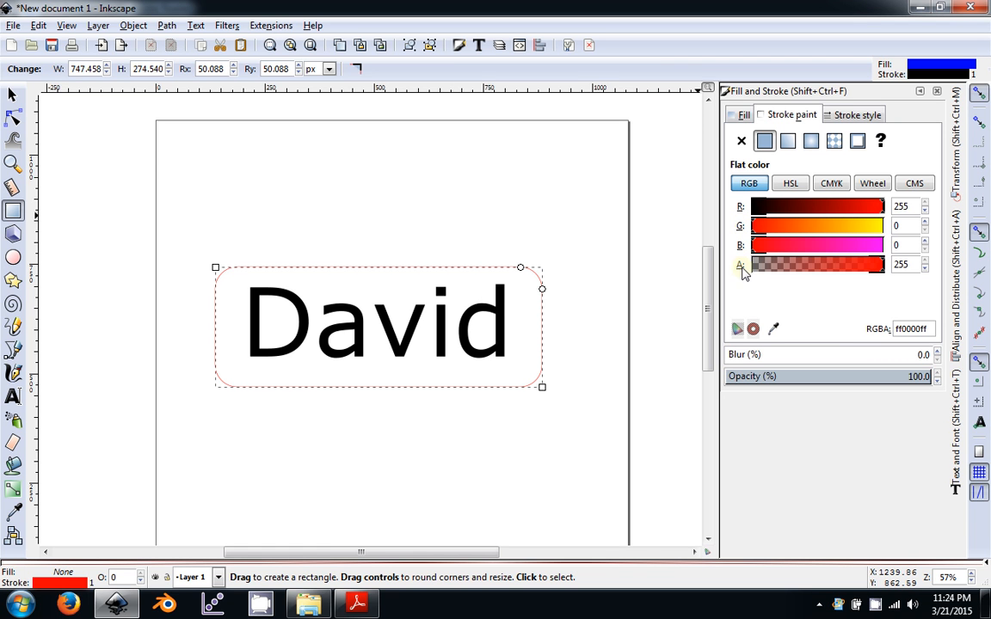
{"action": "left_click_drag", "start_coordinate": [766, 265], "coordinate": [907, 274]}
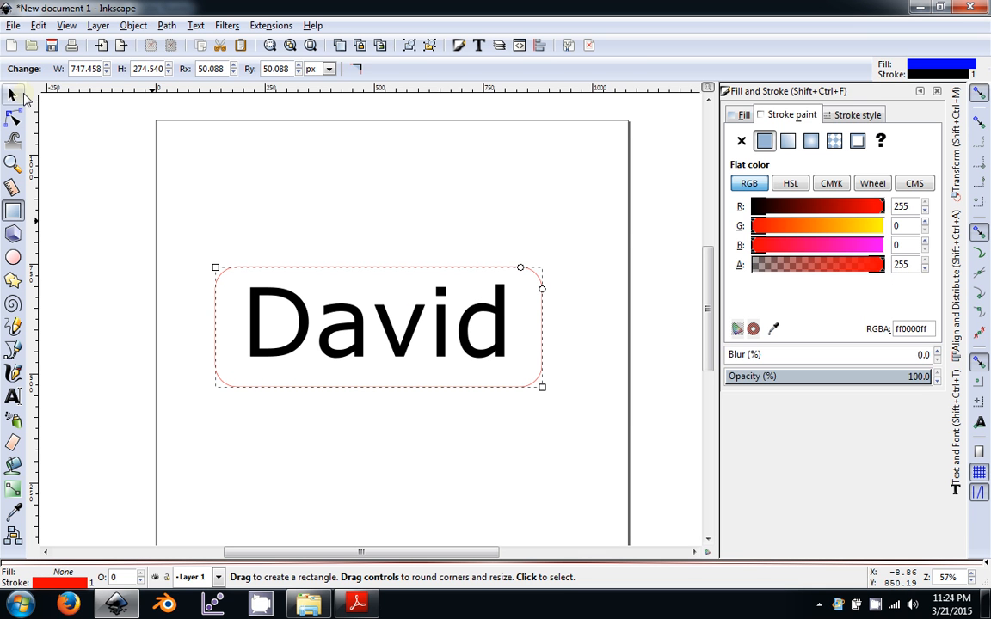
Select the name text and check its fill color and alpha.
{"action": "left_click", "coordinate": [12, 95]}
{"action": "left_click", "coordinate": [335, 283]}
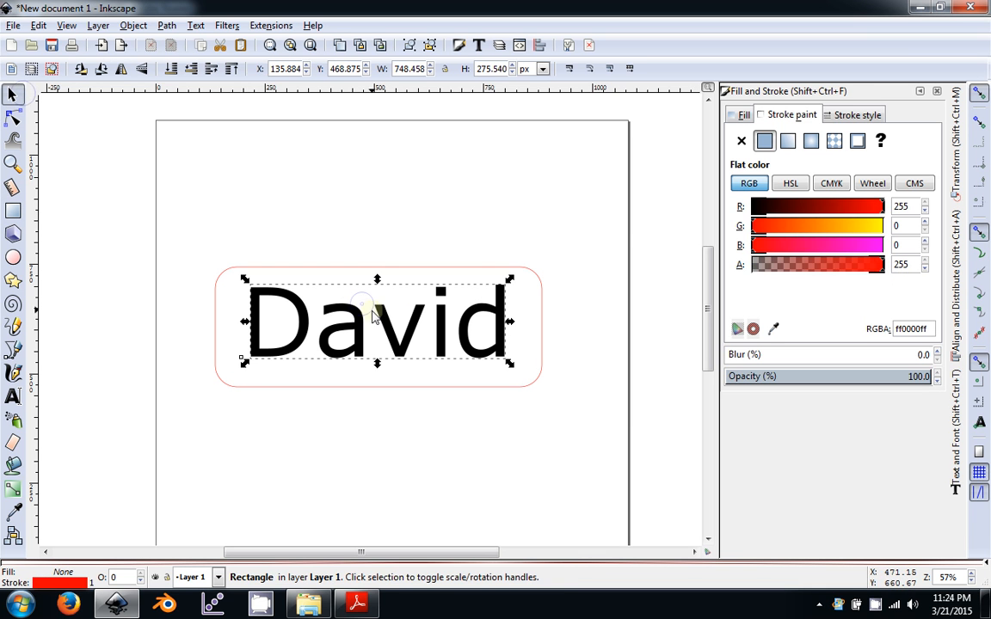
{"action": "left_click", "coordinate": [742, 114]}
{"action": "left_click_drag", "start_coordinate": [865, 269], "coordinate": [901, 287]}
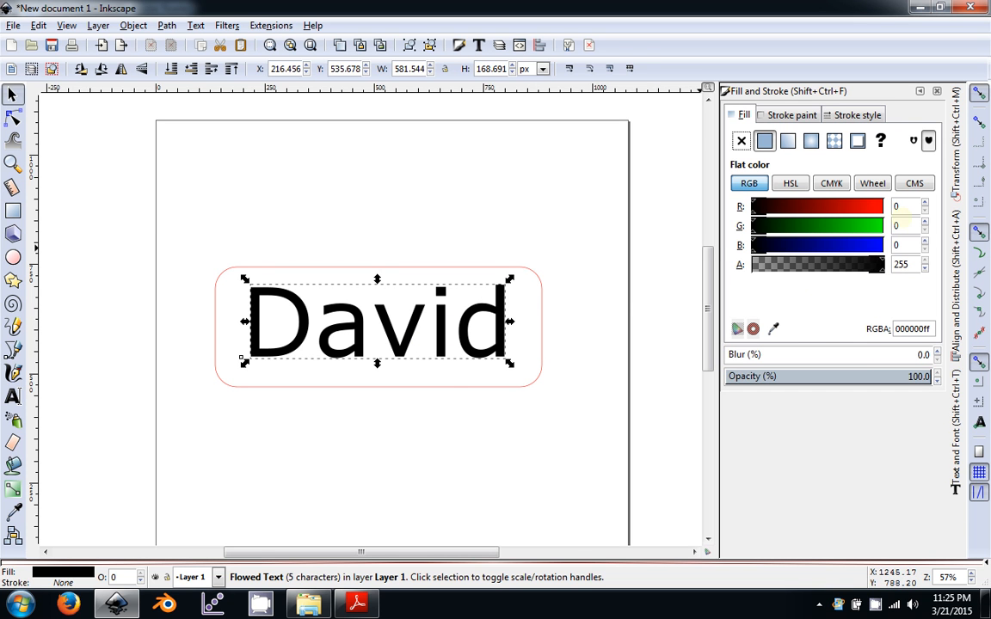
Check the rectangle's fill and stroke paint and set its opacity to 100%.
{"action": "left_click", "coordinate": [542, 320]}
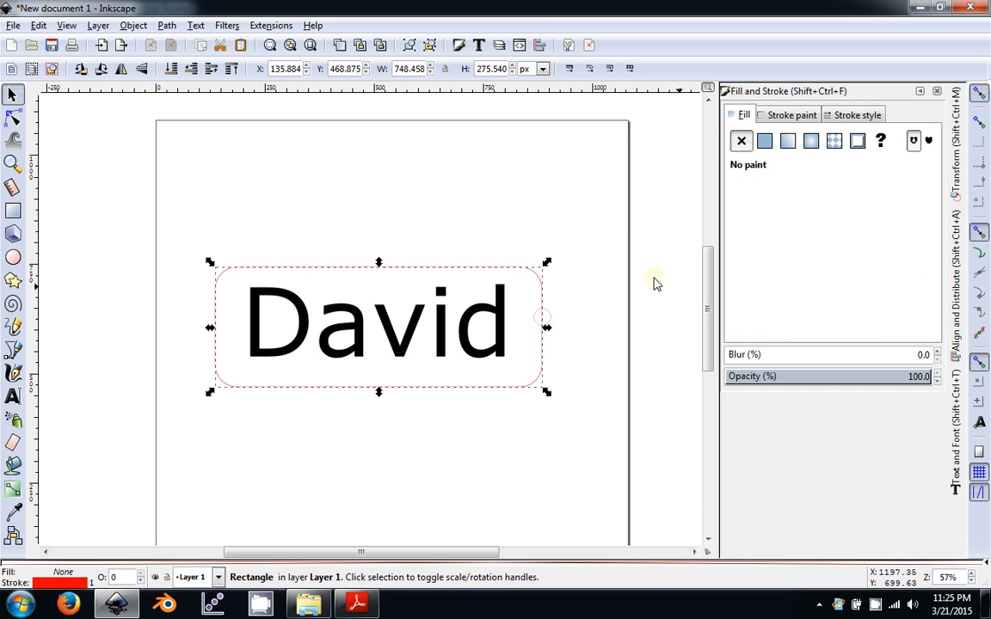
{"action": "left_click", "coordinate": [790, 115]}
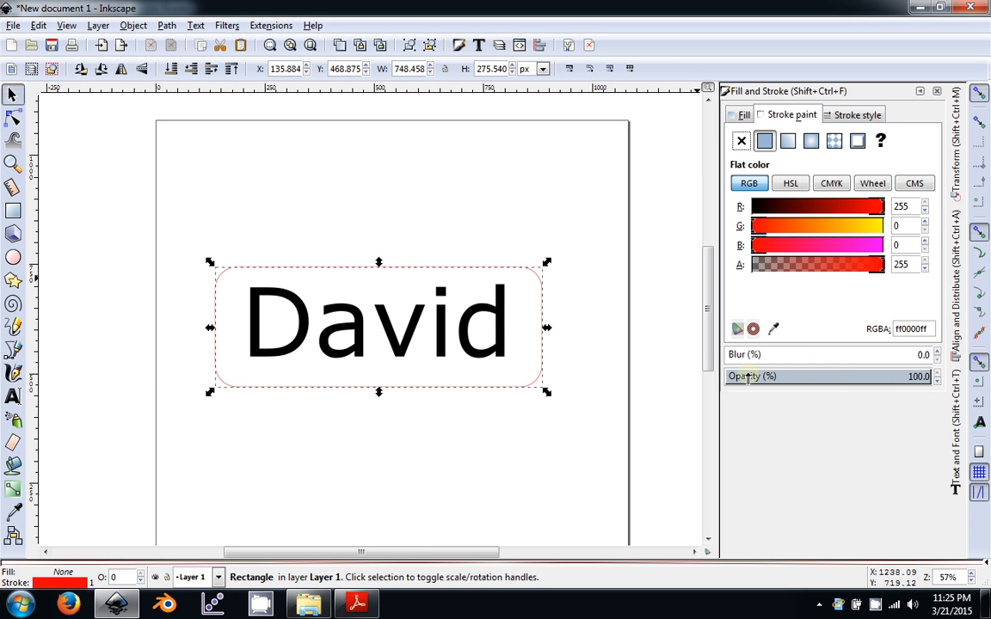
{"action": "left_click_drag", "start_coordinate": [878, 377], "coordinate": [989, 389]}
{"action": "left_click", "coordinate": [909, 376]}
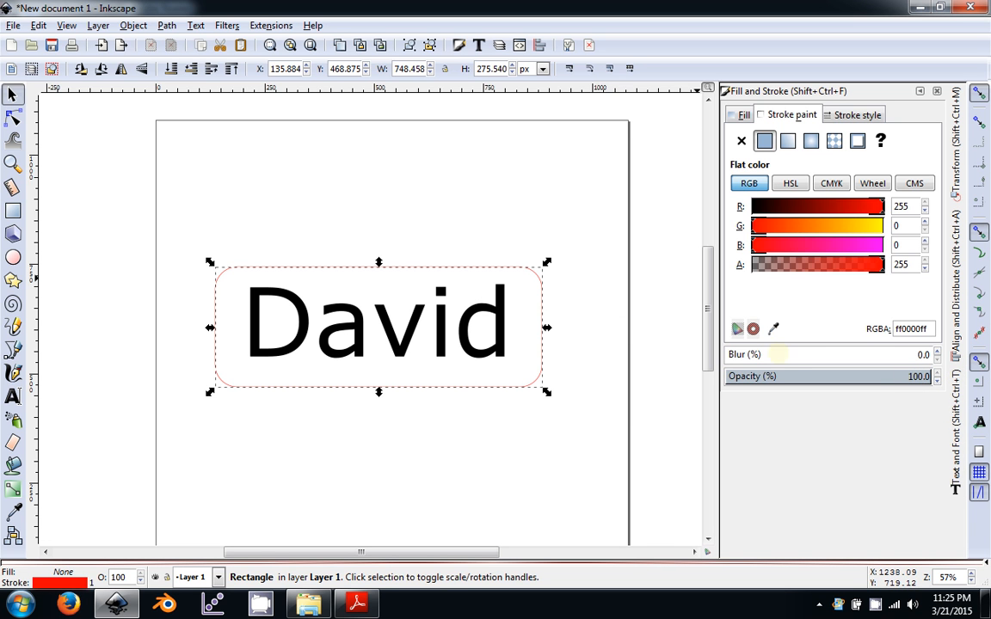
Try a 4.1% blur on the name text and undo it.
{"action": "left_click", "coordinate": [473, 343]}
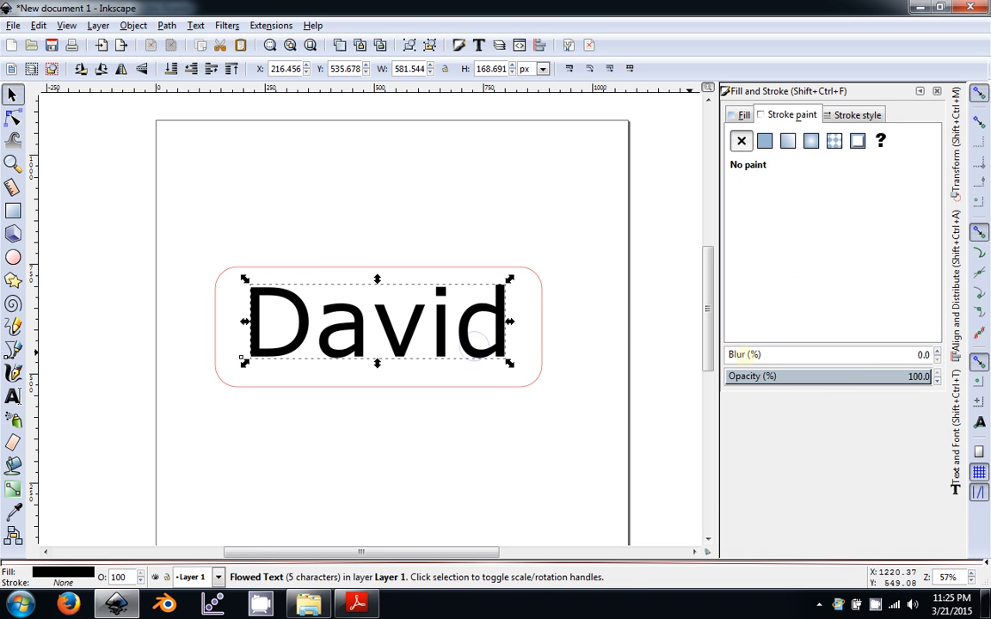
{"action": "left_click_drag", "start_coordinate": [750, 354], "coordinate": [732, 351]}
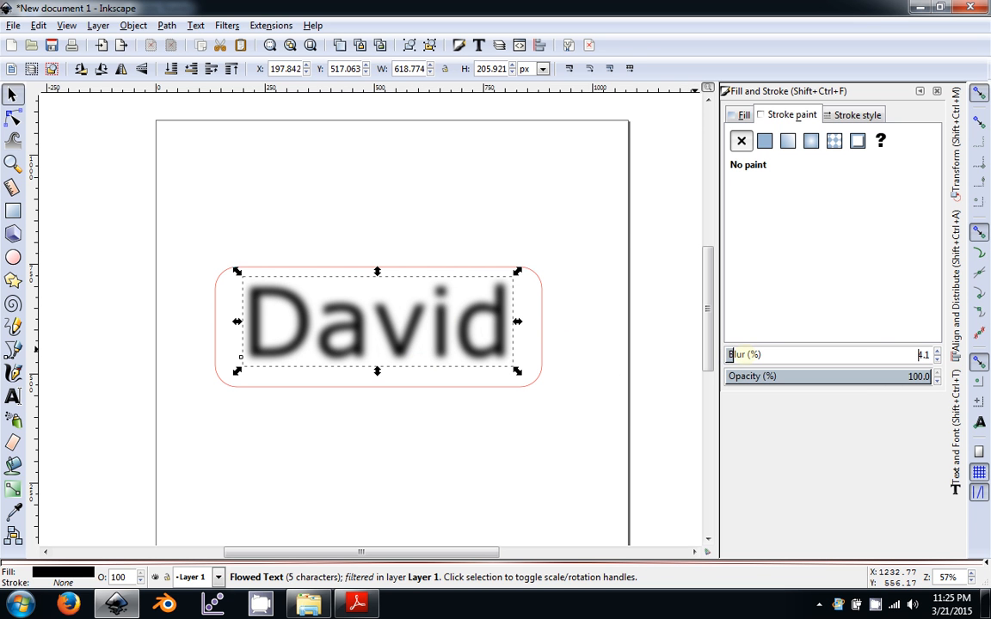
{"action": "key", "text": "ctrl+z"}
Set the red rectangle's blur to 0.1%, deselect it and select it again.
{"action": "left_click", "coordinate": [540, 362]}
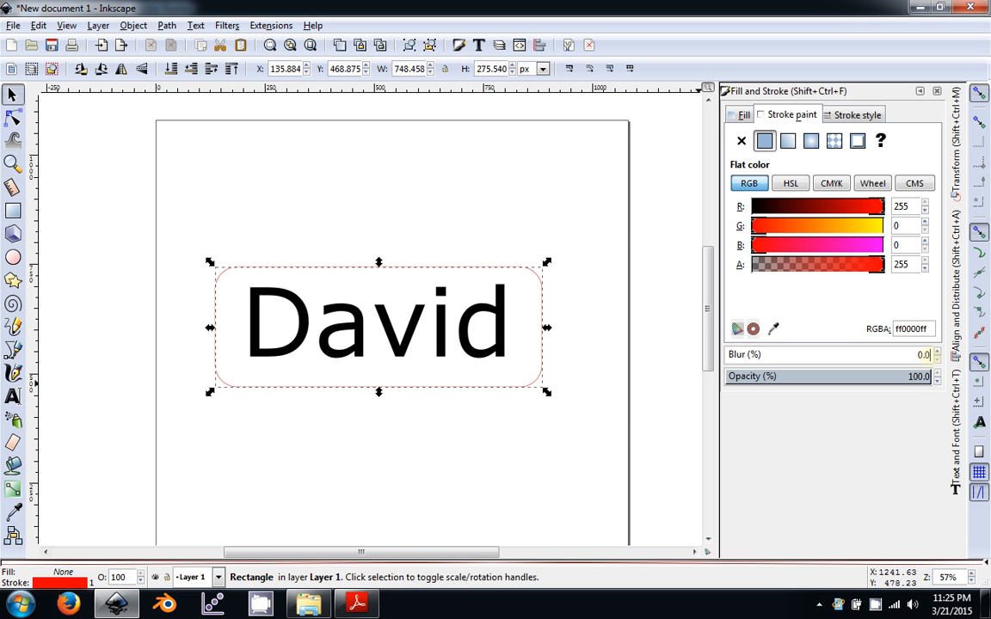
{"action": "left_click", "coordinate": [608, 483]}
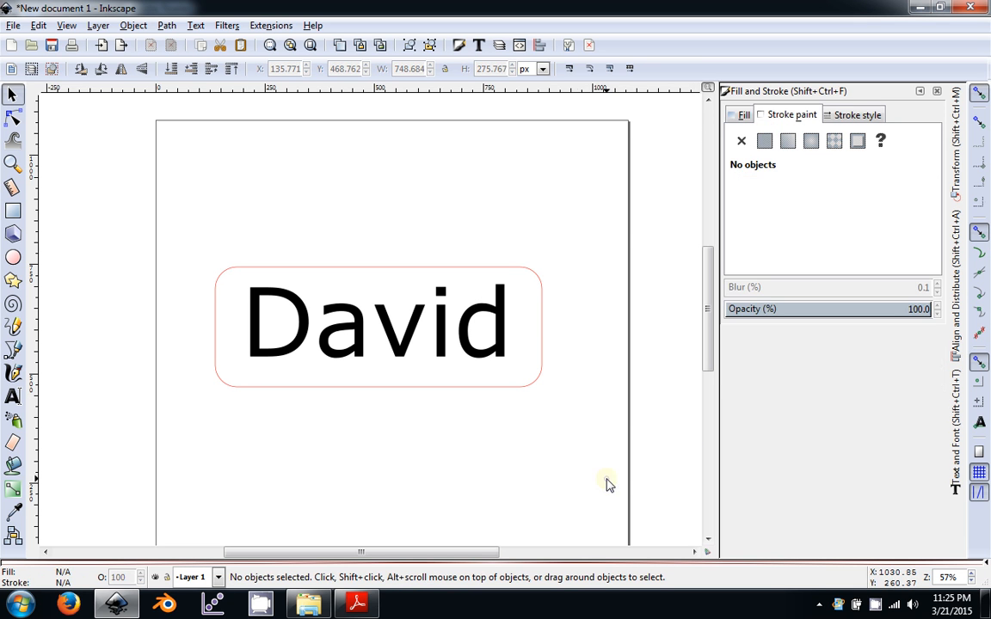
{"action": "left_click", "coordinate": [522, 385]}
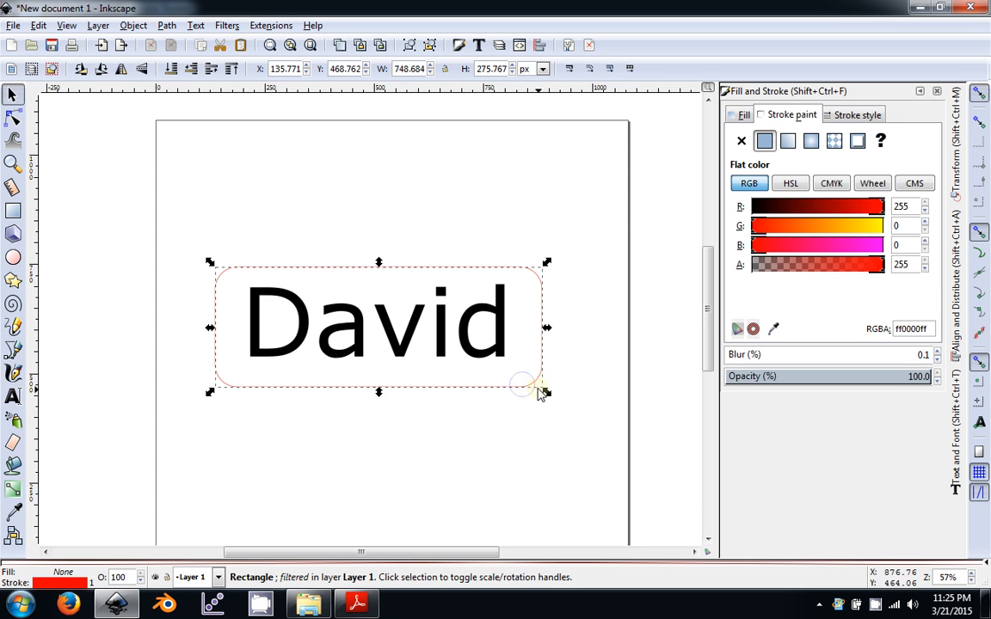
Inspect the blurred red stroke at the rectangle's rounded corner and set the rectangle's blur to 0%.
{"action": "scroll", "coordinate": [528, 392], "scroll_direction": "up", "scroll_amount": 12, "text": "ctrl"}
{"action": "scroll", "coordinate": [542, 404], "scroll_direction": "up", "scroll_amount": 1, "text": "ctrl"}
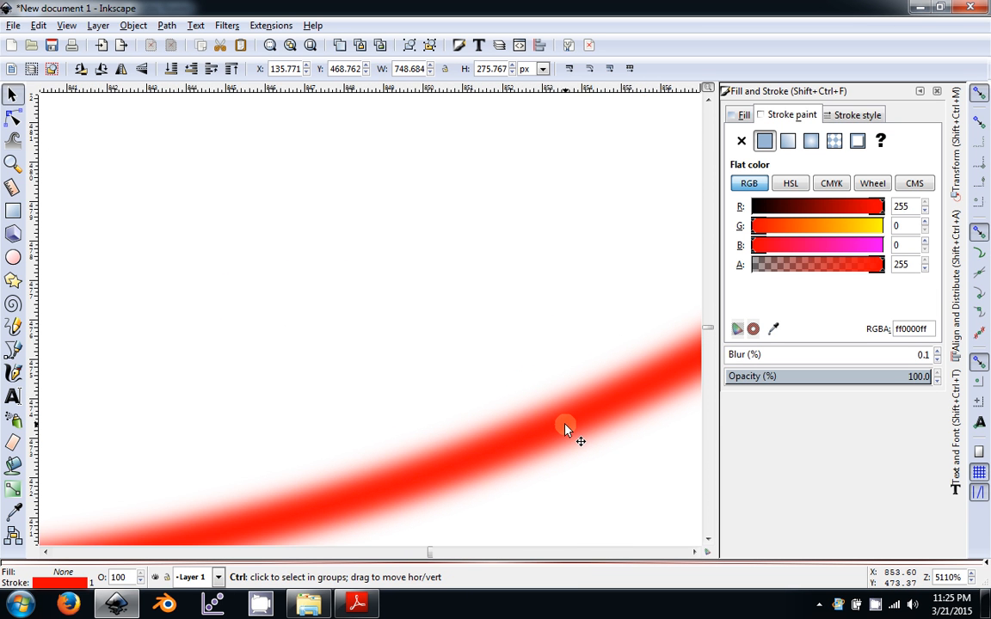
{"action": "scroll", "coordinate": [566, 430], "scroll_direction": "down", "scroll_amount": 4, "text": "ctrl"}
{"action": "scroll", "coordinate": [566, 430], "scroll_direction": "down", "scroll_amount": 3, "text": "ctrl"}
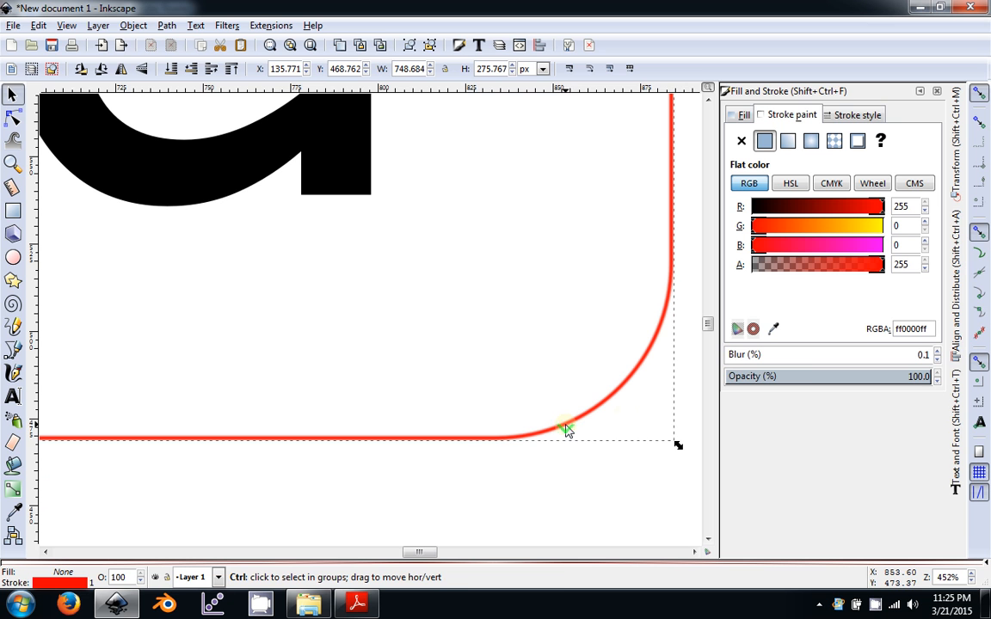
{"action": "left_click", "coordinate": [938, 359]}
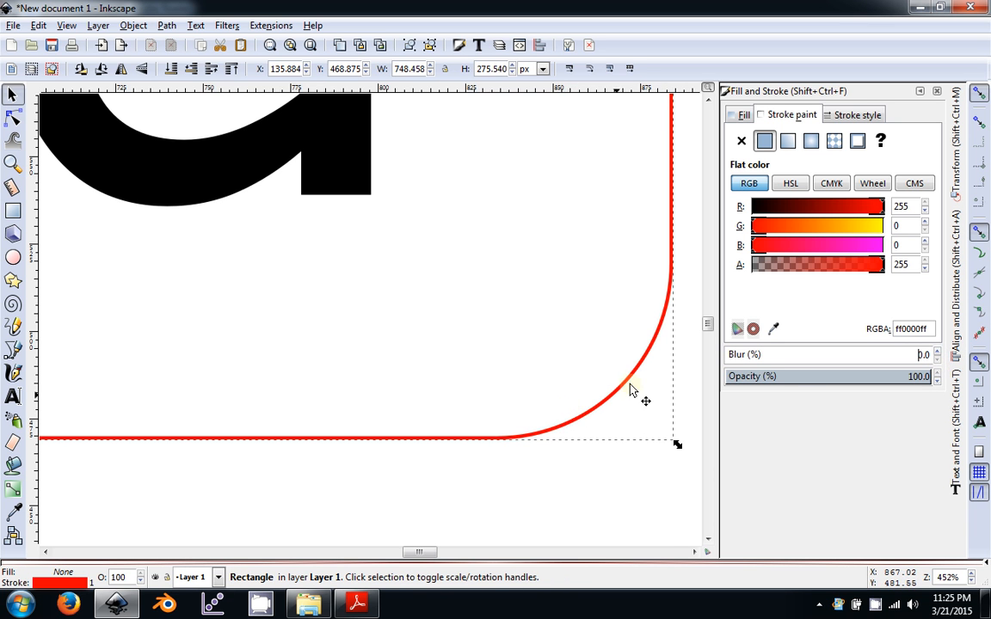
{"action": "scroll", "coordinate": [619, 360], "scroll_direction": "down", "scroll_amount": 4, "text": "ctrl"}
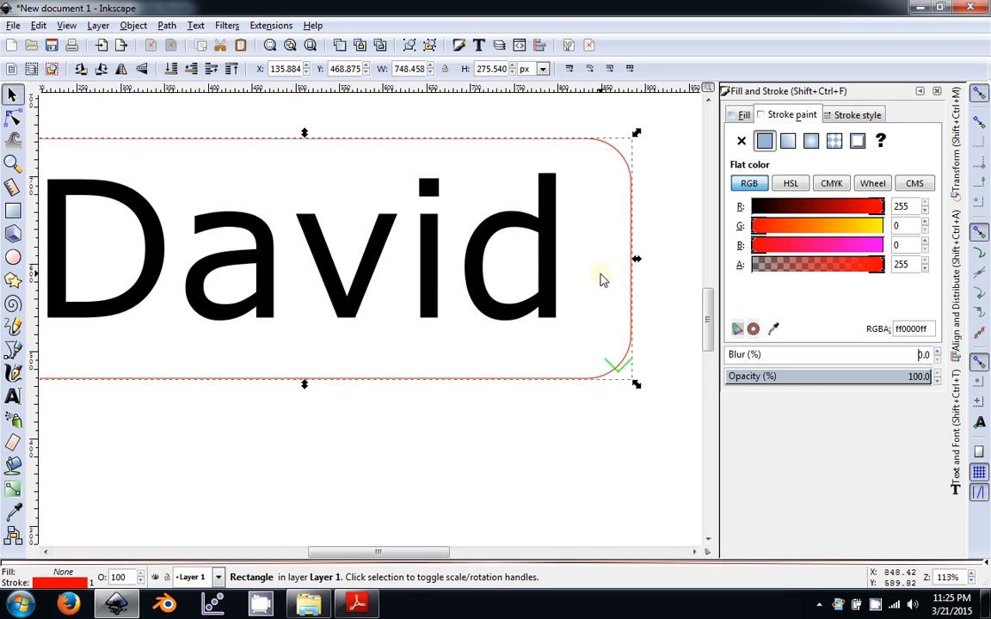
Switch the rectangle's stroke width unit to px and set the width to 0.1 px.
{"action": "left_click_drag", "start_coordinate": [600, 274], "coordinate": [615, 325]}
{"action": "left_click", "coordinate": [850, 116]}
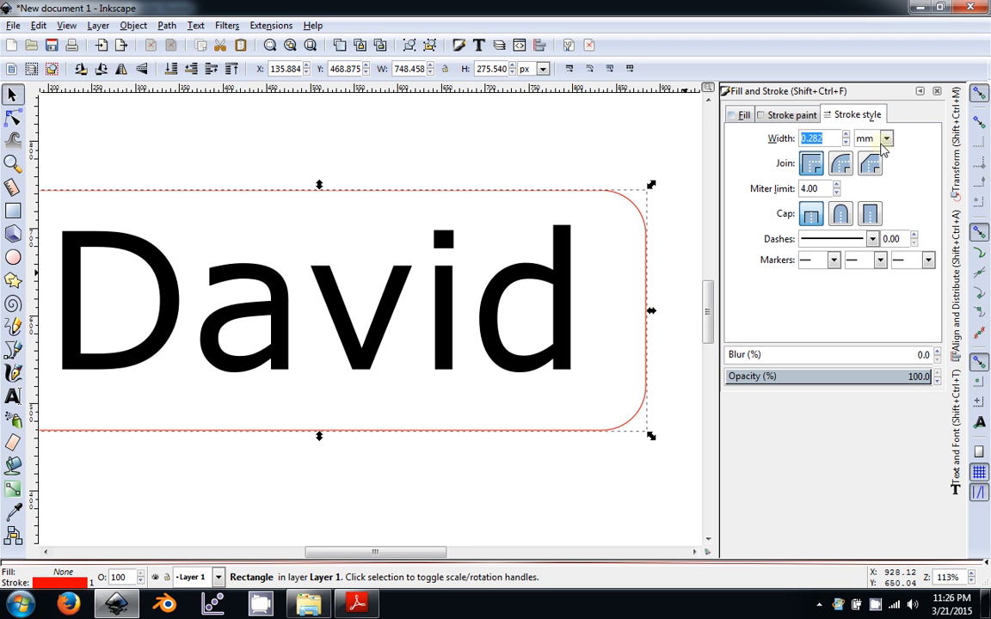
{"action": "left_click", "coordinate": [885, 138]}
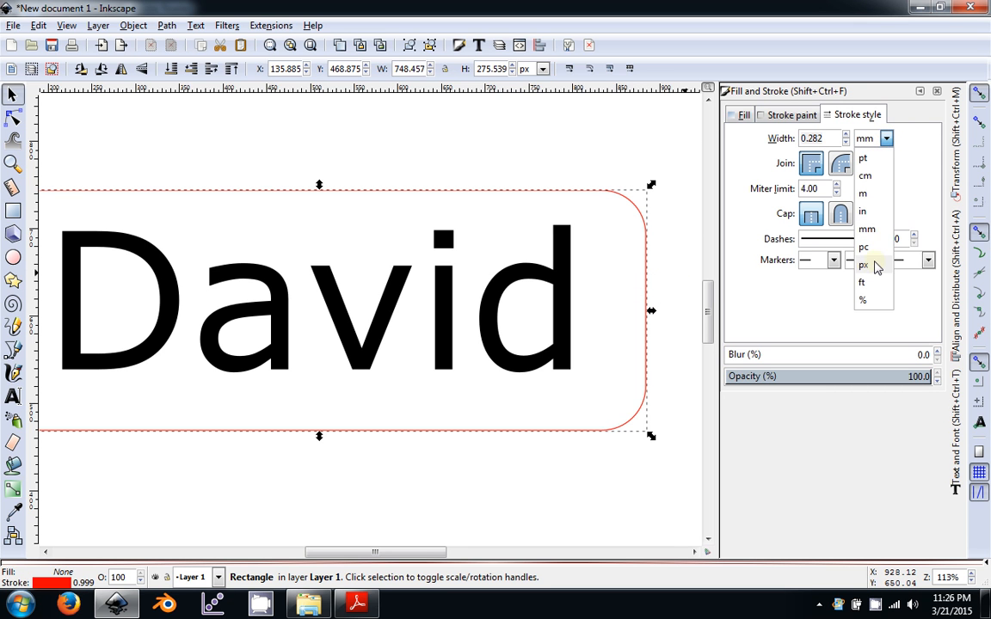
{"action": "left_click", "coordinate": [864, 265]}
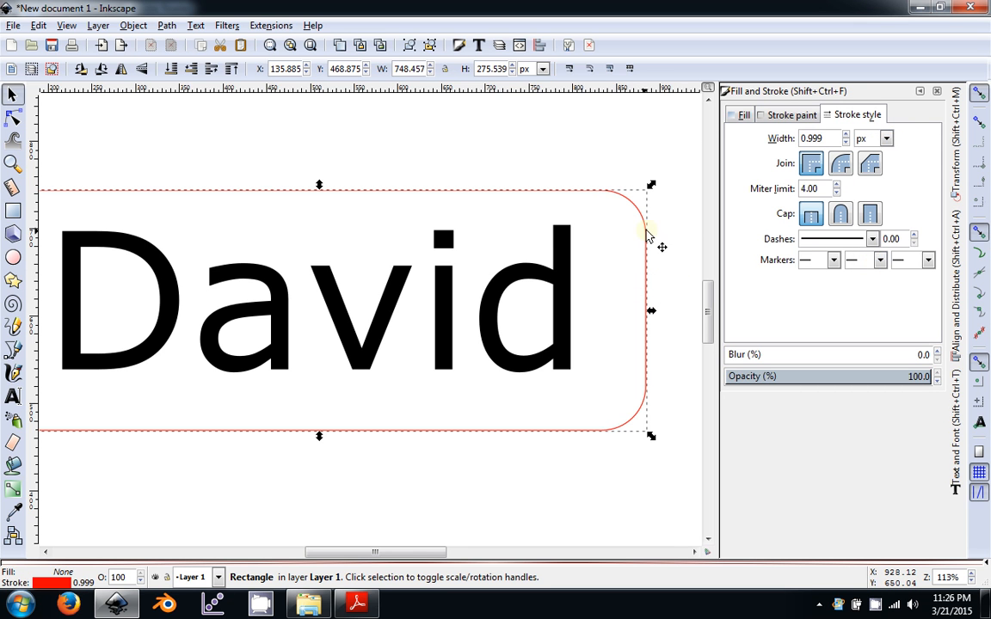
{"action": "left_click_drag", "start_coordinate": [575, 257], "coordinate": [591, 272]}
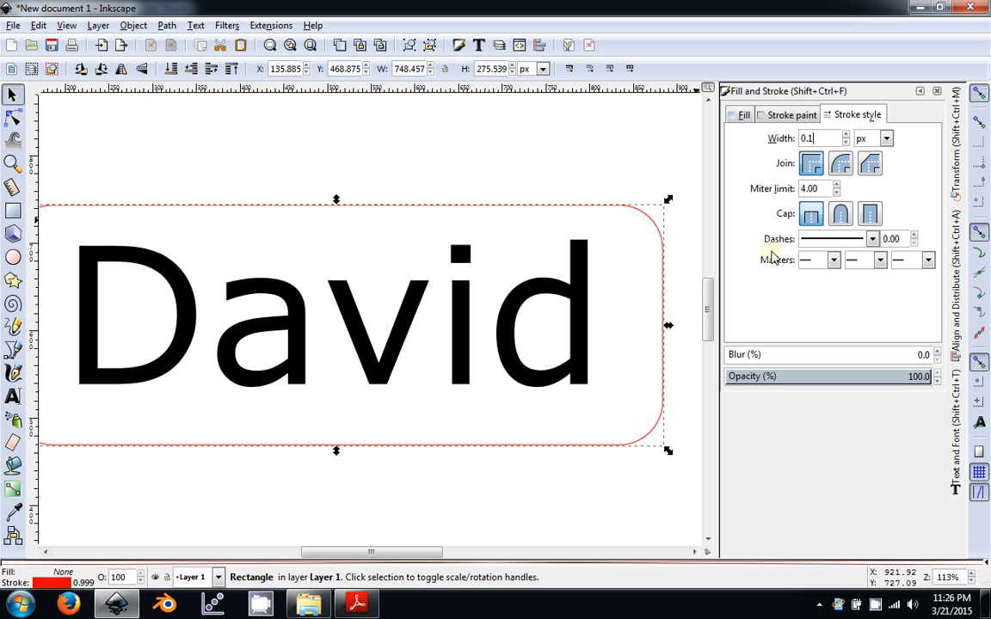
{"action": "key", "text": "Return"}
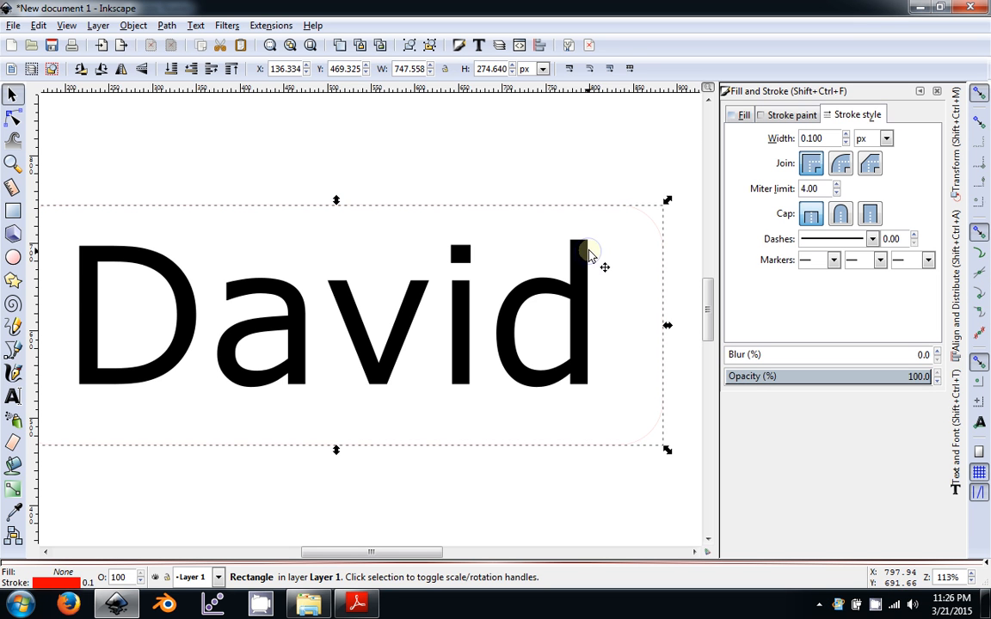
{"action": "left_click", "coordinate": [591, 259]}
{"action": "left_click", "coordinate": [632, 208]}
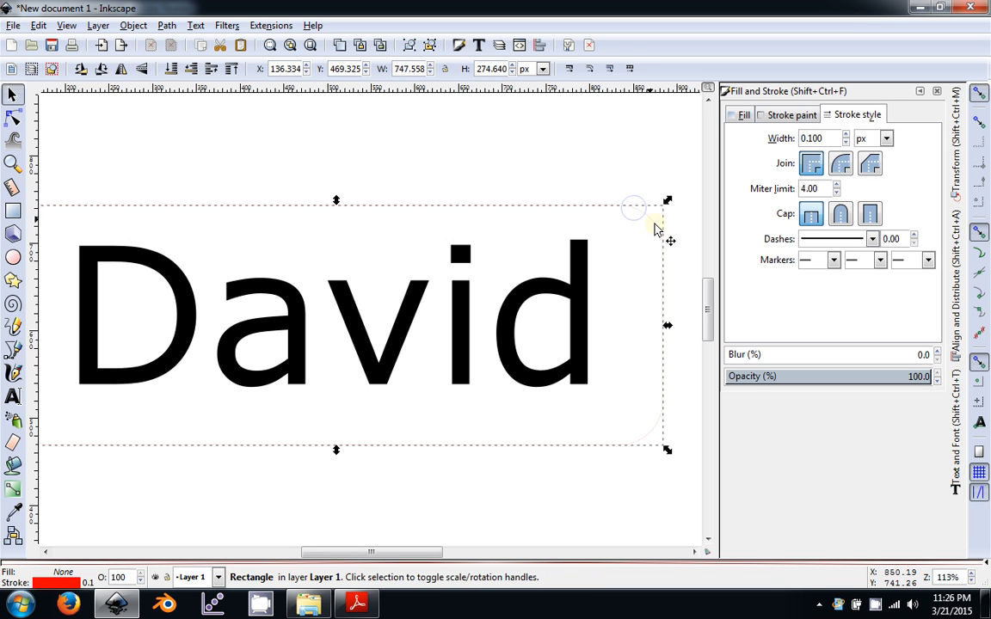
Deselect the rectangle and examine how its thin outline displays at different zoom levels.
{"action": "scroll", "coordinate": [630, 259], "scroll_direction": "down", "scroll_amount": 2}
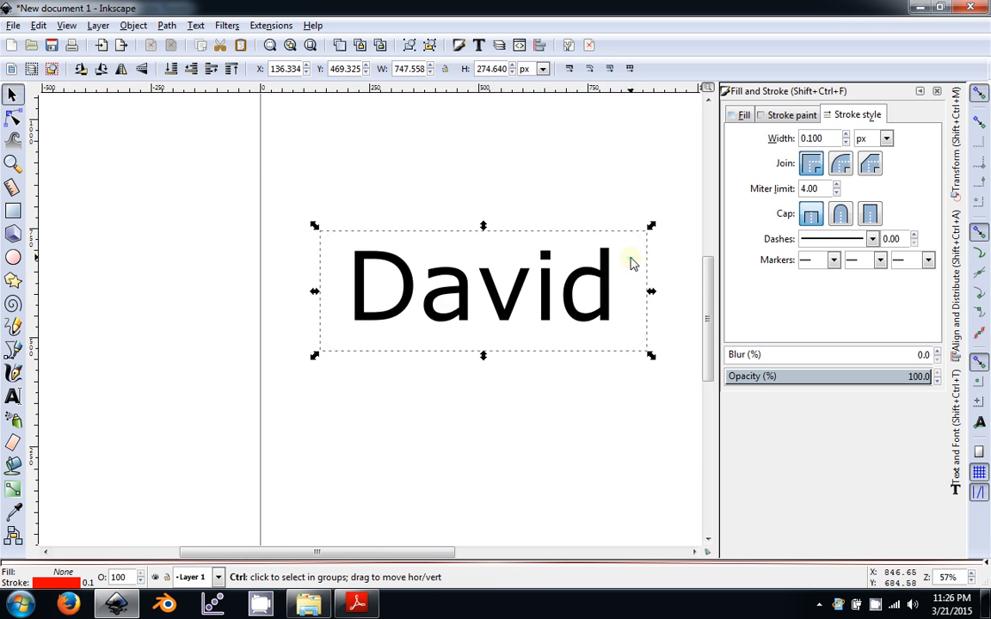
{"action": "scroll", "coordinate": [634, 400], "scroll_direction": "down", "scroll_amount": 1}
{"action": "left_click", "coordinate": [635, 400]}
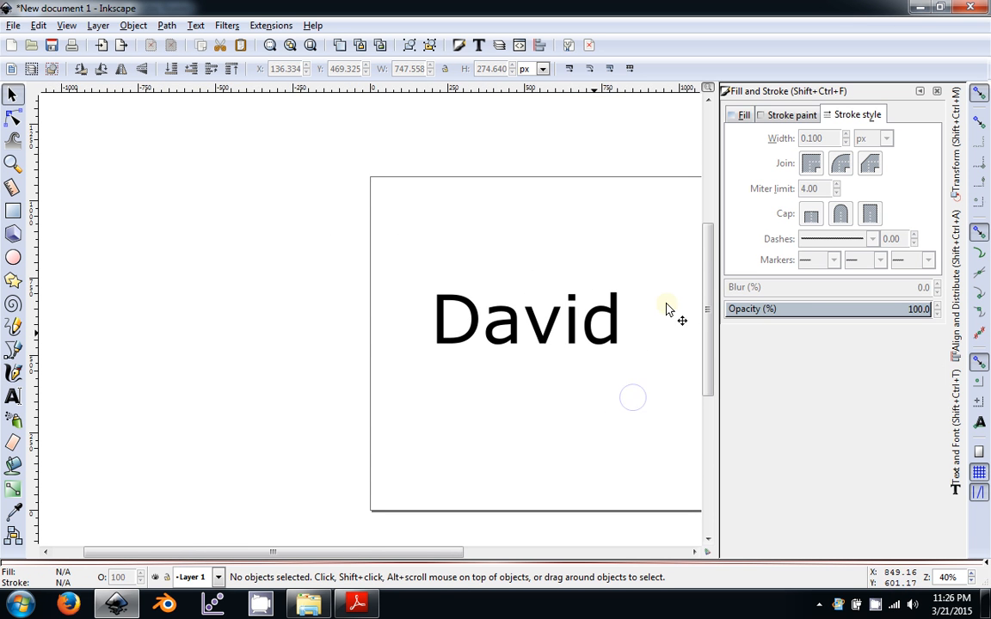
{"action": "scroll", "coordinate": [593, 394], "scroll_direction": "up", "scroll_amount": 1}
{"action": "left_click_drag", "start_coordinate": [593, 394], "coordinate": [460, 372]}
{"action": "scroll", "coordinate": [460, 371], "scroll_direction": "down", "scroll_amount": 2}
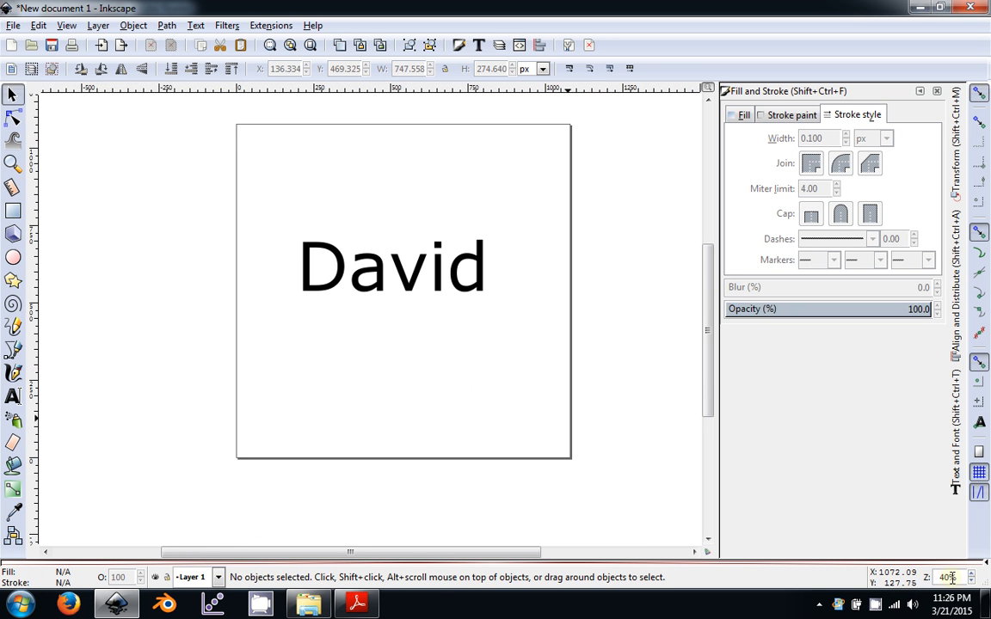
{"action": "scroll", "coordinate": [487, 292], "scroll_direction": "up", "scroll_amount": 1}
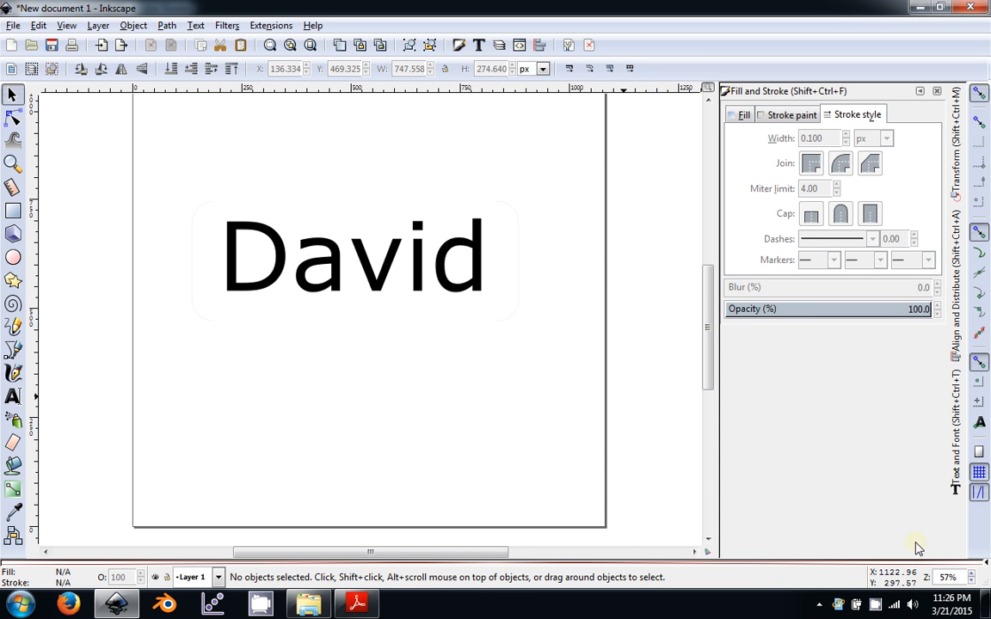
{"action": "scroll", "coordinate": [479, 371], "scroll_direction": "up", "scroll_amount": 1}
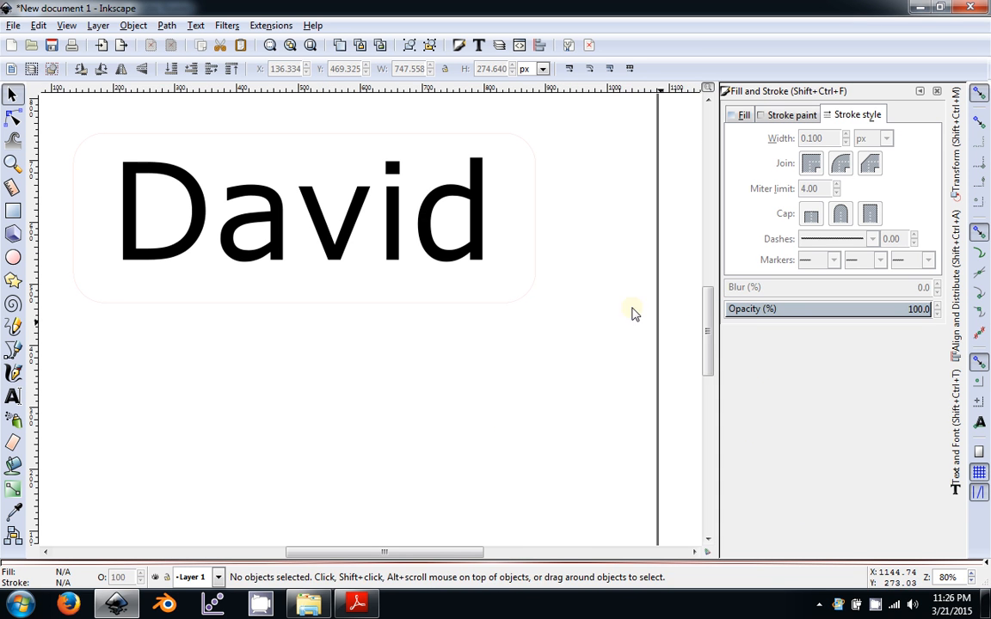
{"action": "left_click_drag", "start_coordinate": [488, 240], "coordinate": [540, 292]}
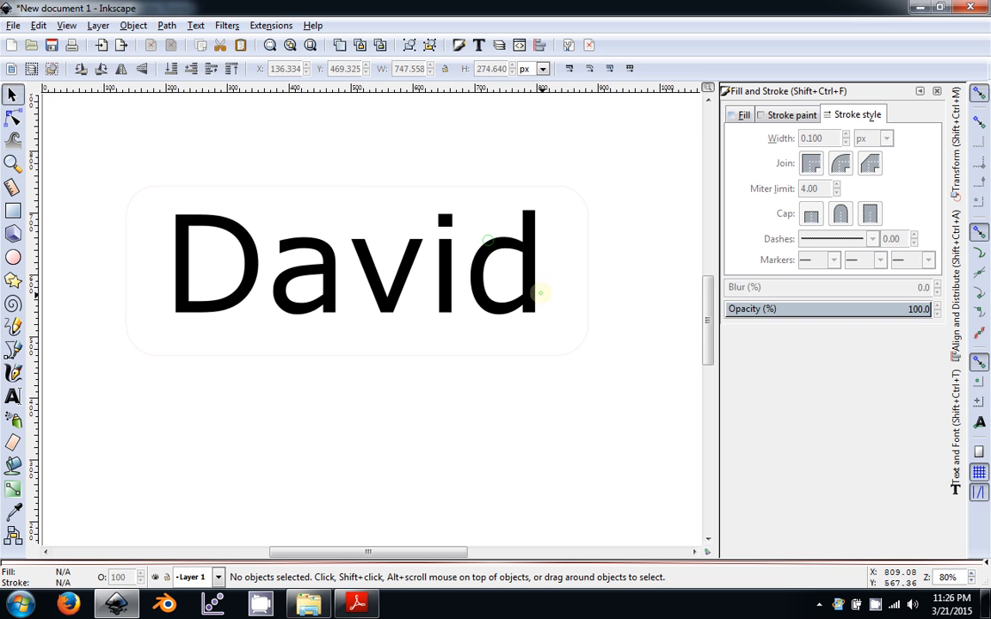
Select the rectangle and the name text in turn to compare their stroke settings, deselecting each one.
{"action": "left_click", "coordinate": [585, 209]}
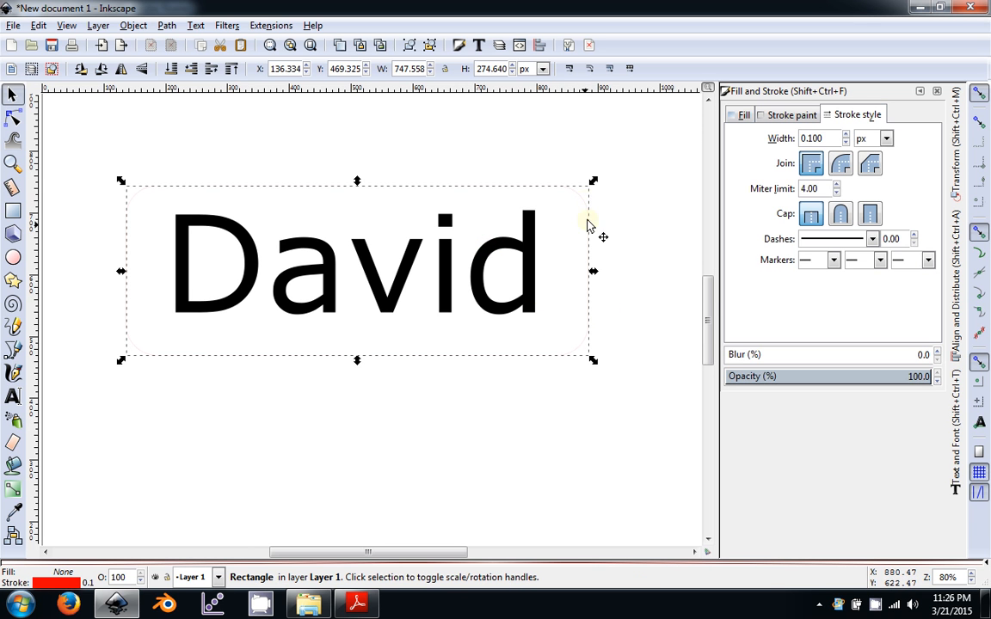
{"action": "left_click", "coordinate": [615, 277]}
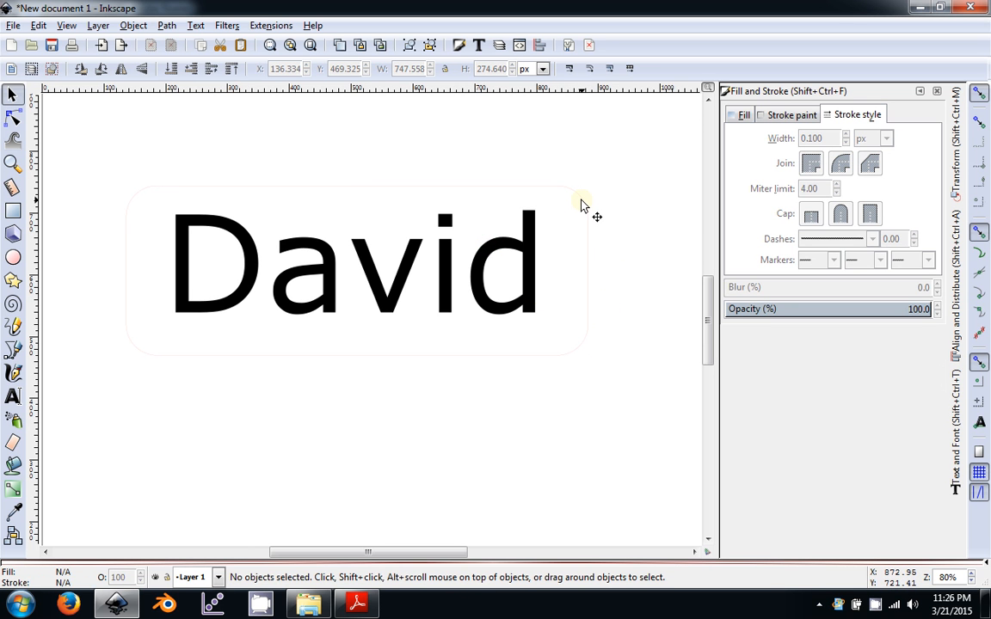
{"action": "left_click", "coordinate": [581, 207]}
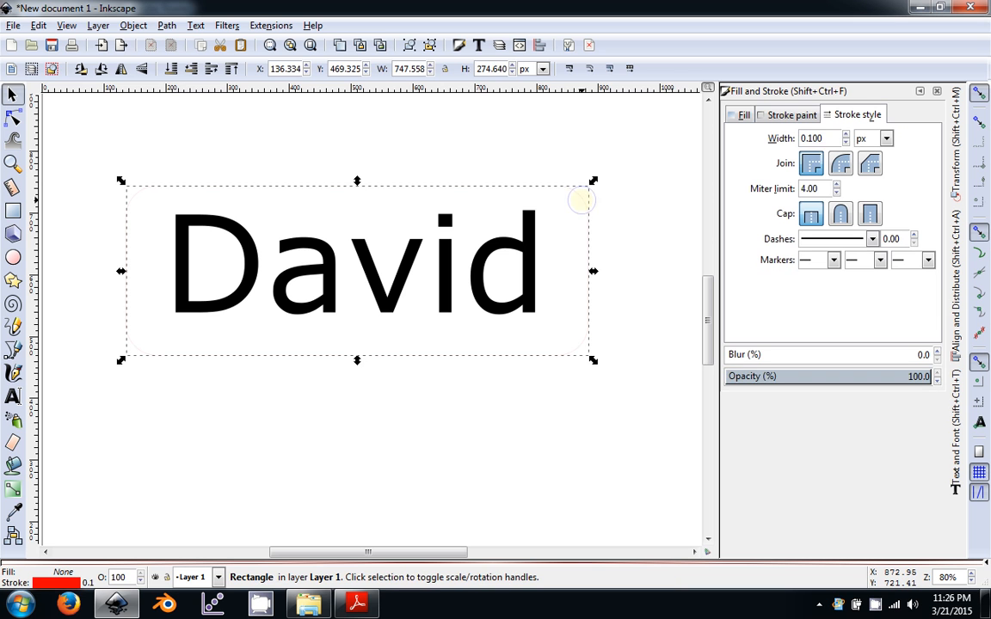
{"action": "left_click", "coordinate": [562, 320]}
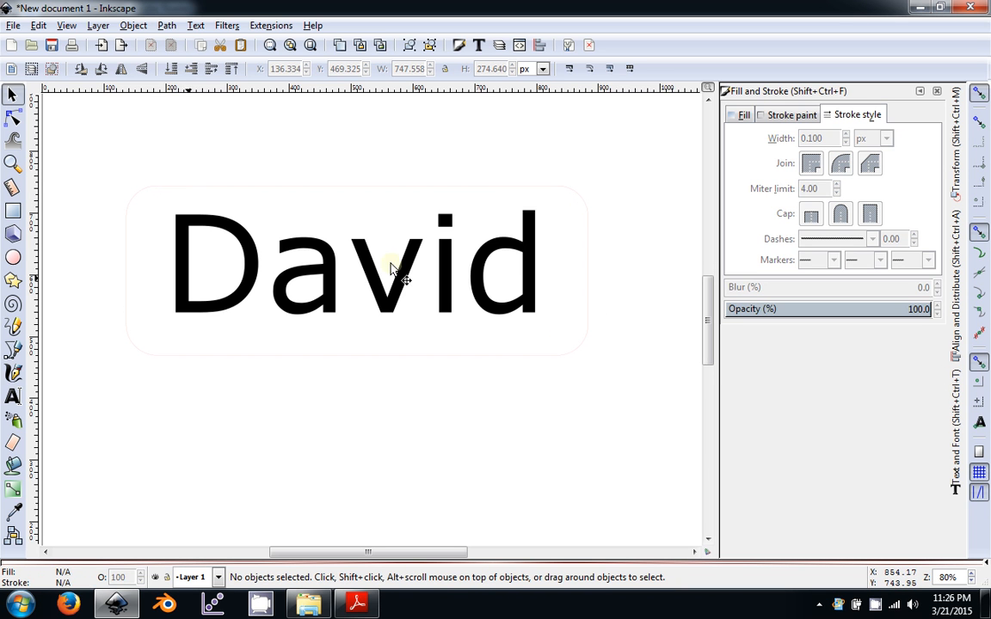
{"action": "left_click", "coordinate": [528, 253]}
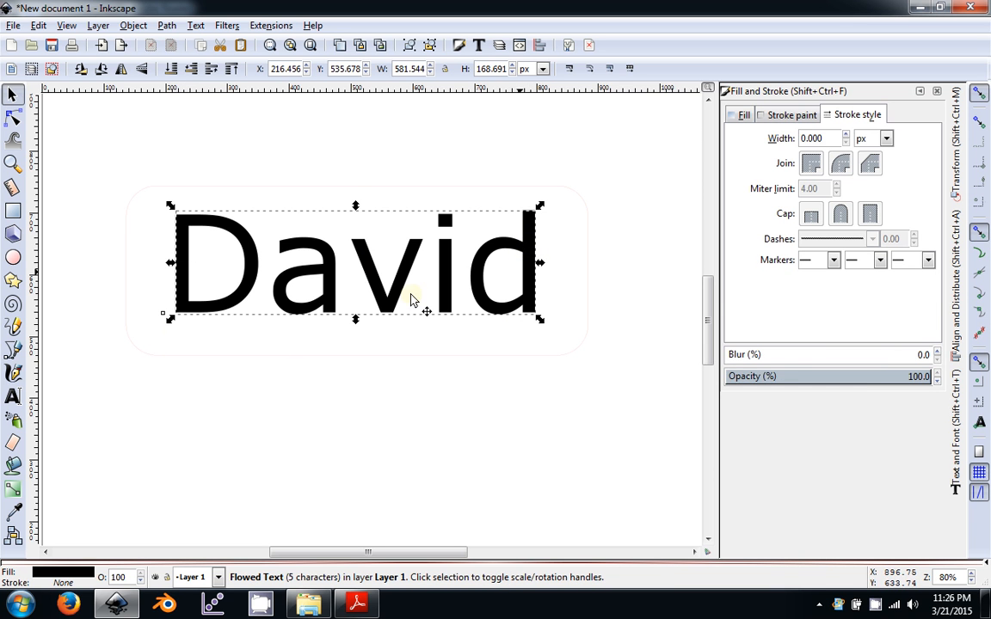
{"action": "left_click", "coordinate": [563, 251]}
{"action": "left_click", "coordinate": [585, 213]}
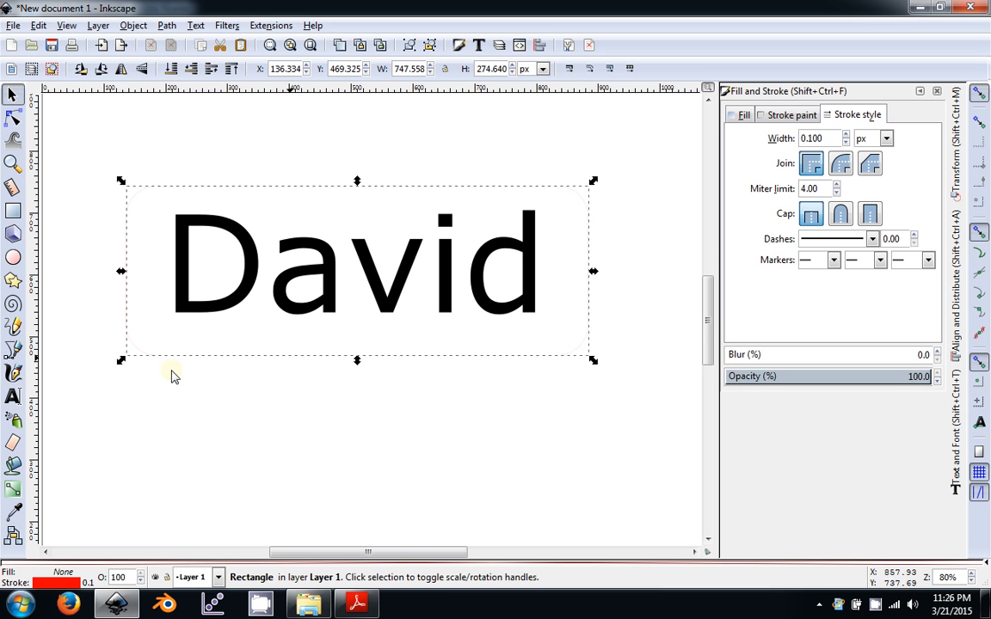
{"action": "left_click", "coordinate": [644, 261]}
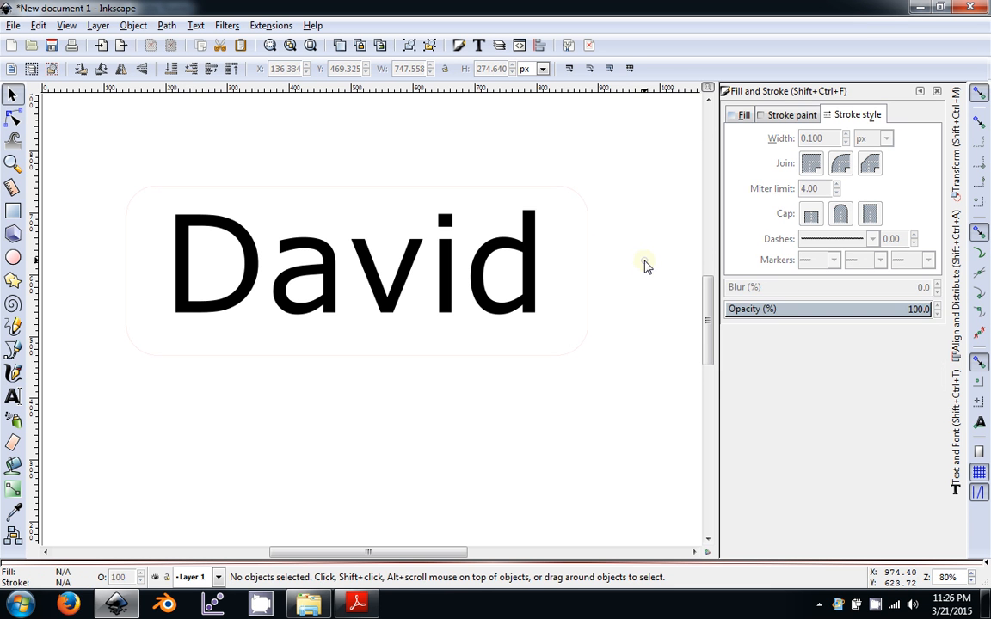
{"action": "left_click", "coordinate": [526, 215]}
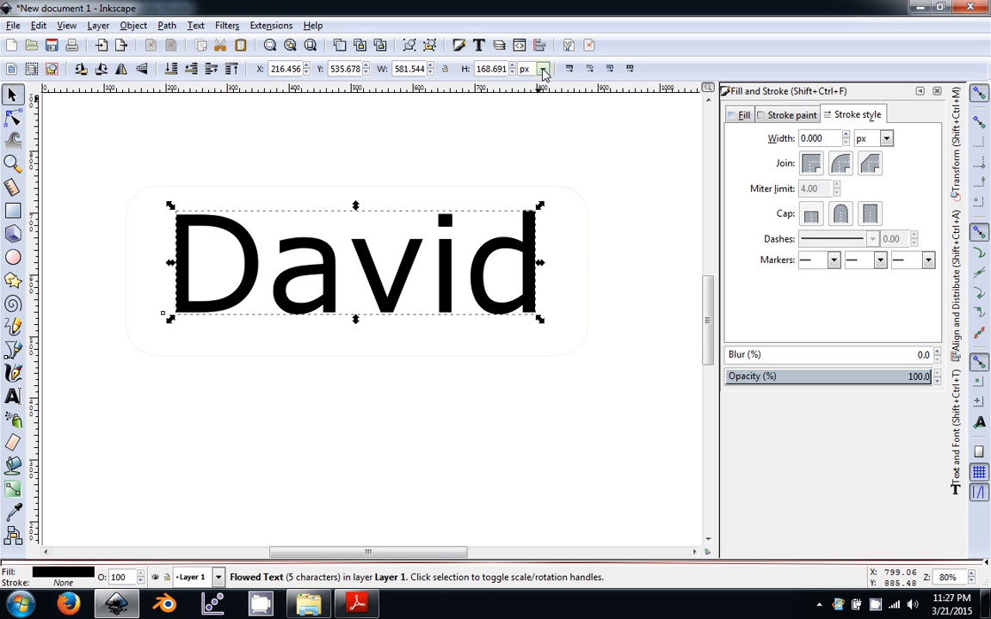
{"action": "left_click", "coordinate": [555, 146]}
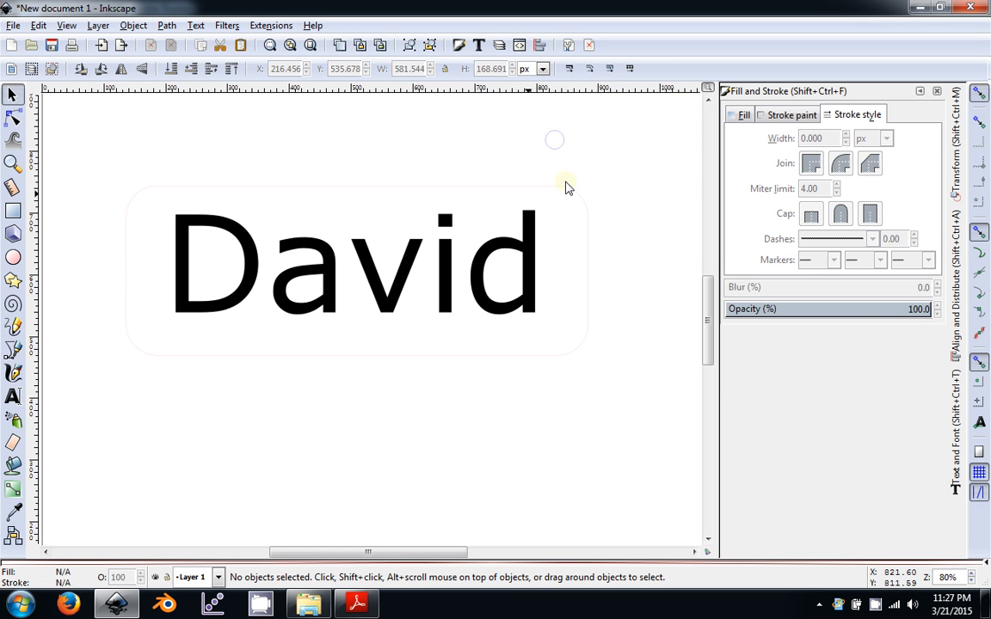
Switch the object measurement units to inches and set the rectangle's height to 3 in.
{"action": "left_click", "coordinate": [543, 70]}
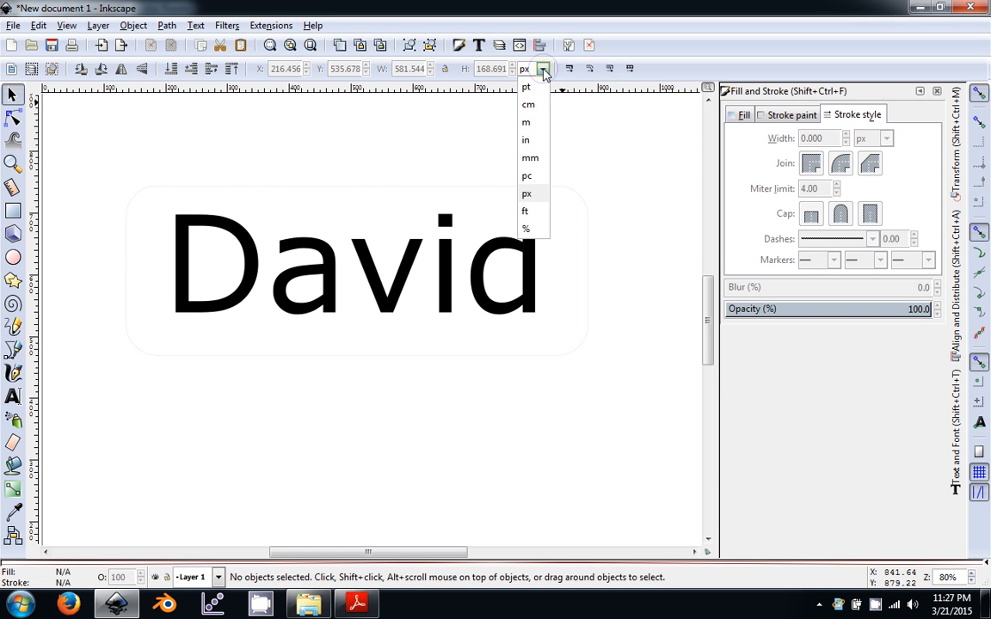
{"action": "left_click", "coordinate": [529, 142]}
{"action": "left_click", "coordinate": [581, 199]}
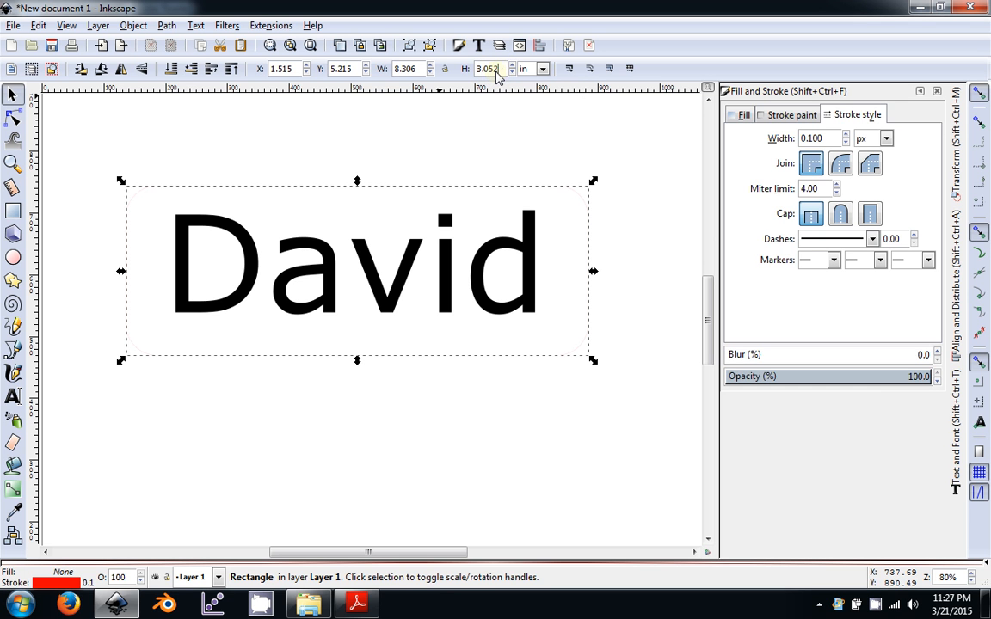
{"action": "key", "text": "Return"}
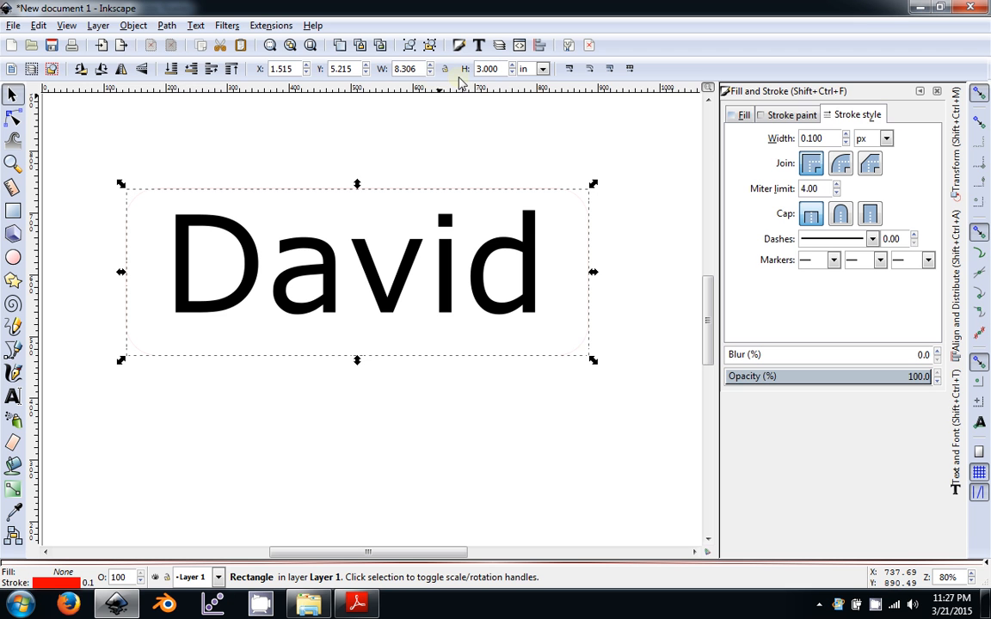
Set the rectangle's width to 8 in.
{"action": "left_click", "coordinate": [420, 71]}
{"action": "key", "text": "BackSpace"}
{"action": "key", "text": "BackSpace"}
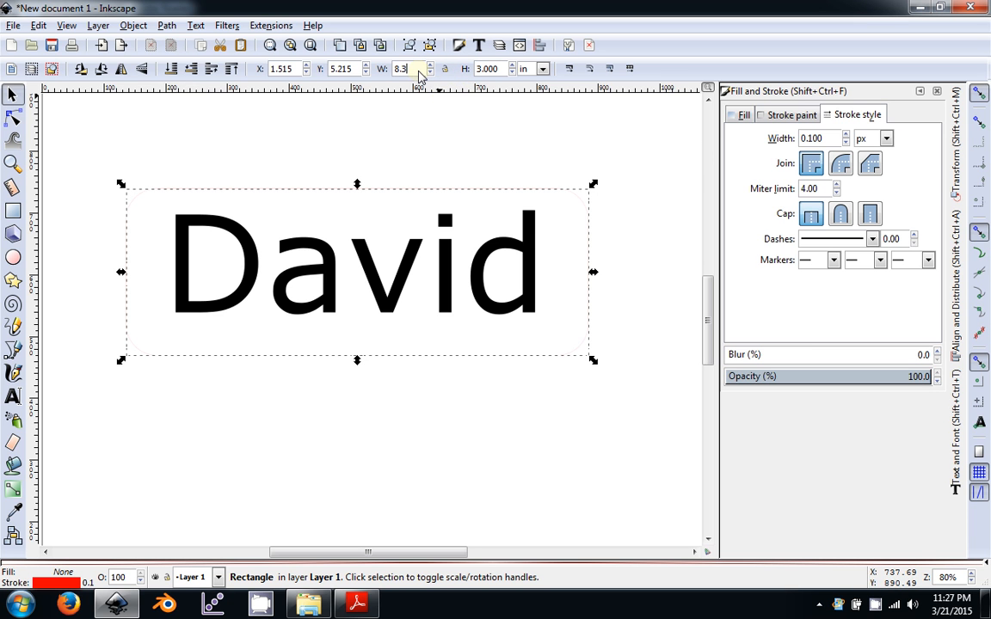
{"action": "key", "text": "Return"}
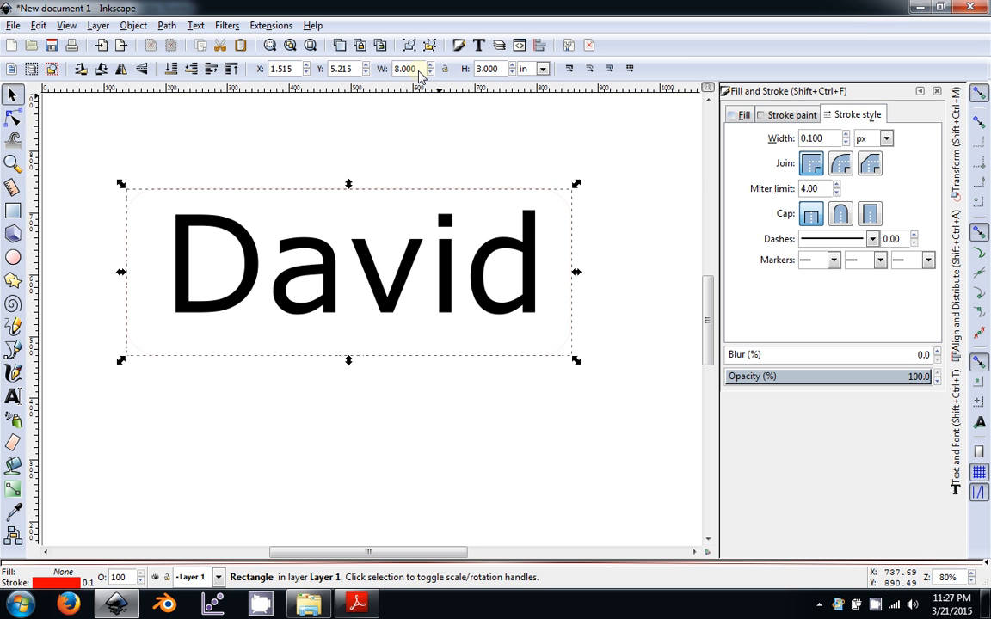
Move the name text slightly down and to the left so it sits roughly centered in the resized rectangle.
{"action": "left_click", "coordinate": [615, 274]}
{"action": "left_click", "coordinate": [570, 260]}
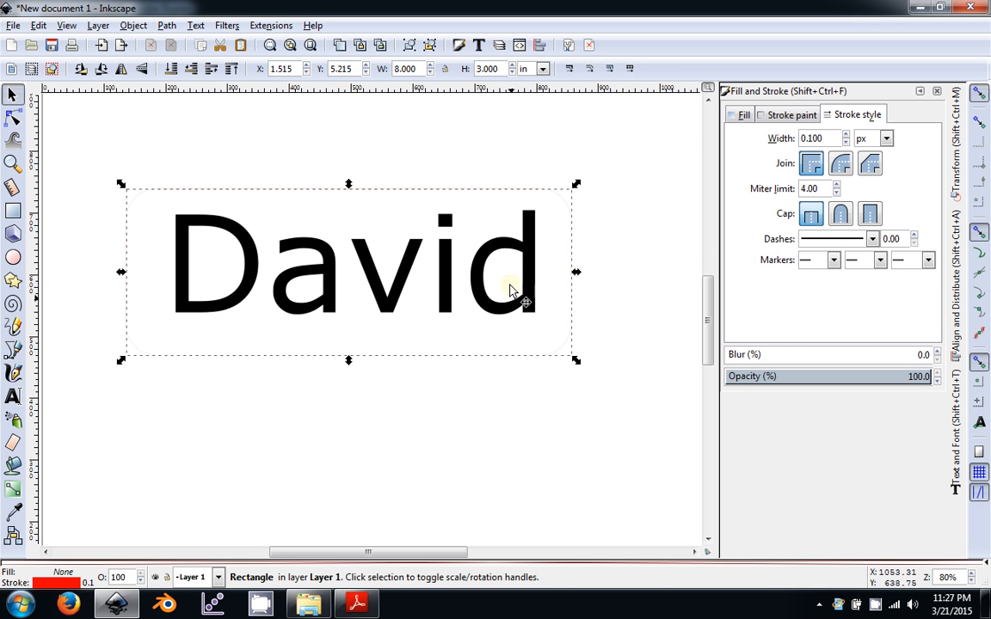
{"action": "left_click", "coordinate": [599, 296]}
{"action": "left_click_drag", "start_coordinate": [511, 319], "coordinate": [512, 313]}
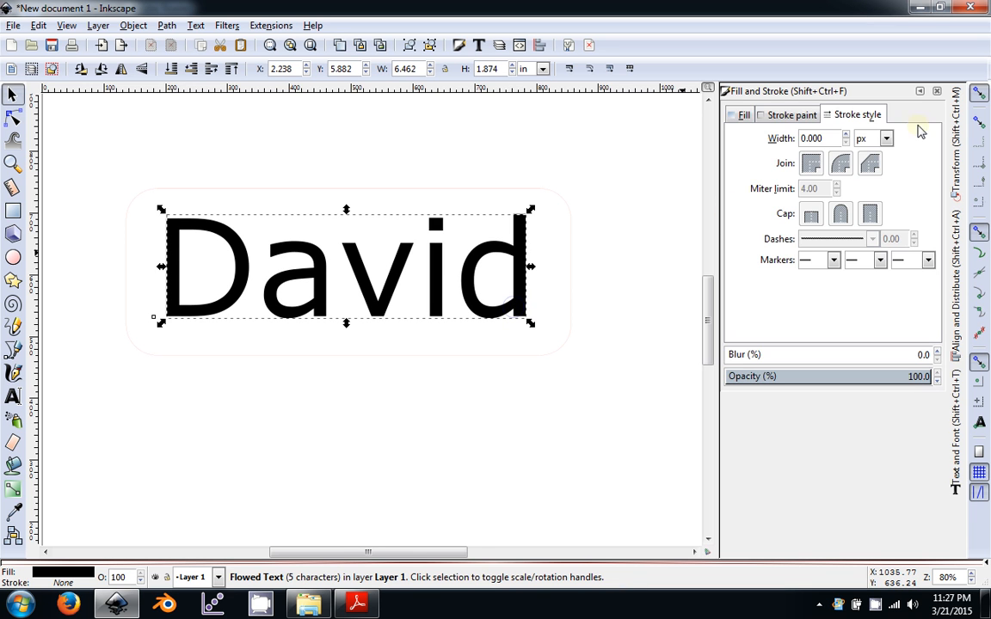
Collapse the Fill and Stroke settings and bring up the Align and Distribute settings.
{"action": "left_click", "coordinate": [921, 91]}
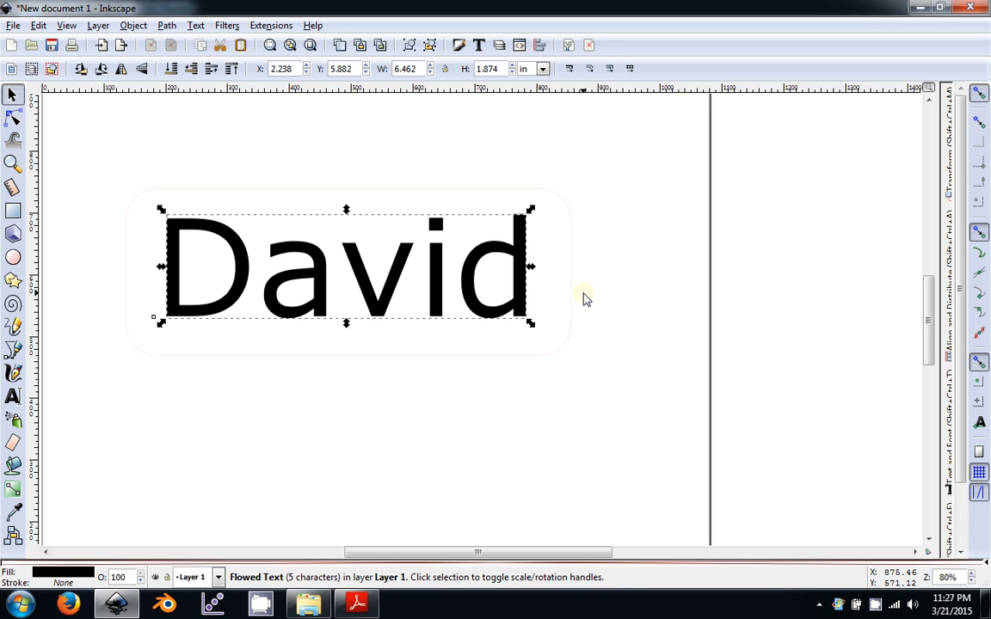
{"action": "scroll", "coordinate": [581, 297], "scroll_direction": "down", "scroll_amount": 2}
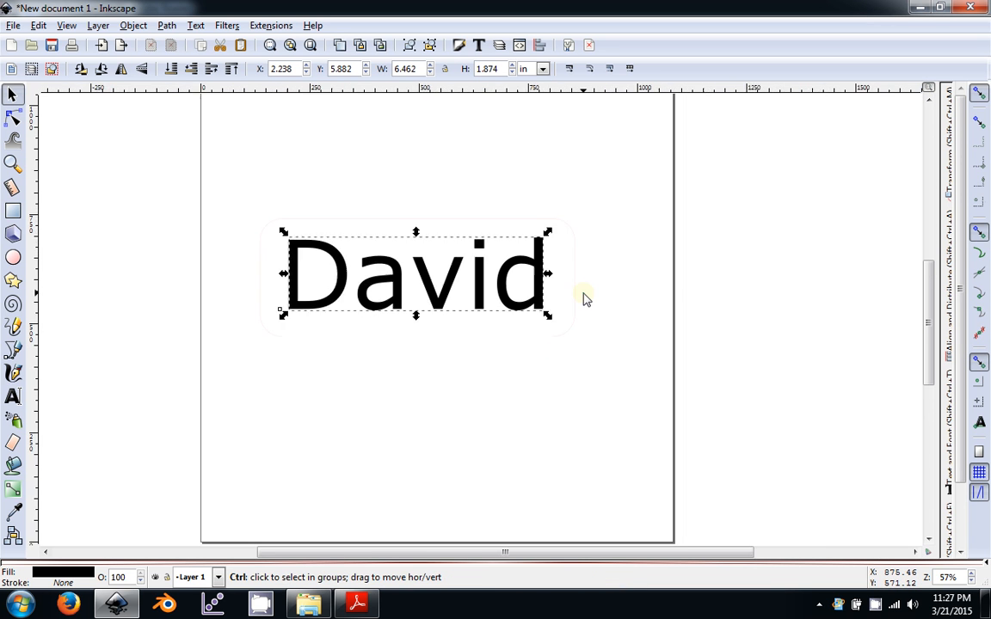
{"action": "left_click", "coordinate": [540, 46]}
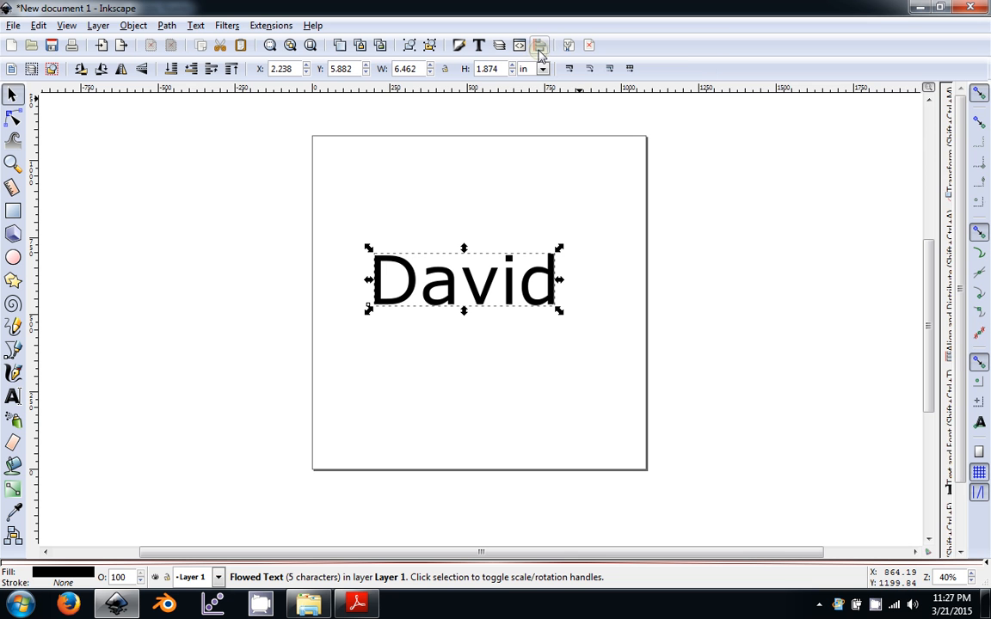
{"action": "left_click_drag", "start_coordinate": [936, 327], "coordinate": [909, 327]}
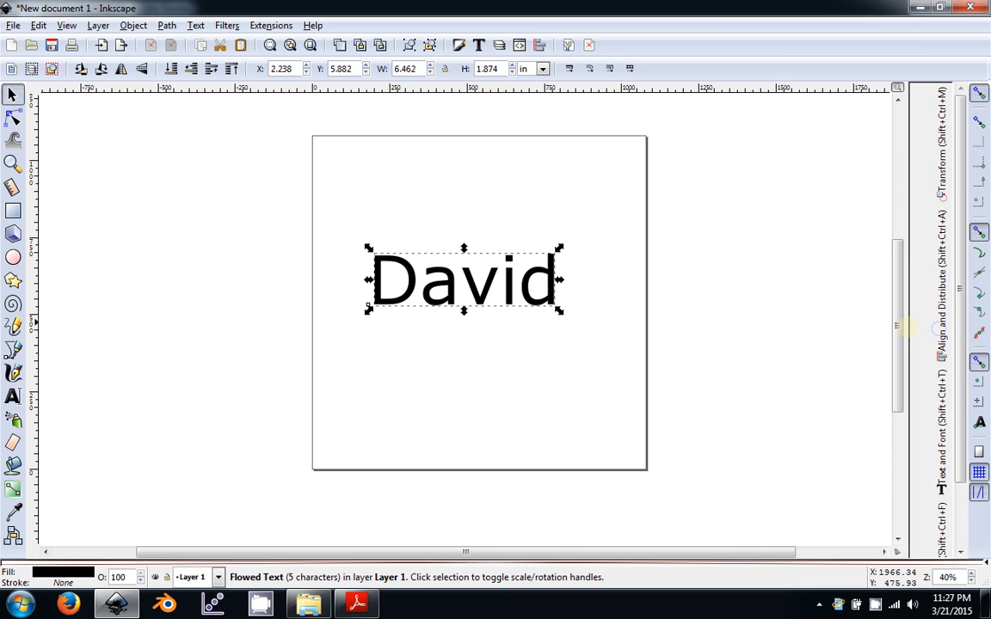
{"action": "left_click", "coordinate": [940, 331]}
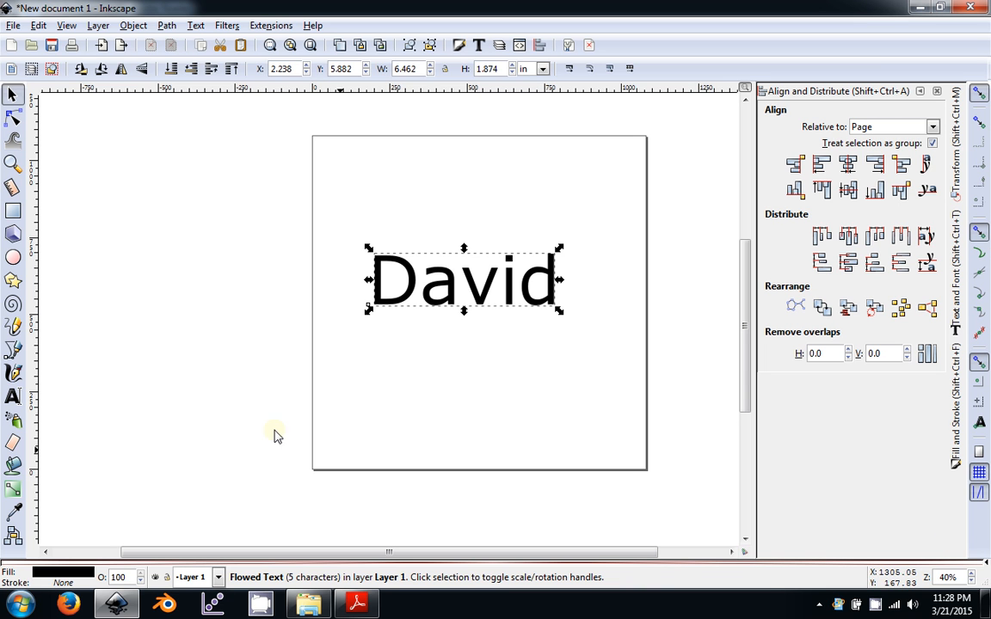
Draw two open chevron-shaped paths side by side on the empty canvas beside the page with the Pen tool.
{"action": "left_click", "coordinate": [13, 349]}
{"action": "left_click", "coordinate": [146, 316]}
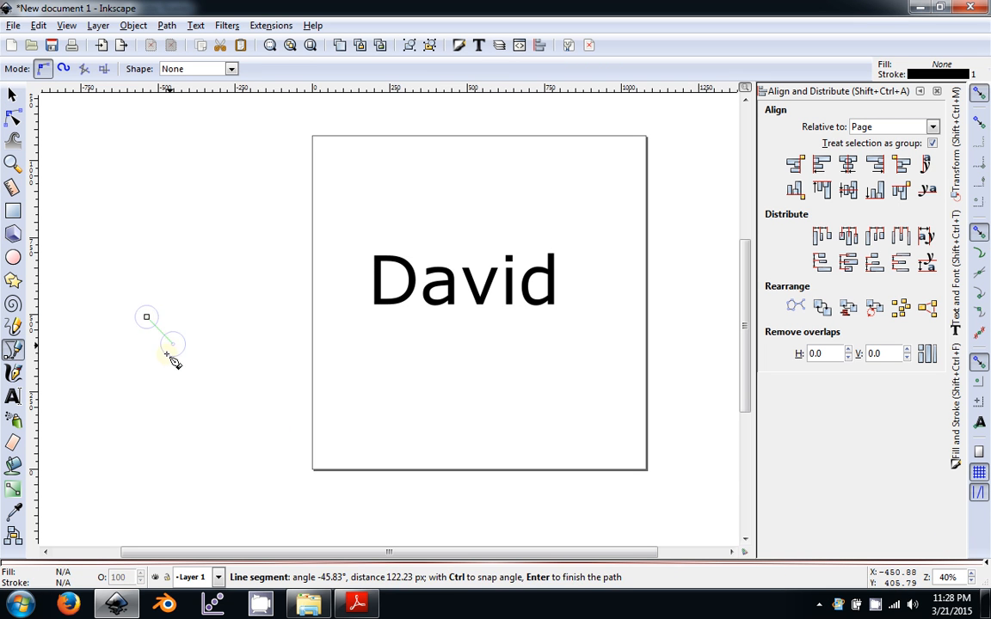
{"action": "left_click", "coordinate": [143, 364]}
{"action": "double_click", "coordinate": [175, 344]}
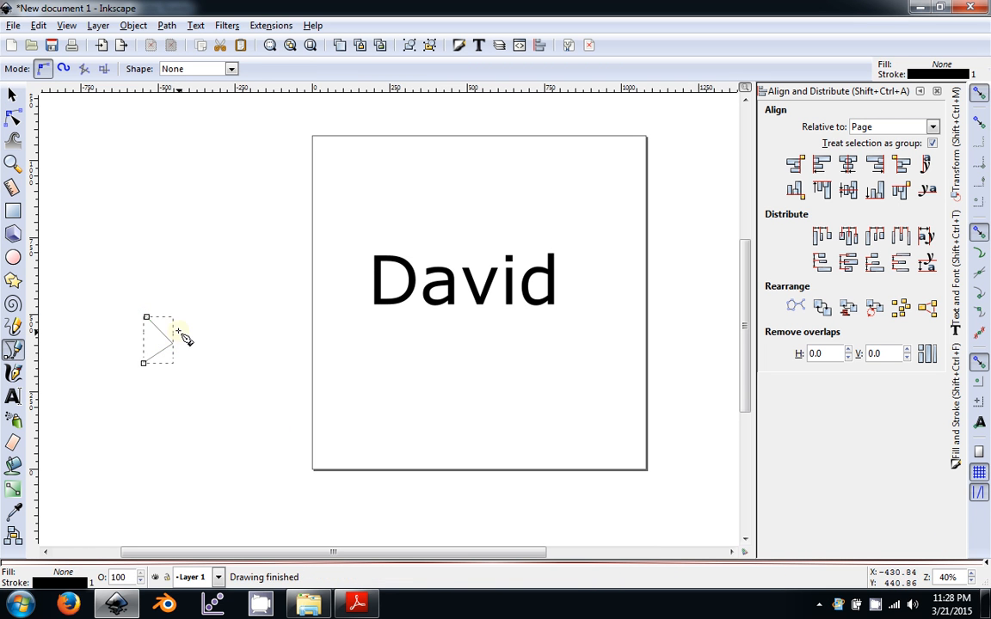
{"action": "left_click", "coordinate": [169, 316]}
{"action": "left_click", "coordinate": [191, 344]}
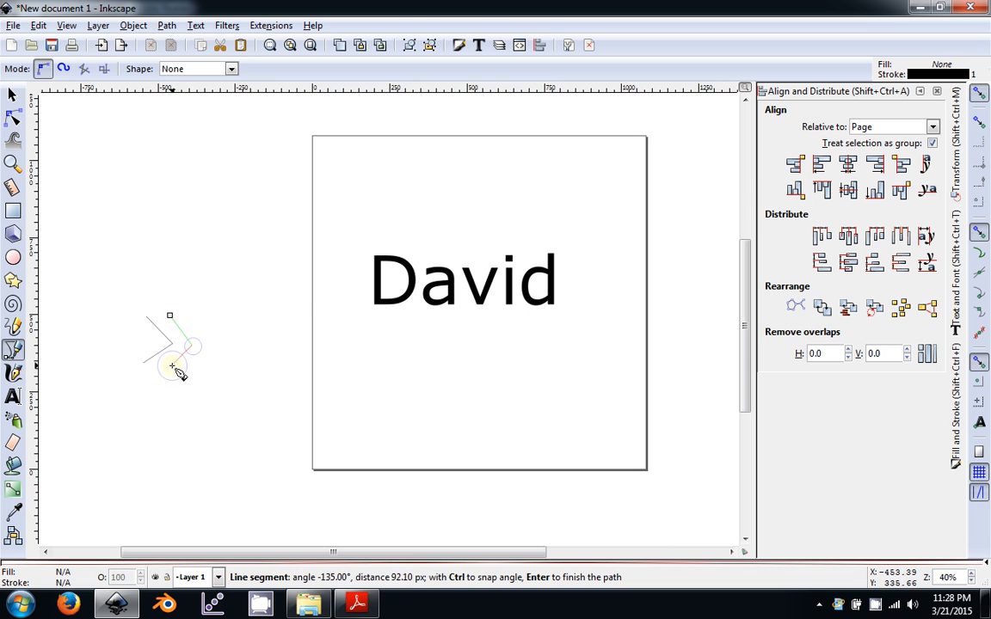
{"action": "double_click", "coordinate": [172, 365]}
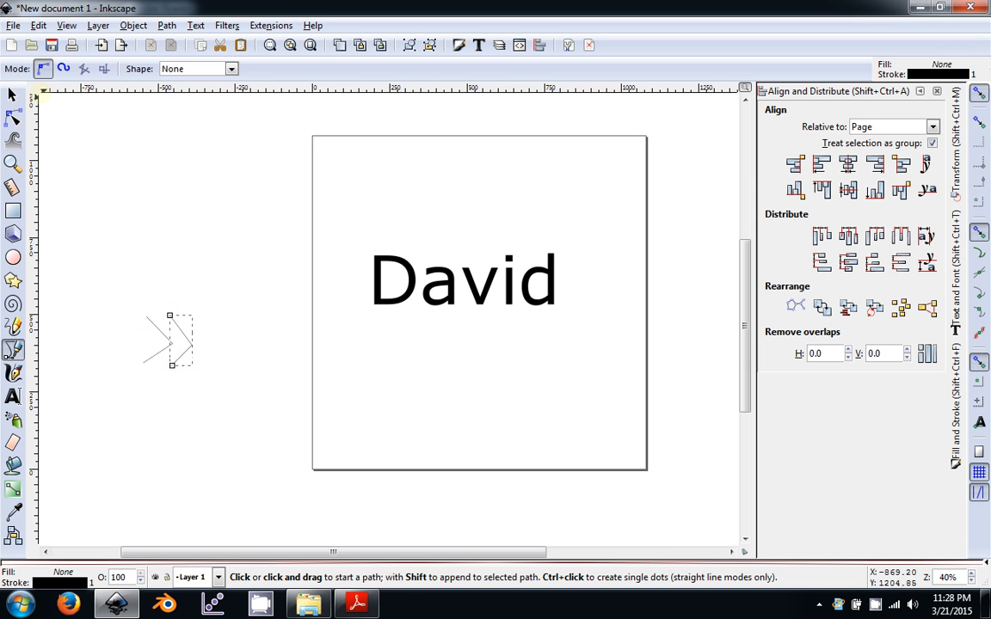
Delete both chevron paths beside the page.
{"action": "left_click", "coordinate": [12, 95]}
{"action": "left_click", "coordinate": [239, 370]}
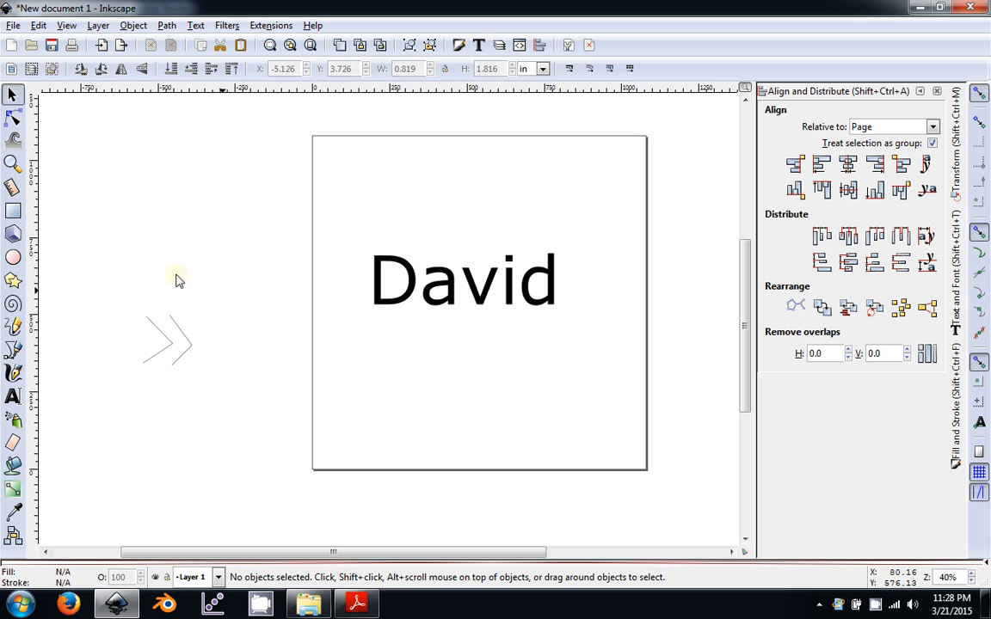
{"action": "left_click_drag", "start_coordinate": [86, 281], "coordinate": [247, 432]}
{"action": "key", "text": "Delete"}
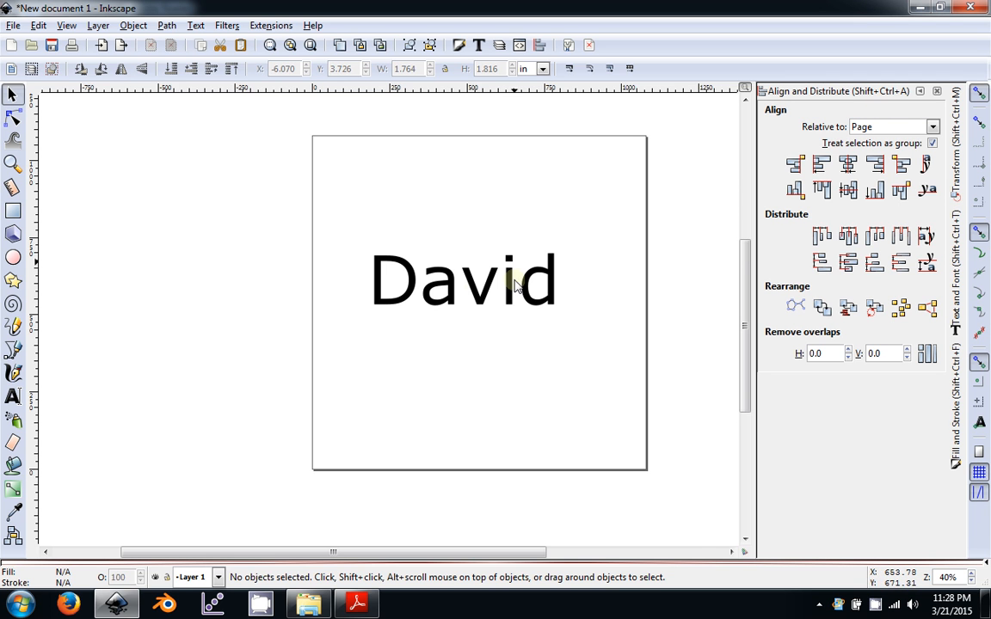
Set the alignment reference to Page.
{"action": "scroll", "coordinate": [541, 296], "scroll_direction": "up", "scroll_amount": 1}
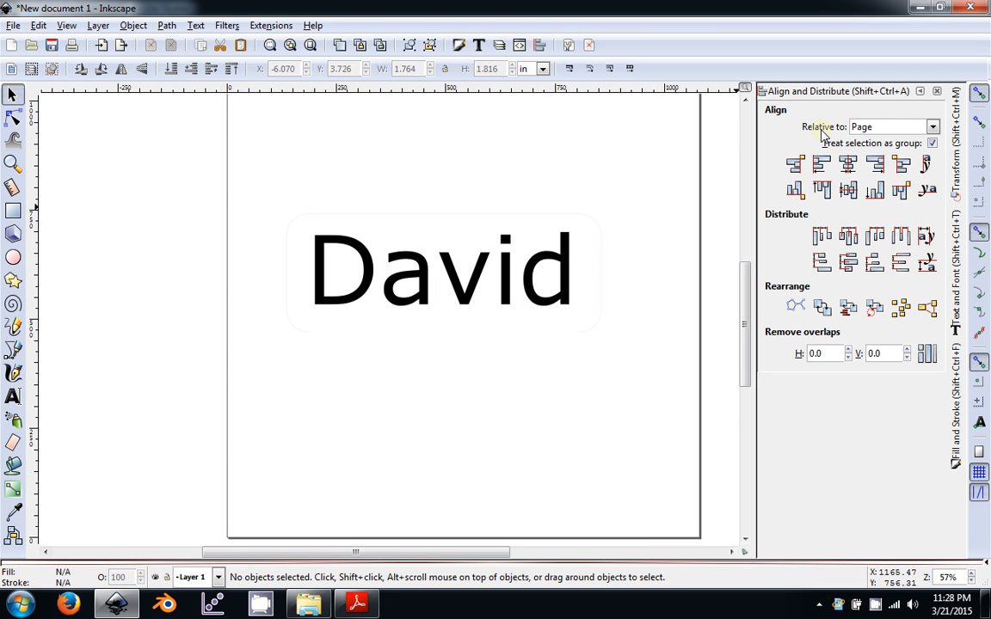
{"action": "left_click", "coordinate": [890, 127]}
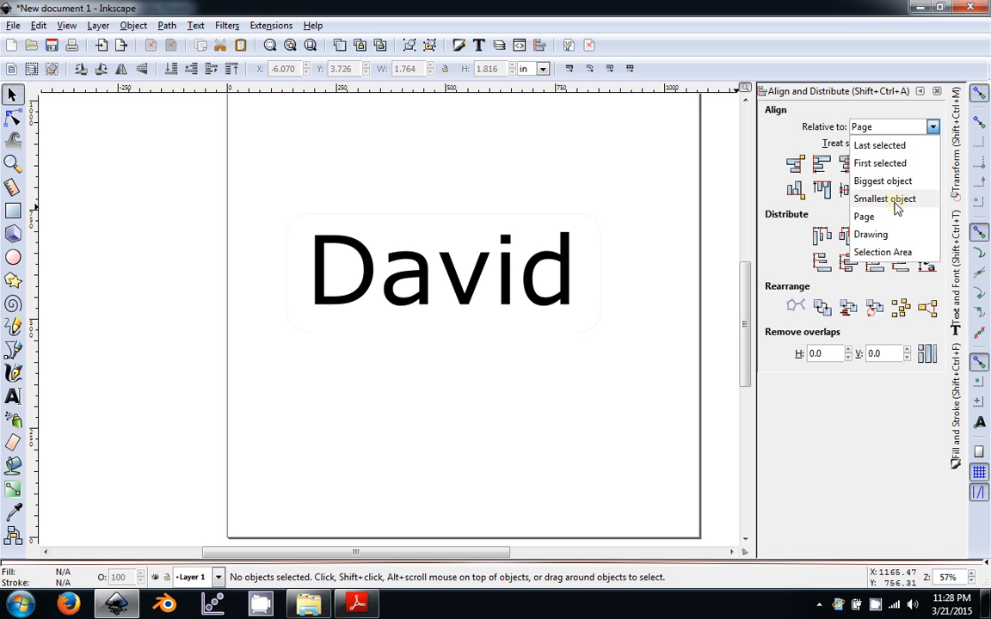
{"action": "left_click", "coordinate": [866, 217]}
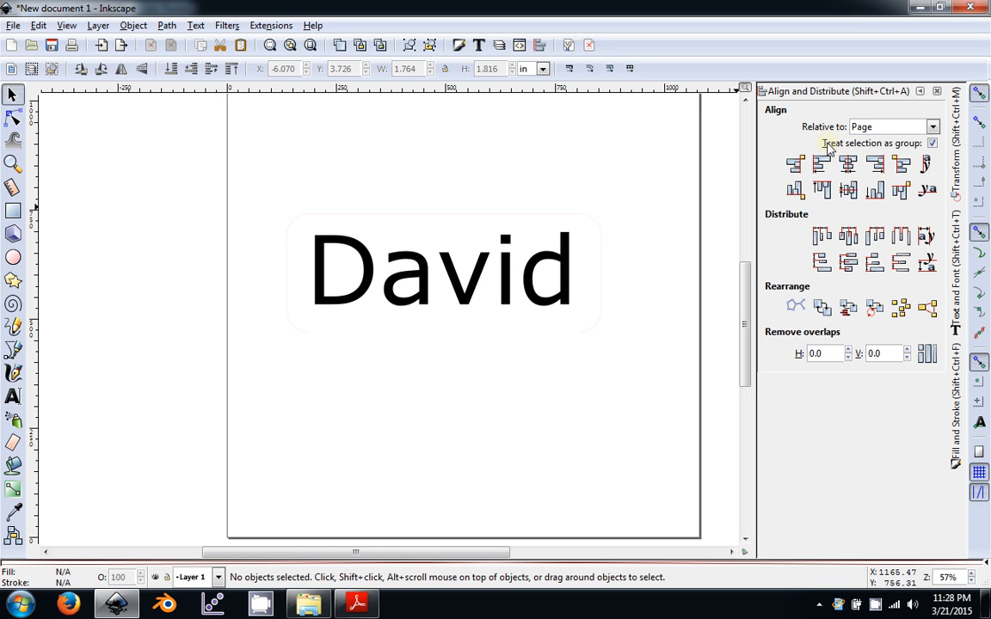
Move the rectangle and name text together past the page's left edge, and shift the text alone up and left out of the rectangle.
{"action": "left_click_drag", "start_coordinate": [643, 181], "coordinate": [201, 411]}
{"action": "left_click_drag", "start_coordinate": [399, 283], "coordinate": [303, 308]}
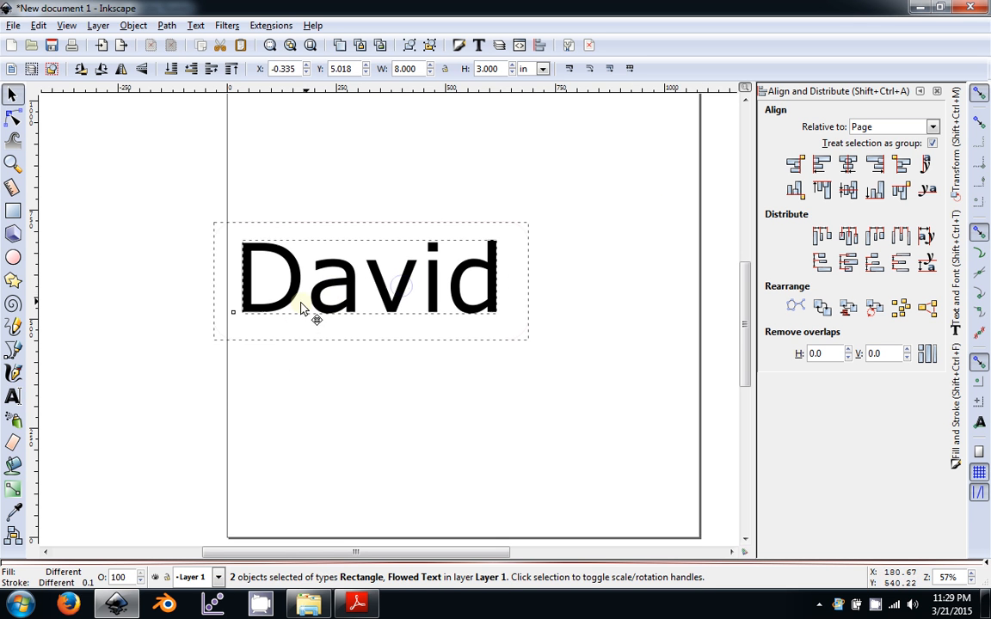
{"action": "left_click", "coordinate": [416, 135]}
{"action": "left_click_drag", "start_coordinate": [375, 286], "coordinate": [312, 241]}
{"action": "left_click", "coordinate": [515, 338]}
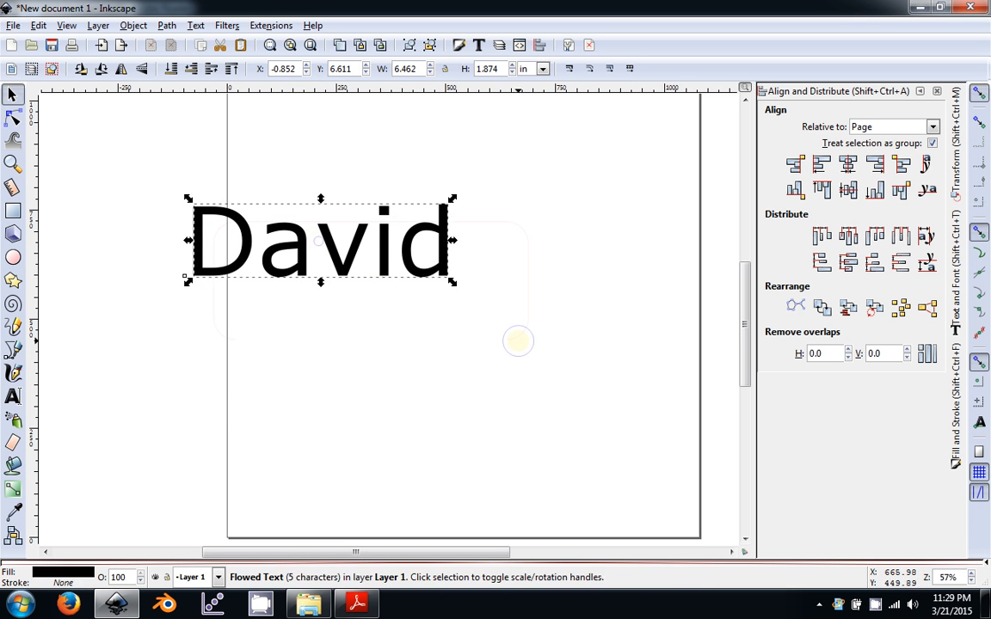
Center the rectangle and name text as one group on the page, both horizontally and vertically.
{"action": "left_click", "coordinate": [583, 389]}
{"action": "left_click_drag", "start_coordinate": [583, 389], "coordinate": [142, 132]}
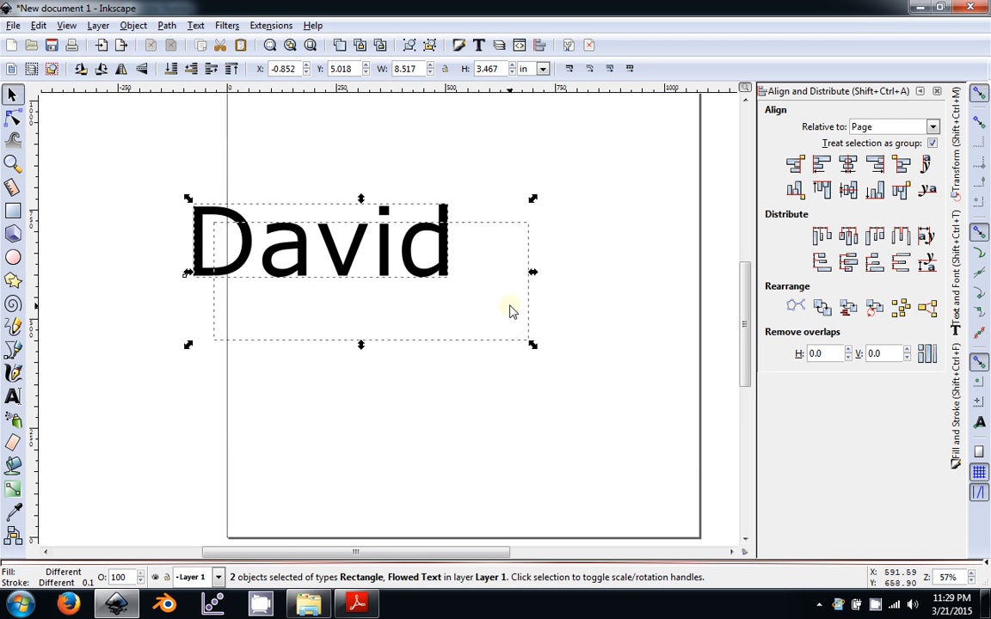
{"action": "left_click", "coordinate": [848, 166]}
{"action": "left_click", "coordinate": [848, 190]}
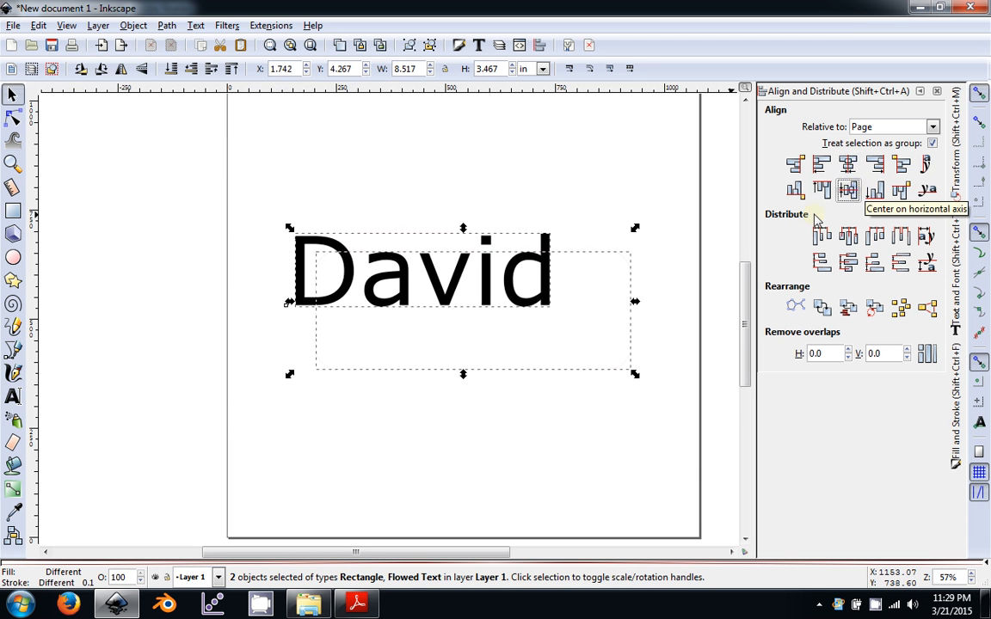
{"action": "left_click", "coordinate": [590, 439]}
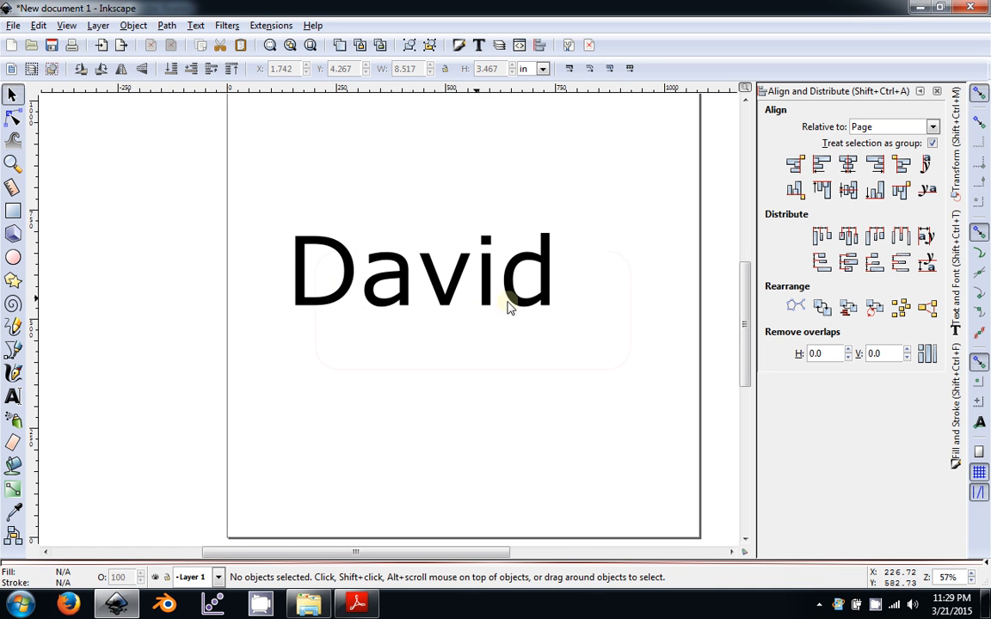
Turn off treating the selection as a group and center only the rectangle on the page in both directions.
{"action": "left_click", "coordinate": [628, 282]}
{"action": "left_click", "coordinate": [553, 304]}
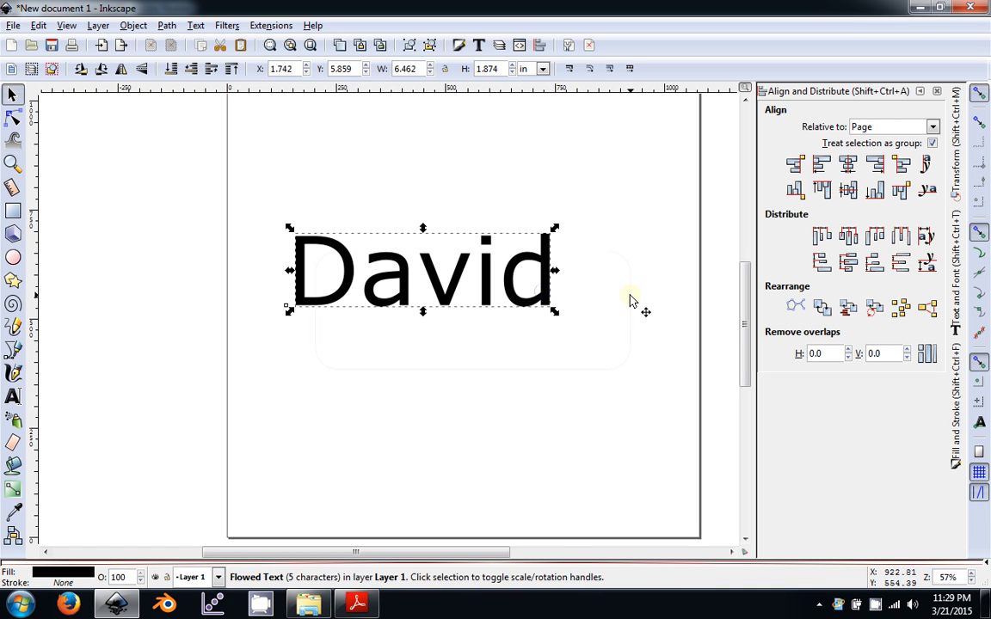
{"action": "left_click", "coordinate": [626, 301]}
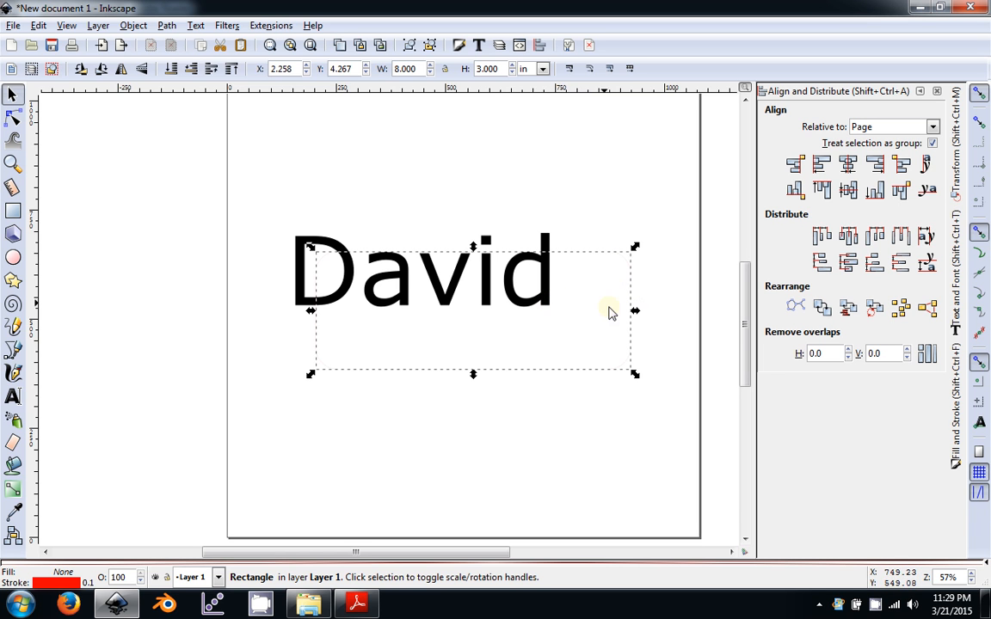
{"action": "left_click", "coordinate": [662, 285]}
{"action": "left_click", "coordinate": [635, 295]}
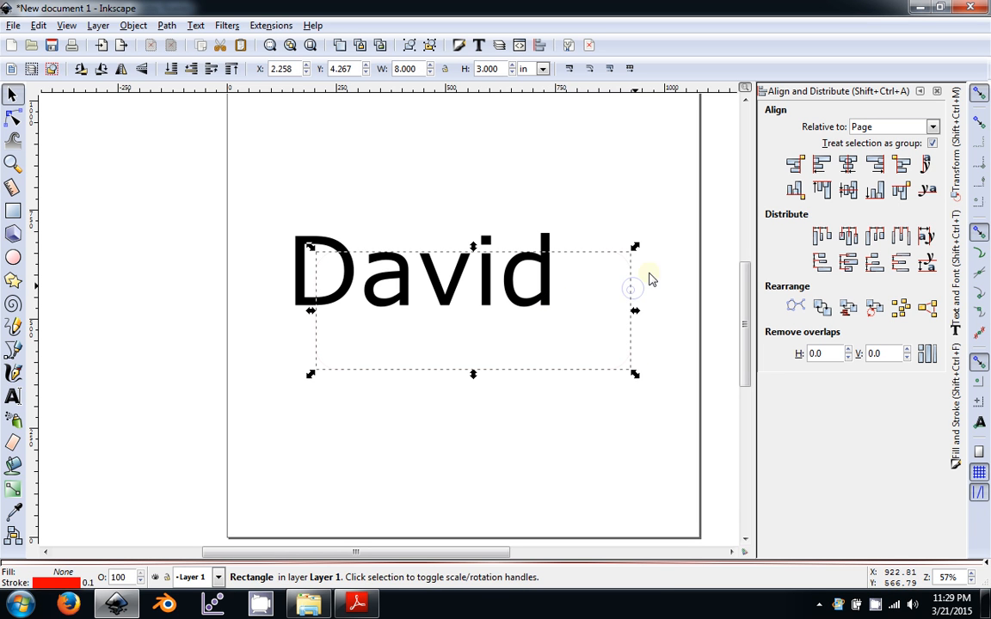
{"action": "left_click", "coordinate": [932, 143]}
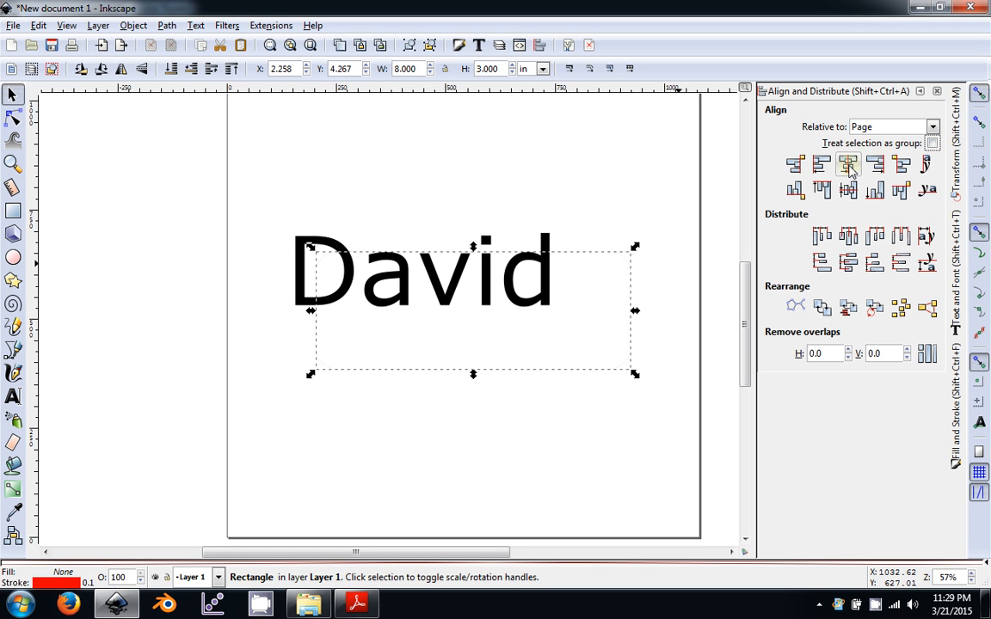
{"action": "left_click", "coordinate": [849, 165]}
{"action": "left_click", "coordinate": [849, 191]}
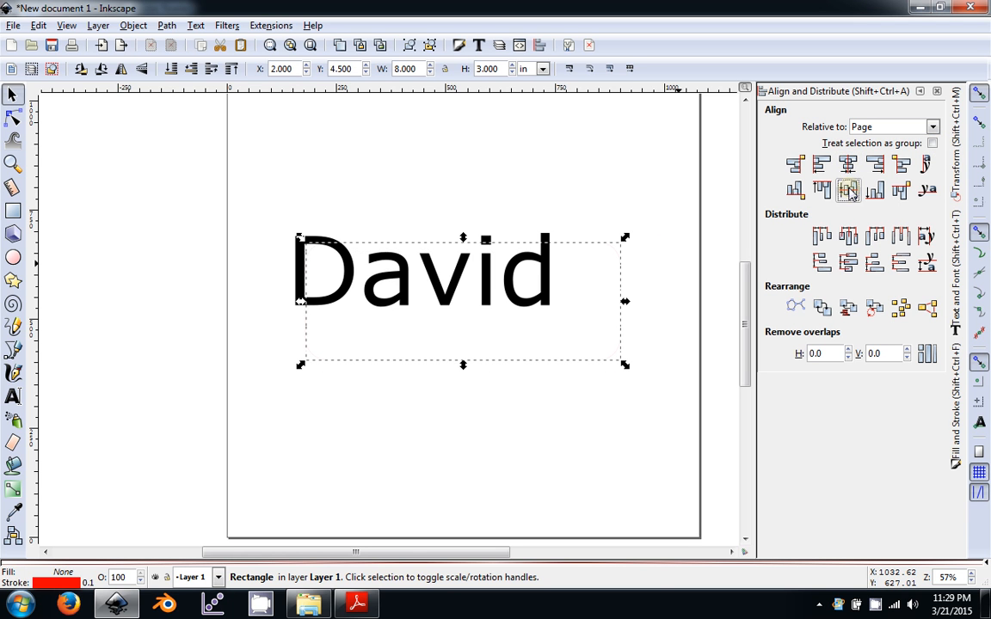
Center the name text on the page both horizontally and vertically, and deselect it.
{"action": "left_click", "coordinate": [557, 327]}
{"action": "left_click", "coordinate": [503, 292]}
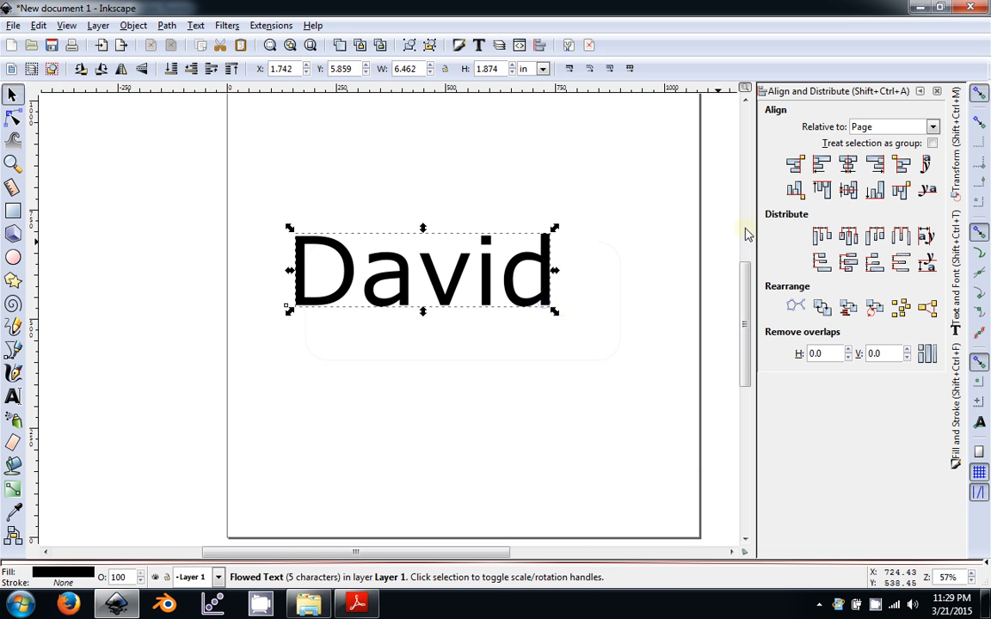
{"action": "left_click", "coordinate": [849, 165]}
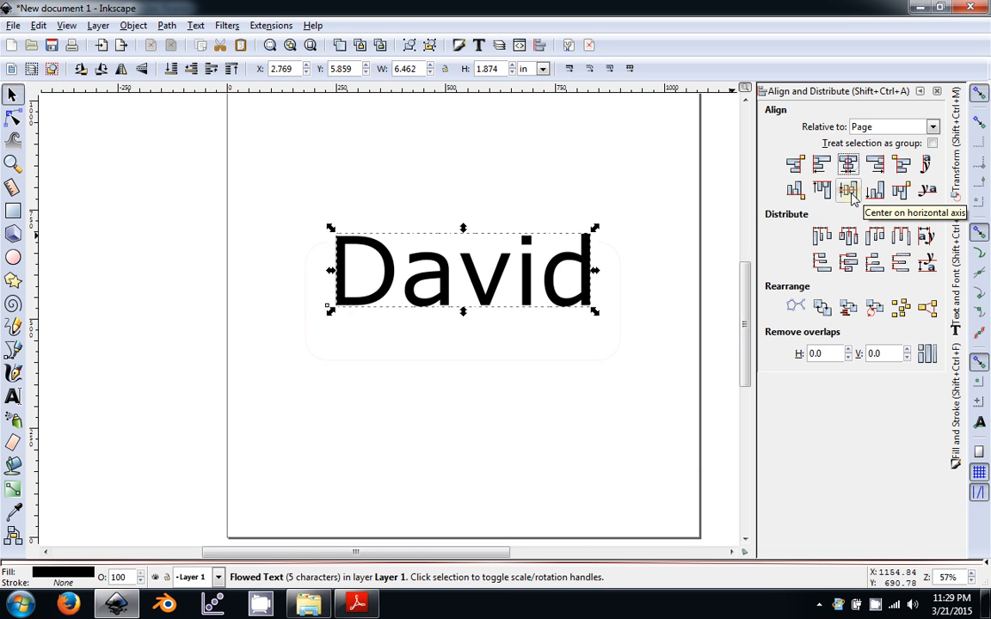
{"action": "left_click", "coordinate": [849, 191]}
{"action": "left_click", "coordinate": [569, 447]}
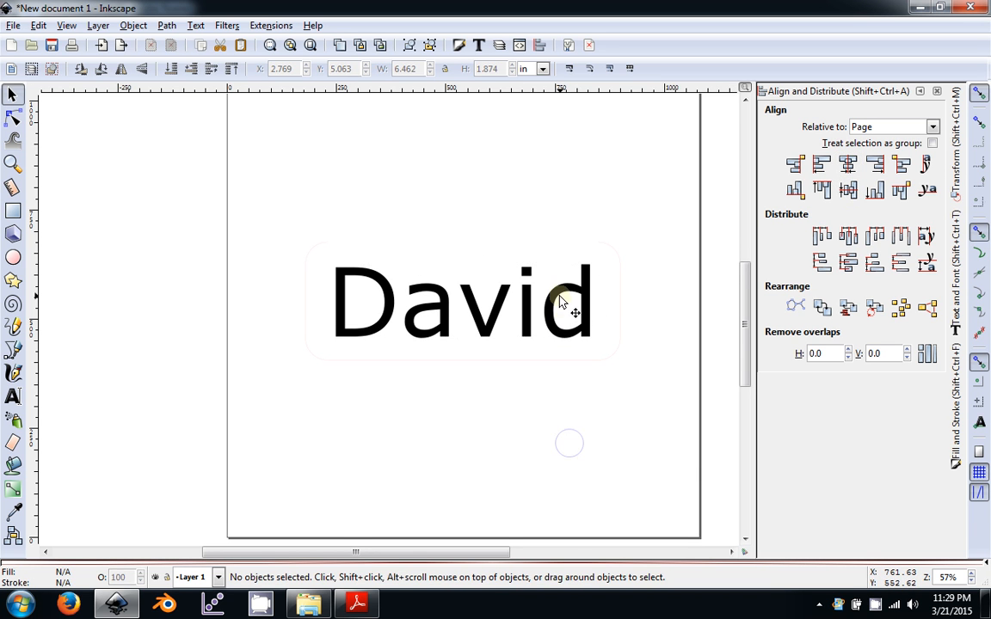
Select the rectangle and name text together and center each on the page in both directions.
{"action": "scroll", "coordinate": [570, 303], "scroll_direction": "up", "scroll_amount": 1}
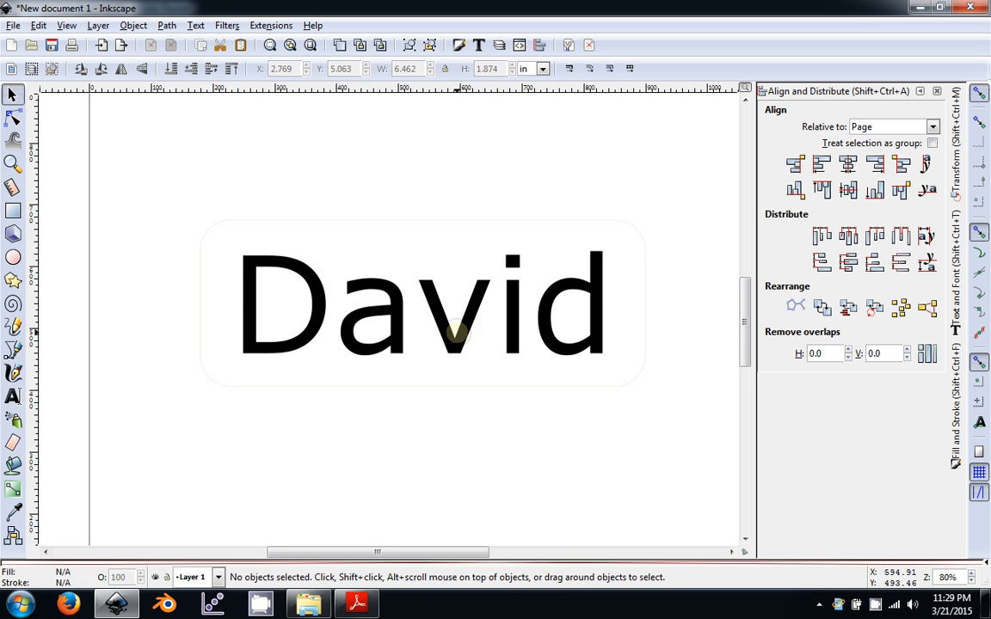
{"action": "left_click", "coordinate": [459, 327]}
{"action": "left_click", "coordinate": [465, 170]}
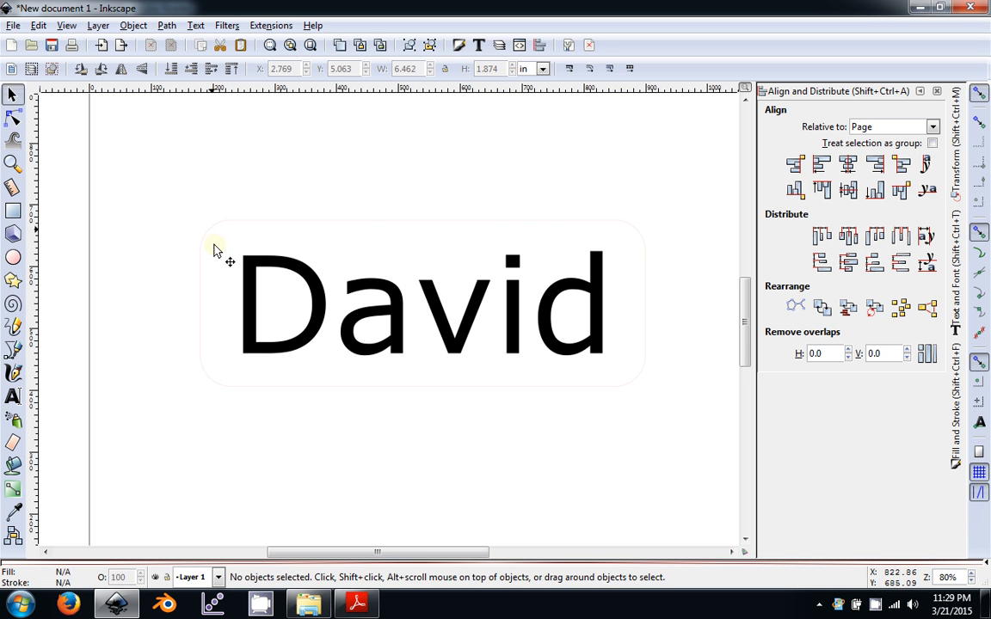
{"action": "left_click_drag", "start_coordinate": [674, 200], "coordinate": [176, 478]}
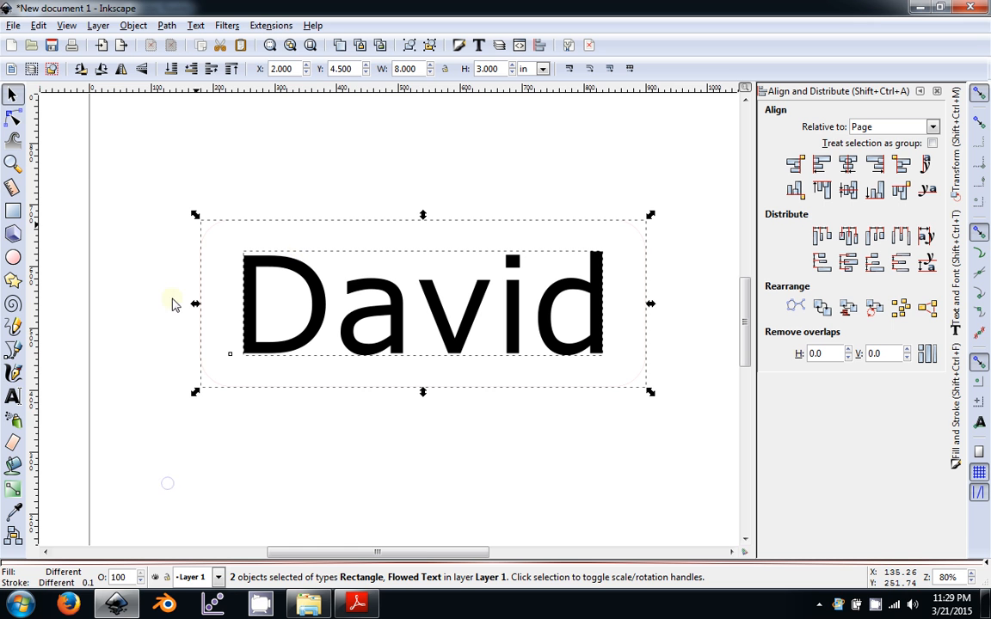
{"action": "left_click", "coordinate": [849, 161]}
{"action": "left_click", "coordinate": [848, 189]}
{"action": "left_click", "coordinate": [703, 346]}
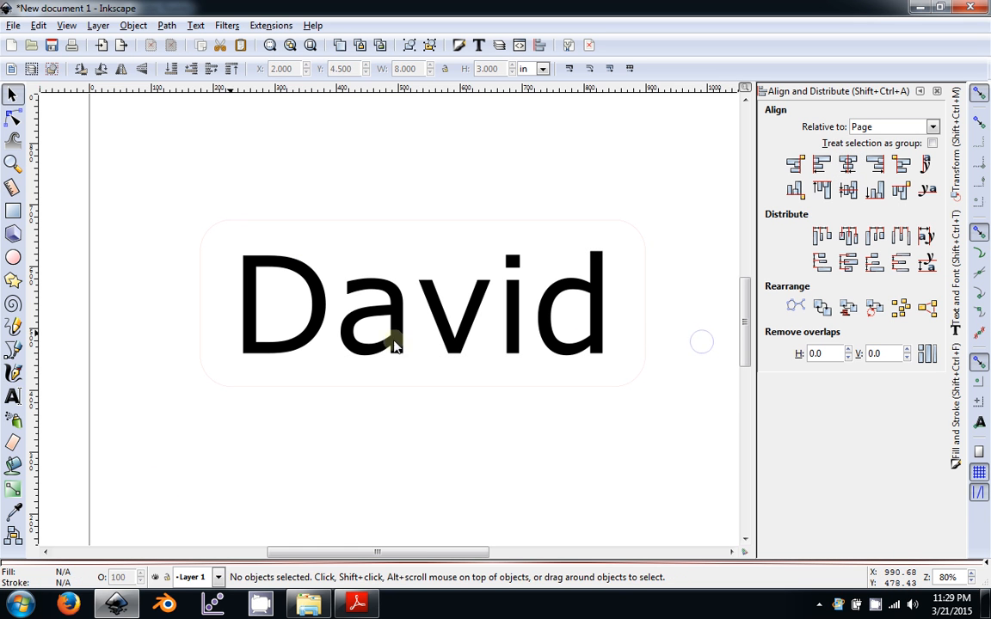
Scale the name text down to about 3.58 by 1.04 in inside the rectangle.
{"action": "left_click", "coordinate": [512, 335]}
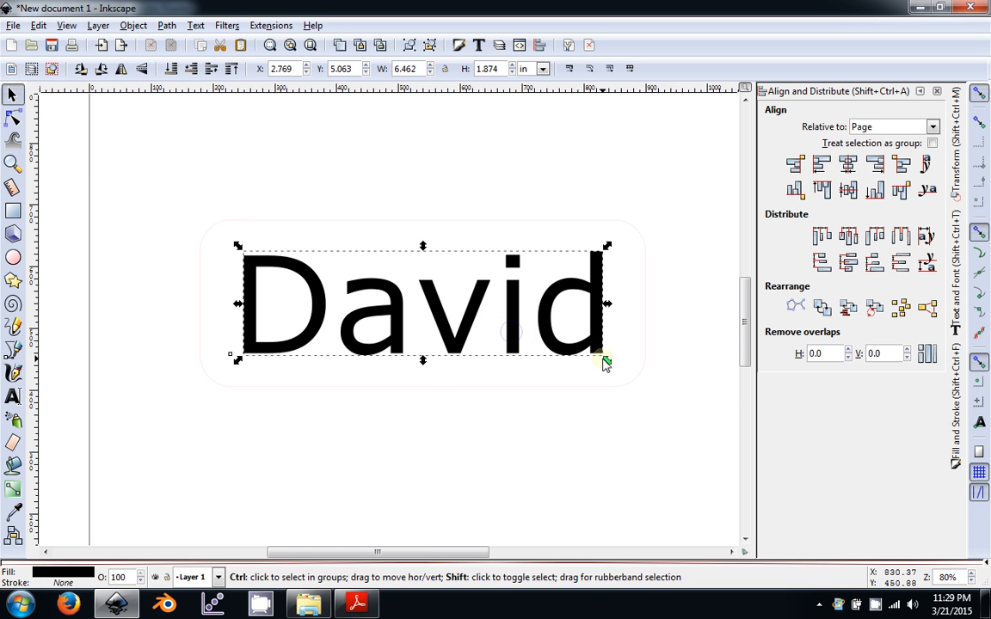
{"action": "left_click_drag", "start_coordinate": [608, 360], "coordinate": [492, 325]}
{"action": "left_click", "coordinate": [453, 460]}
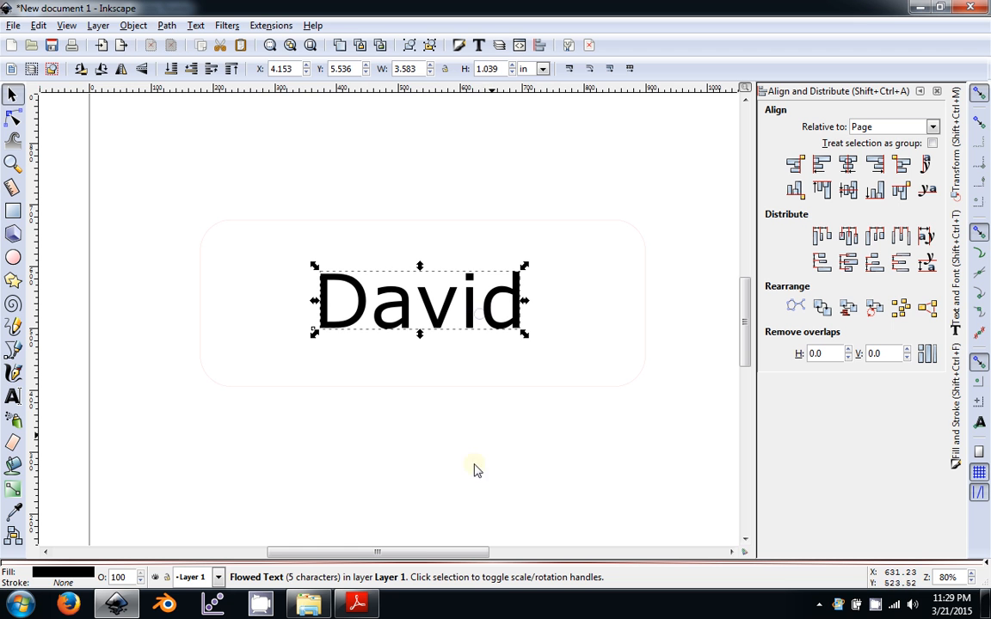
Center the reduced name text on the page in both directions and deselect it.
{"action": "left_click", "coordinate": [849, 165]}
{"action": "left_click", "coordinate": [848, 189]}
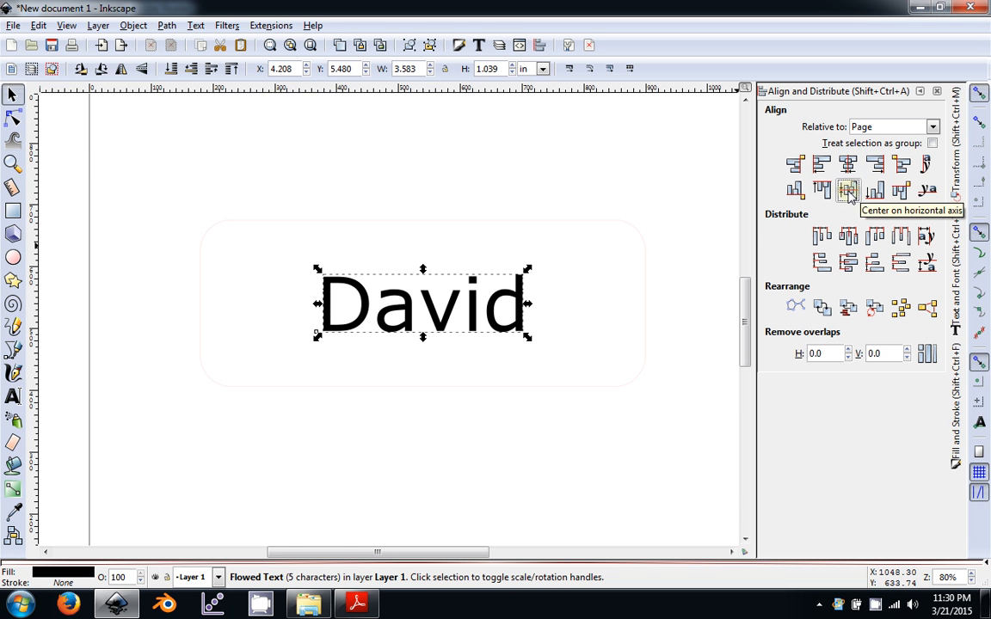
{"action": "left_click", "coordinate": [510, 453]}
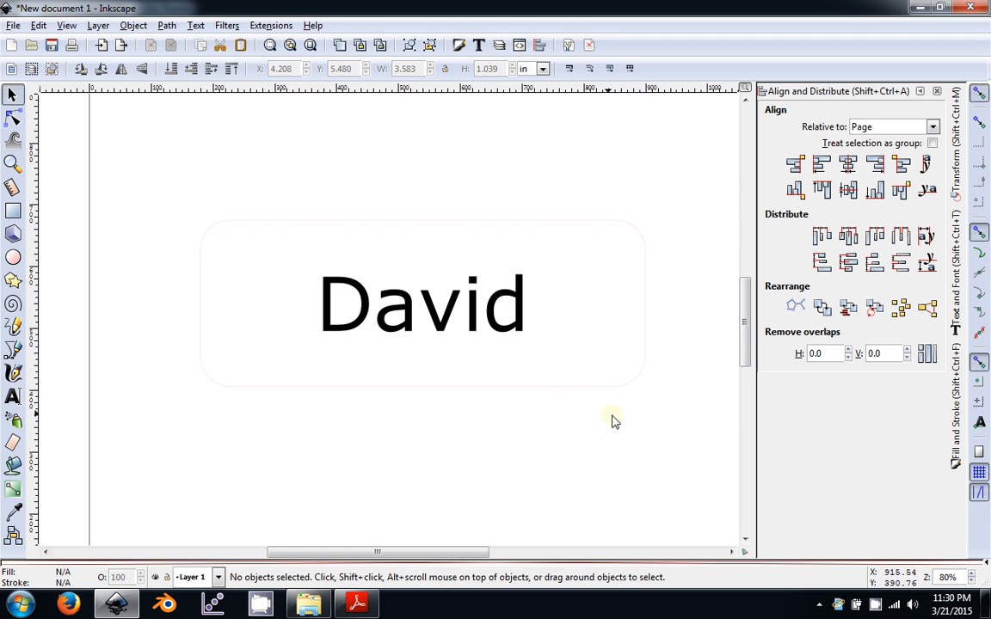
Examine the Trotec Engraver v10.4.0 printer's size, material and process settings, and cancel out of printing.
{"action": "left_click", "coordinate": [13, 25]}
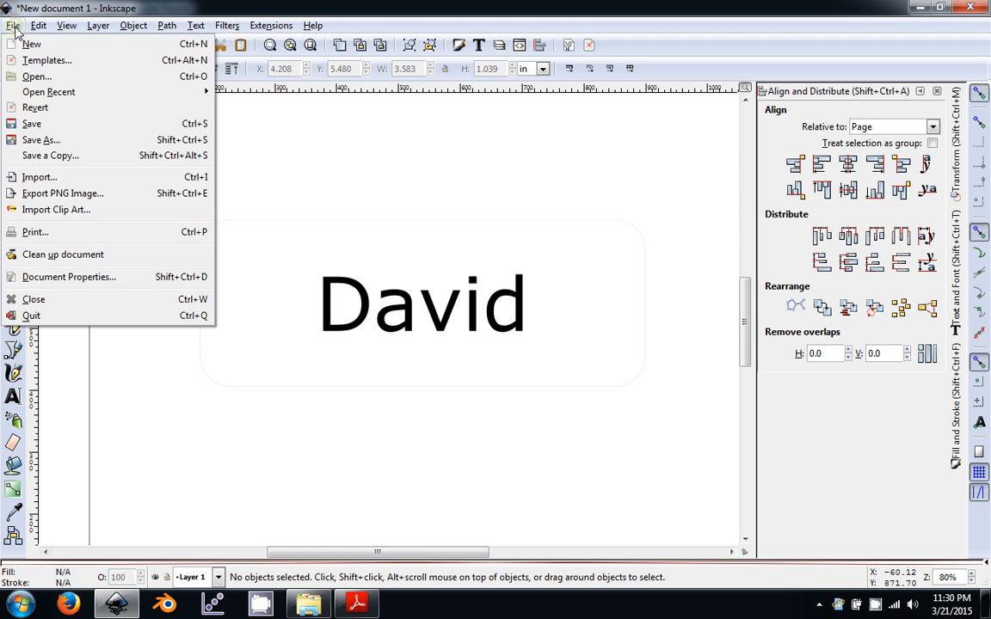
{"action": "left_click", "coordinate": [38, 232]}
{"action": "left_click", "coordinate": [103, 97]}
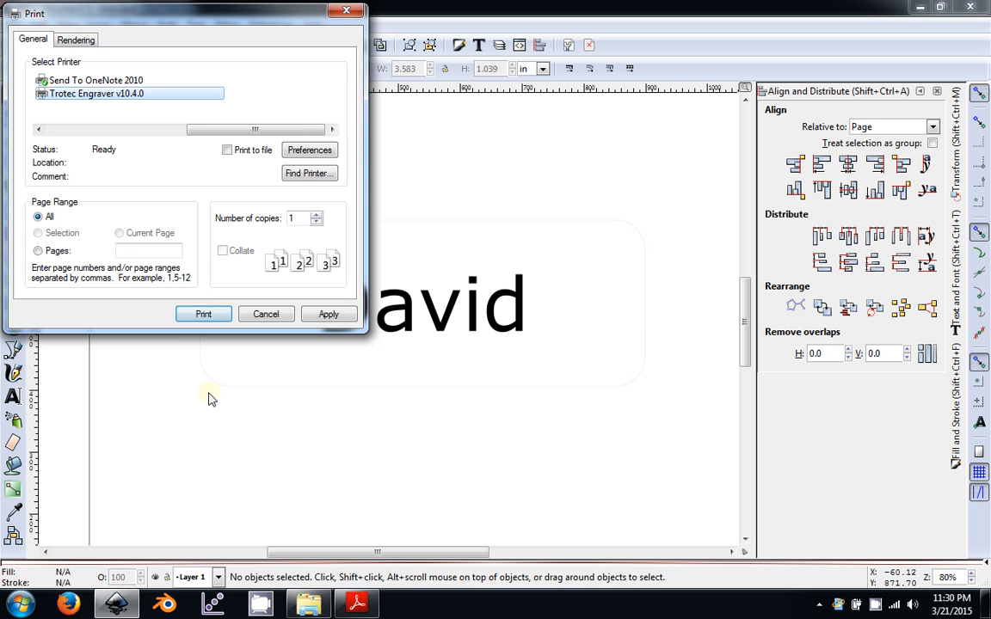
{"action": "left_click", "coordinate": [310, 151]}
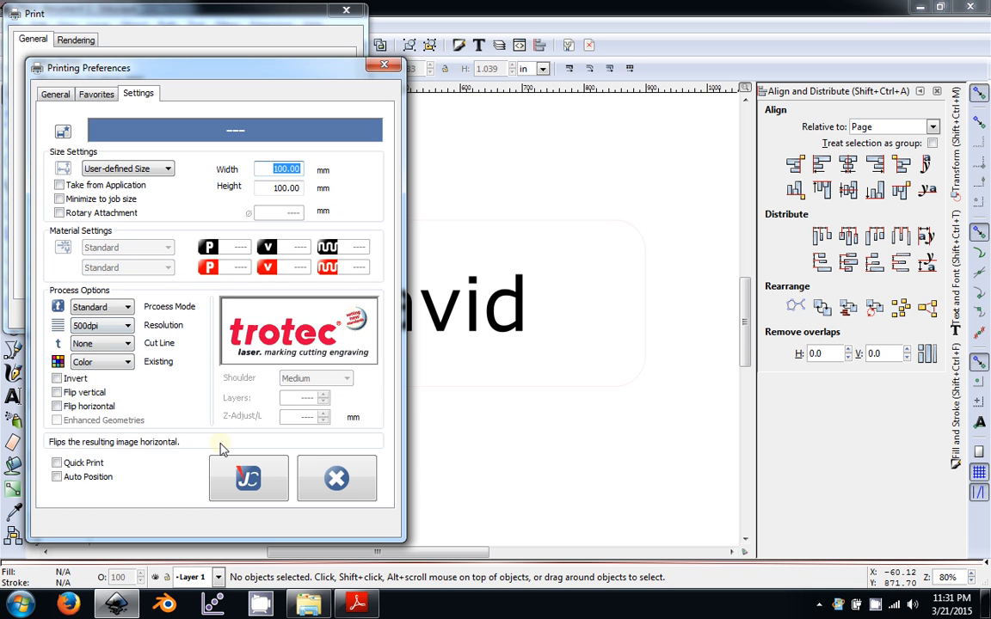
{"action": "left_click", "coordinate": [338, 483]}
{"action": "left_click", "coordinate": [265, 315]}
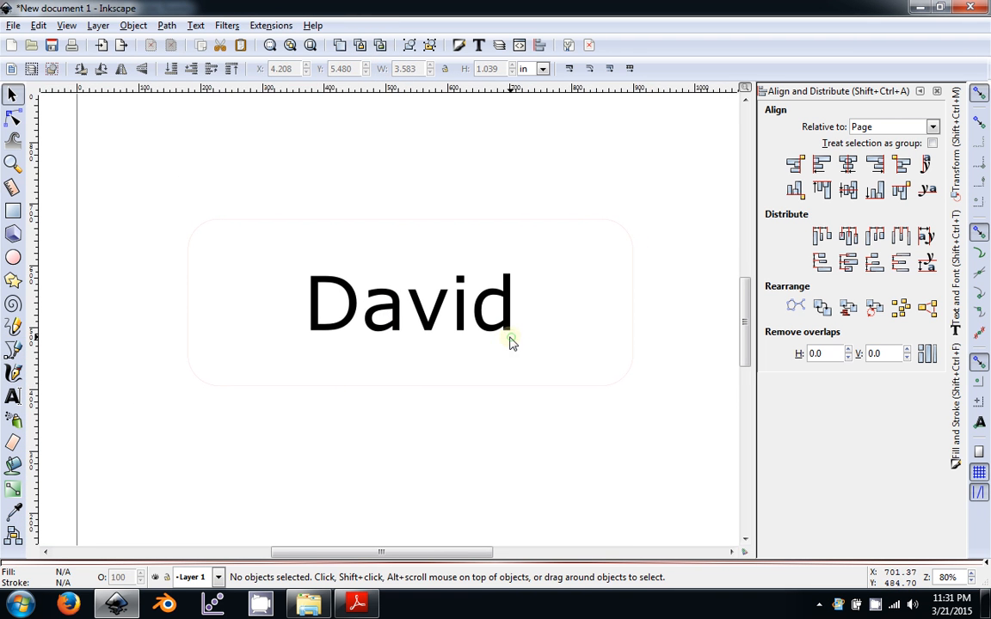
Select the rounded rectangle and the name text together and delete both from the page.
{"action": "scroll", "coordinate": [509, 342], "scroll_direction": "down", "scroll_amount": 3}
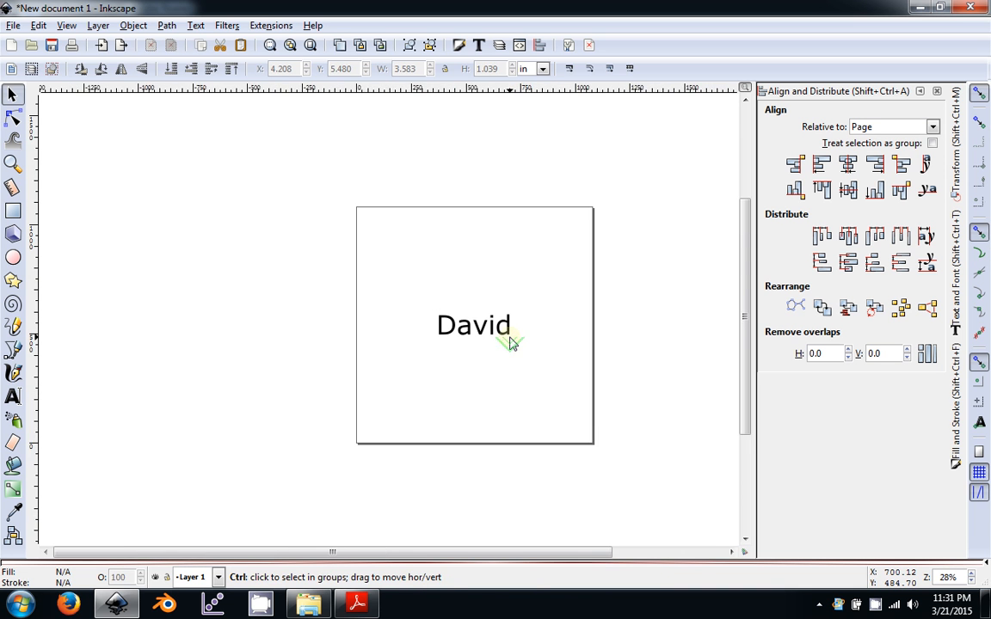
{"action": "scroll", "coordinate": [509, 343], "scroll_direction": "up", "scroll_amount": 2}
{"action": "left_click_drag", "start_coordinate": [617, 230], "coordinate": [238, 456]}
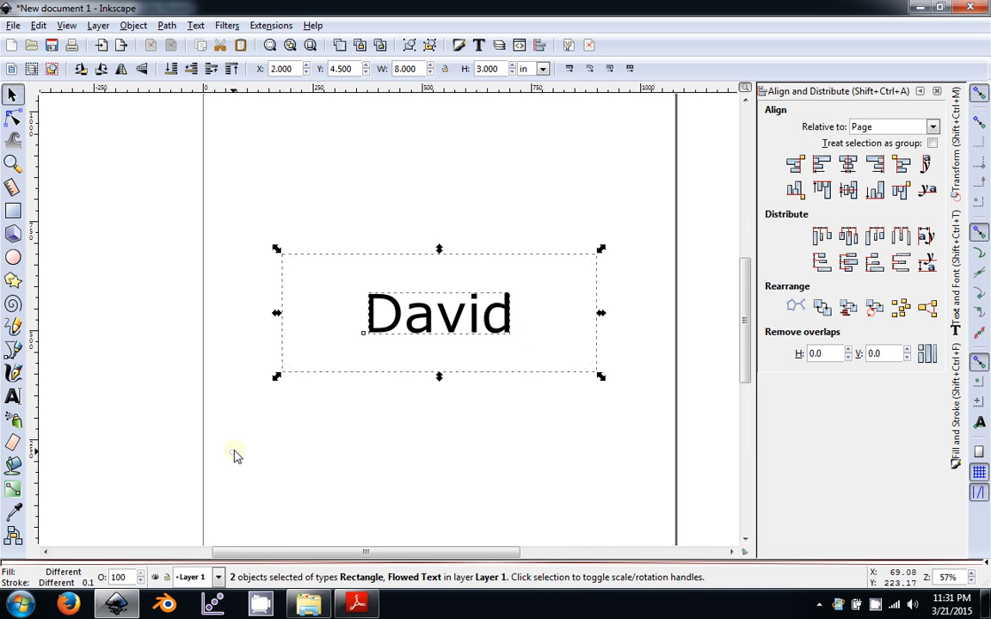
{"action": "key", "text": "Delete"}
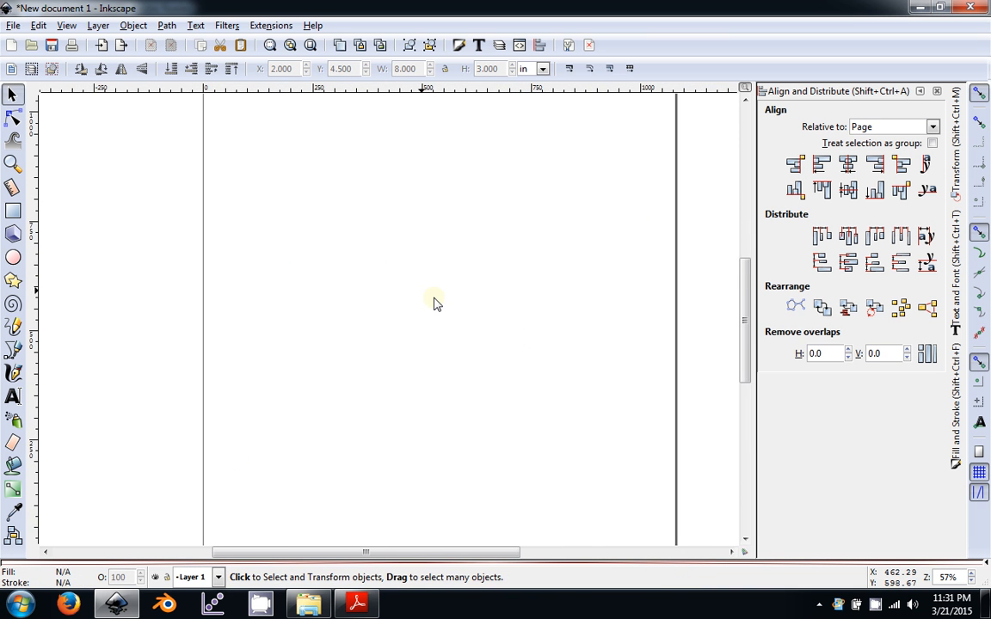
Close the Inkscape document without saving, and close Material Color Palette.pdf in Adobe Reader.
{"action": "left_click", "coordinate": [970, 8]}
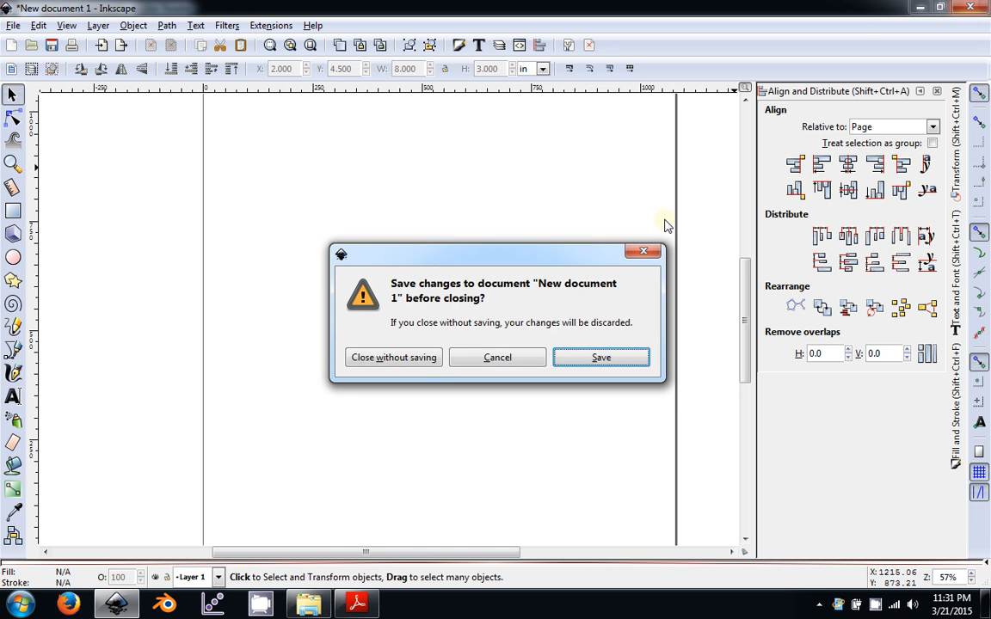
{"action": "left_click", "coordinate": [390, 356]}
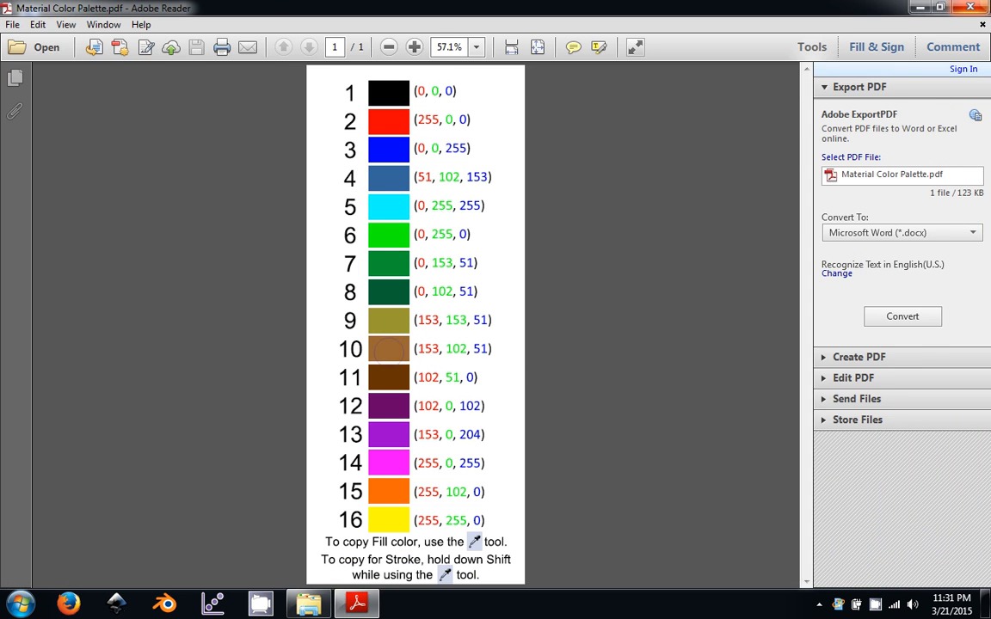
{"action": "left_click", "coordinate": [979, 8]}
{"action": "left_click", "coordinate": [918, 100]}
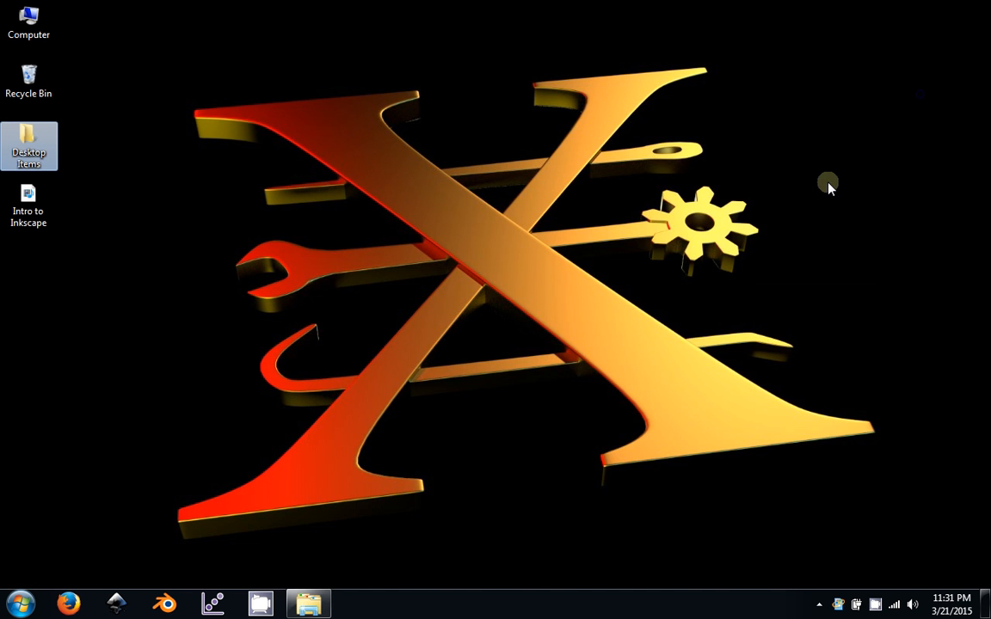